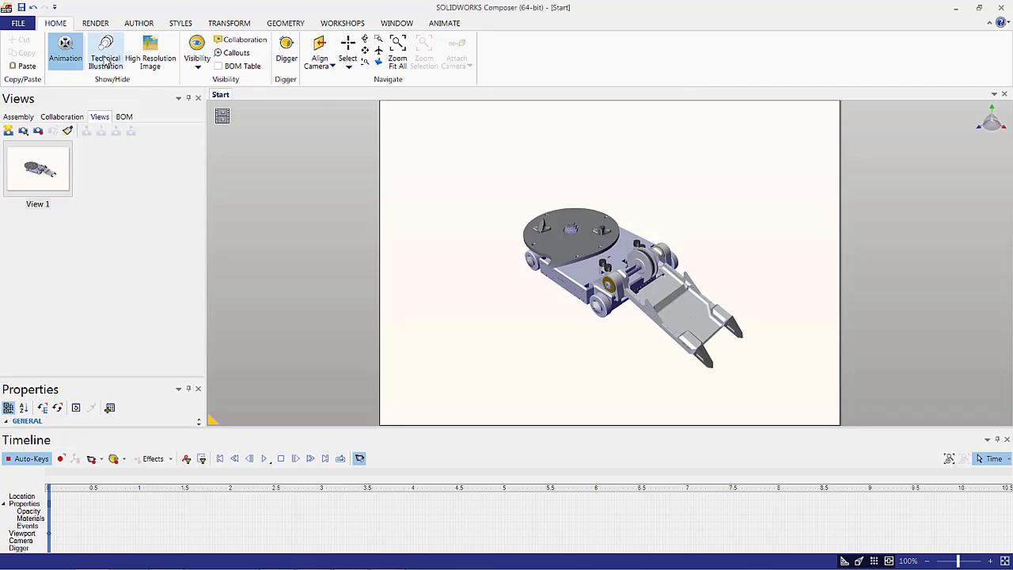
left_click(94, 24)
left_click(139, 27)
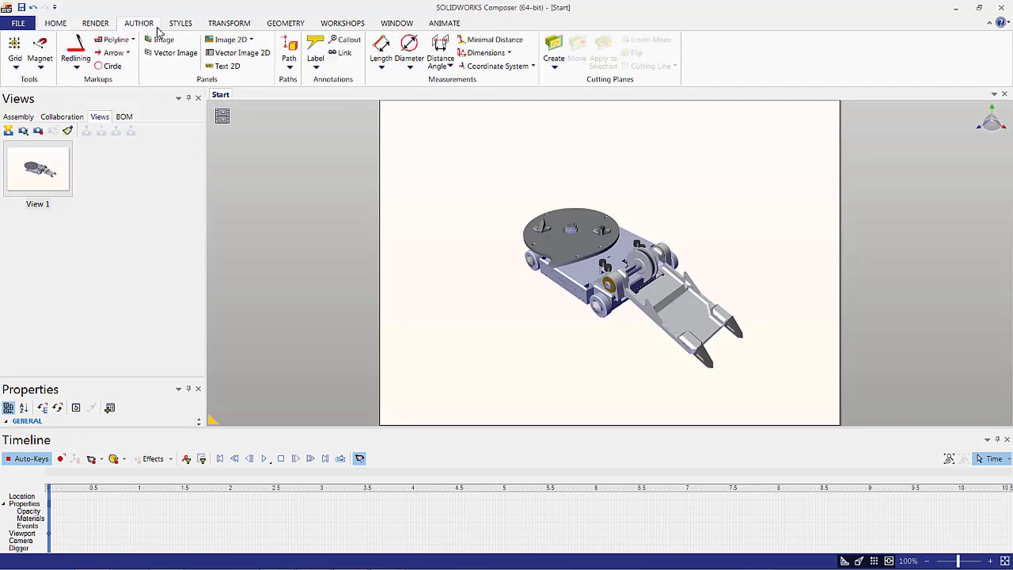
left_click(174, 28)
left_click(220, 29)
left_click(275, 30)
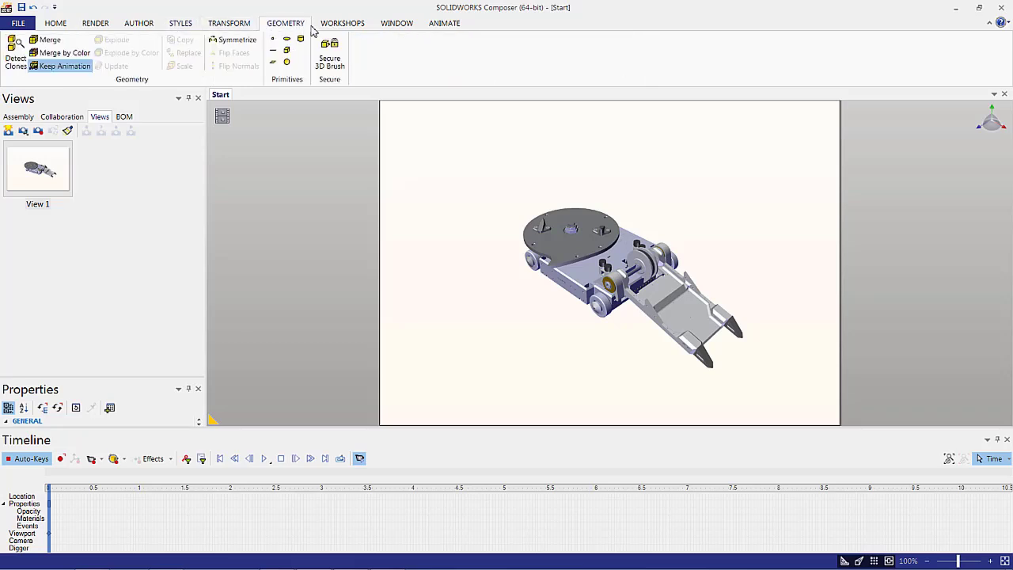
left_click(337, 30)
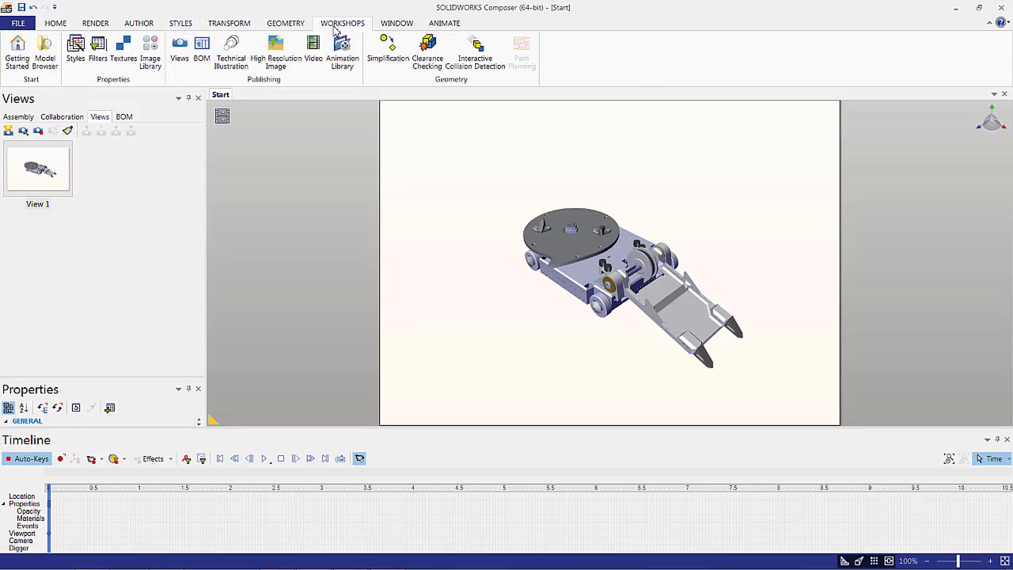
left_click(444, 24)
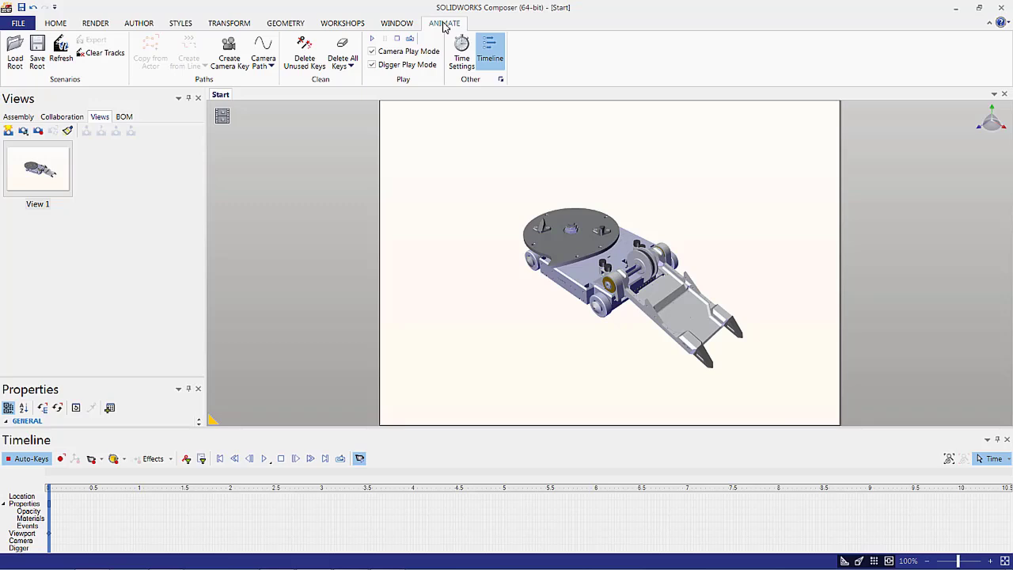
Hide the Timeline pane and show it again
left_click(404, 25)
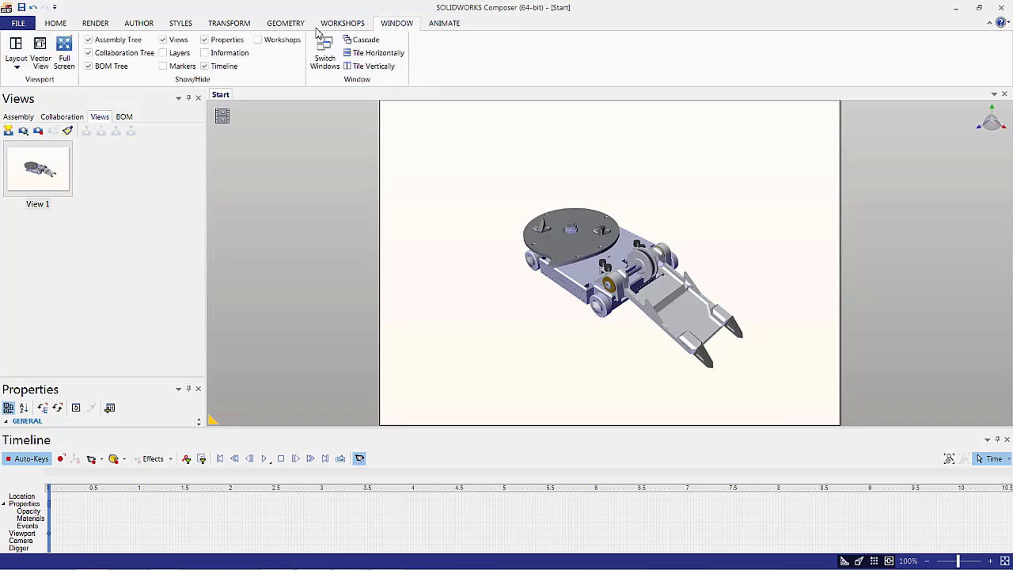
left_click(219, 70)
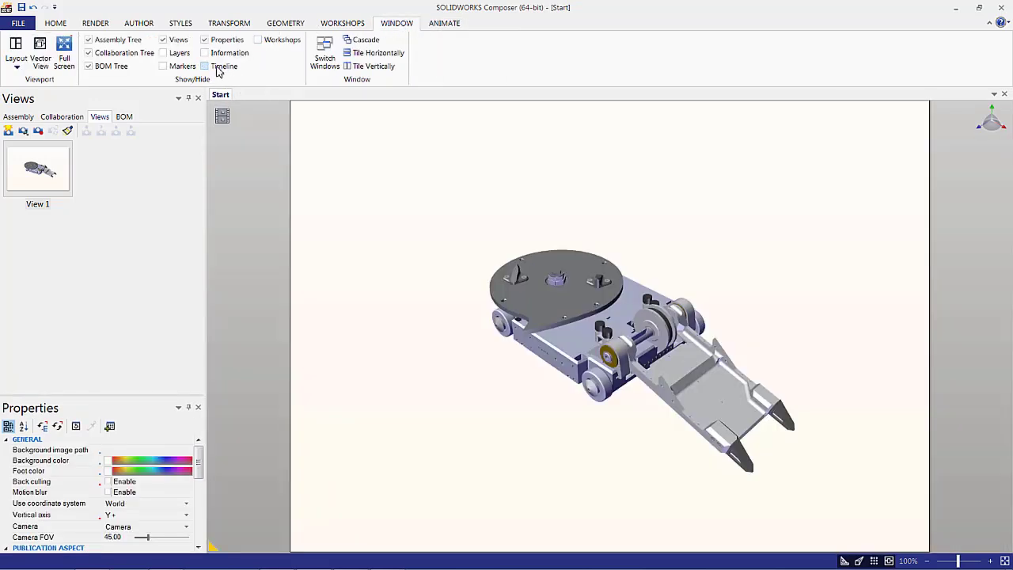
left_click(207, 69)
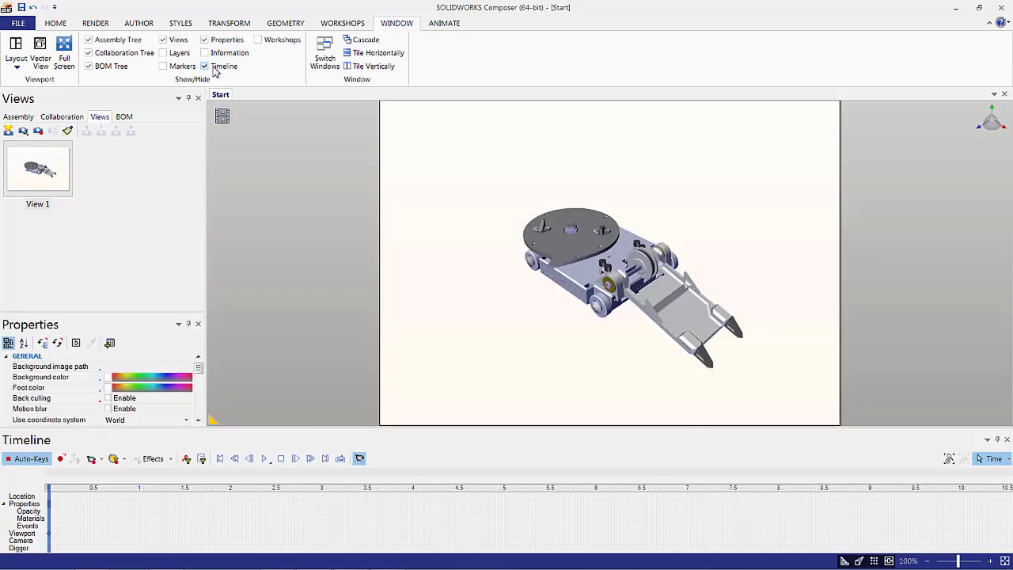
scroll(213, 71, "up", 1)
left_click(91, 24)
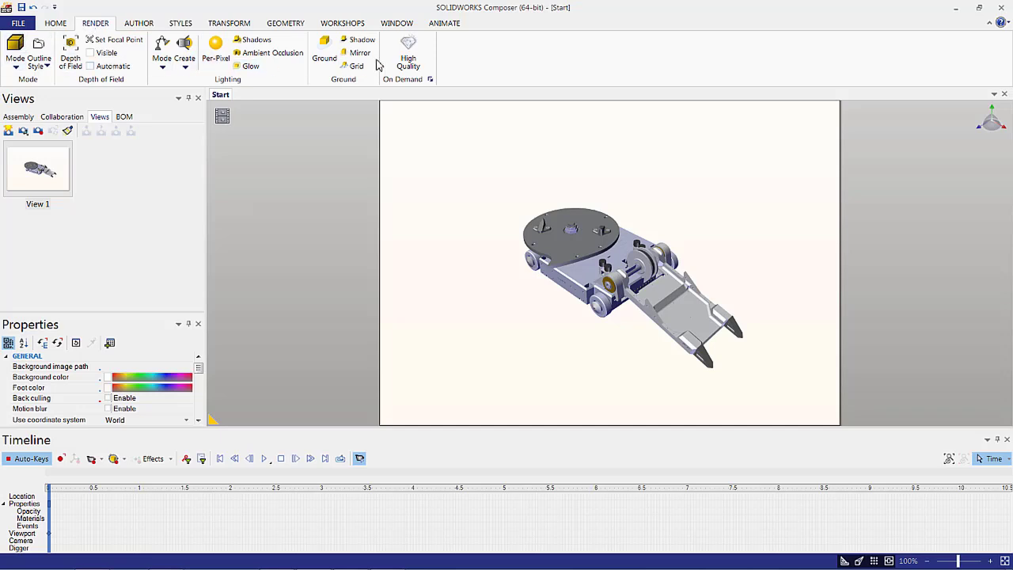
right_click(561, 383)
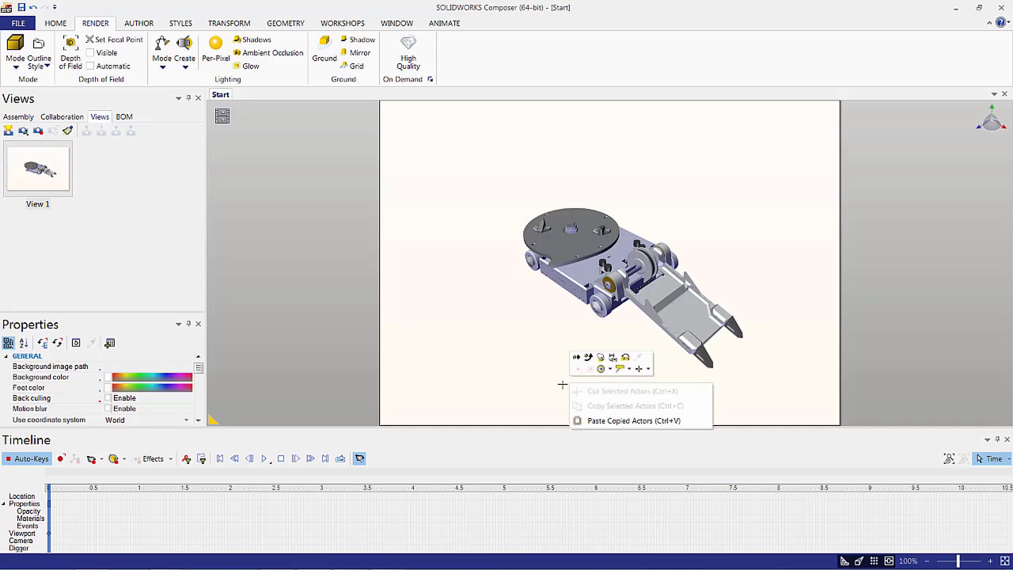
left_click(567, 388)
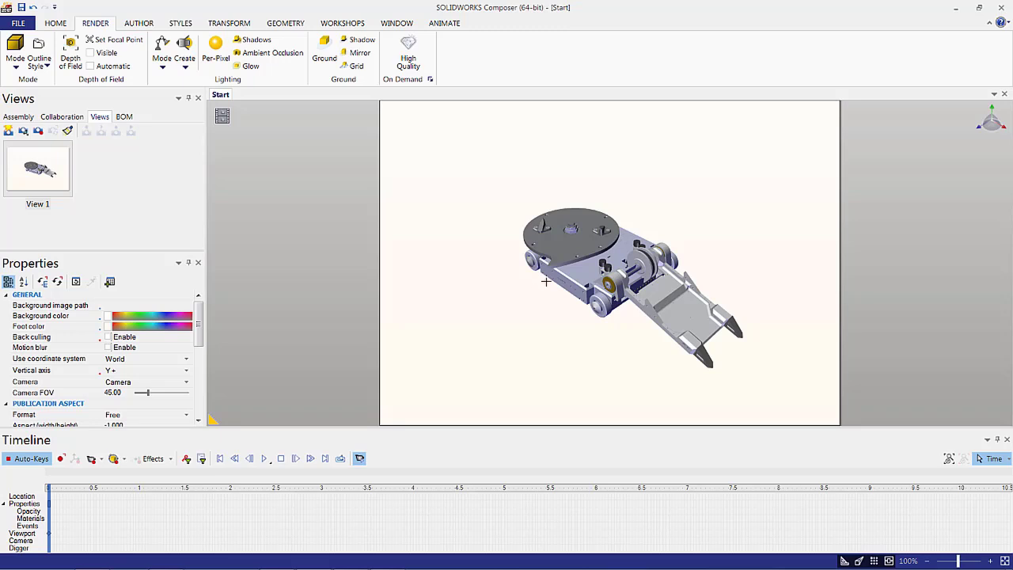
Move the round top disk upward off the chassis, and restore the model to View 1
left_click(567, 251)
right_click(567, 251)
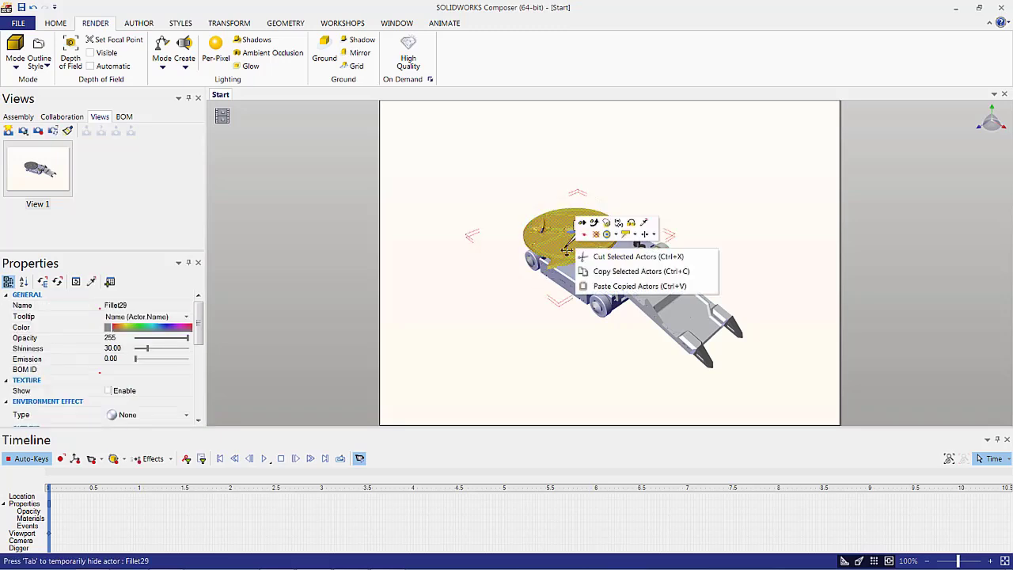
left_click(583, 217)
left_click_drag(563, 191, 550, 136)
left_click(700, 182)
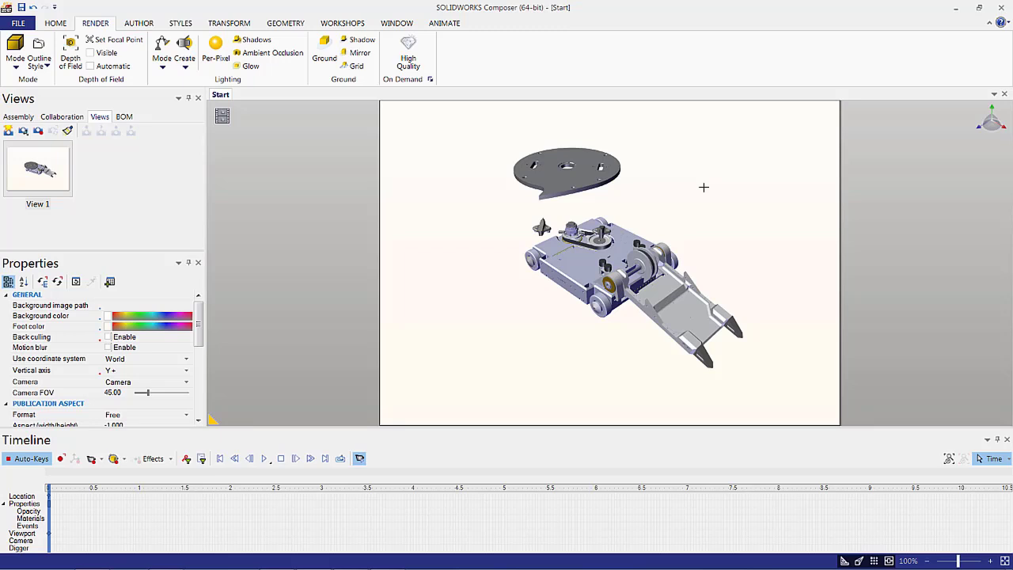
left_click(32, 173)
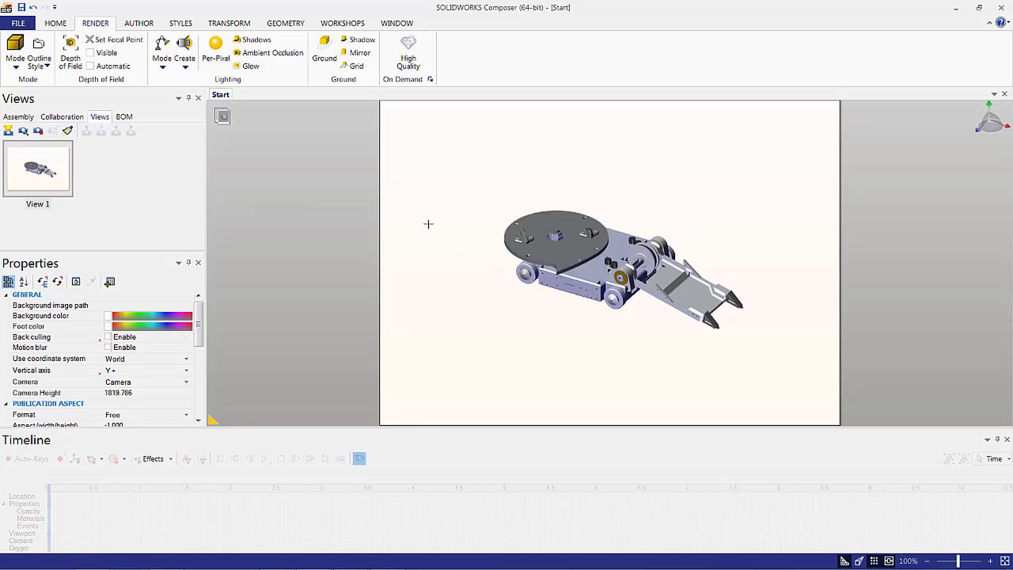
Look through the Collaboration and Assembly trees, selecting the components from 0259-Chassis Assembly down to the McMaster 7265K3 chain, and clear the selection
left_click(63, 117)
mouse_move(195, 187)
left_mouse_down()
mouse_move(199, 210)
mouse_move(199, 174)
left_mouse_up()
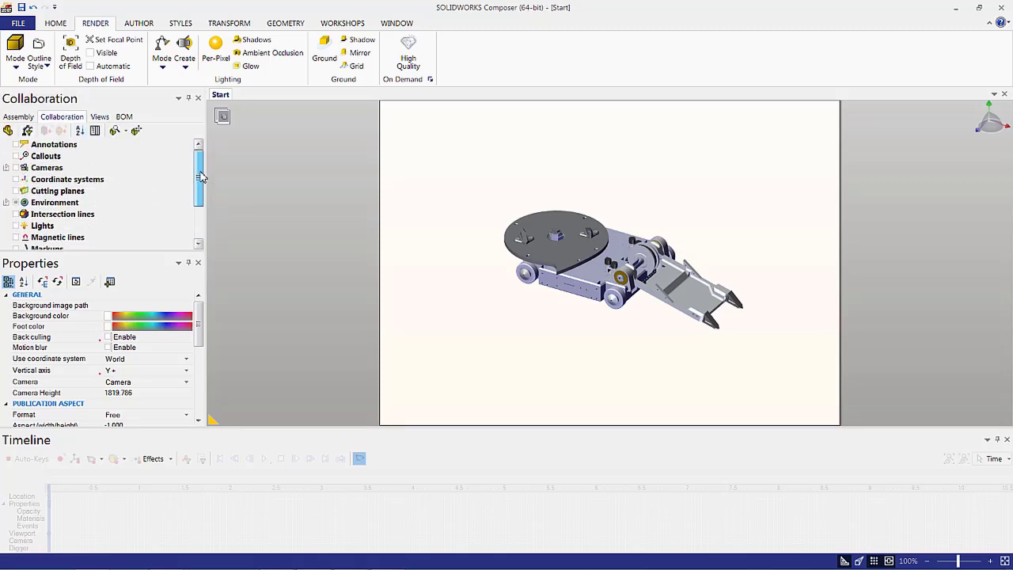
left_click(22, 117)
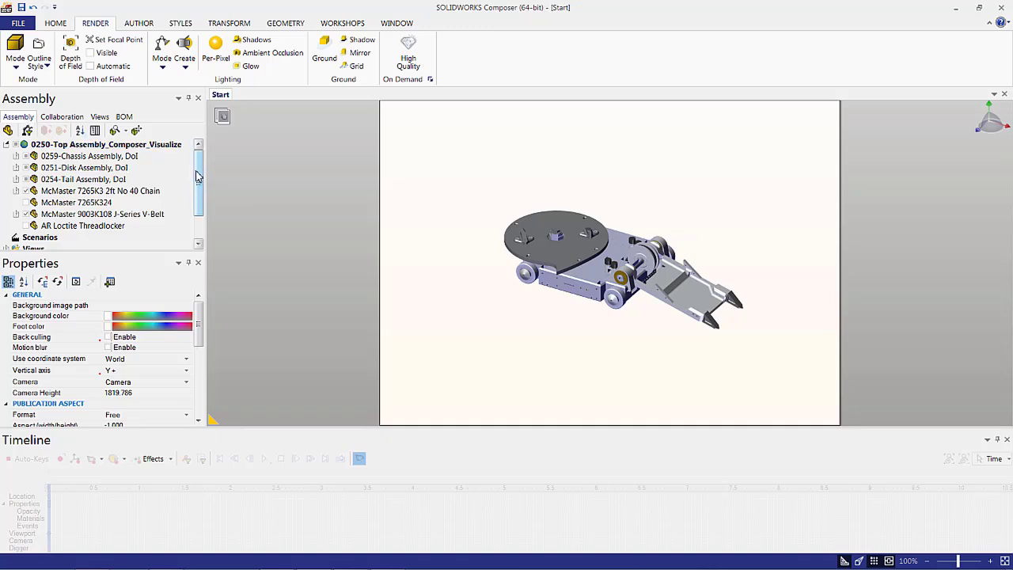
left_click(117, 158)
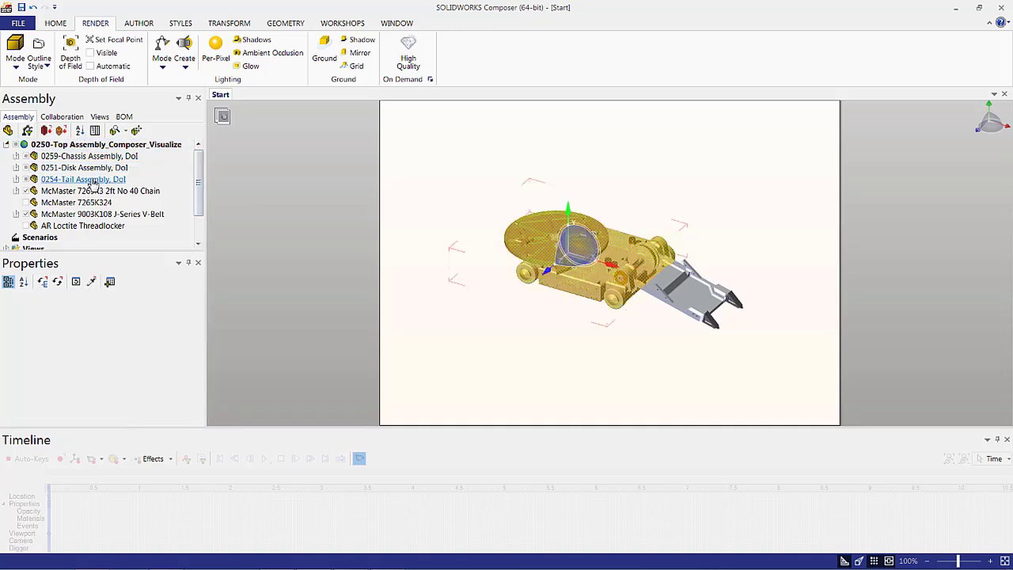
left_click(91, 193)
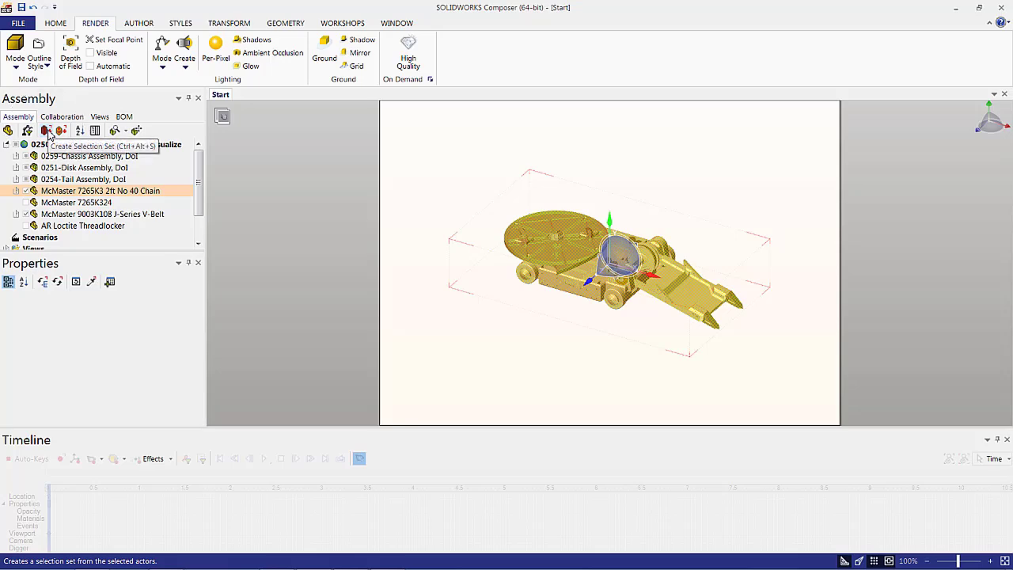
left_click(549, 321)
Hide the round top disk of the 0251-Disk Assembly to expose the parts beneath it
scroll(581, 267, "up", 3)
scroll(623, 121, "down", 1)
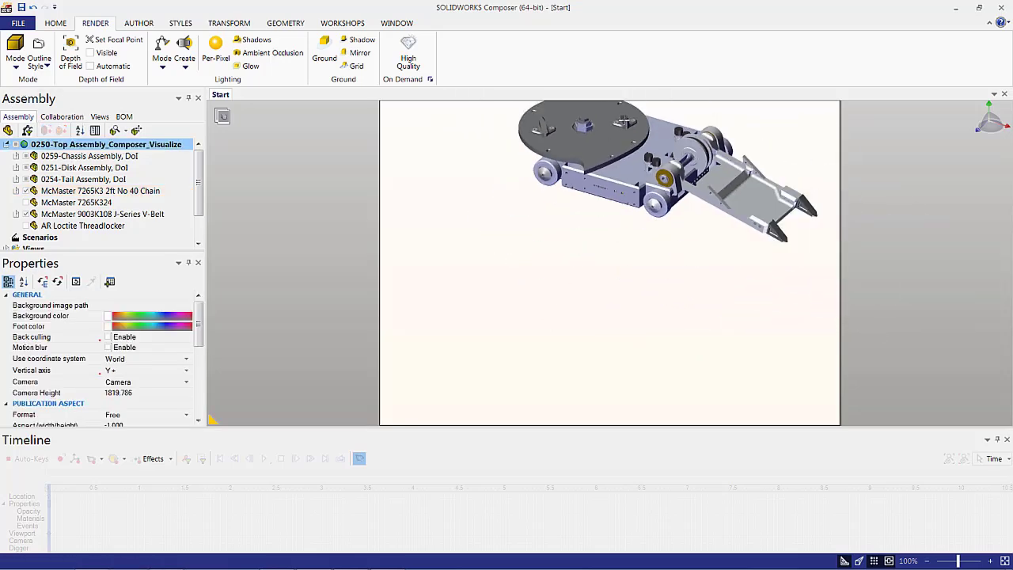
scroll(624, 121, "up", 3)
right_click(561, 181)
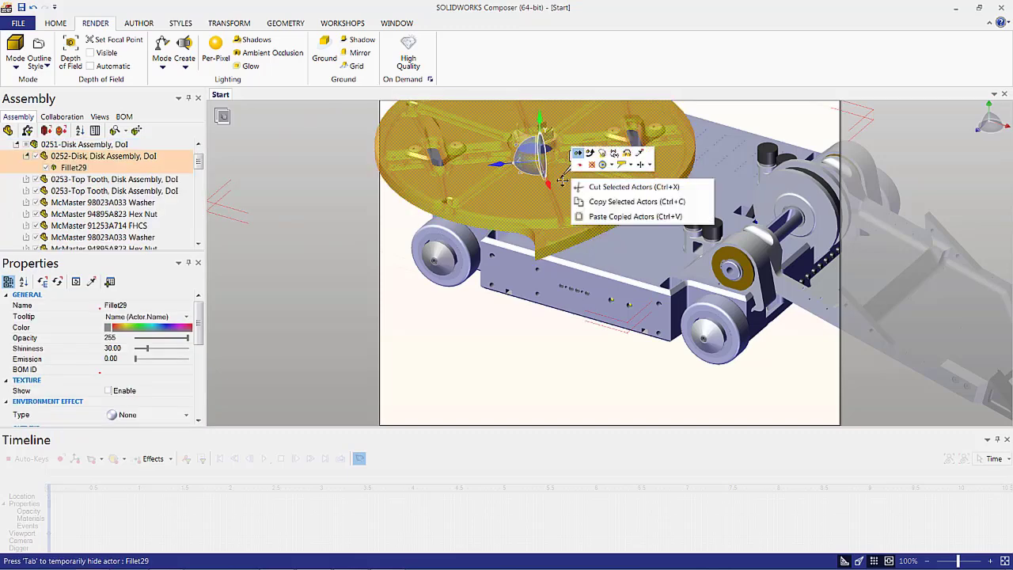
left_click(591, 164)
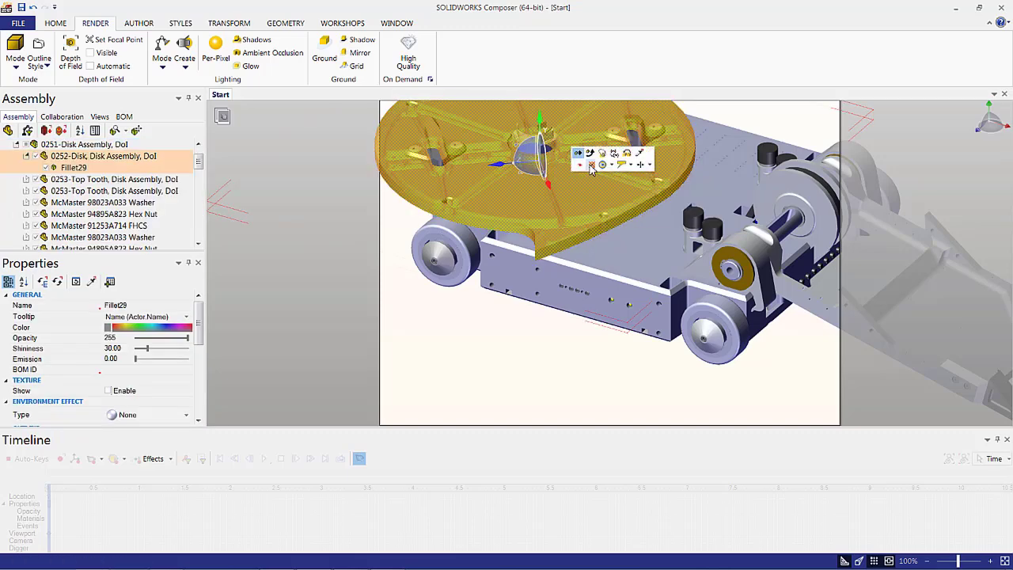
left_click(476, 341)
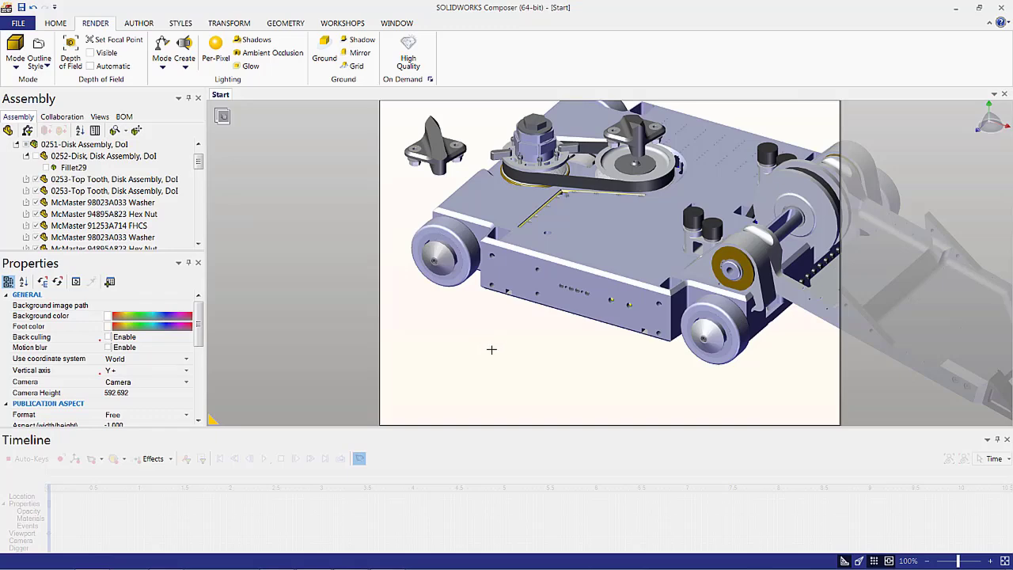
Create a selection set from the five McMaster 91251A542 SHCS screws around the belt-driven hub
scroll(485, 168, "up", 5)
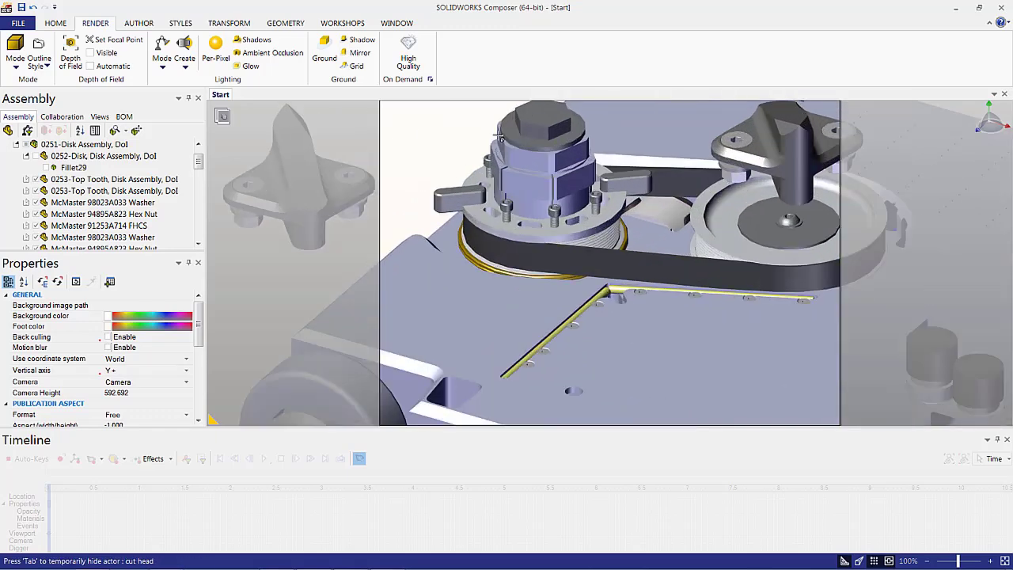
left_click(486, 178)
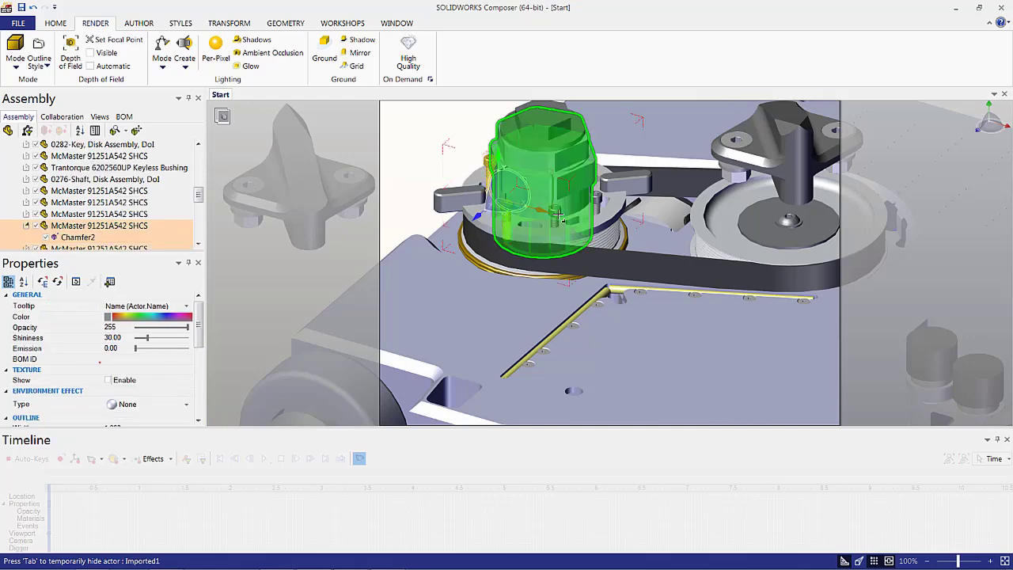
left_click(602, 199, "ctrl")
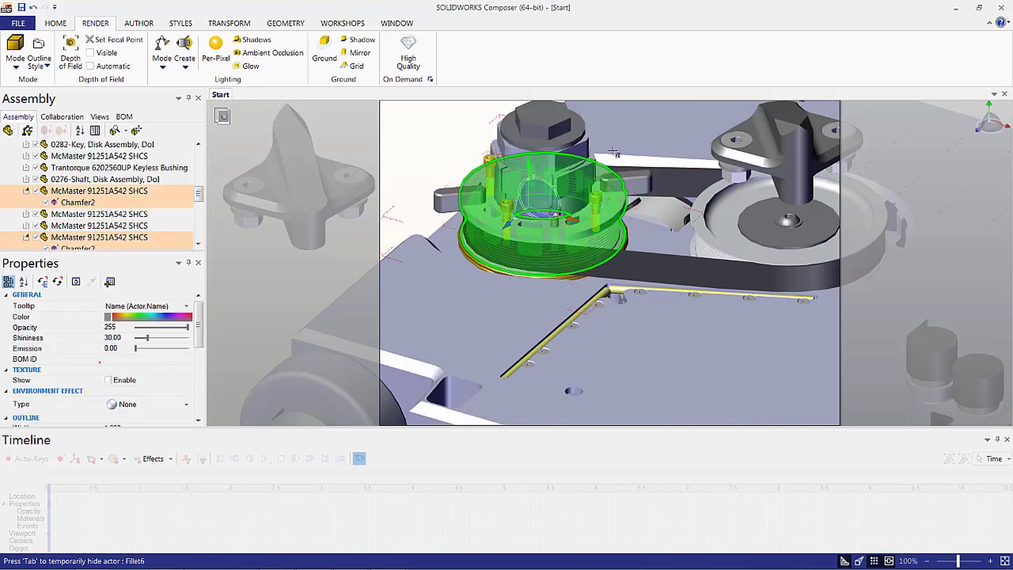
right_click_drag(617, 152, 499, 210)
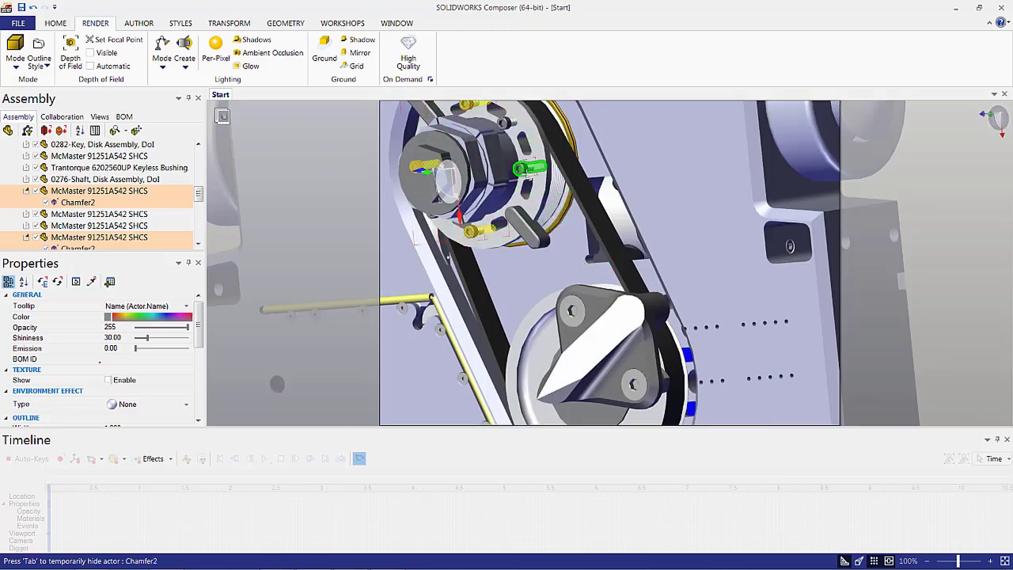
left_click(514, 117, "ctrl")
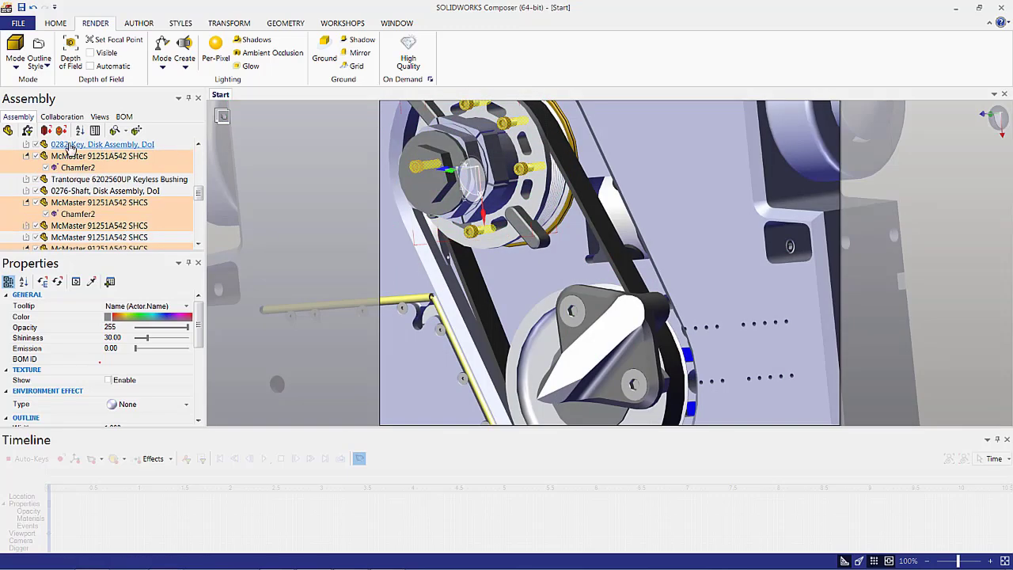
left_click(46, 130)
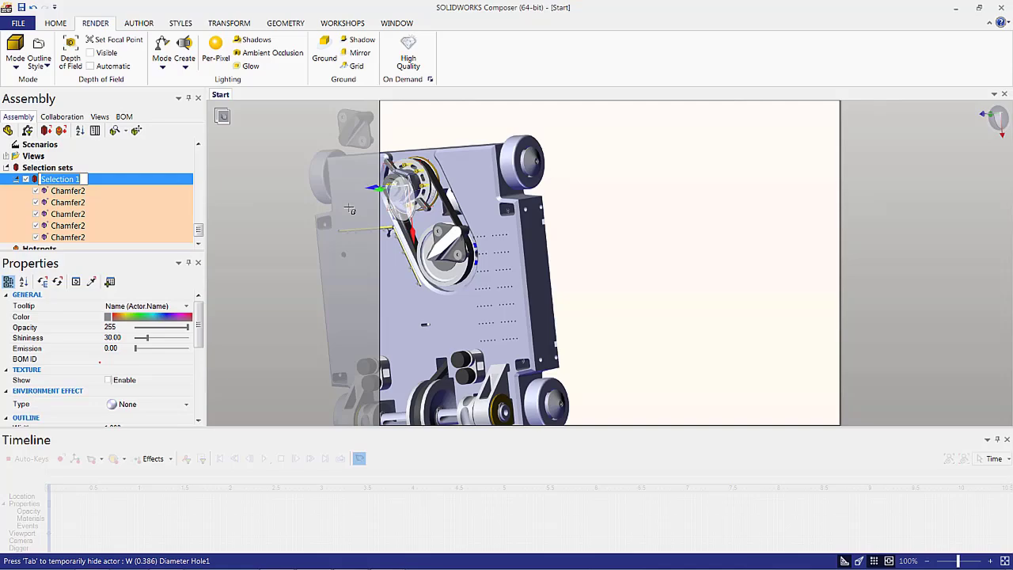
left_click(610, 209)
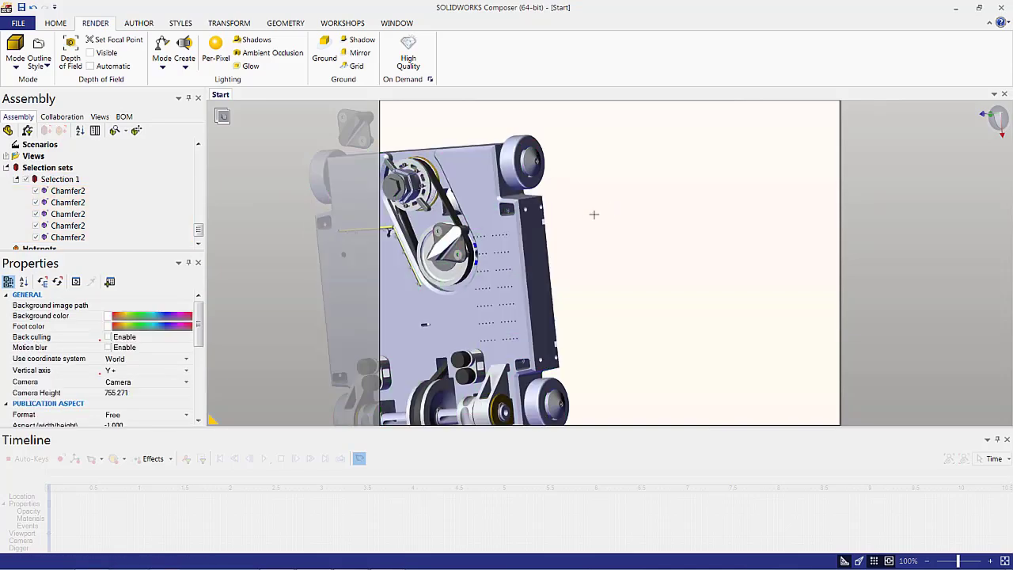
Create a second selection set from both 0253-Top Tooth parts of the disk assembly together with their fasteners
left_click_drag(593, 214, 660, 146)
scroll(411, 165, "up", 2)
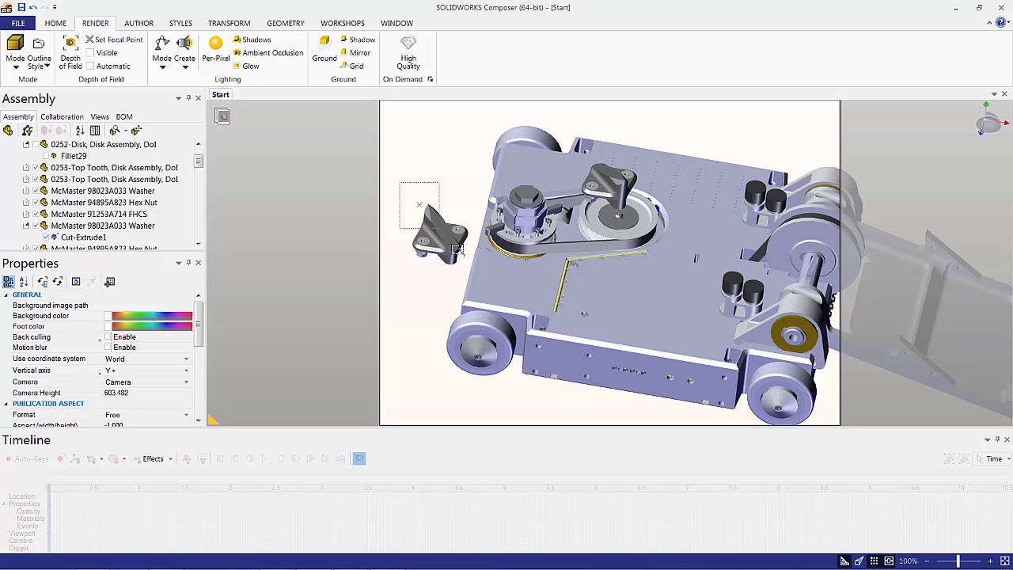
left_click_drag(392, 184, 574, 214)
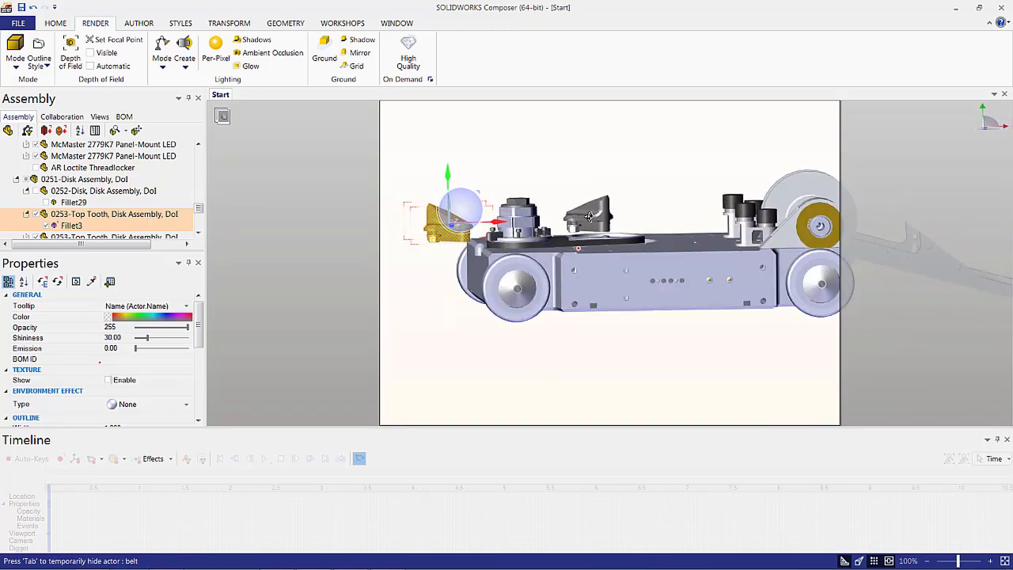
left_click_drag(549, 181, 642, 245)
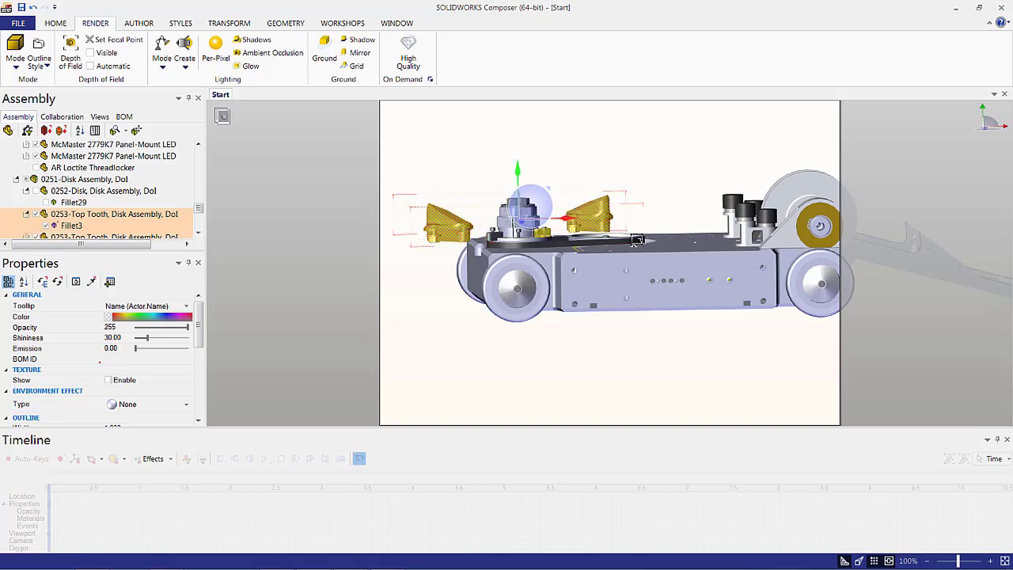
left_click_drag(565, 165, 494, 233)
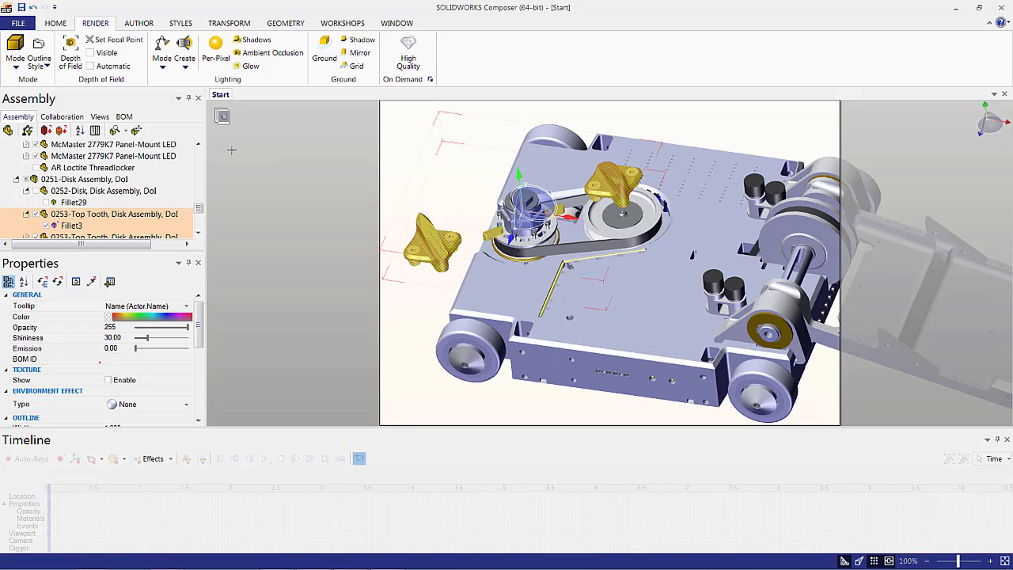
left_click(46, 132)
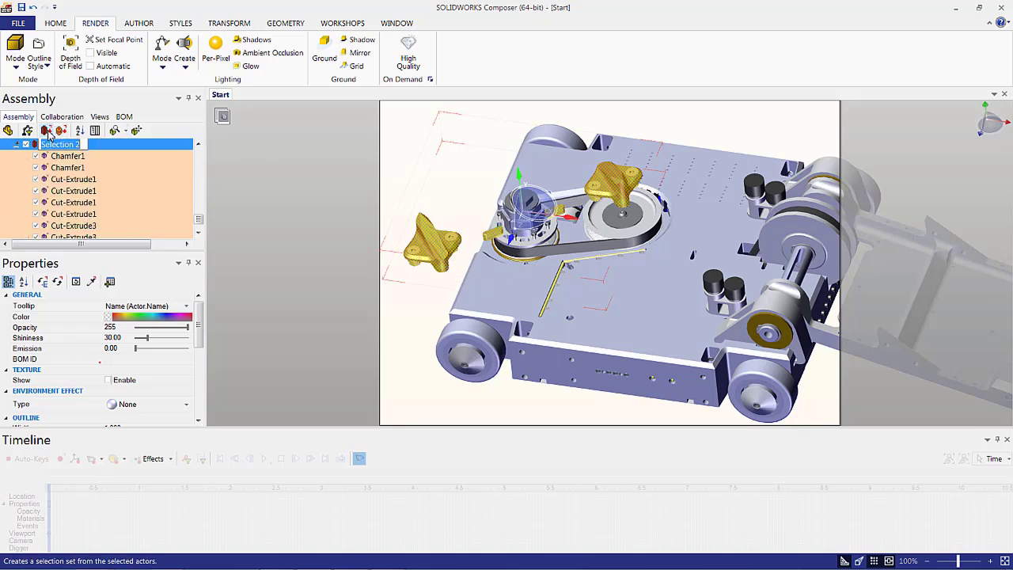
left_click(274, 158)
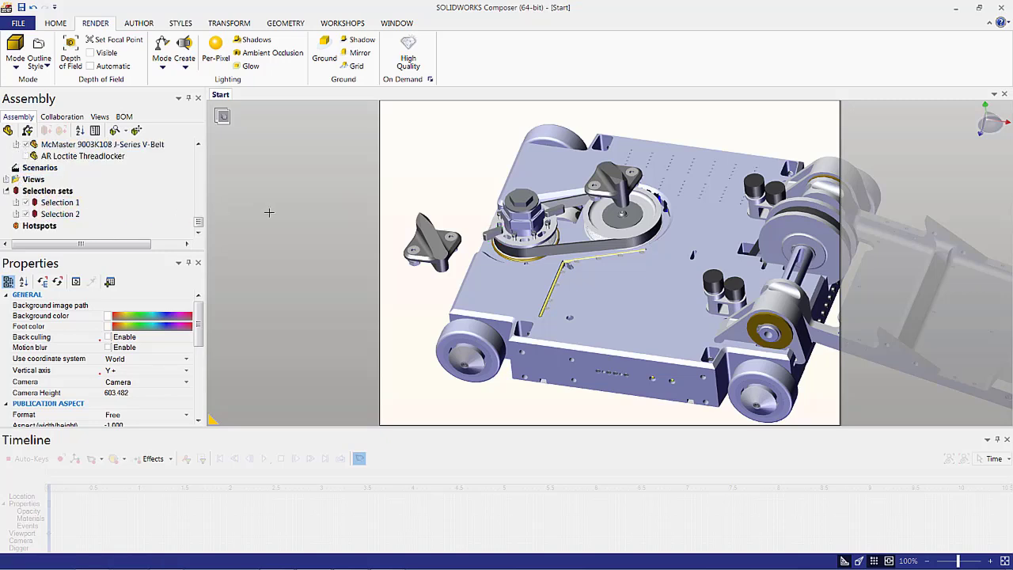
Restore the complete assembly by going back to the saved View 1
left_click(100, 116)
left_click(52, 170)
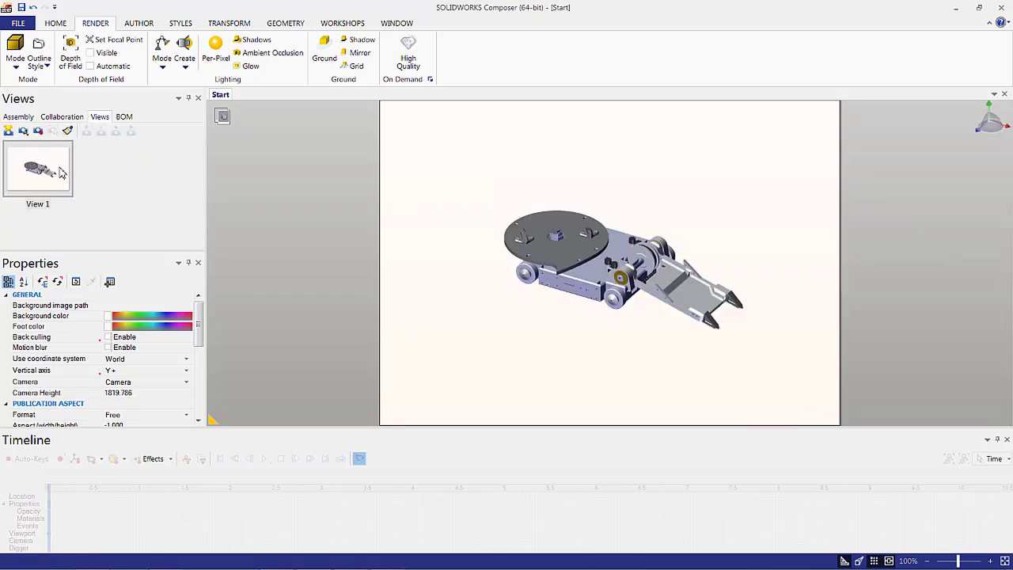
Check the Selection 1 set of screws in the assembly structure, starting from View 1, and clear the selection
left_click(53, 174)
left_click(18, 116)
left_click(53, 204)
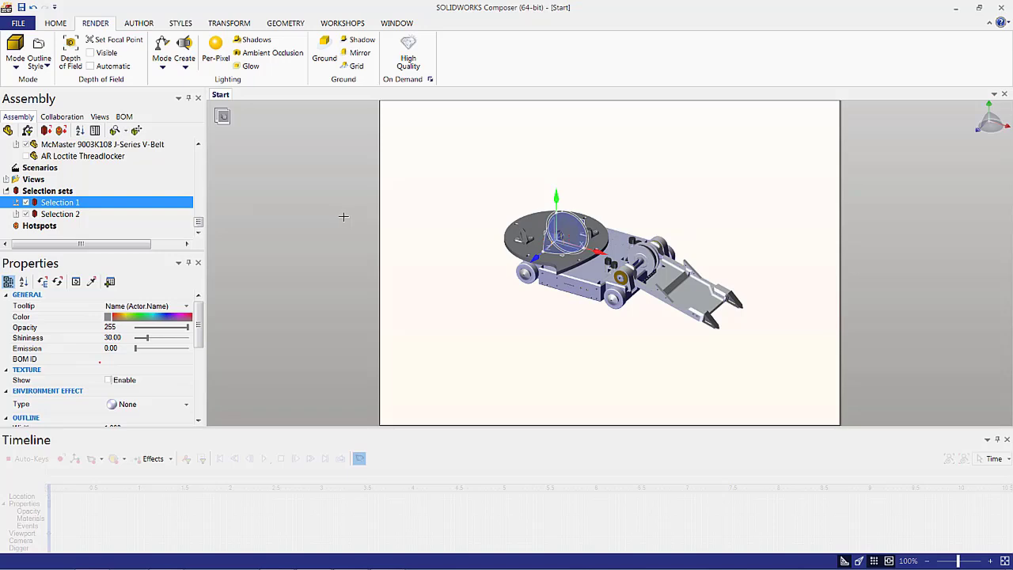
right_click(470, 215)
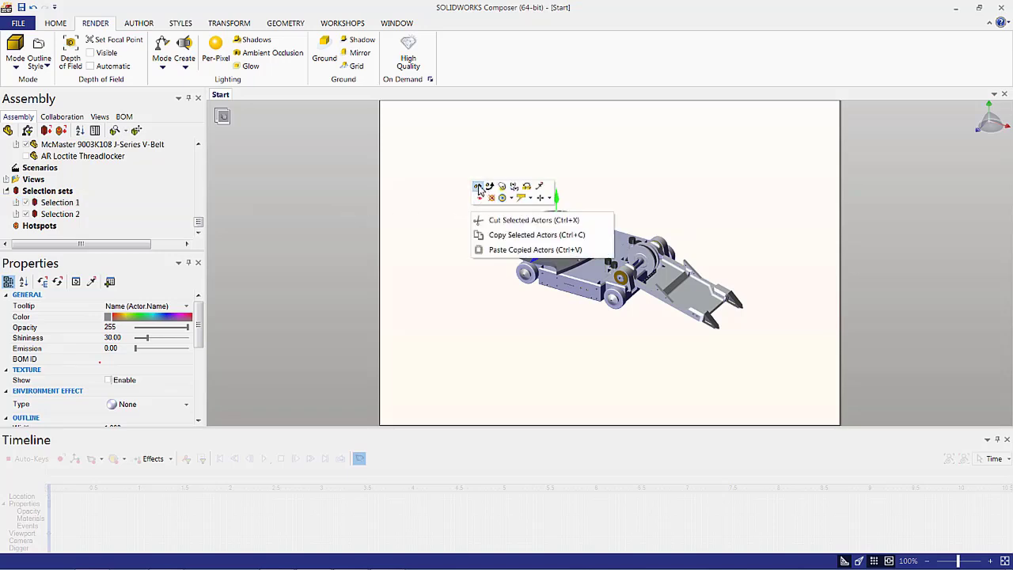
left_click(292, 187)
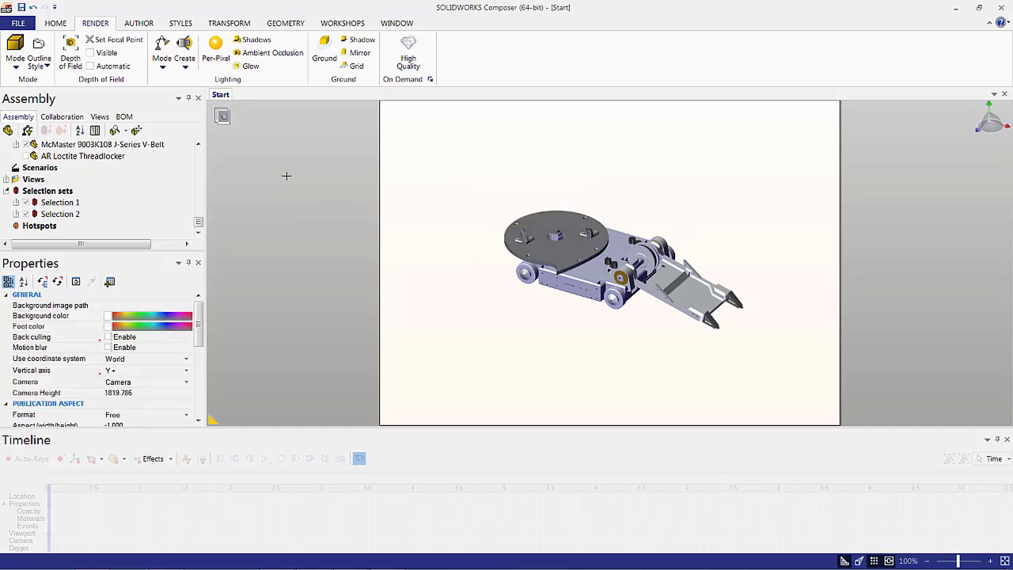
Translate the Selection 1 screws straight up along the vertical axis until they float well above the disk
left_click(230, 23)
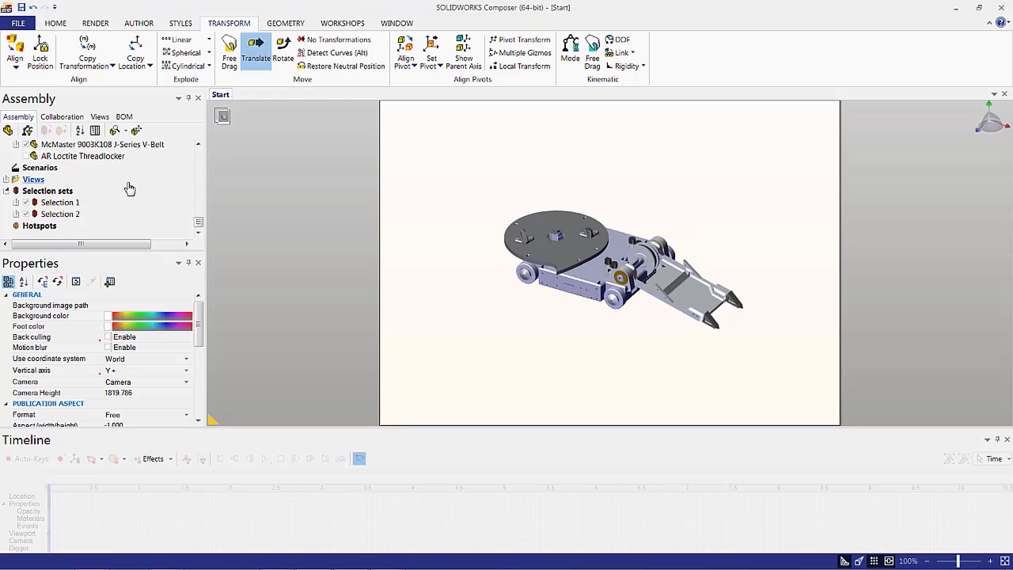
left_click(64, 202)
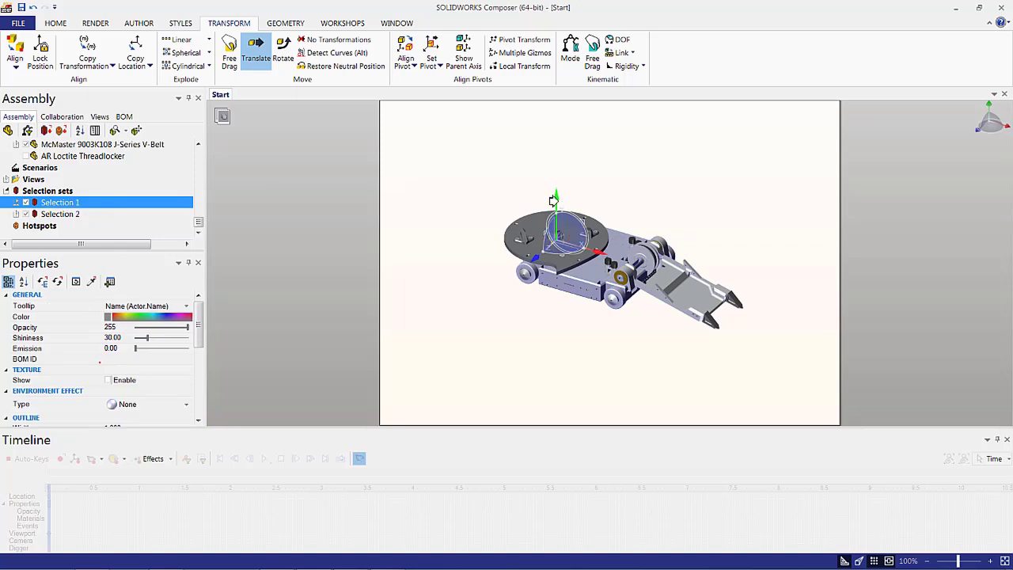
left_click_drag(558, 202, 553, 131)
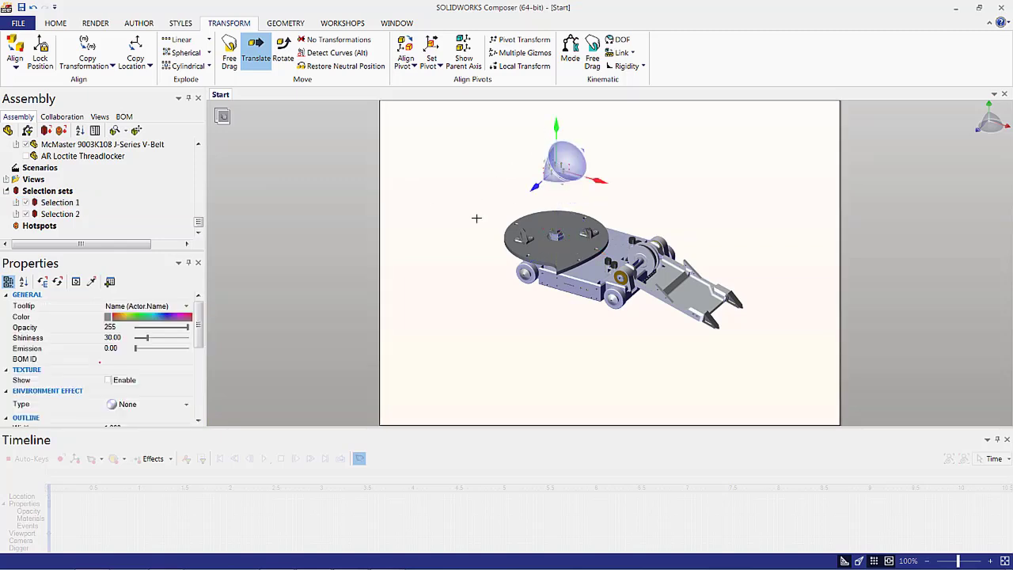
left_click(476, 218)
scroll(545, 169, "up", 3)
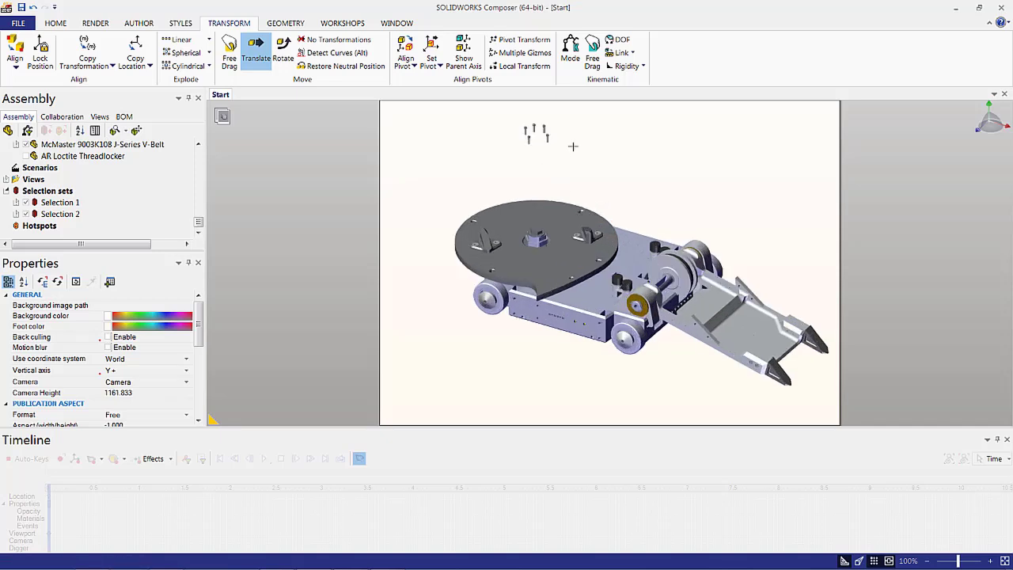
left_click(100, 117)
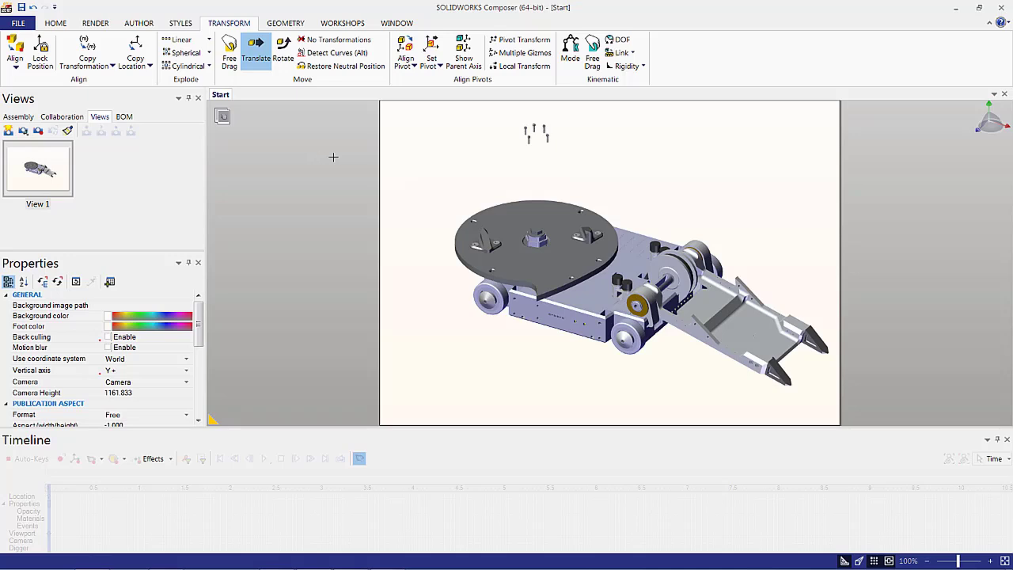
Draw a vertical arrow about 381 units long from the disk's central hub up to just below the raised screws
left_click(140, 23)
left_click(103, 53)
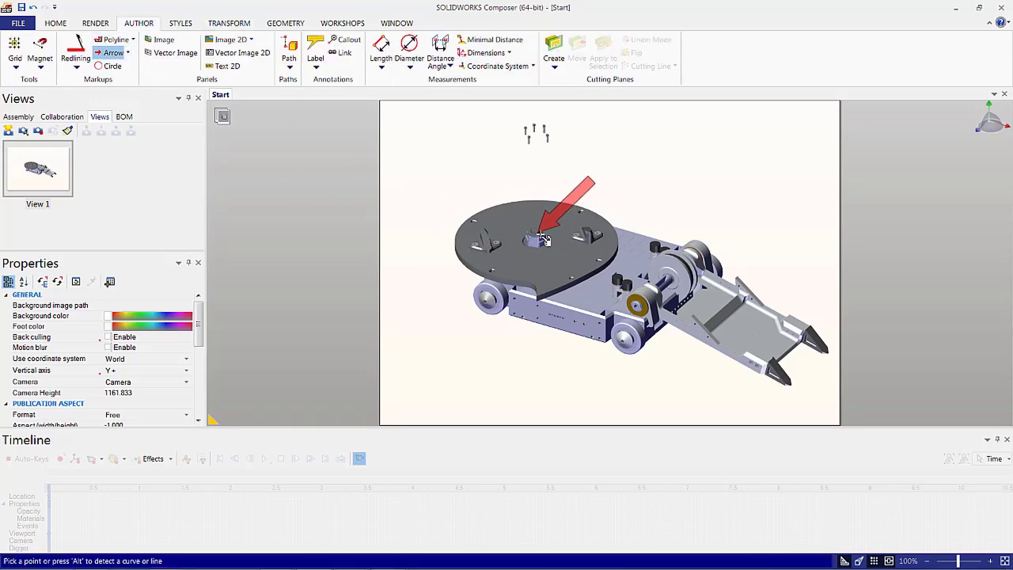
key("alt")
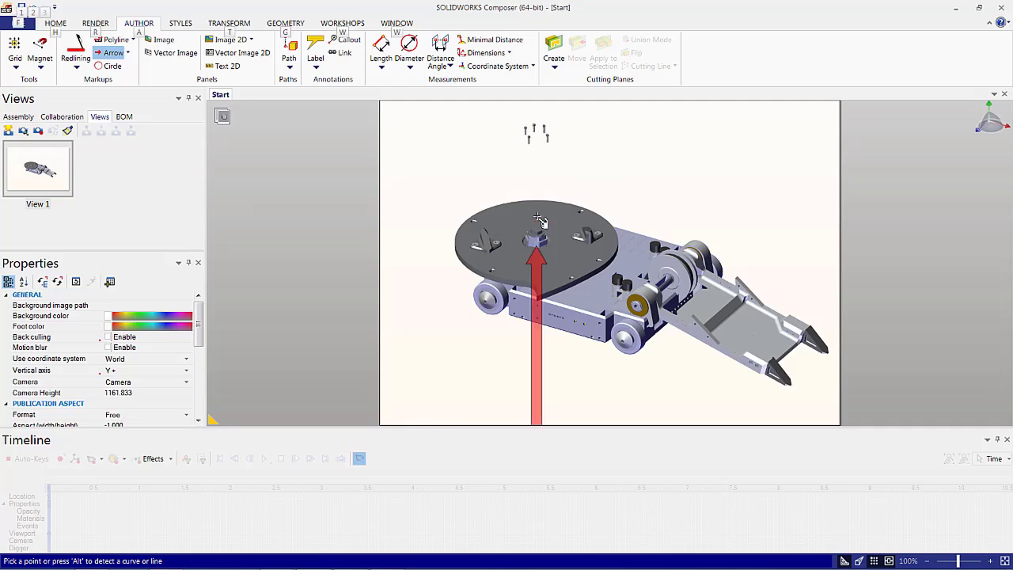
left_click(538, 218)
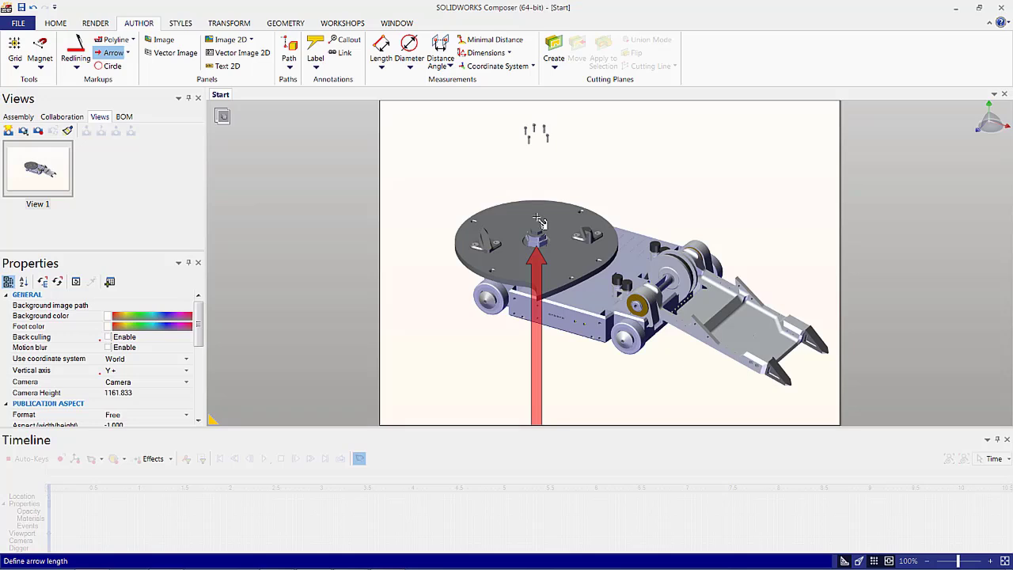
key("alt")
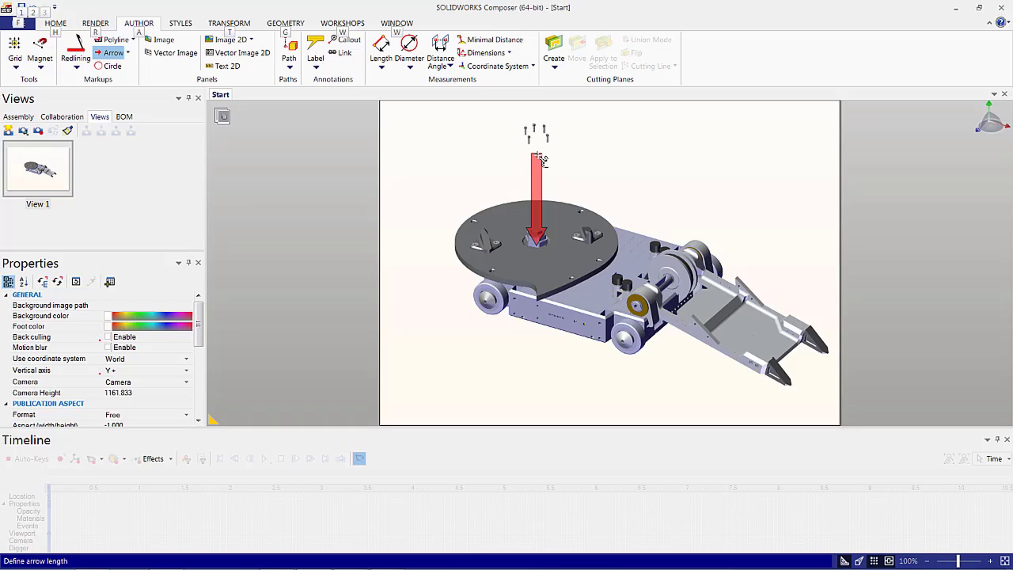
left_click(542, 159)
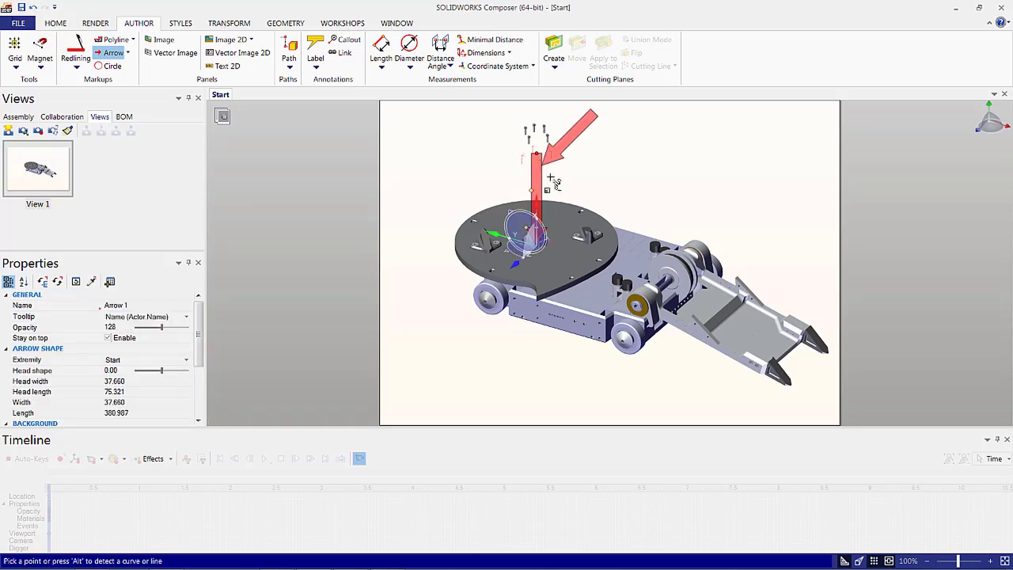
key("Escape")
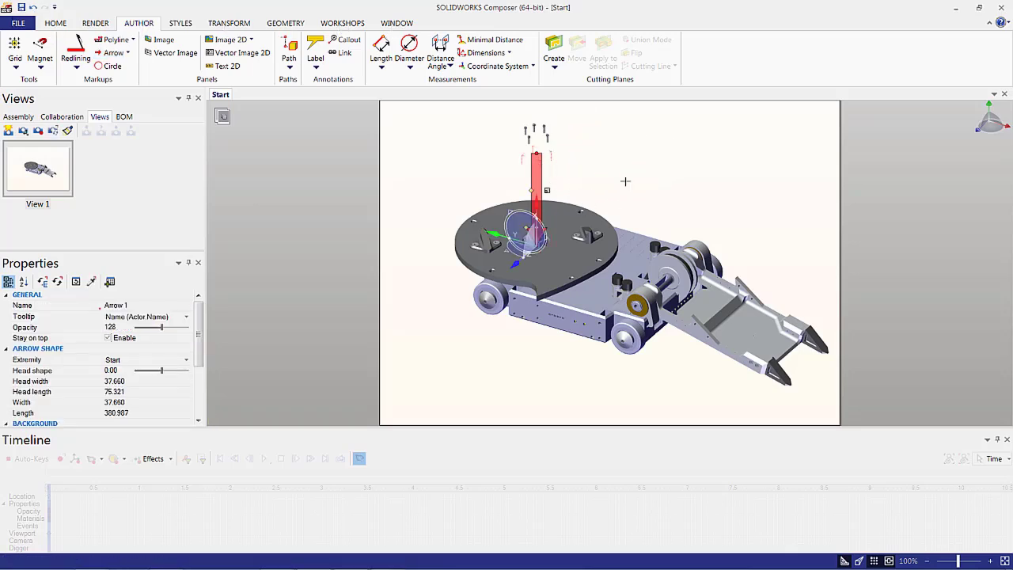
left_click(624, 181)
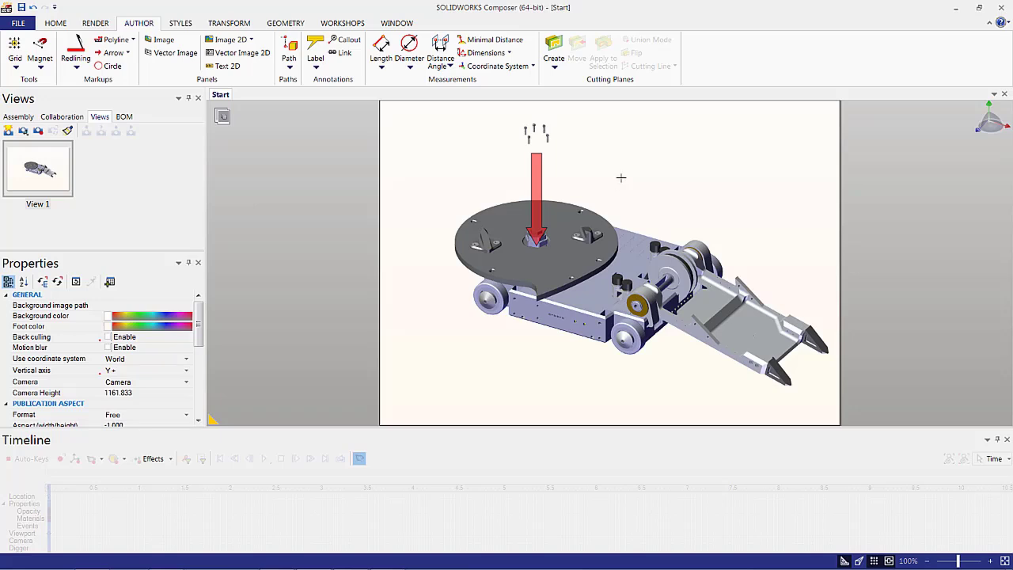
Try the End and Both extremity settings on the vertical arrow
left_click(537, 163)
scroll(201, 329, "down", 1)
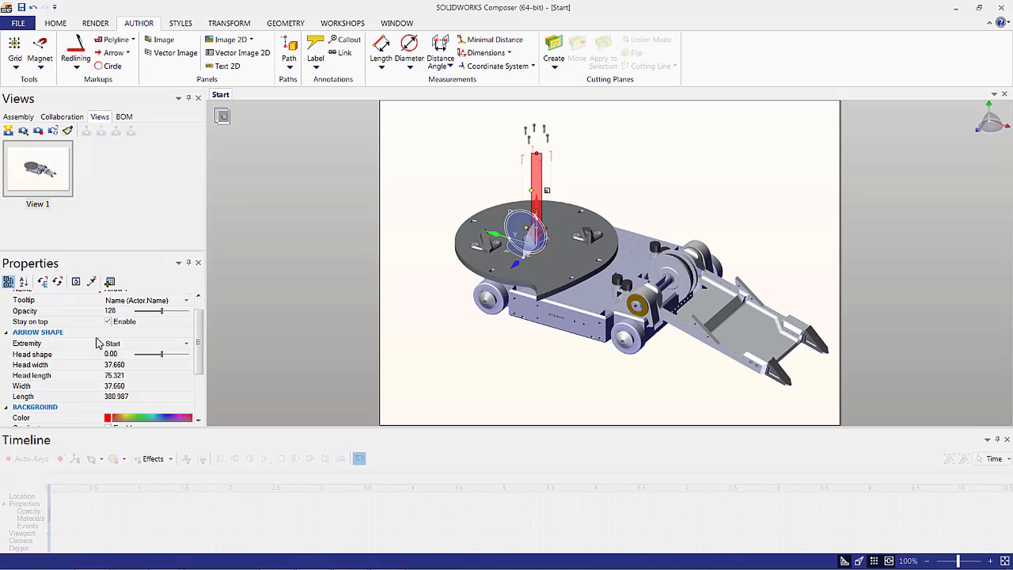
left_click(123, 343)
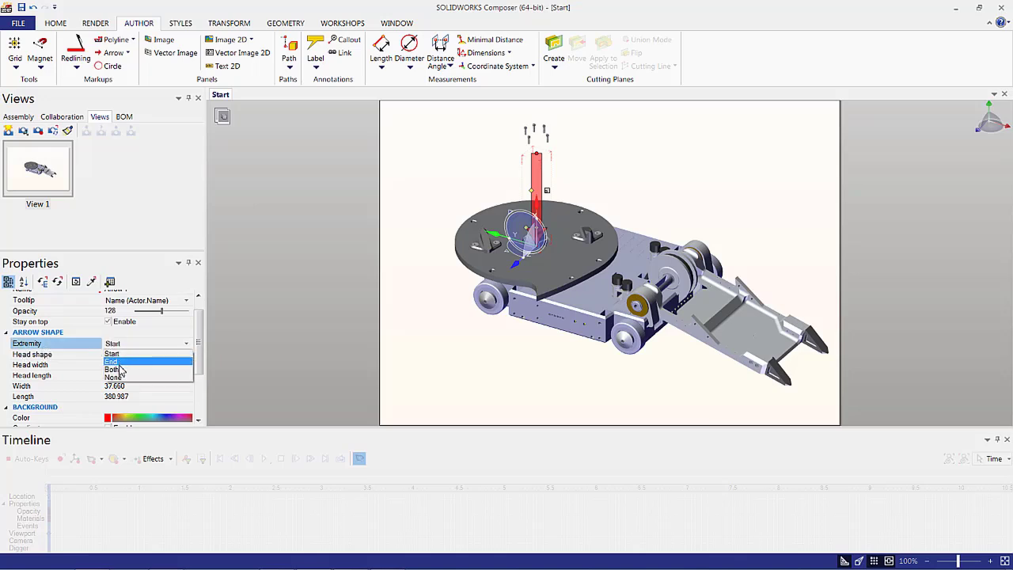
left_click(120, 362)
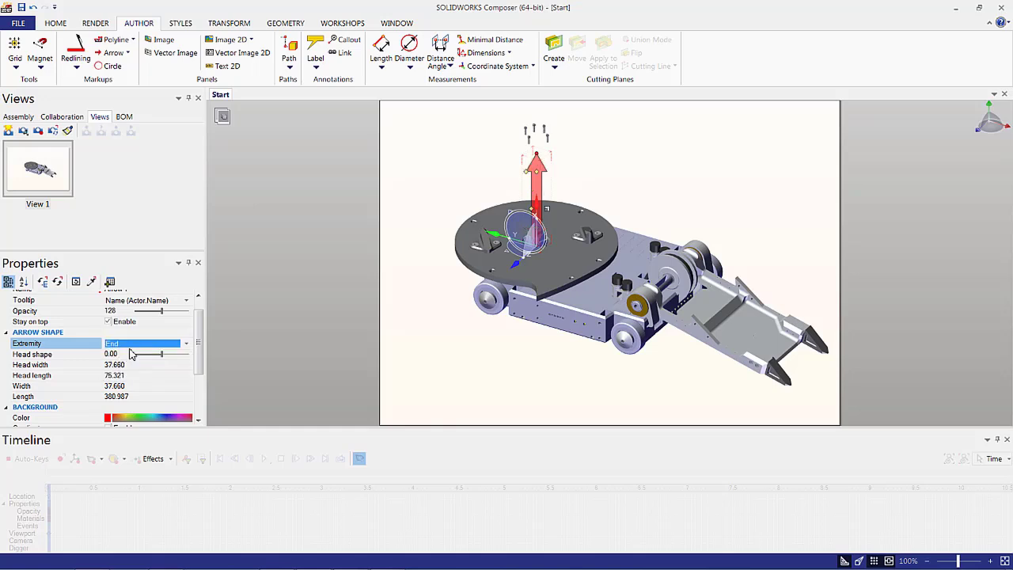
left_click(132, 344)
left_click(127, 369)
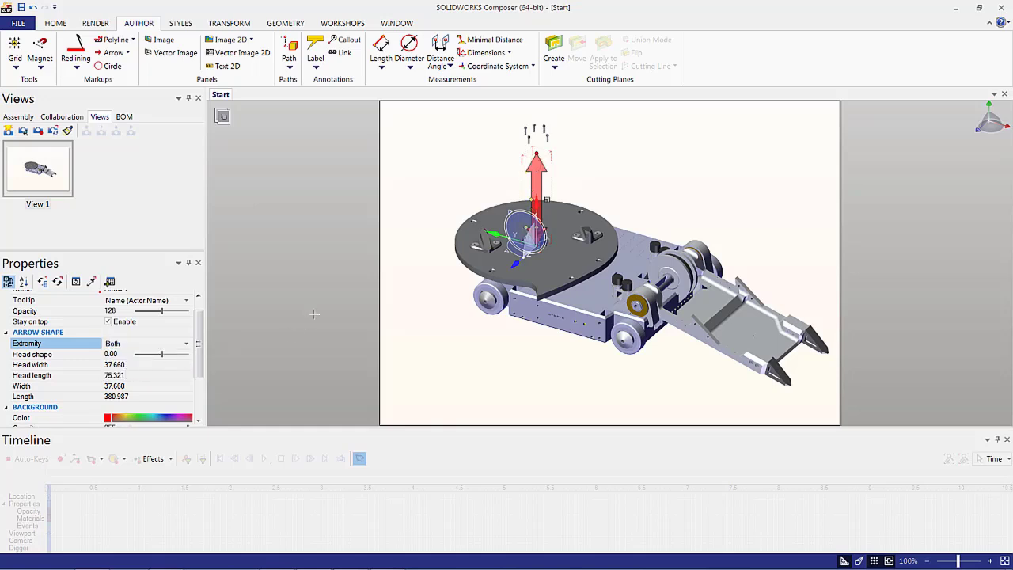
left_click(314, 314)
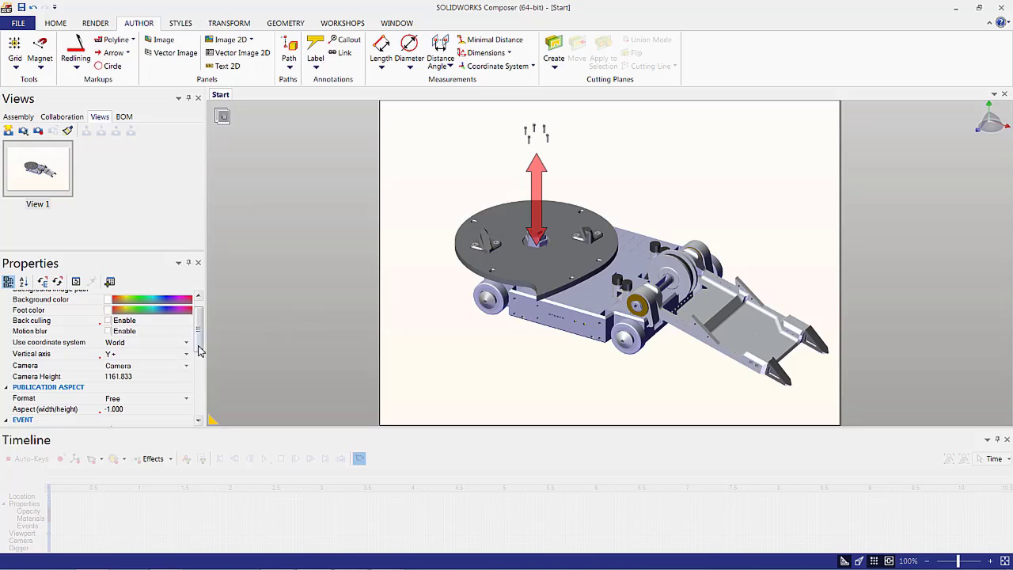
Set the vertical arrow's extremity to End so that it points up toward the screws
scroll(200, 335, "up", 1)
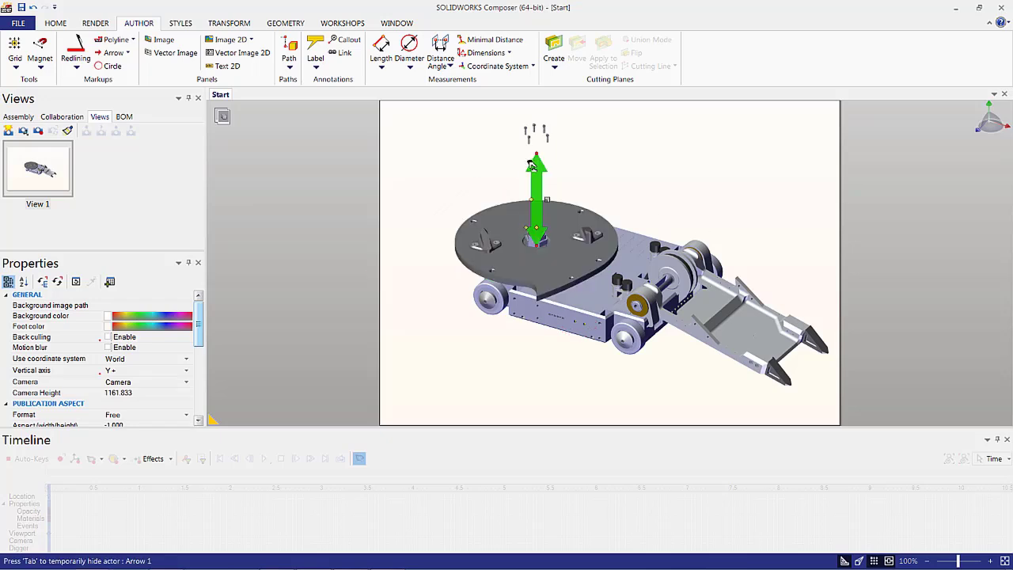
left_click(536, 186)
scroll(198, 356, "down", 1)
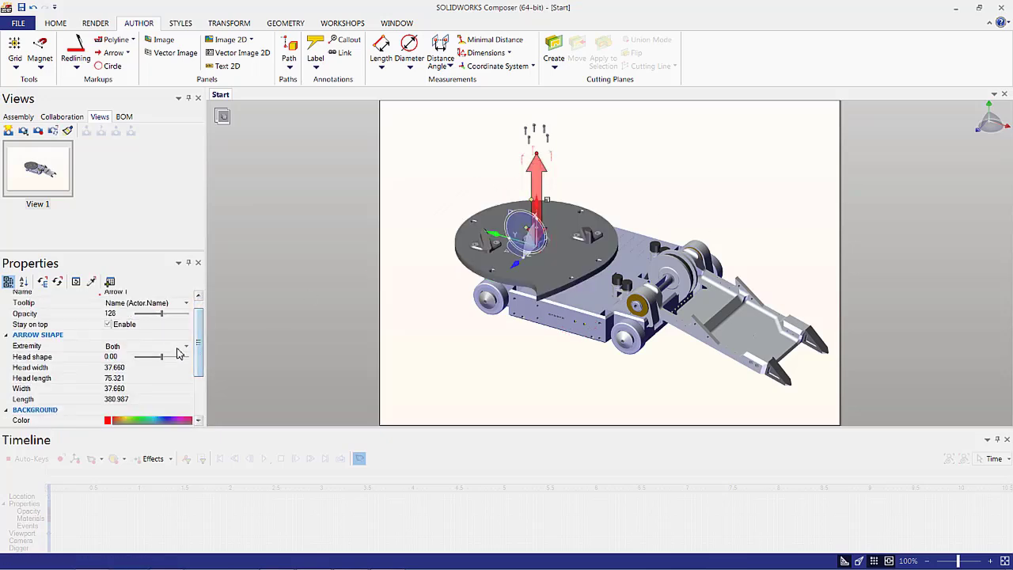
left_click(185, 346)
left_click(176, 371)
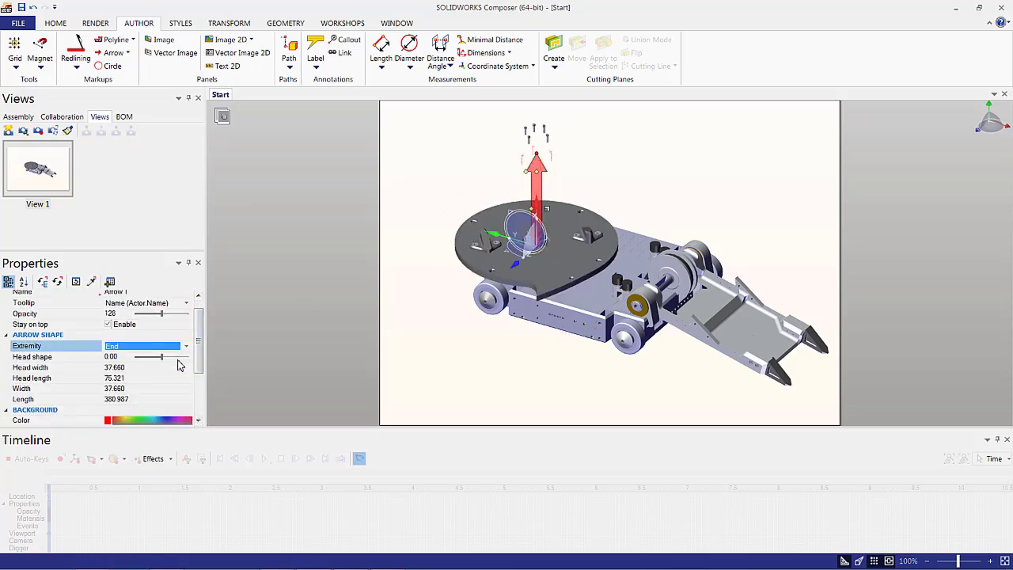
left_click(373, 269)
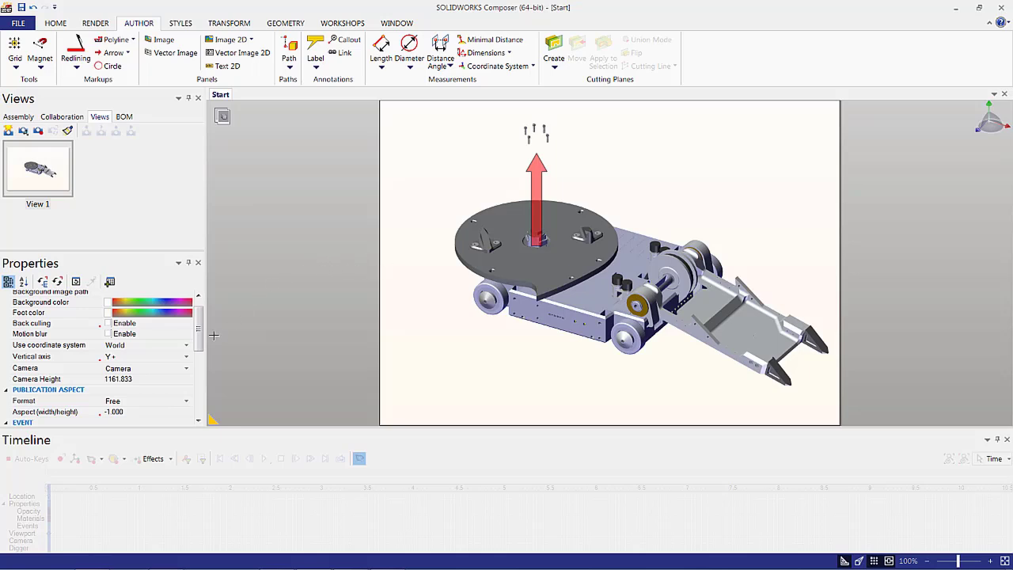
Disable the arrow's Stay on top option and save the current arrangement as a new view
left_click(530, 183)
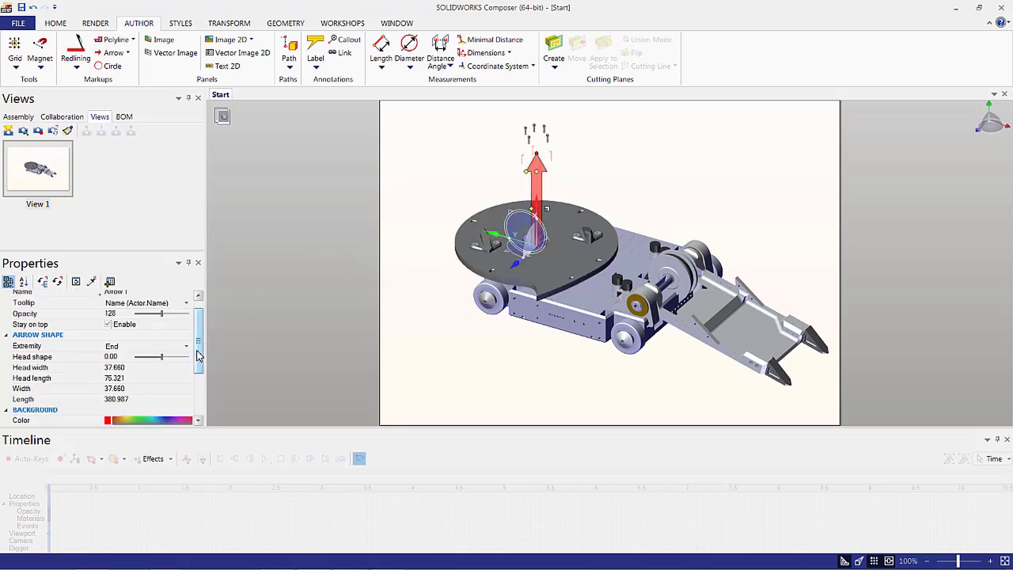
scroll(197, 353, "up", 1)
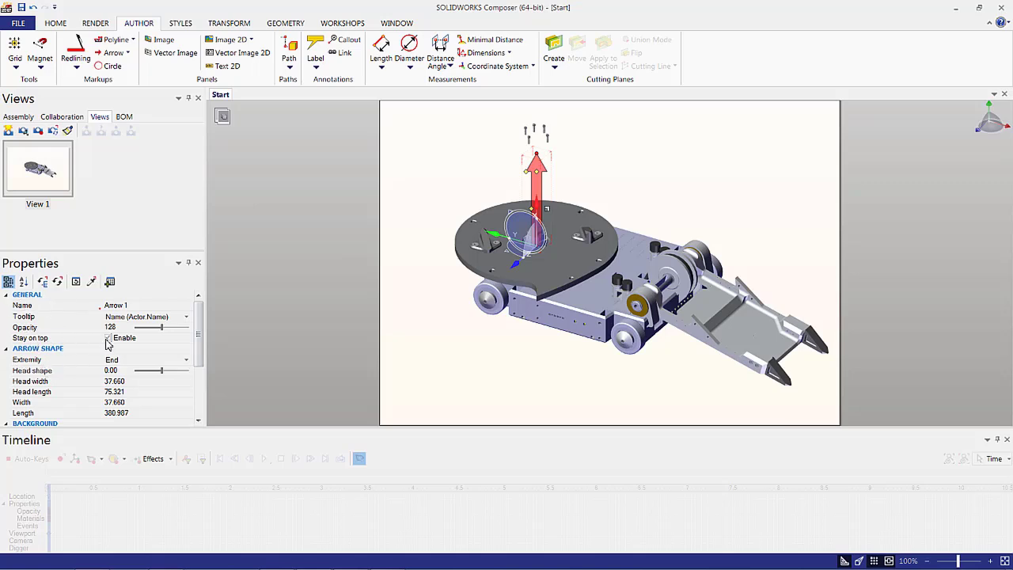
left_click(335, 300)
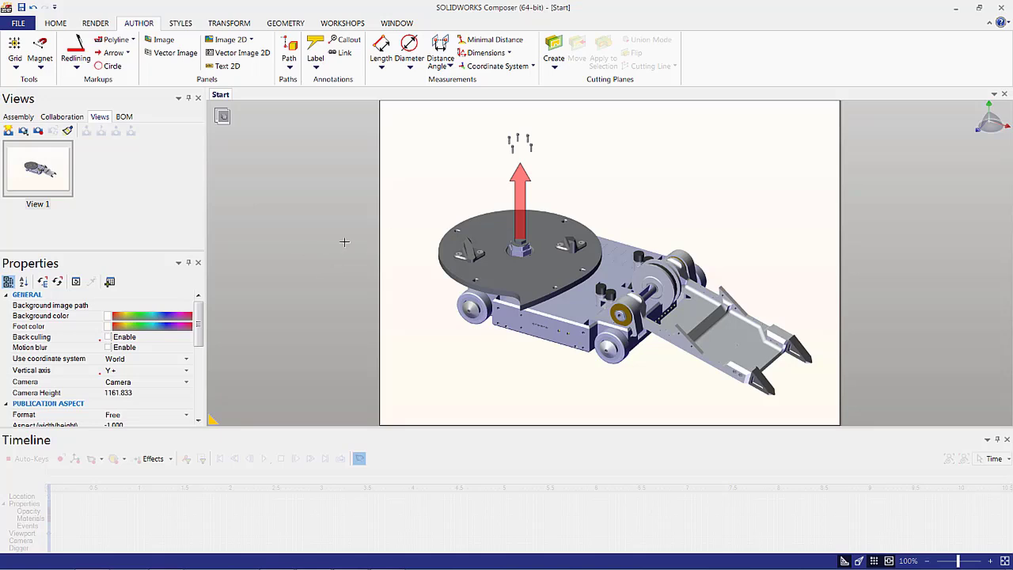
left_click(9, 131)
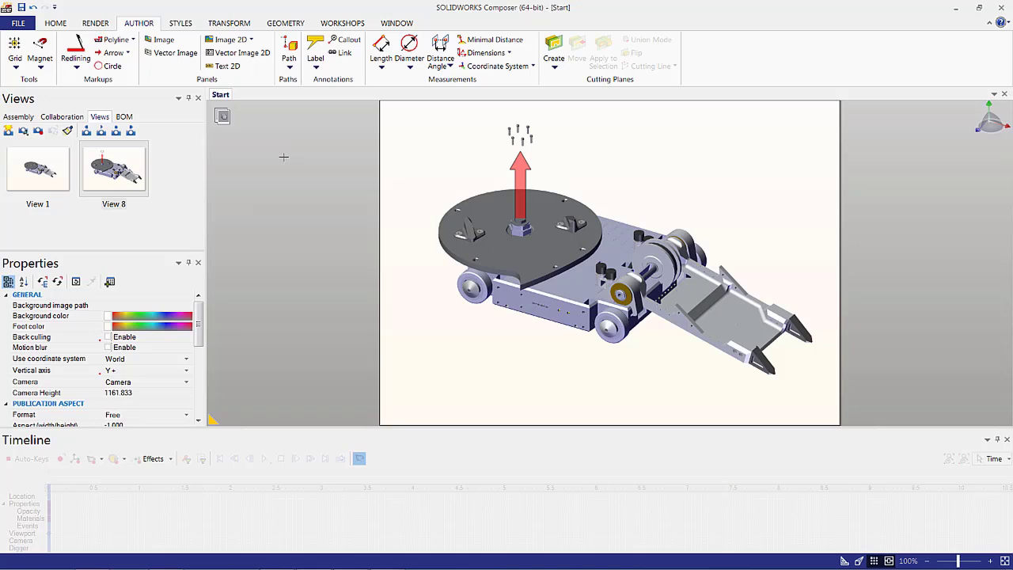
Hide the group of screws floating above the arrow
left_click_drag(586, 152, 467, 107)
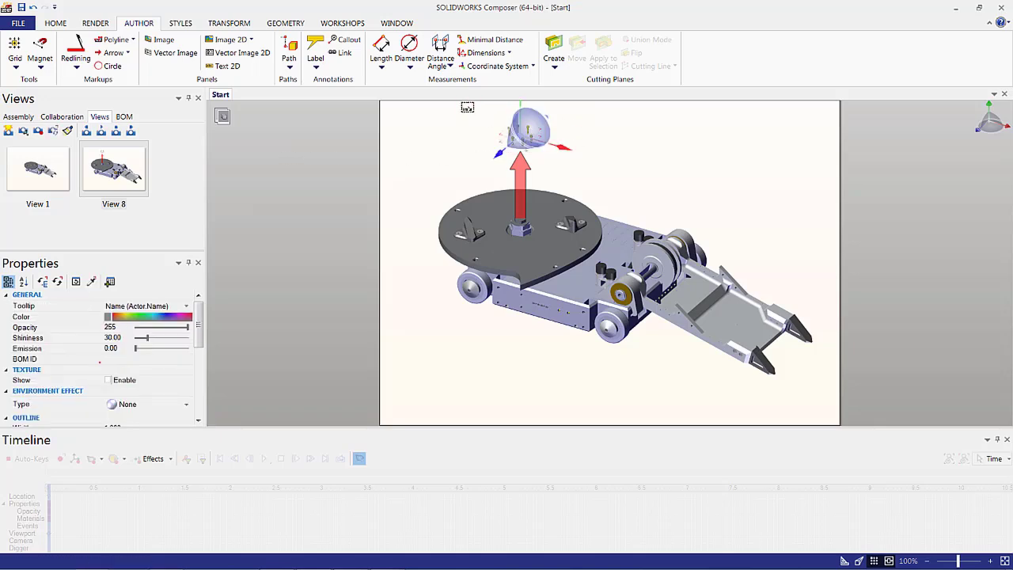
right_click(467, 107)
key("Escape")
left_click(308, 149)
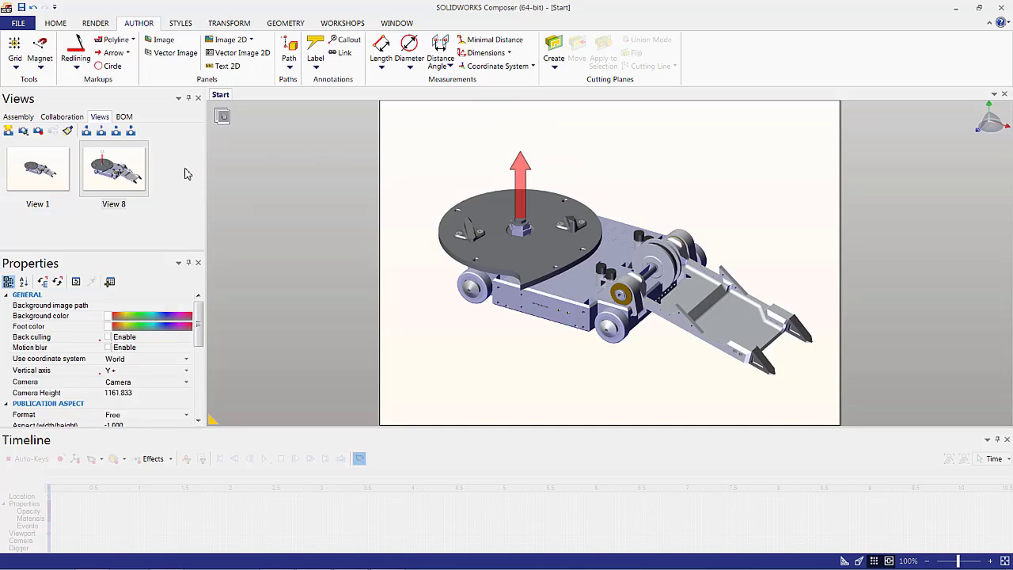
Translate the round disk together with the Selection 2 teeth and fasteners straight up, clear of the chassis and belt drive
left_click(27, 119)
left_click(70, 226)
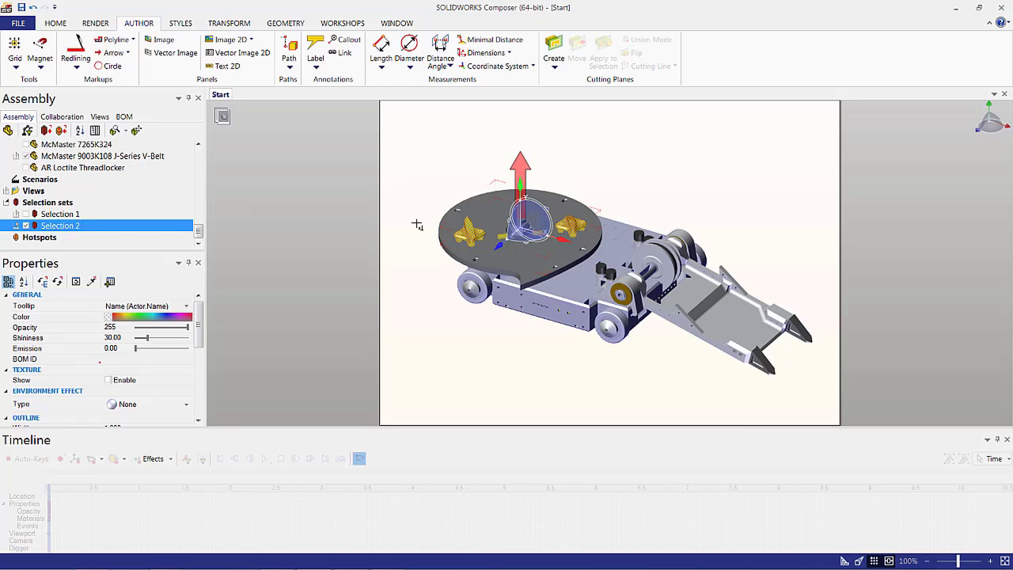
left_click(472, 215)
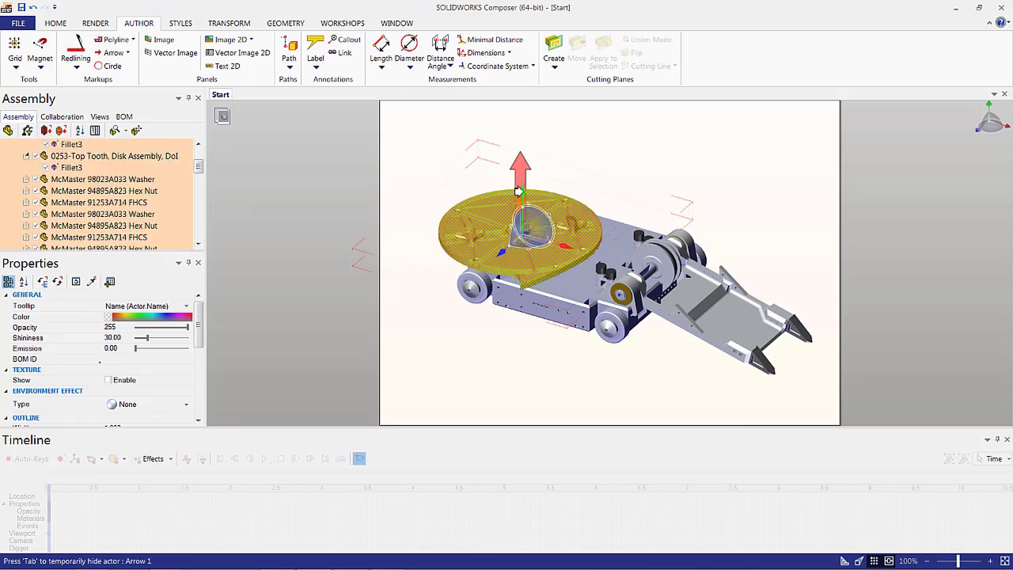
left_click_drag(516, 187, 517, 98)
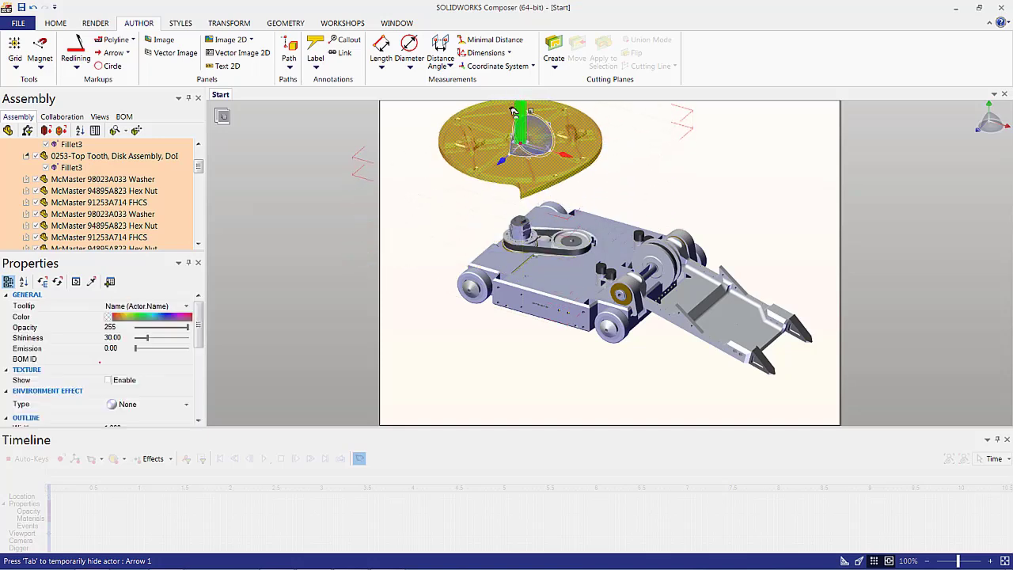
left_click(439, 242)
right_click_drag(443, 239, 443, 286)
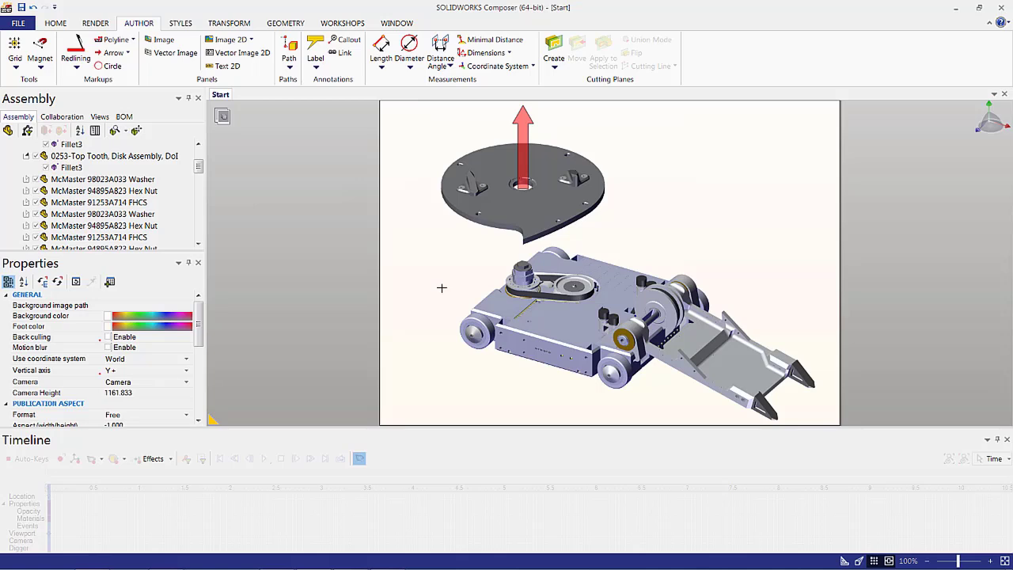
left_click(100, 116)
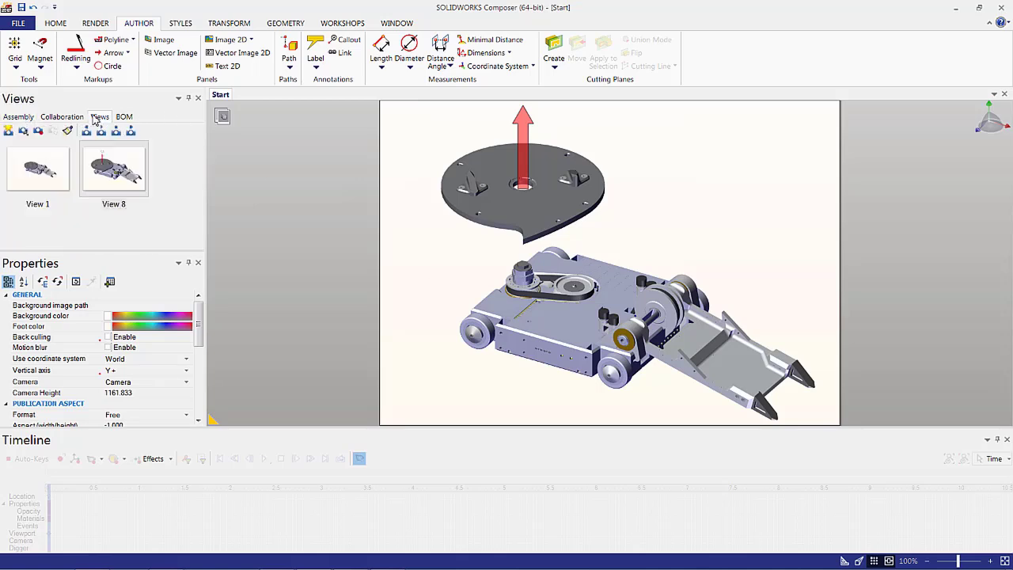
Save the arrangement with the raised disk and arrow as a new view
left_click(8, 131)
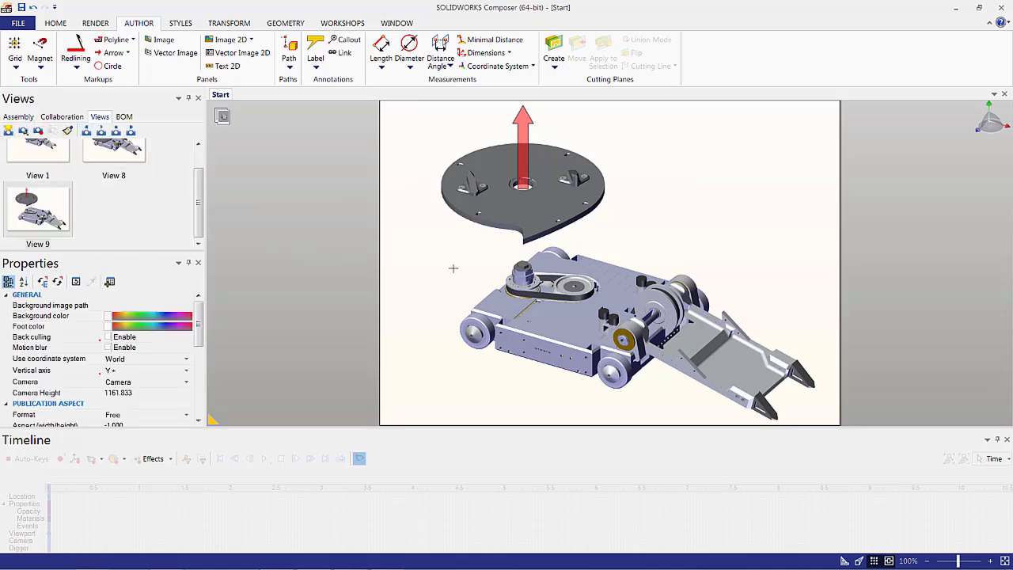
Restore the two small keys beneath the raised disk to their neutral position on the belt-drive hub
left_click_drag(460, 274, 518, 264)
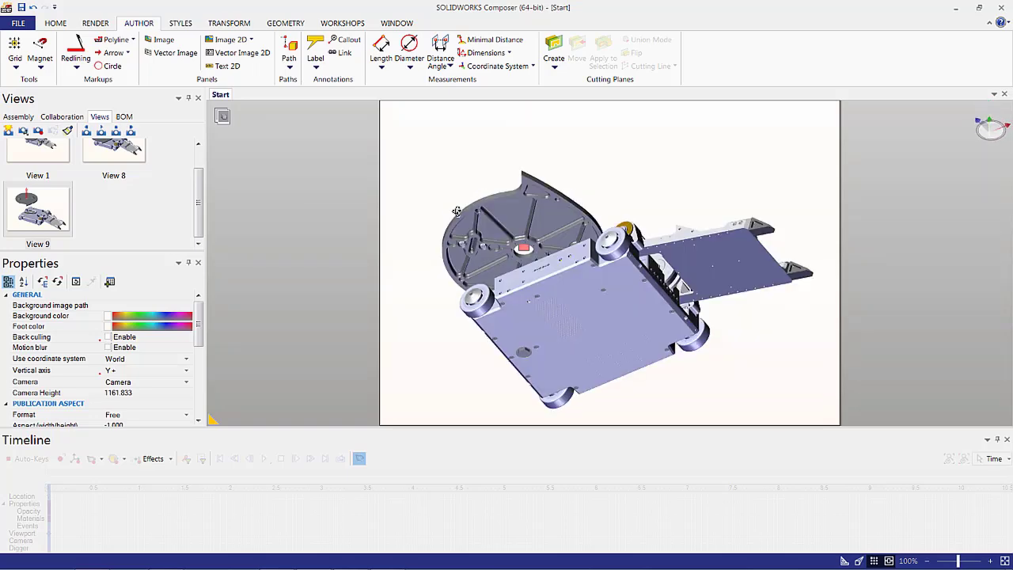
scroll(521, 263, "up", 5)
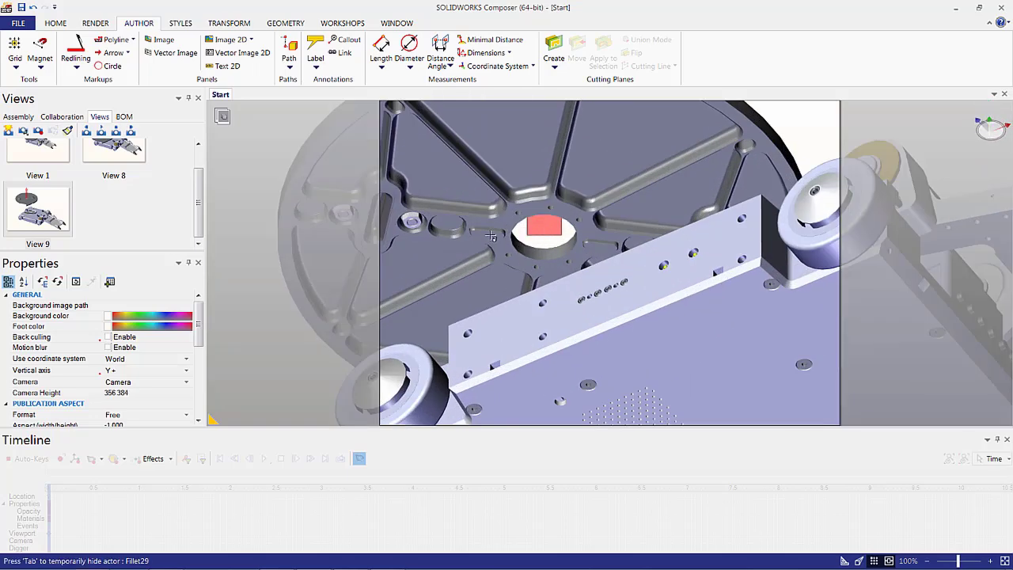
left_click(491, 236)
left_click_drag(490, 236, 598, 249)
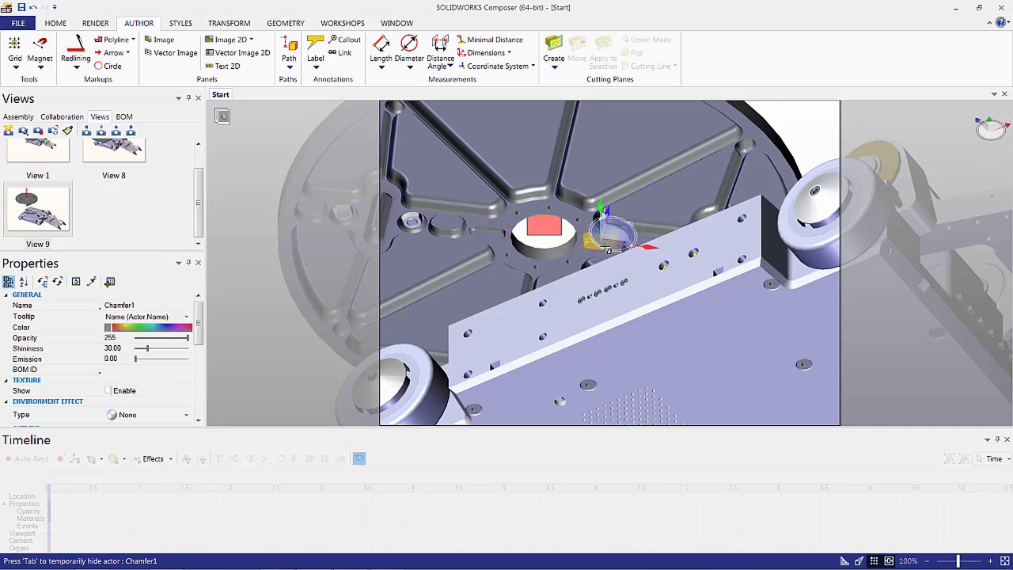
left_click(496, 231, "ctrl")
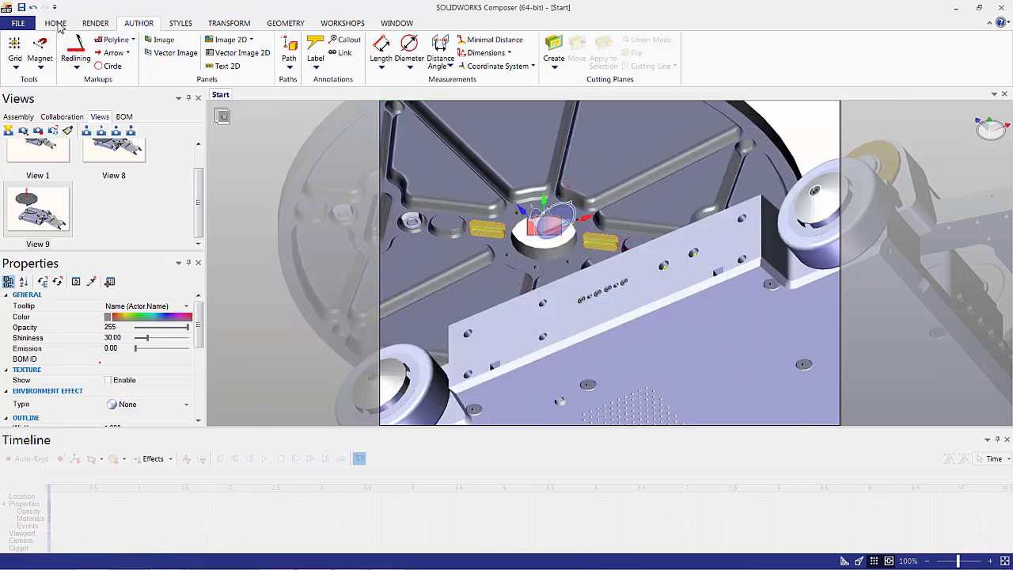
left_click(229, 24)
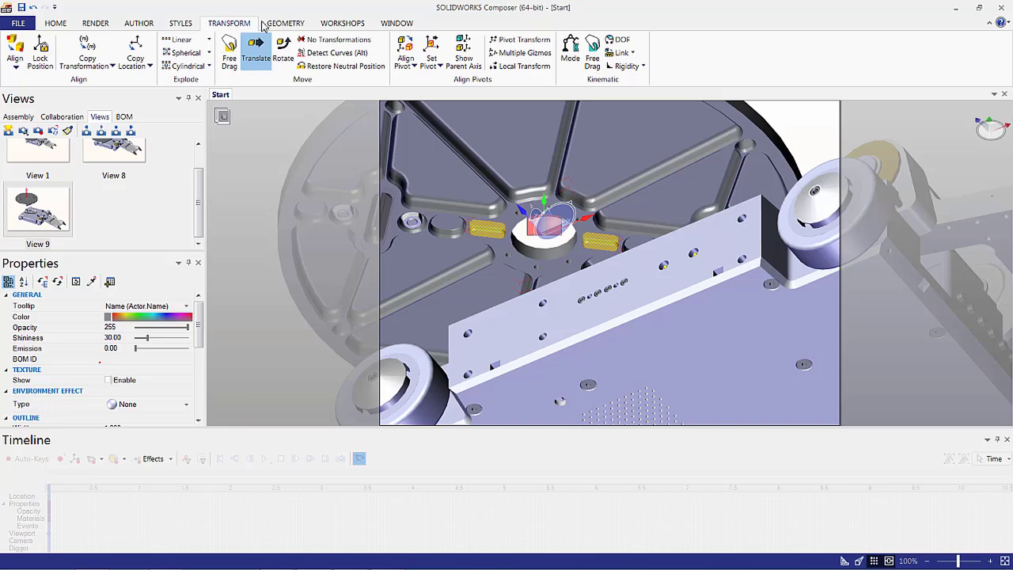
left_click(341, 67)
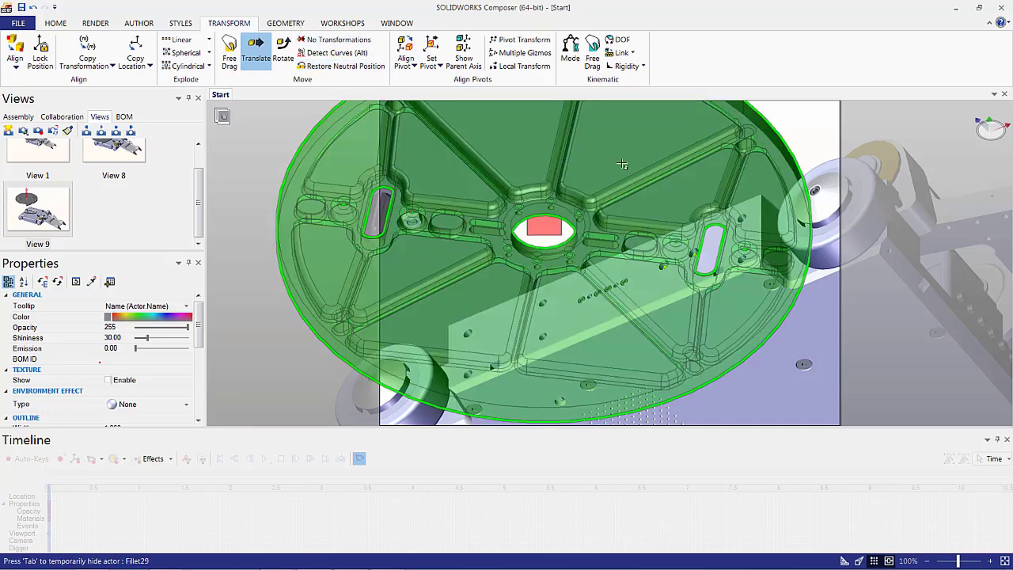
scroll(823, 136, "down", 3)
left_click_drag(740, 156, 748, 217)
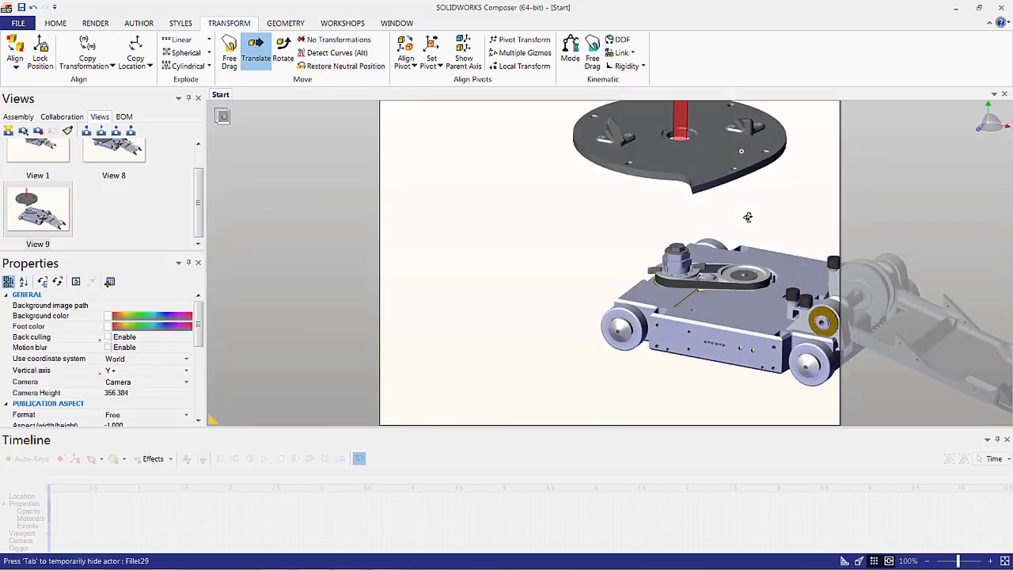
scroll(651, 263, "up", 5)
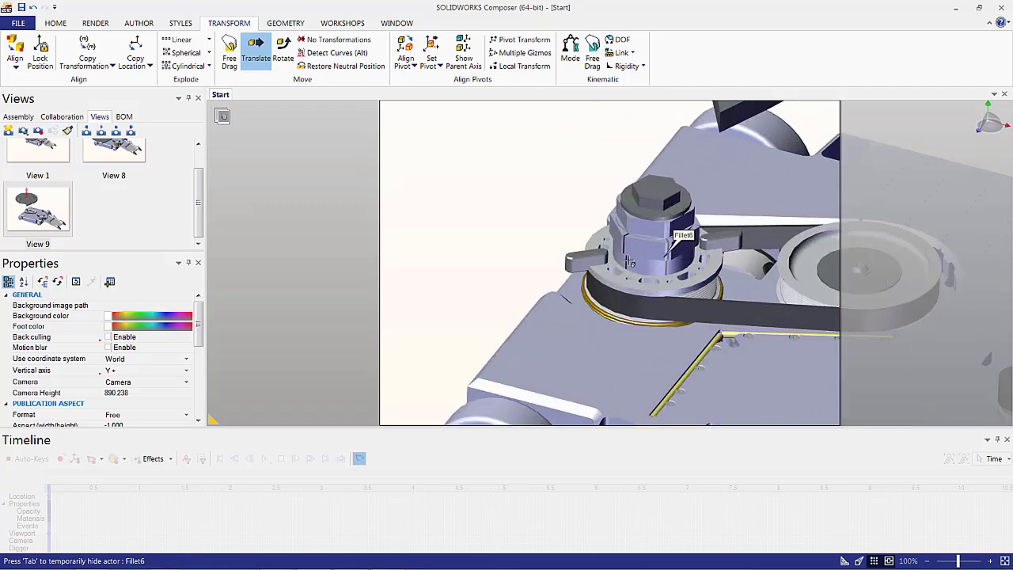
left_click(716, 253)
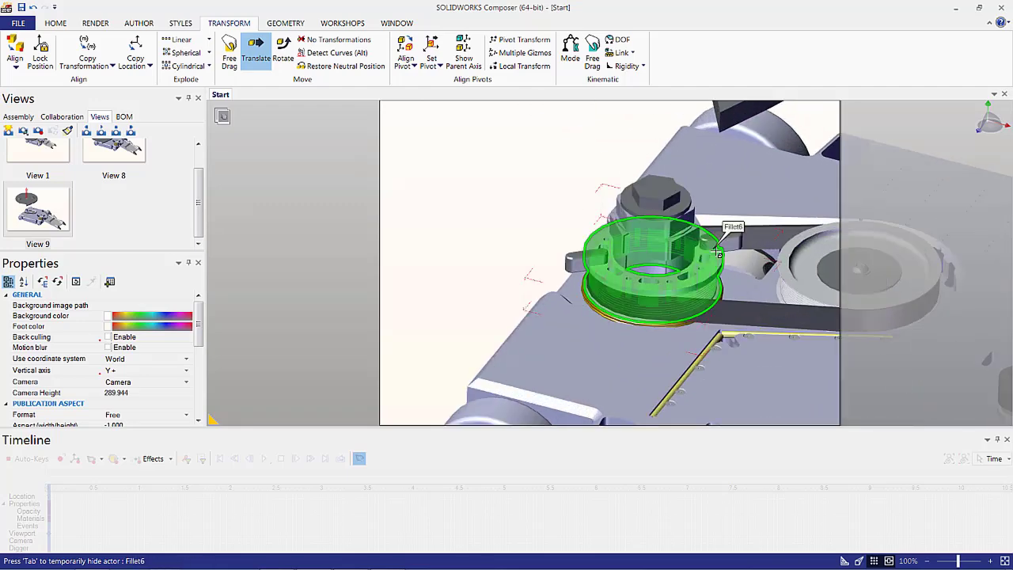
key("Delete")
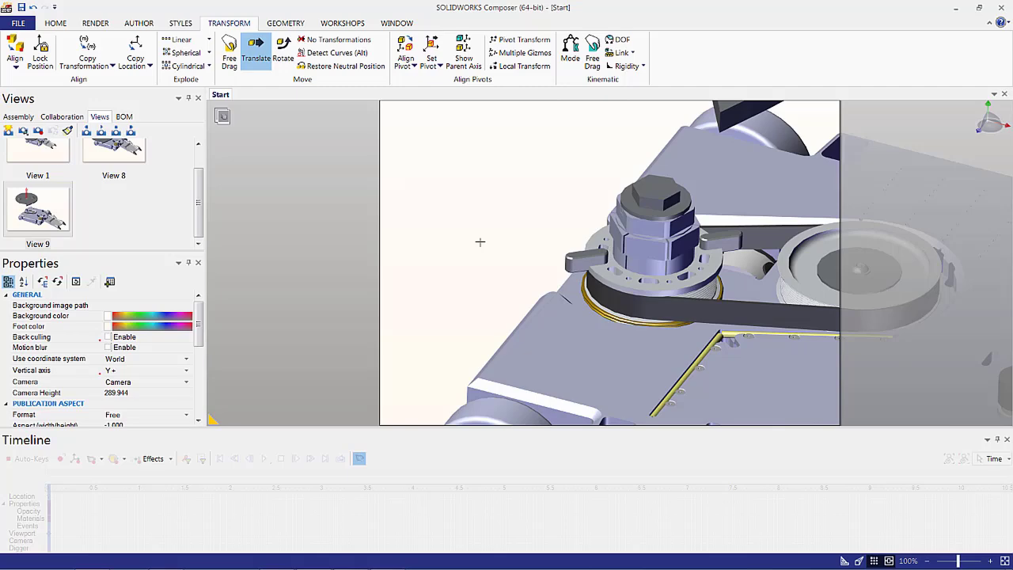
Reframe the whole robot with the raised disk and arrow, and update View 9 with this arrangement
scroll(480, 241, "down", 6)
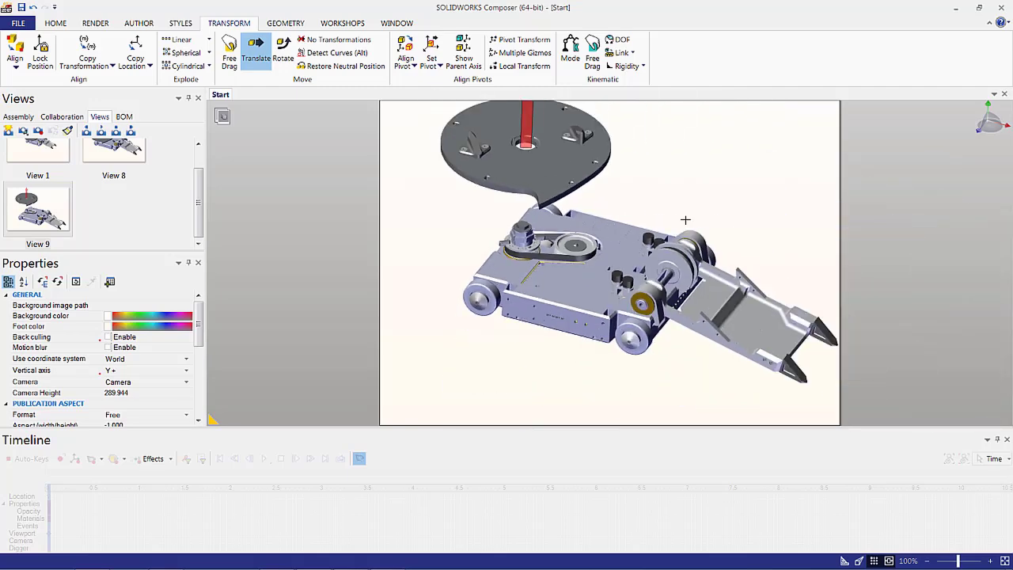
scroll(474, 182, "down", 5)
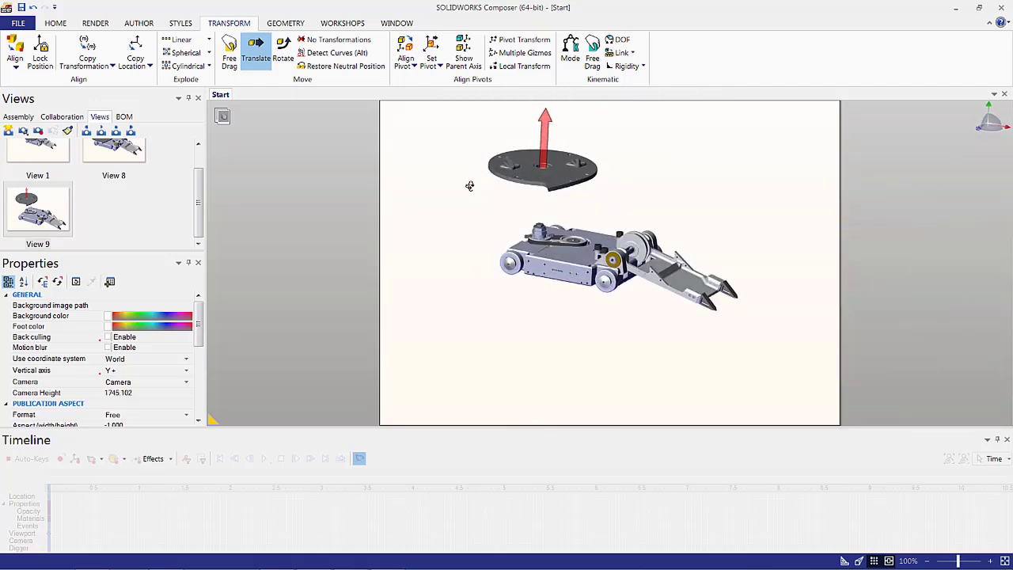
scroll(526, 146, "up", 3)
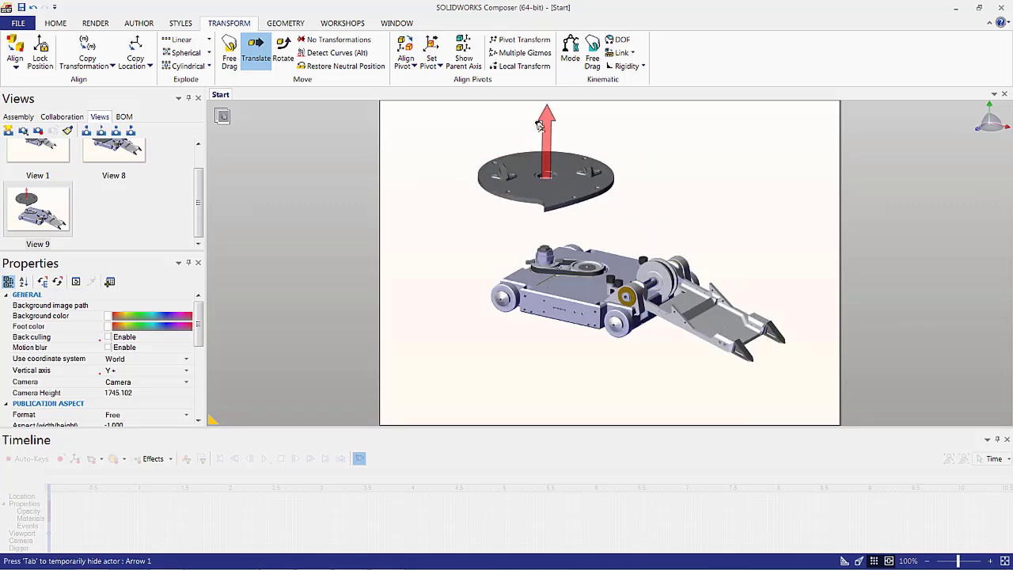
scroll(705, 224, "down", 2)
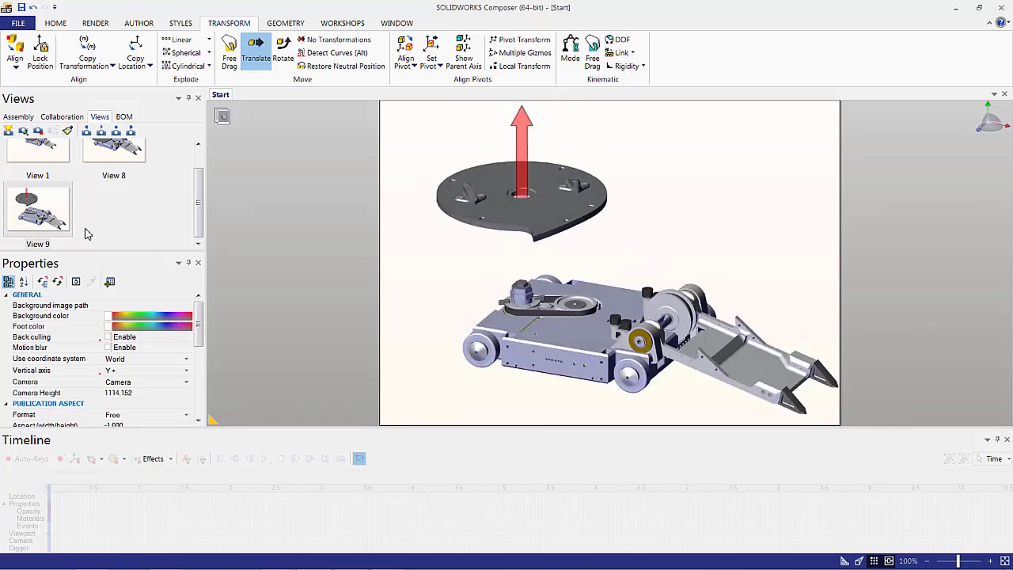
left_click(40, 135)
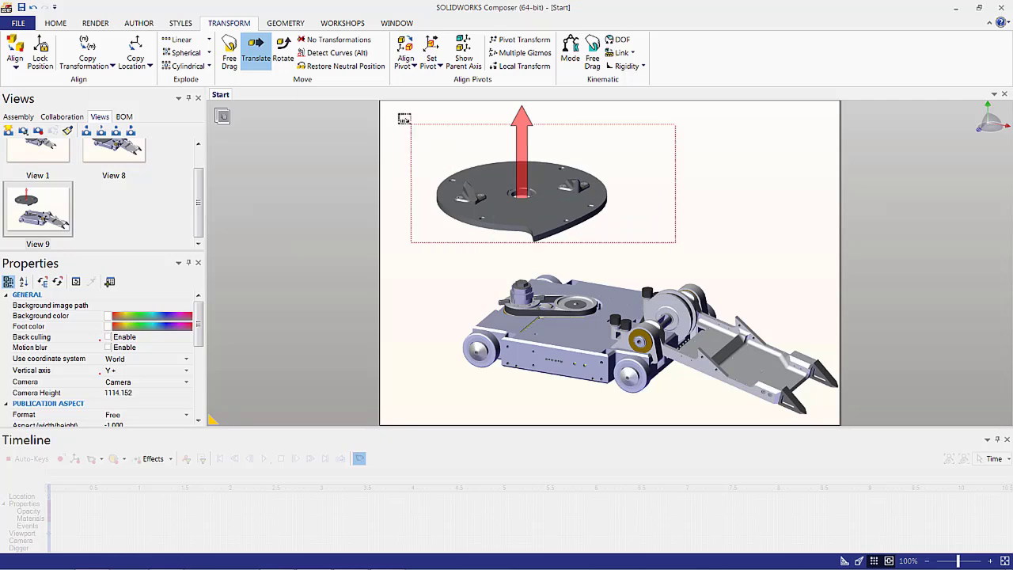
Hide the raised disk, its attached teeth and fasteners, and the red arrow
left_click(561, 198)
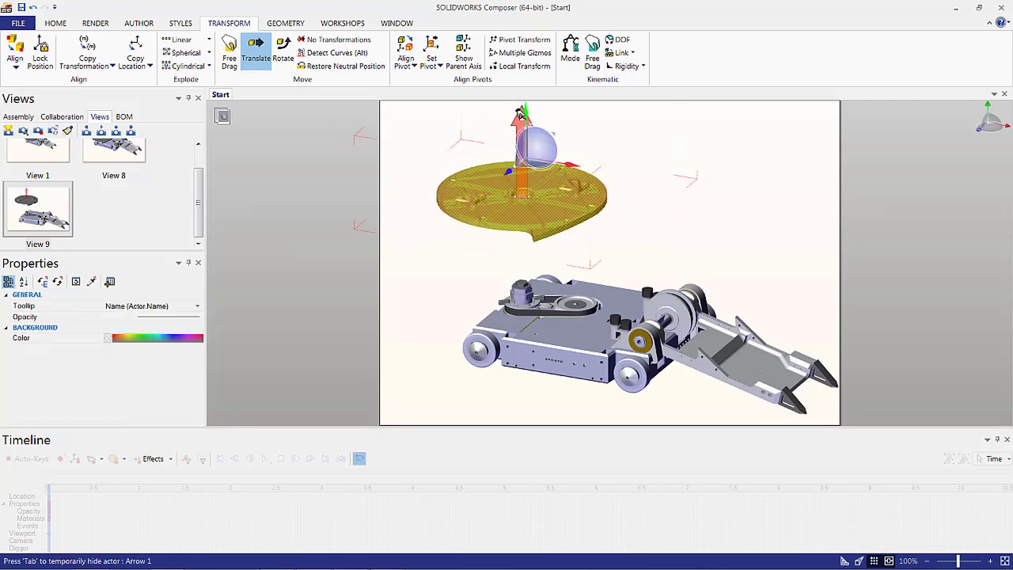
right_click(488, 143)
left_click(510, 129)
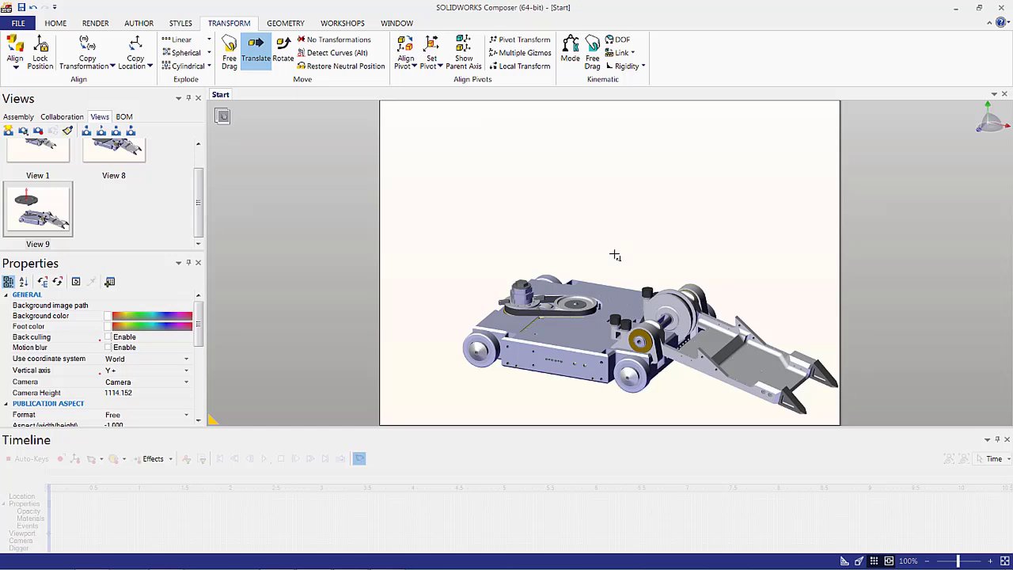
Frame a close-up of the chassis and belt drive without the disk, and save it as a new view
double_click(615, 253)
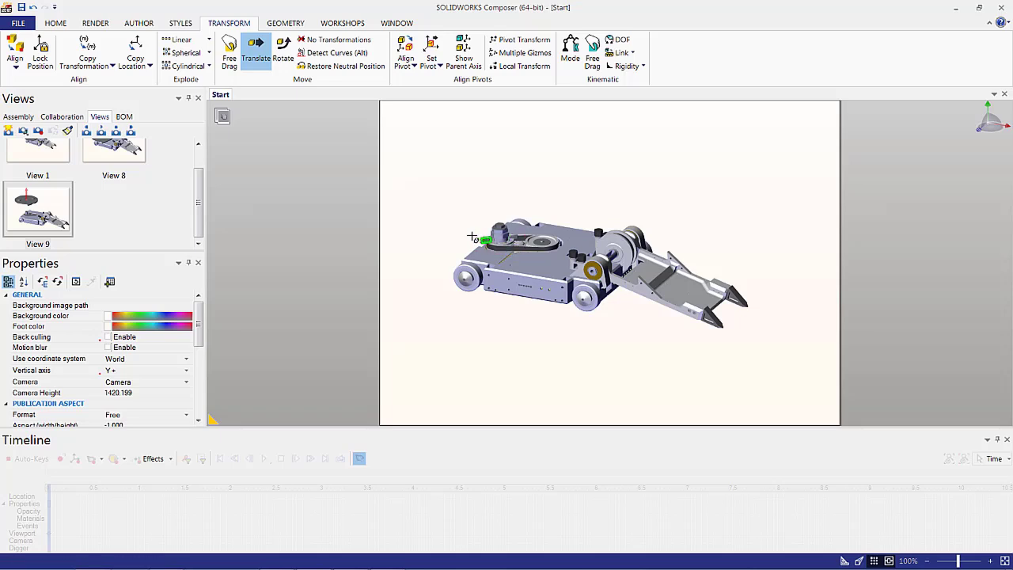
scroll(483, 245, "up", 3)
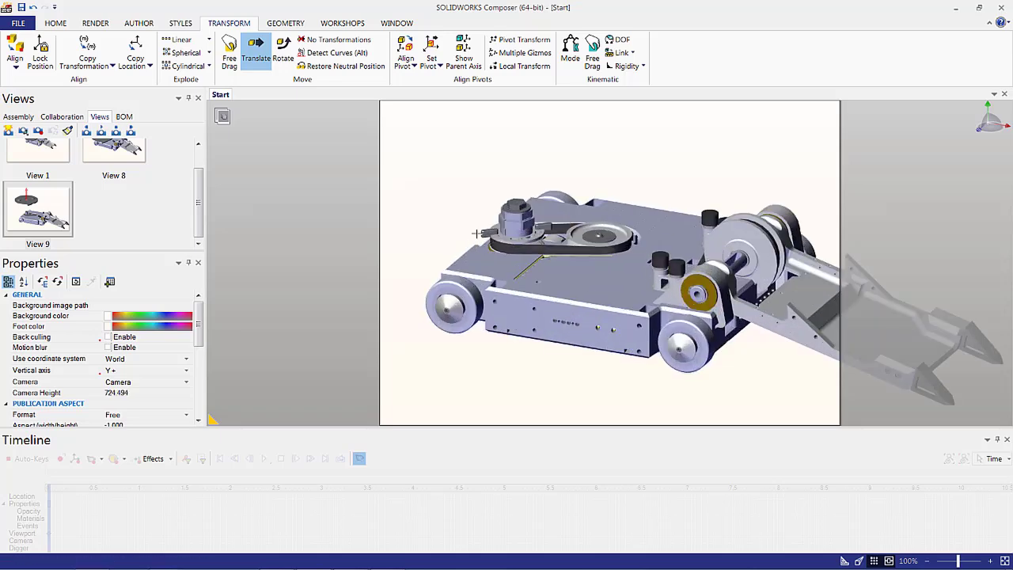
scroll(495, 168, "up", 3)
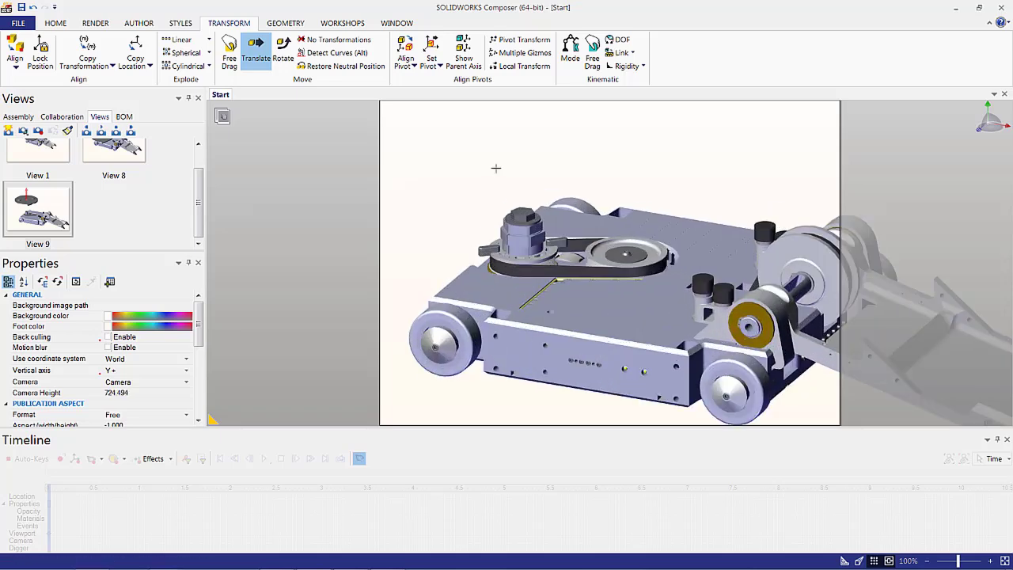
left_click(7, 130)
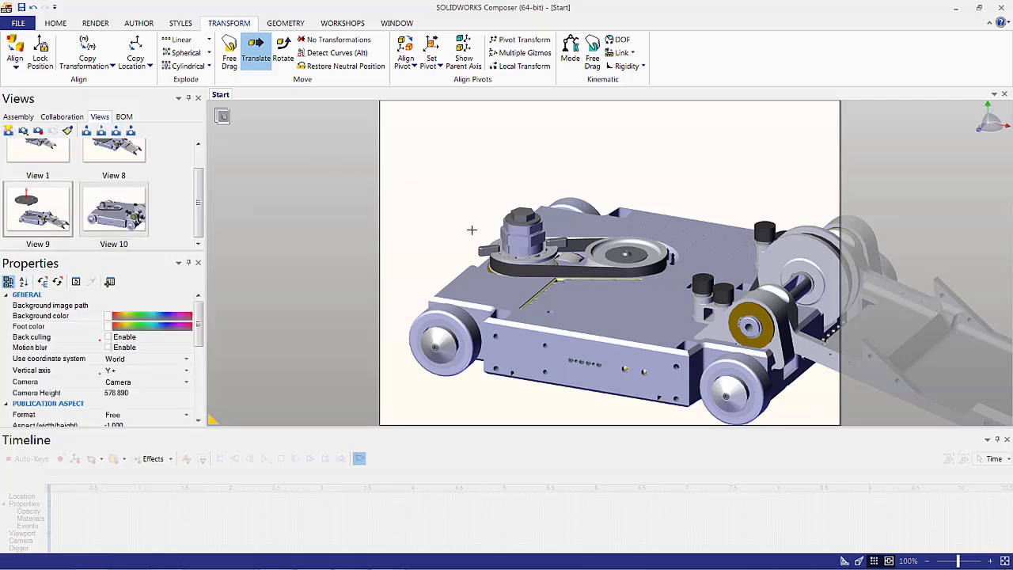
Translate the two small keys on the belt-drive hub straight up, clear of the hub
left_click(486, 255)
left_click(526, 233)
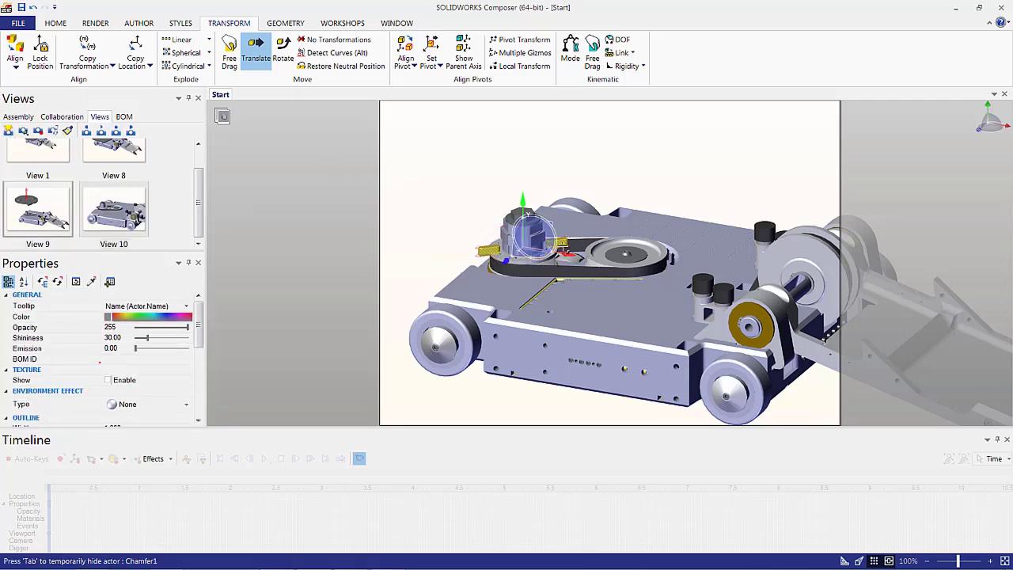
left_click_drag(516, 203, 507, 92)
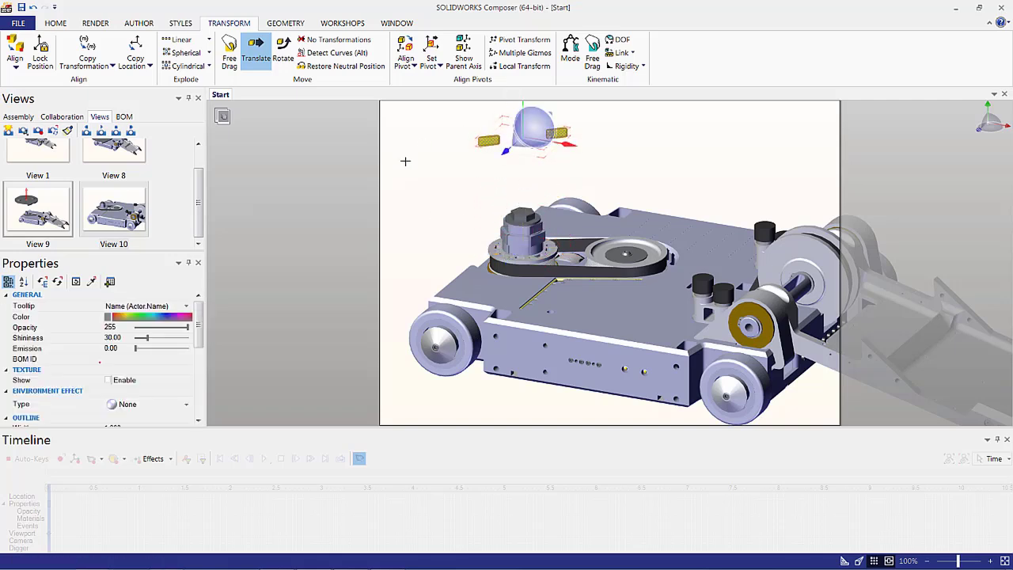
Create associative paths from neutral for the two raised keys
left_click(405, 161)
left_click_drag(613, 156, 434, 119)
left_click(138, 25)
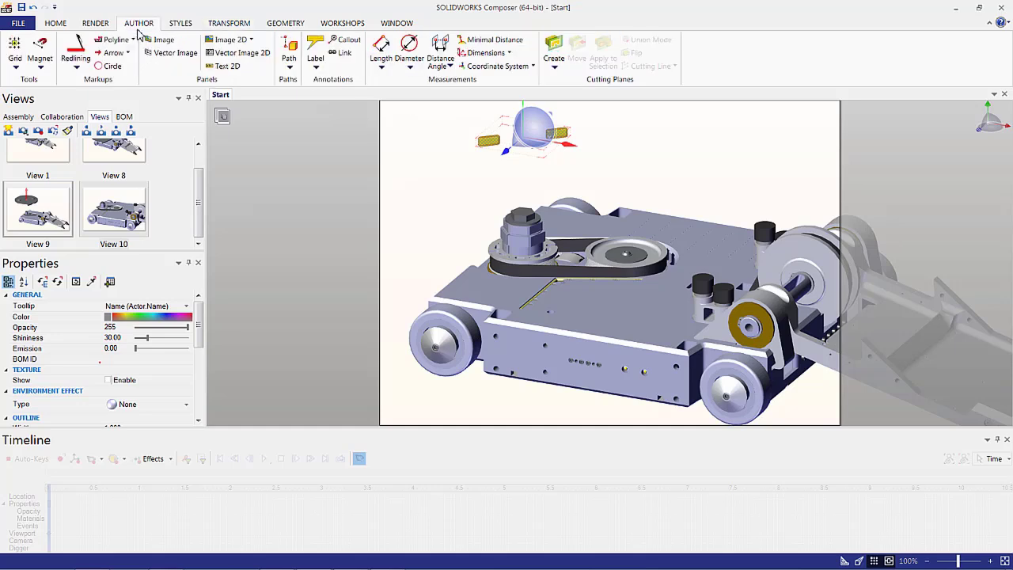
left_click(290, 69)
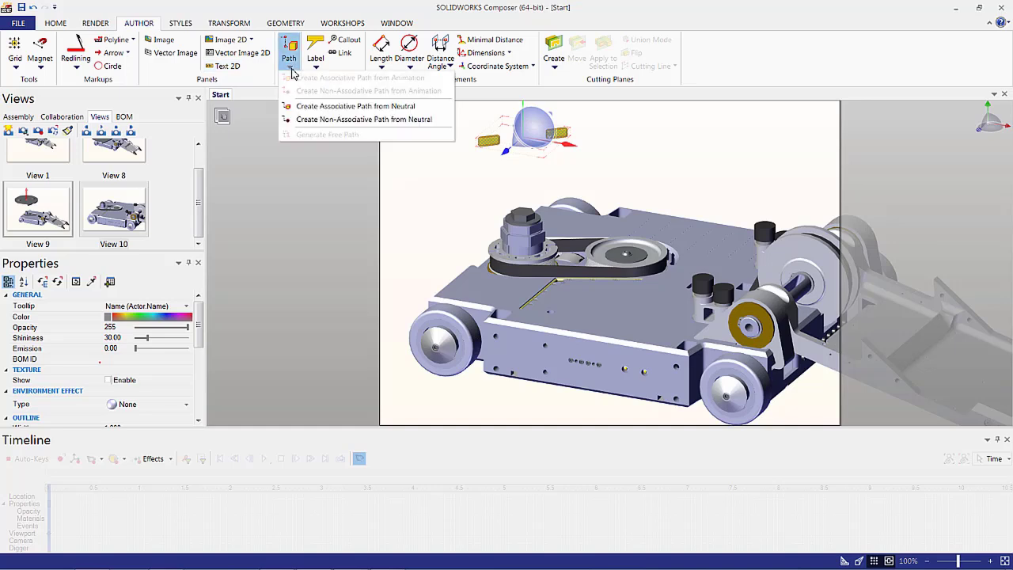
left_click(306, 107)
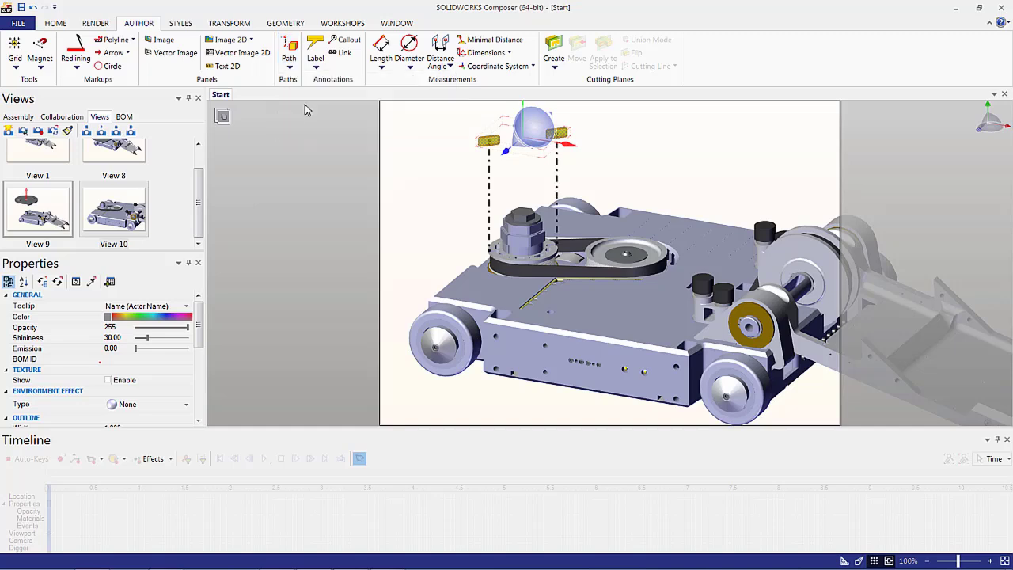
Set the front line of both key paths to opacity 216 and width 0.47
left_click(444, 176)
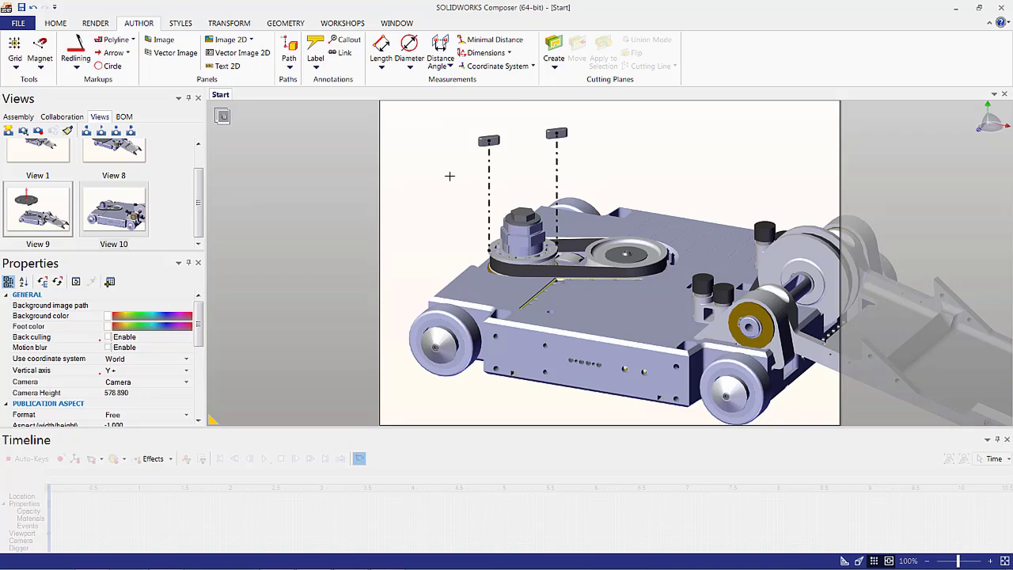
left_click(489, 171)
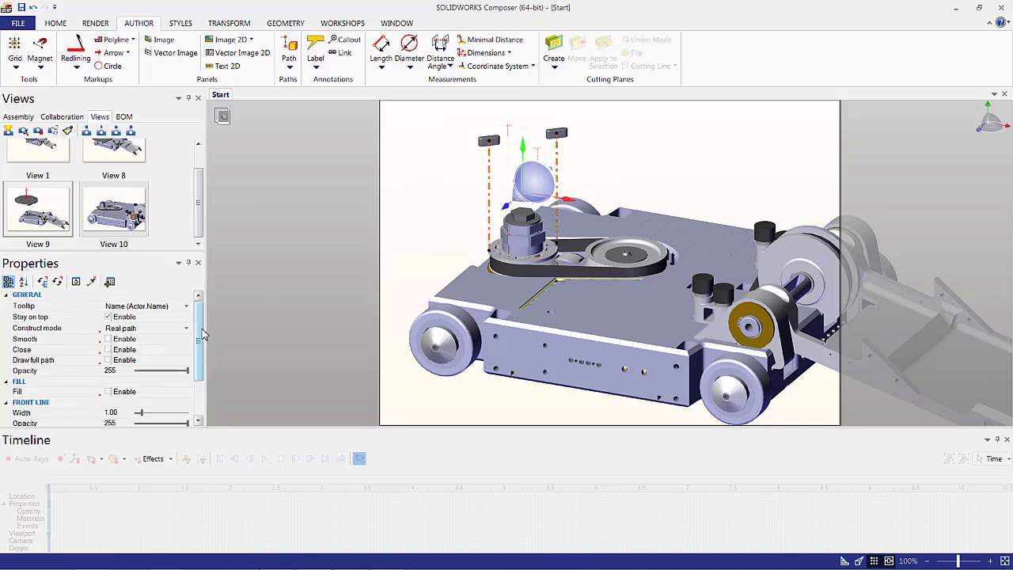
scroll(191, 370, "down", 3)
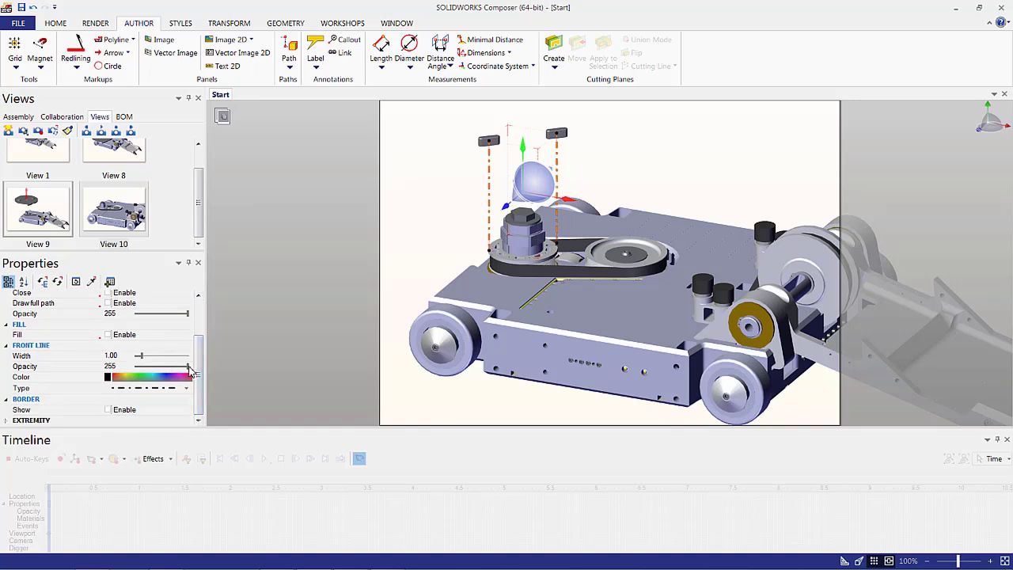
left_click_drag(188, 367, 178, 367)
left_click(157, 388)
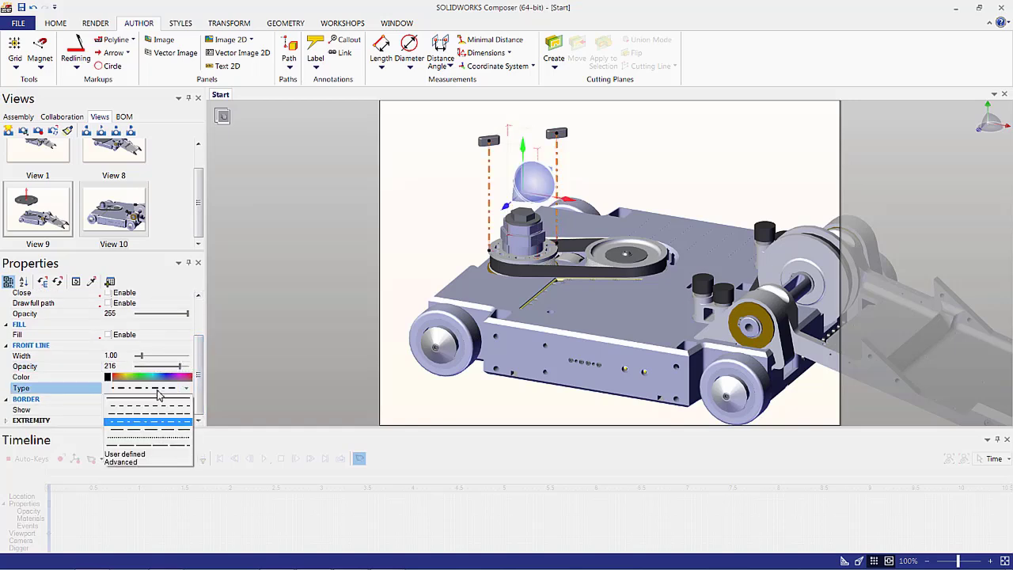
scroll(159, 403, "down", 3)
left_click(113, 360)
mouse_move(142, 363)
left_mouse_down()
mouse_move(159, 361)
mouse_move(137, 360)
left_mouse_up()
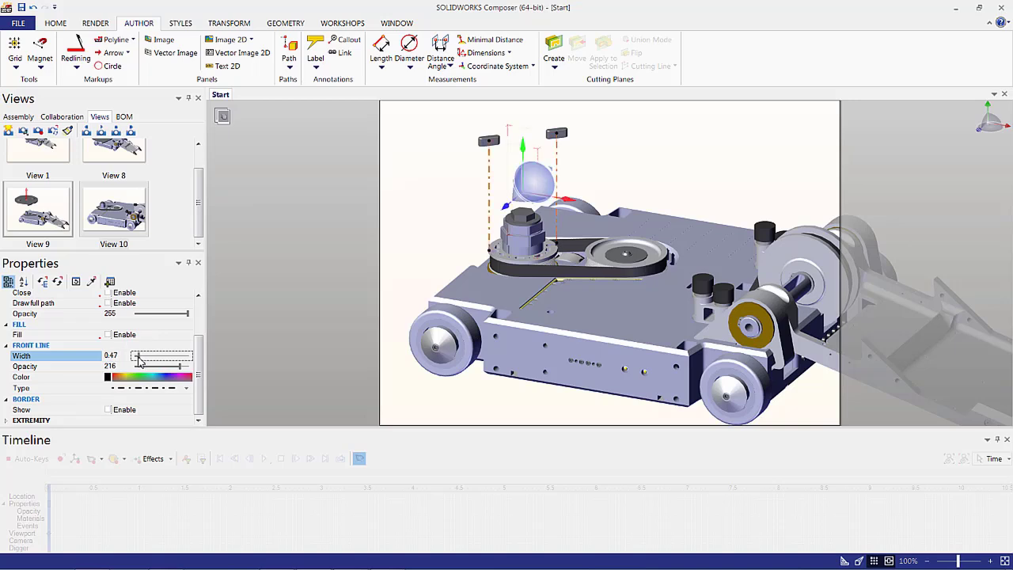
Disable the Stay on top option for both key paths
left_click_drag(199, 355, 208, 317)
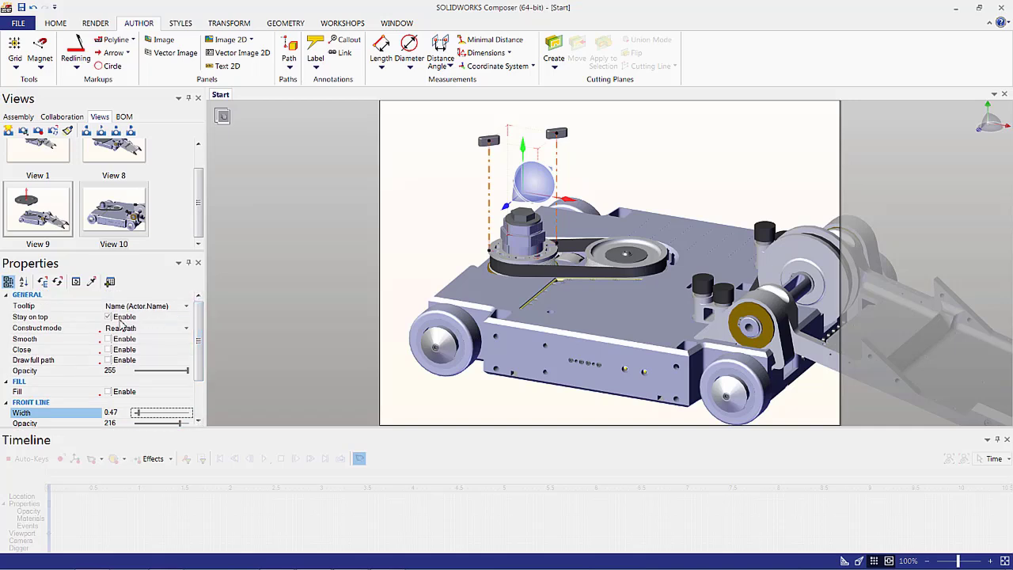
left_click(109, 317)
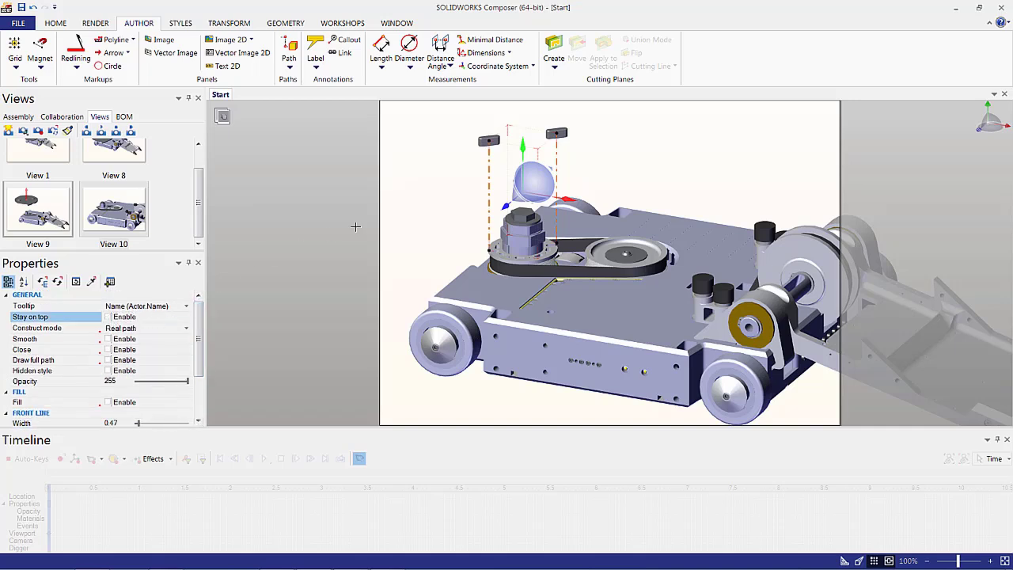
left_click(355, 226)
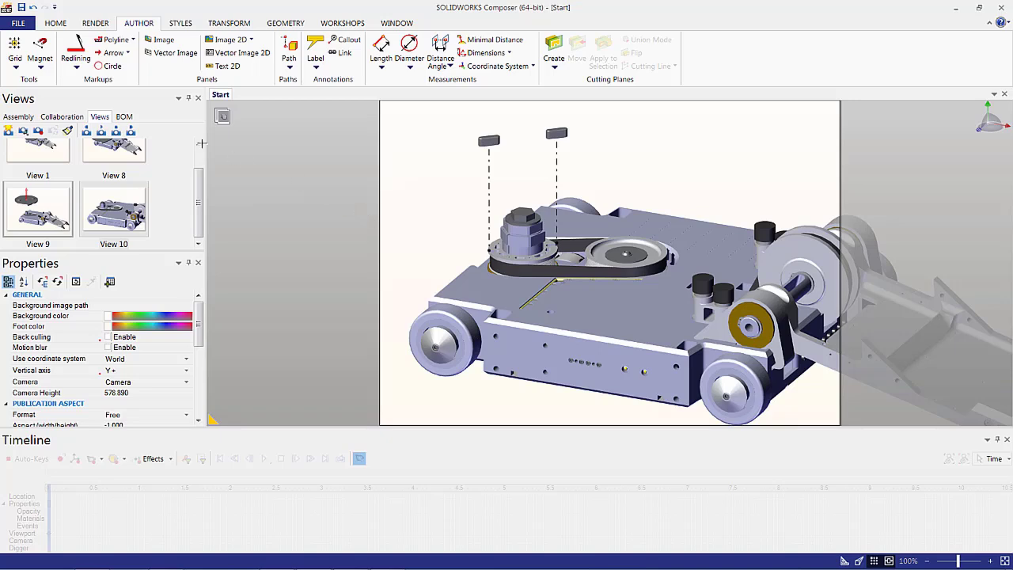
Save the scene with the two raised keys and their paths as a new view
left_click(8, 132)
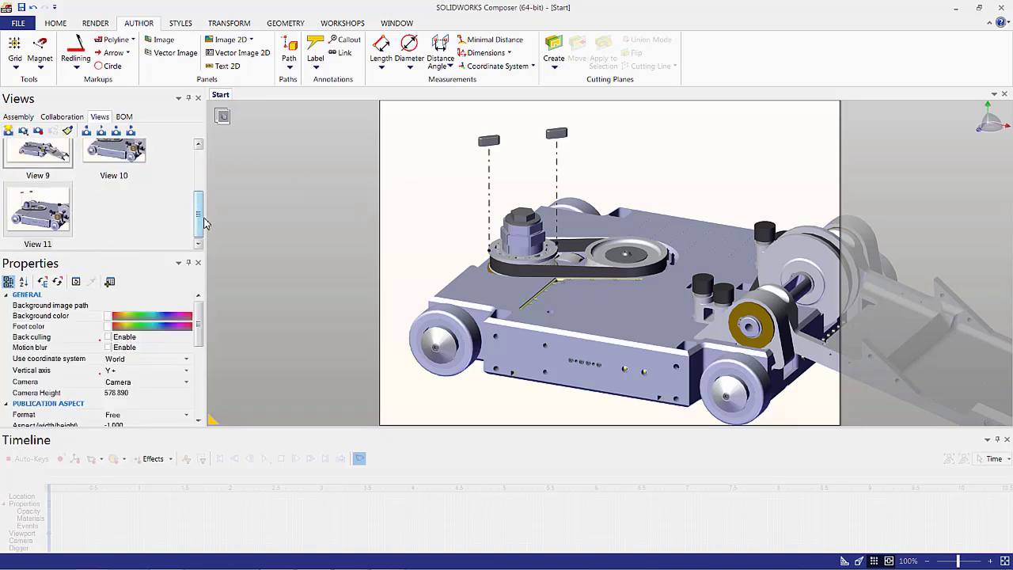
mouse_move(203, 223)
left_mouse_down()
mouse_move(203, 176)
mouse_move(204, 217)
left_mouse_up()
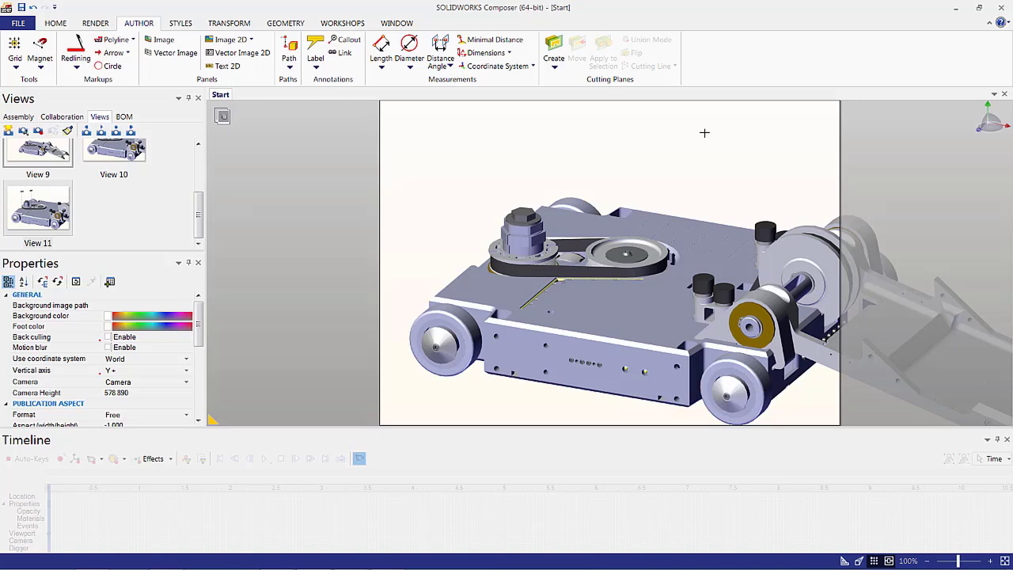
Rotate the belt-drive hub with its bolt about the vertical axis
left_click(522, 235)
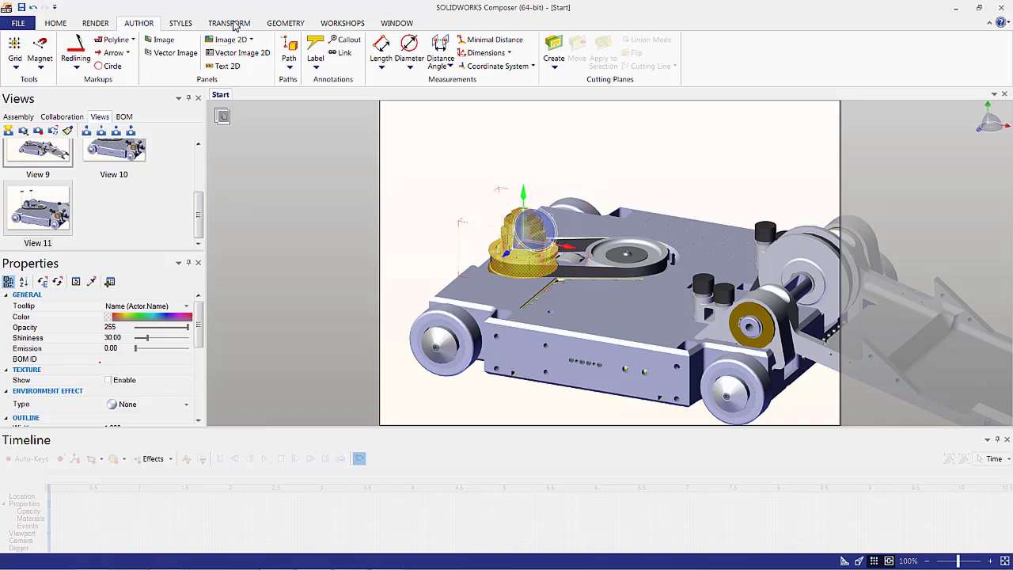
left_click(228, 23)
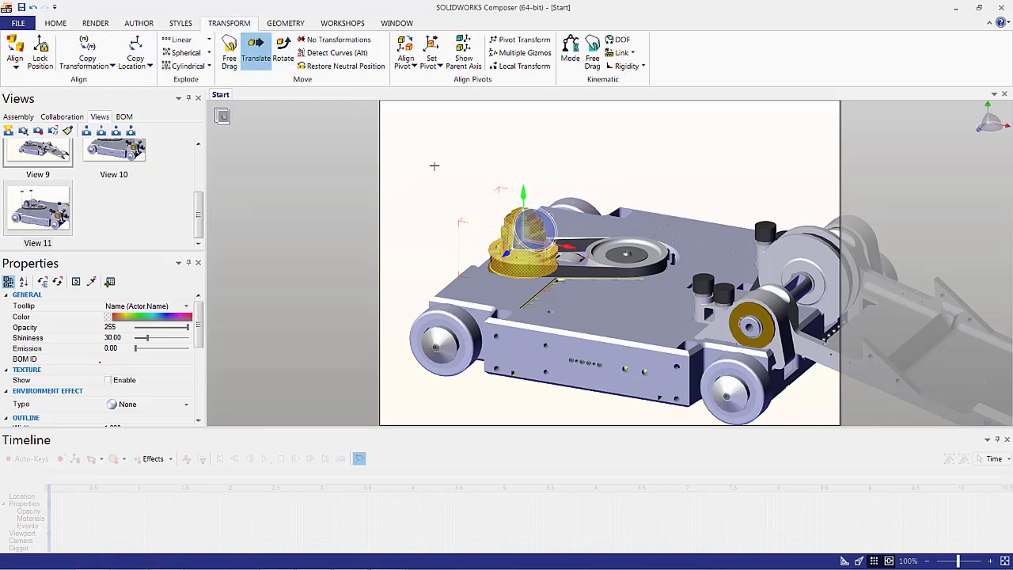
right_click(434, 164)
left_click(463, 140)
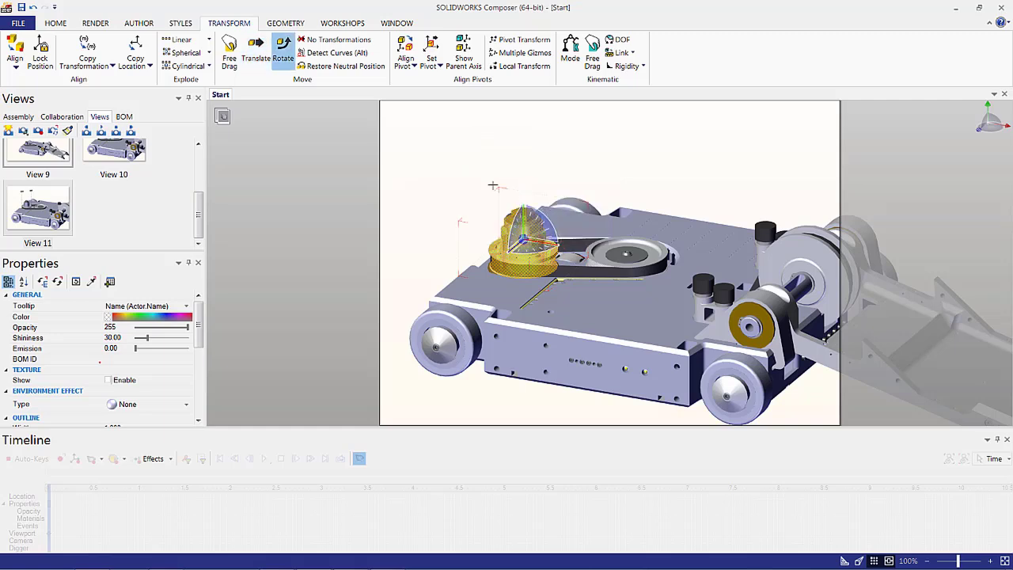
left_click_drag(527, 255, 551, 229)
left_click(463, 190)
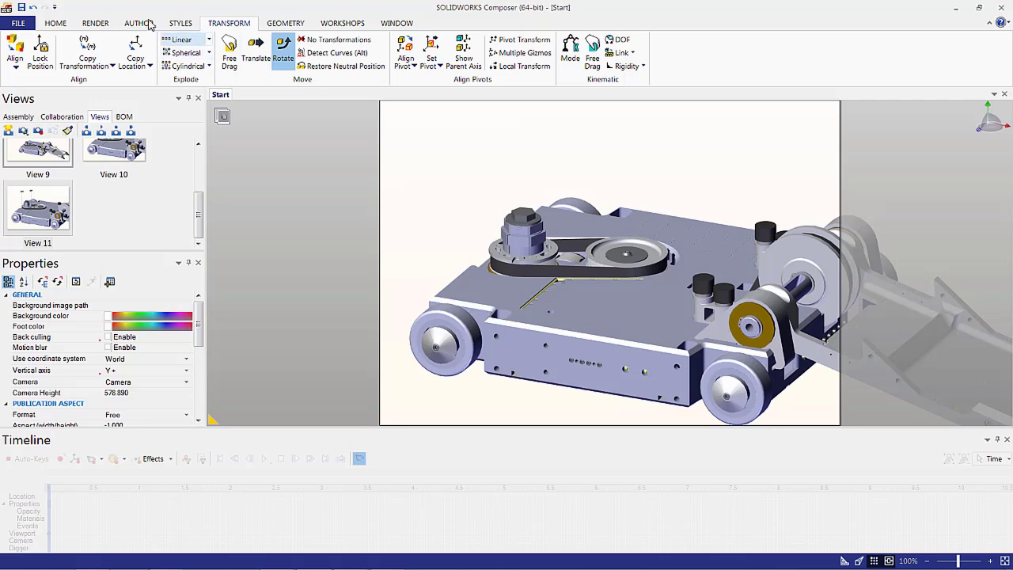
Place a circular arrow lying horizontally around the belt-drive hub
left_click(148, 24)
left_click(123, 53)
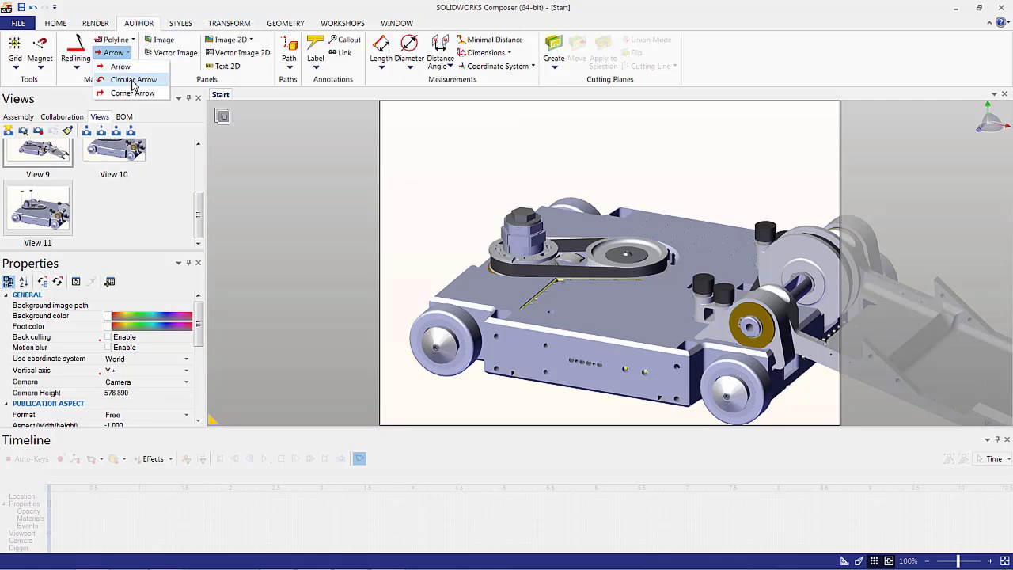
left_click(132, 80)
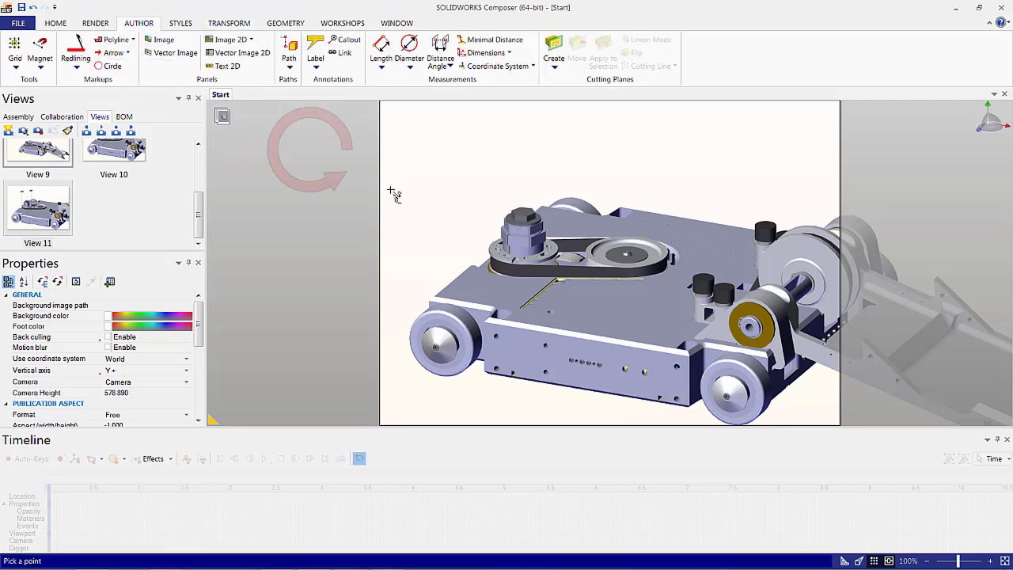
left_click(524, 243)
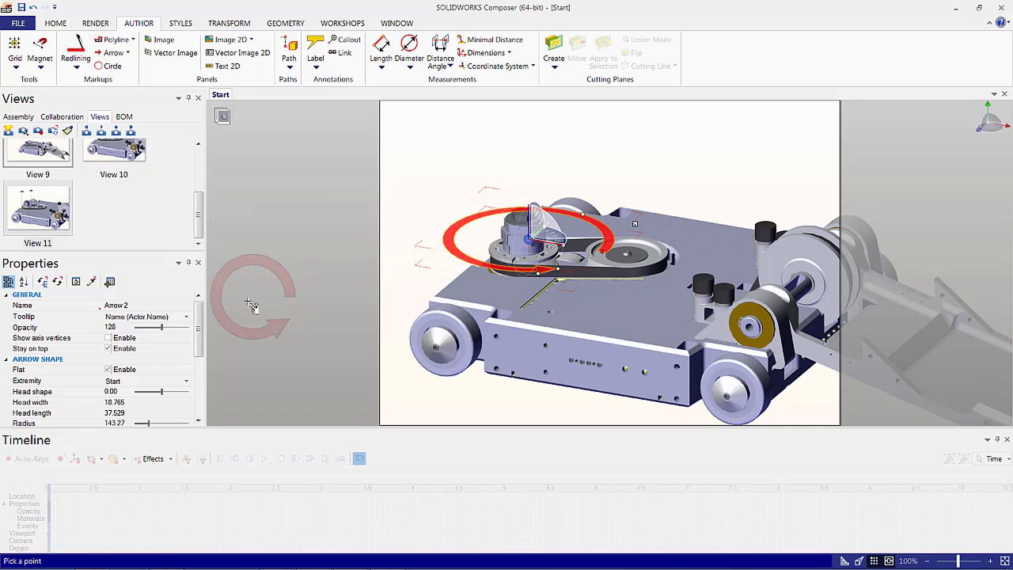
Disable the circular arrow's Flat option, reduce its radius to 70.49 and shorten its arc around the hub
scroll(197, 325, "down", 3)
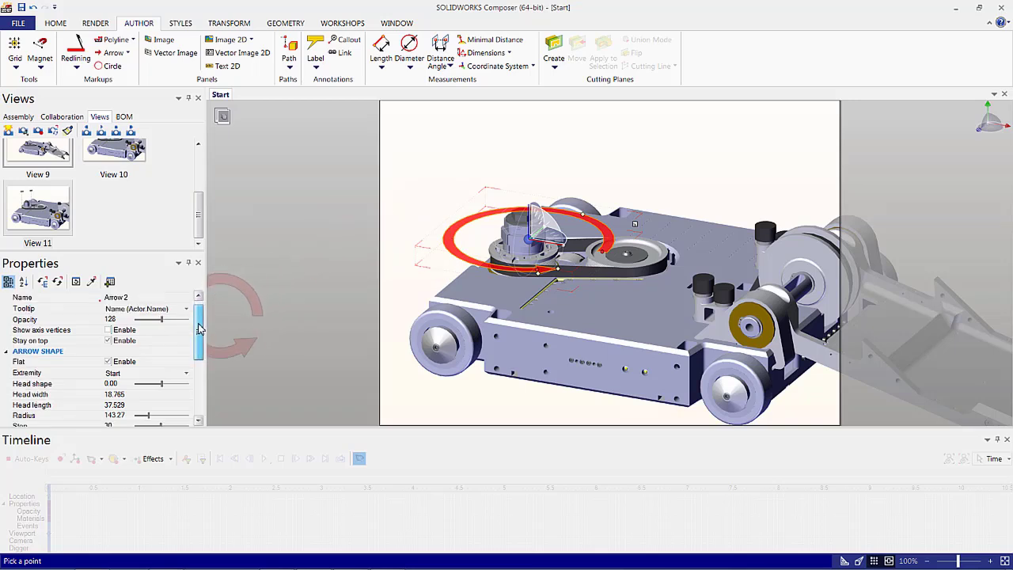
left_click(108, 340)
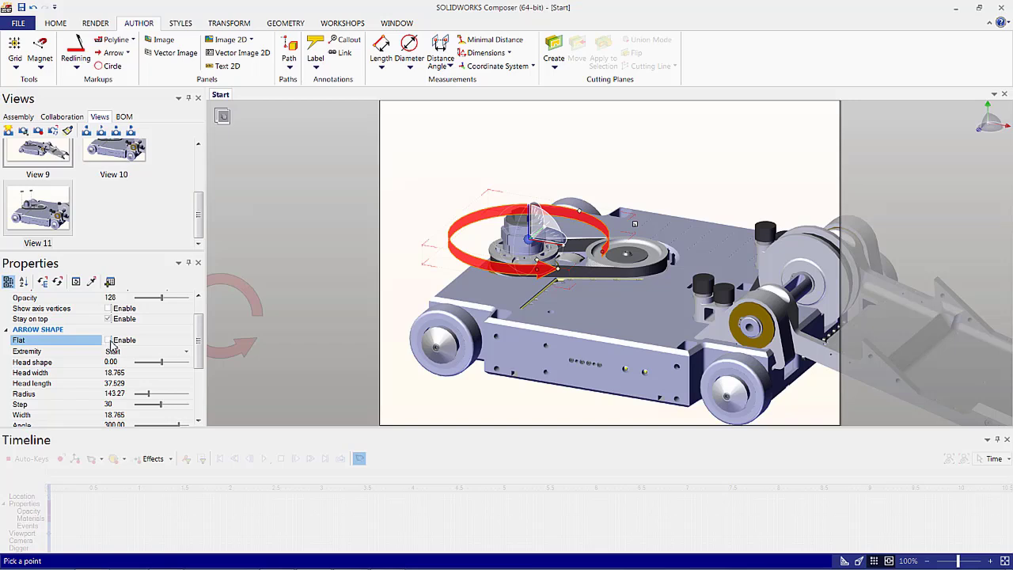
scroll(174, 360, "down", 2)
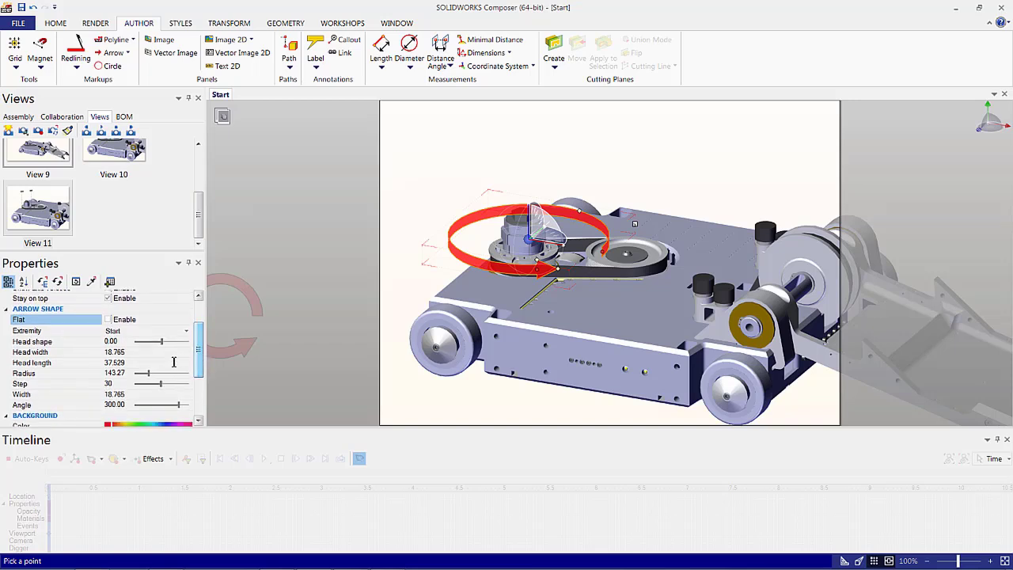
left_click_drag(148, 373, 143, 376)
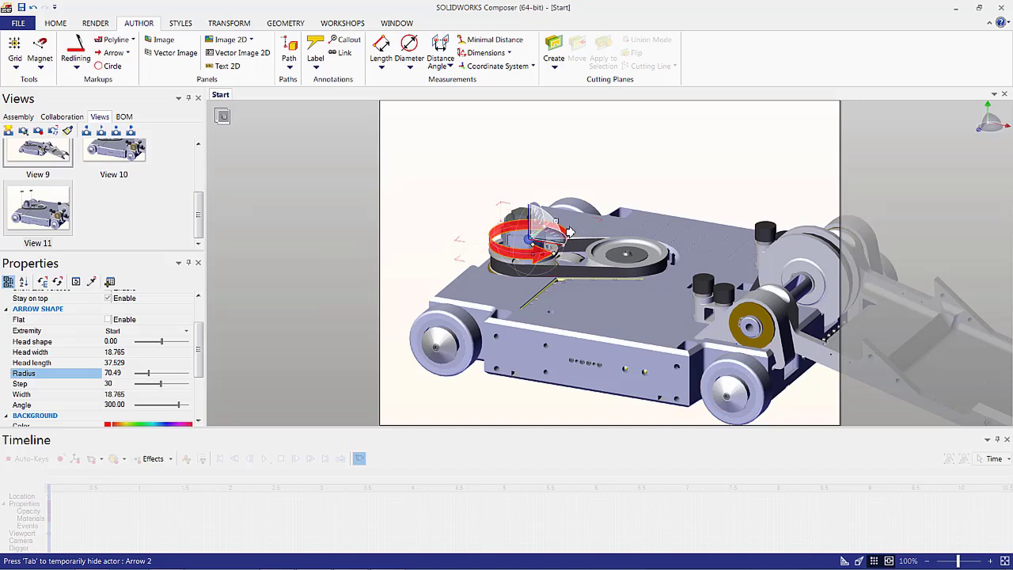
left_click(516, 220)
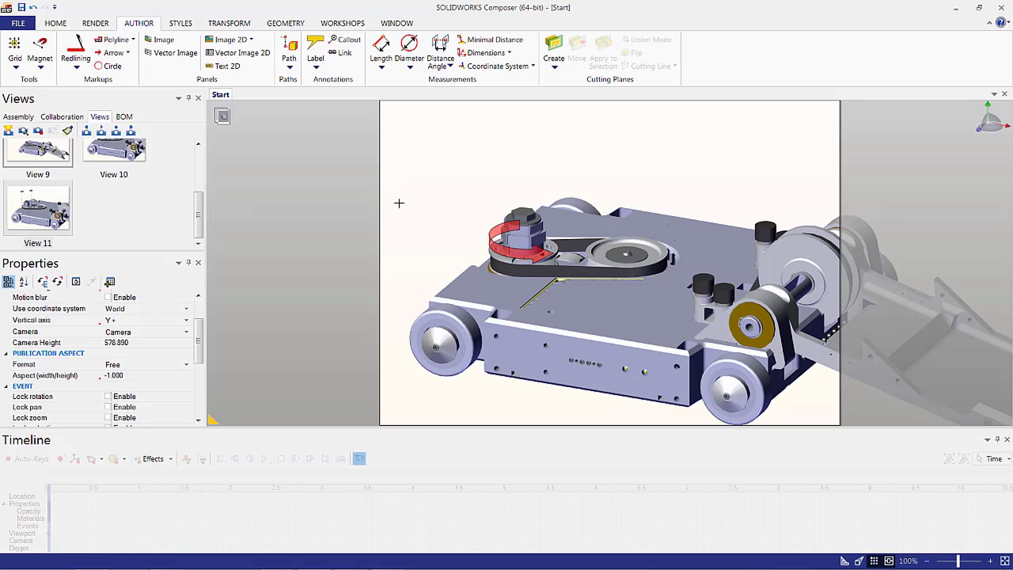
Change the color of the drive belt to magenta
left_click(585, 269)
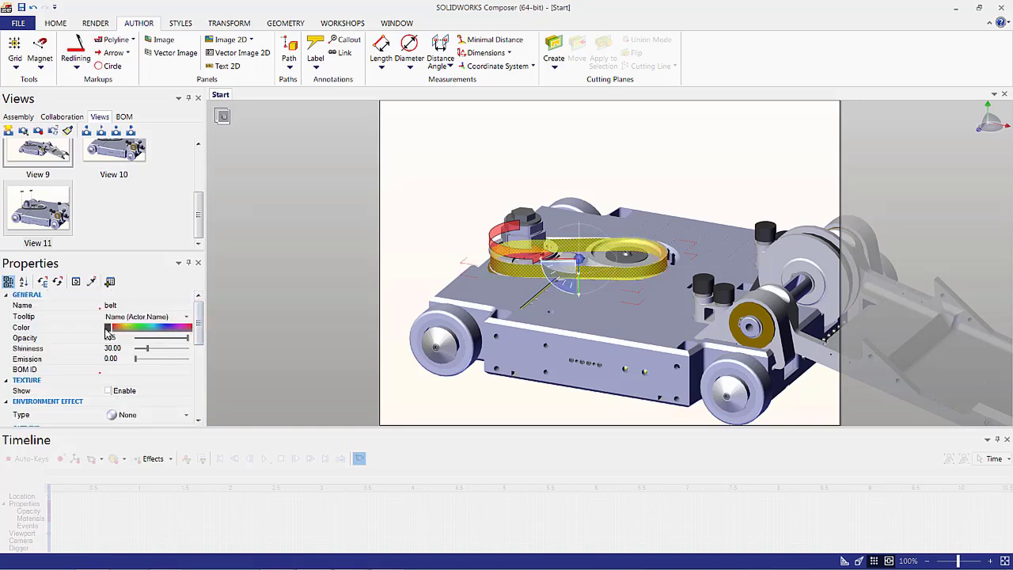
left_click(108, 328)
left_click(133, 373)
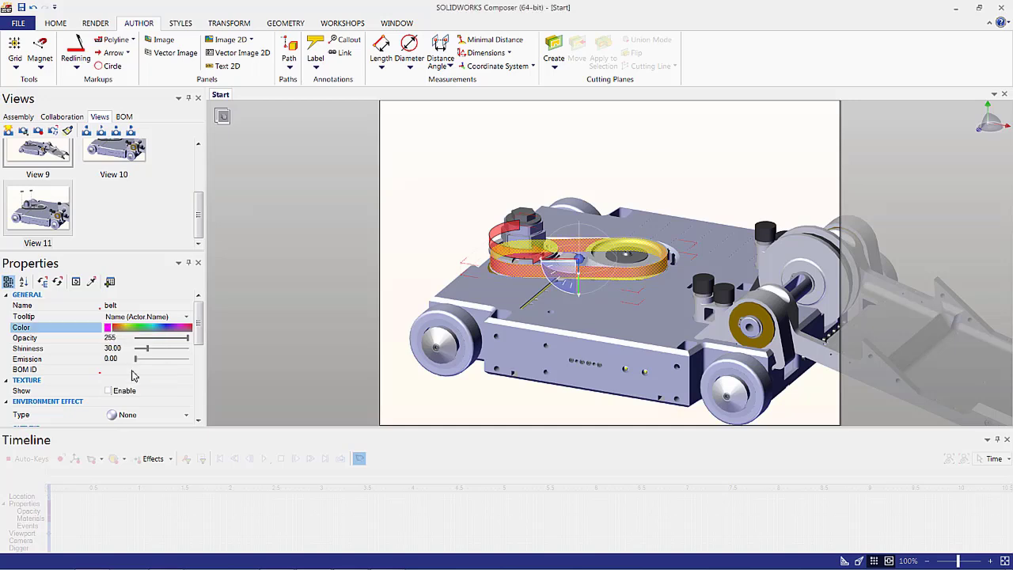
left_click(271, 290)
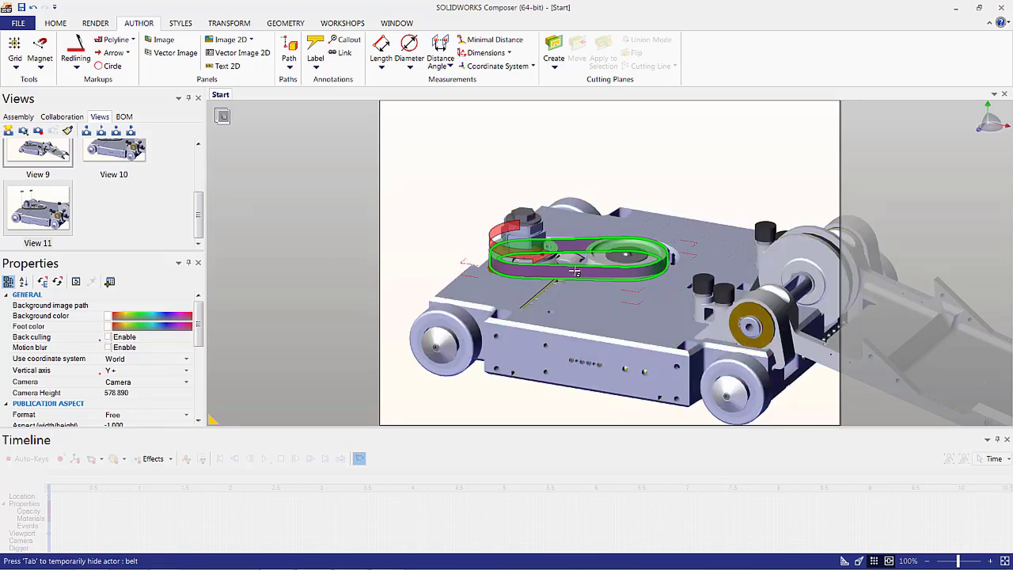
Translate the magenta belt straight up, clear of the hub and the large pulley
right_click(587, 248)
left_click(587, 246)
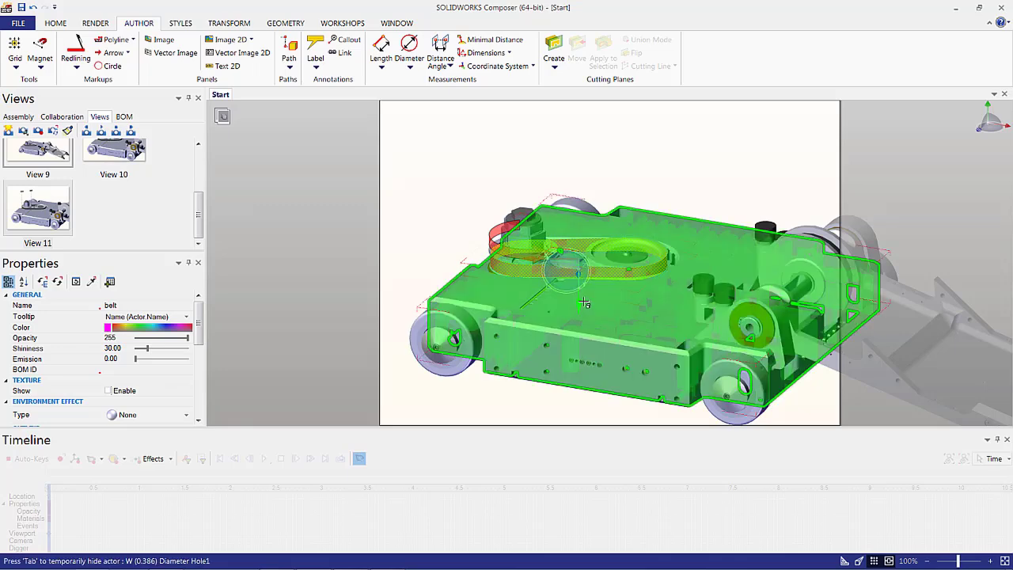
left_click_drag(576, 303, 572, 170)
left_click(465, 190)
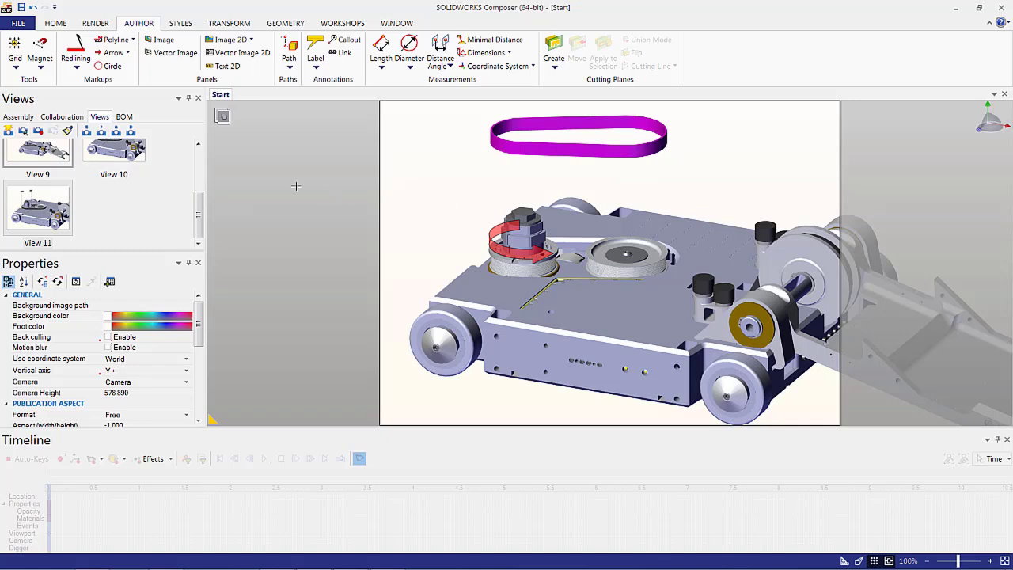
Place a vertical straight arrow about 157 long from the large pulley's center toward the raised belt
left_click(128, 53)
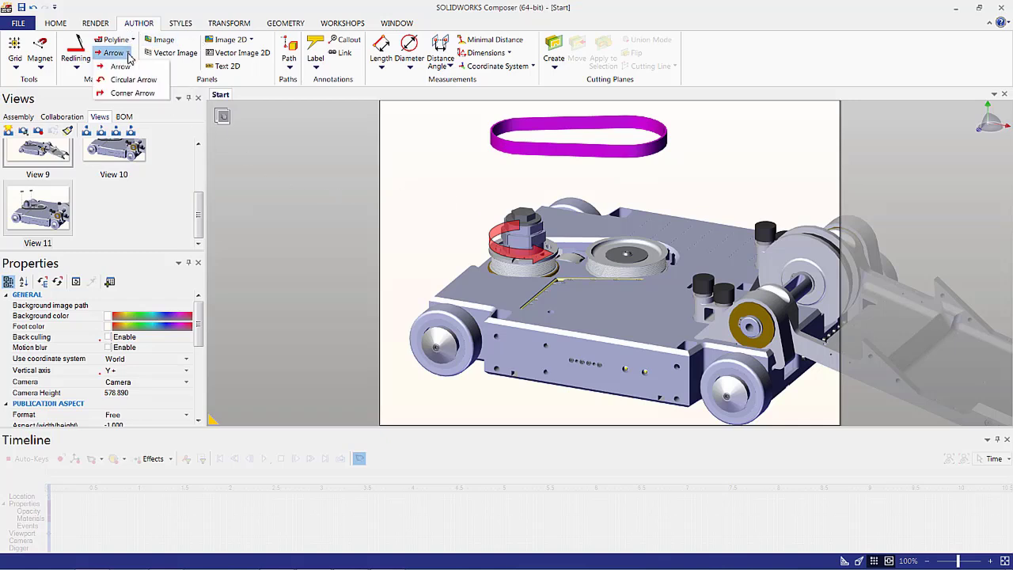
left_click(120, 66)
left_click(630, 275)
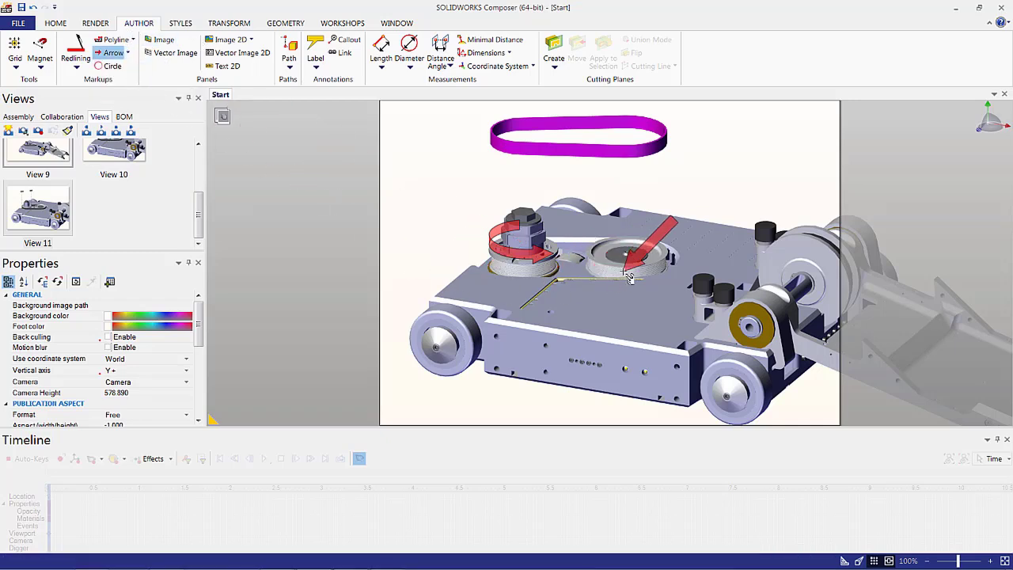
left_click(625, 262)
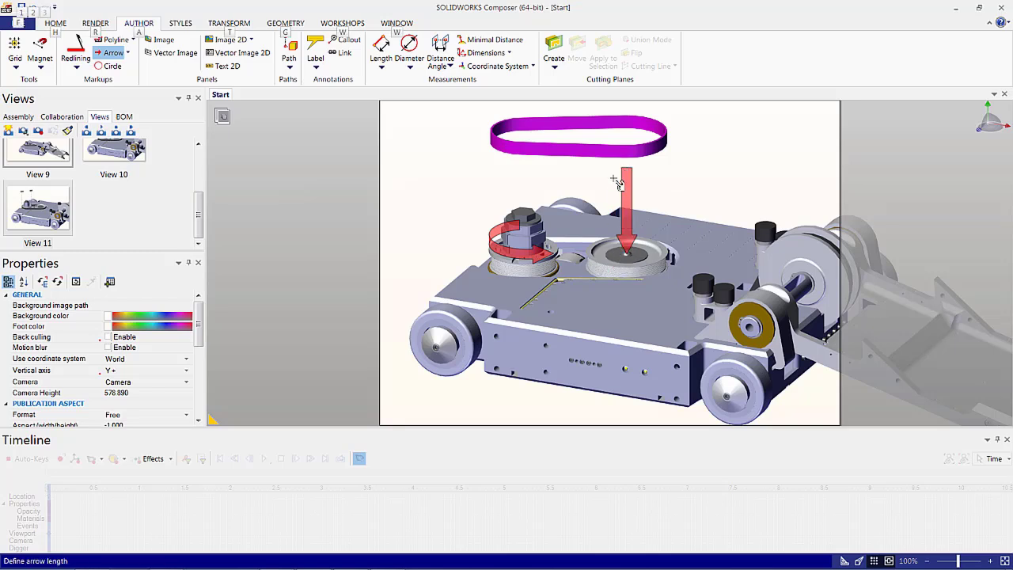
left_click(624, 174)
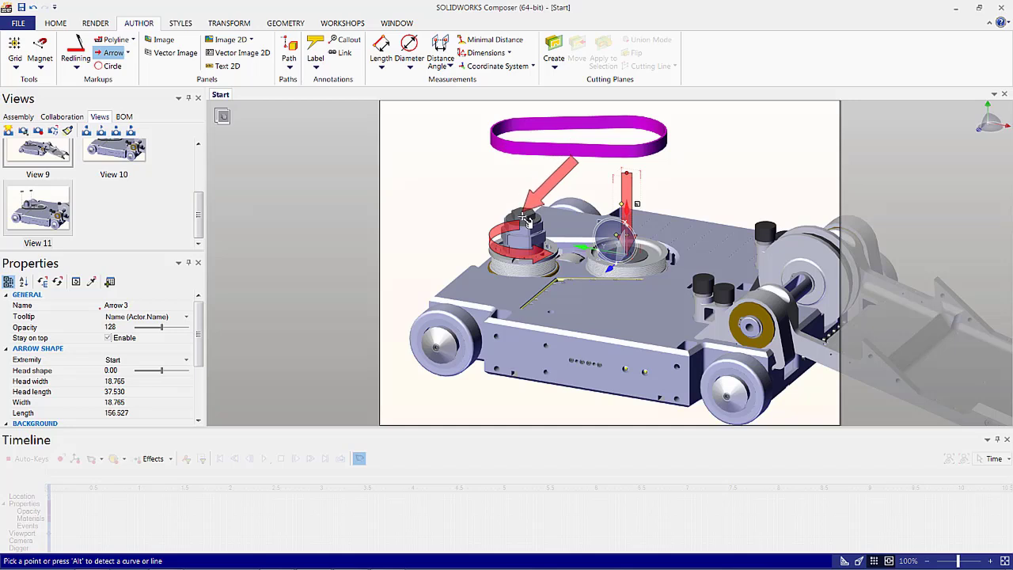
Add a second vertical arrow about 110 long above the hub's bolt, and make both straight arrows point up toward the belt
key("alt")
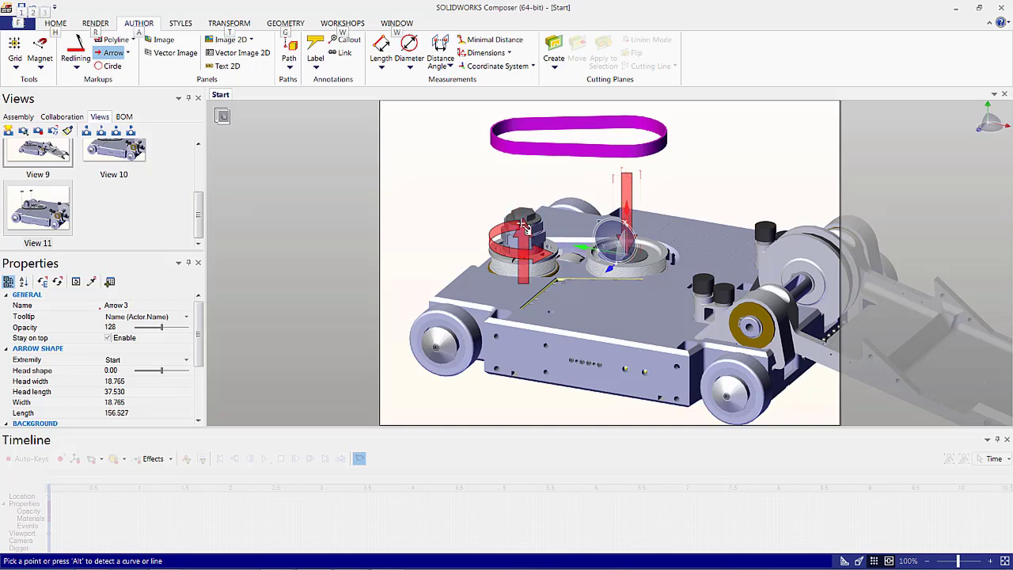
left_click(522, 216)
left_click(525, 159)
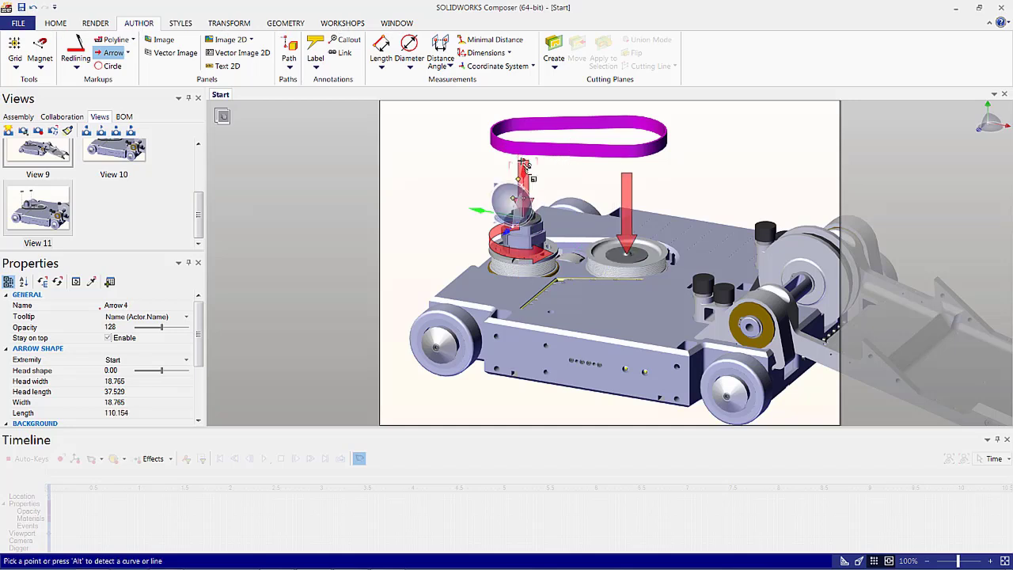
key("Escape")
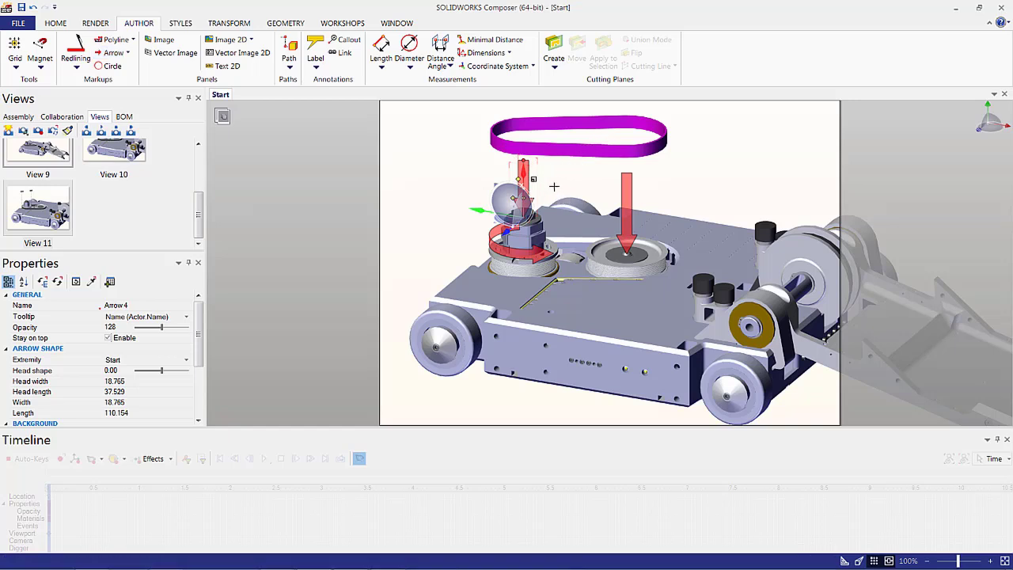
left_click(559, 185)
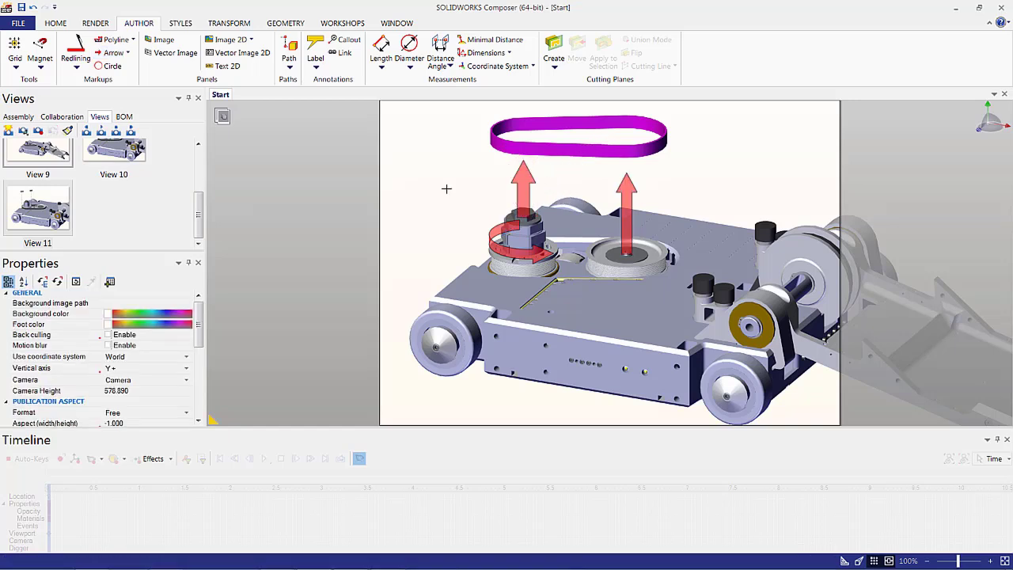
Disable Stay on top for the two straight arrows and the circular arrow, and save the scene as a new view
left_click(521, 188)
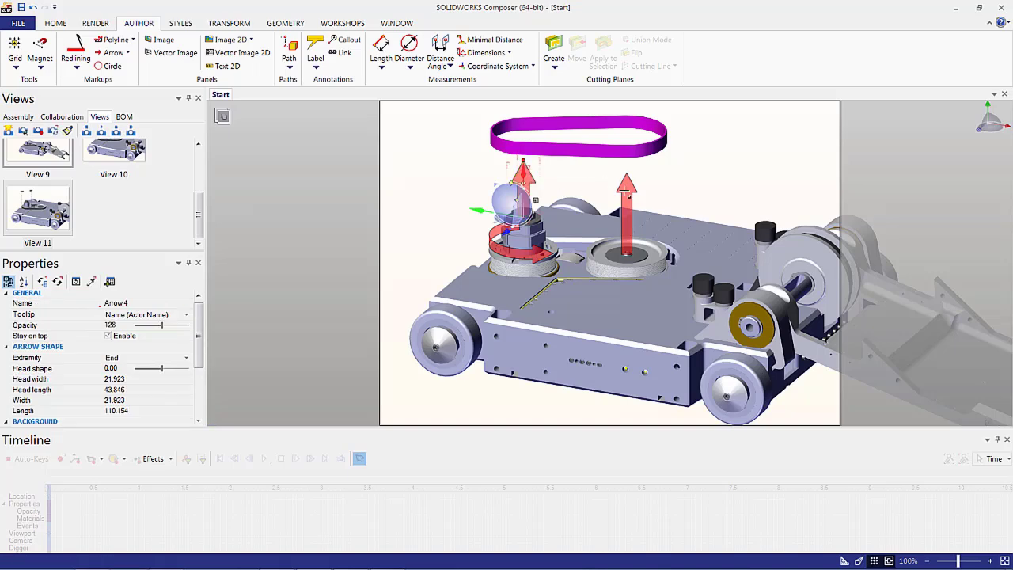
left_click(621, 185, "ctrl")
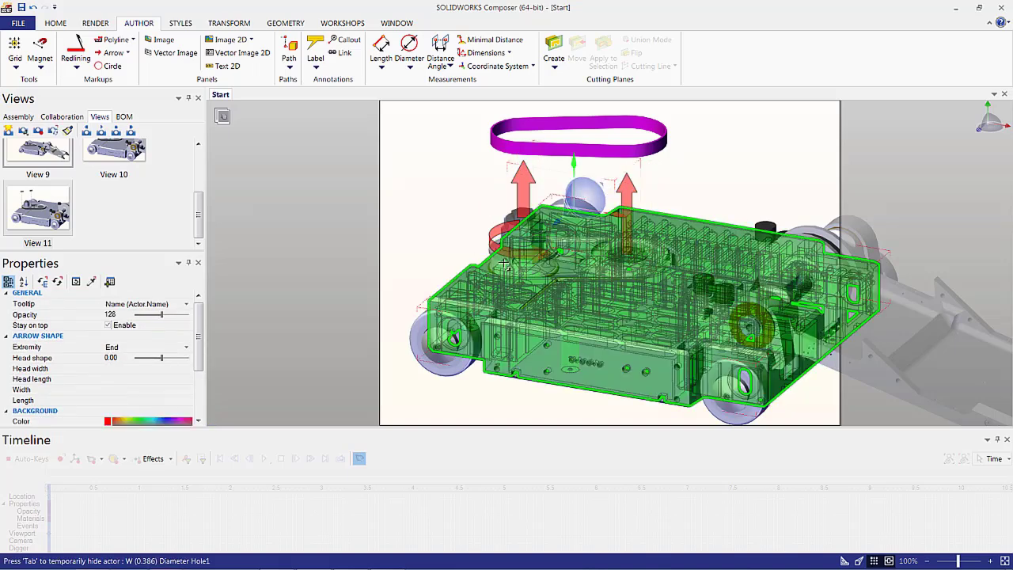
left_click(488, 229, "ctrl")
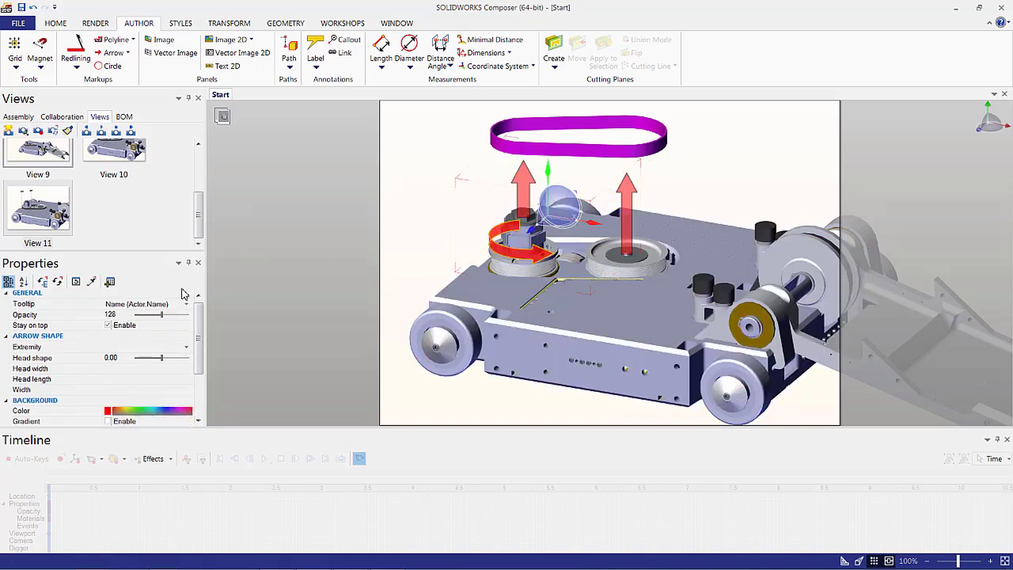
left_click(108, 325)
left_click(374, 193)
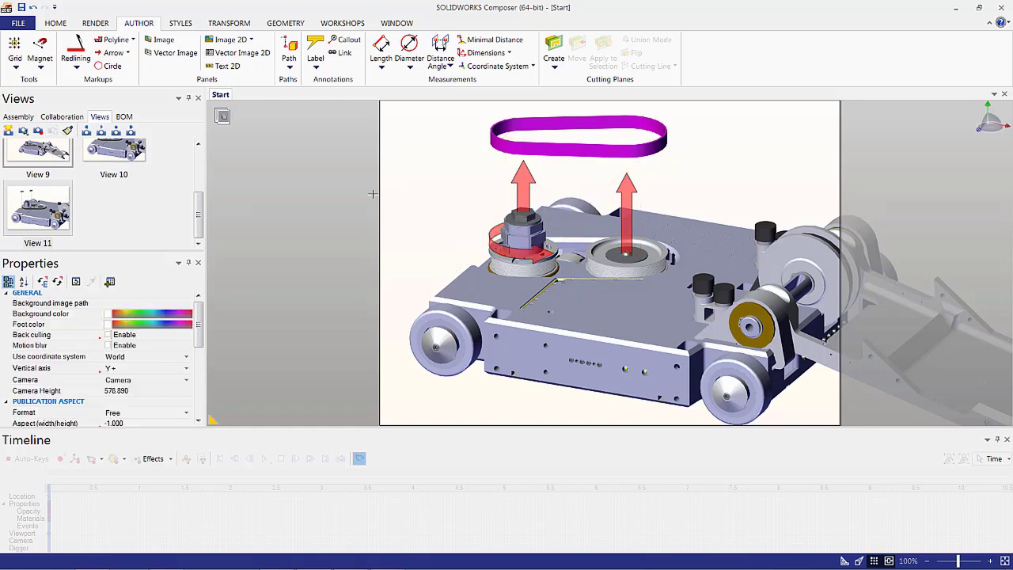
left_click(8, 130)
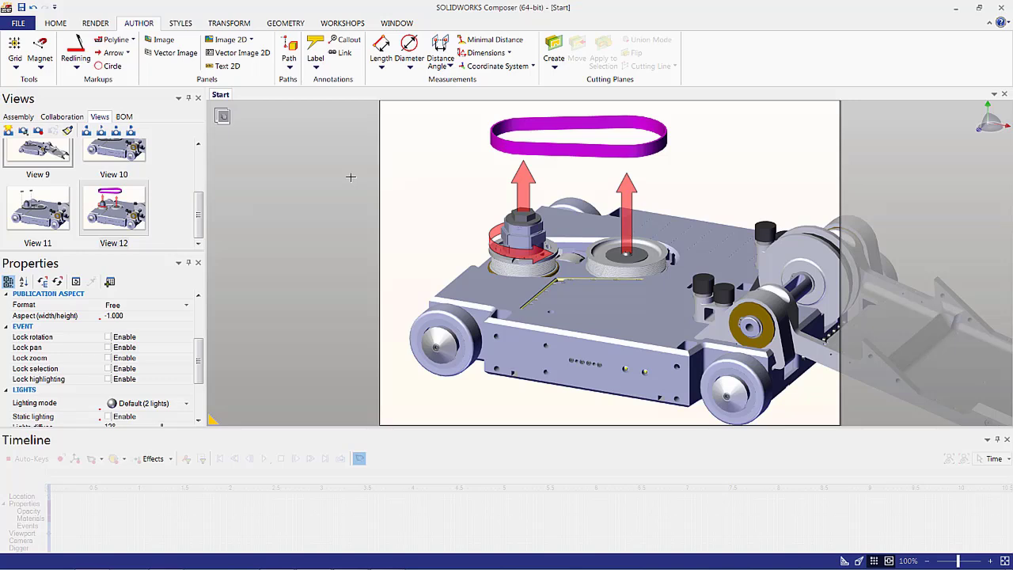
Look through the assembly tree from the disk and chassis assemblies down to the selection sets
left_click(18, 117)
scroll(71, 169, "up", 2)
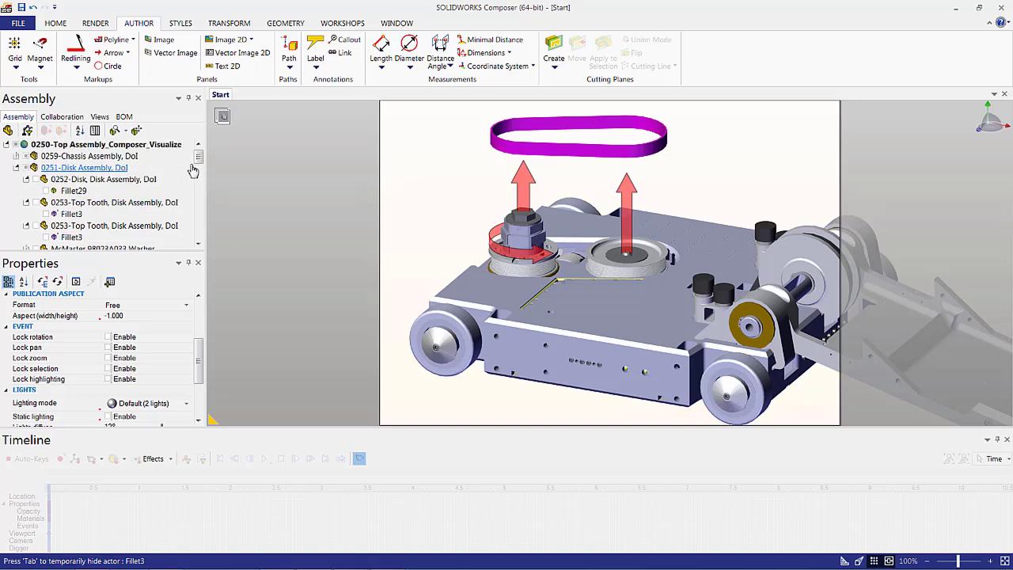
left_click(16, 168)
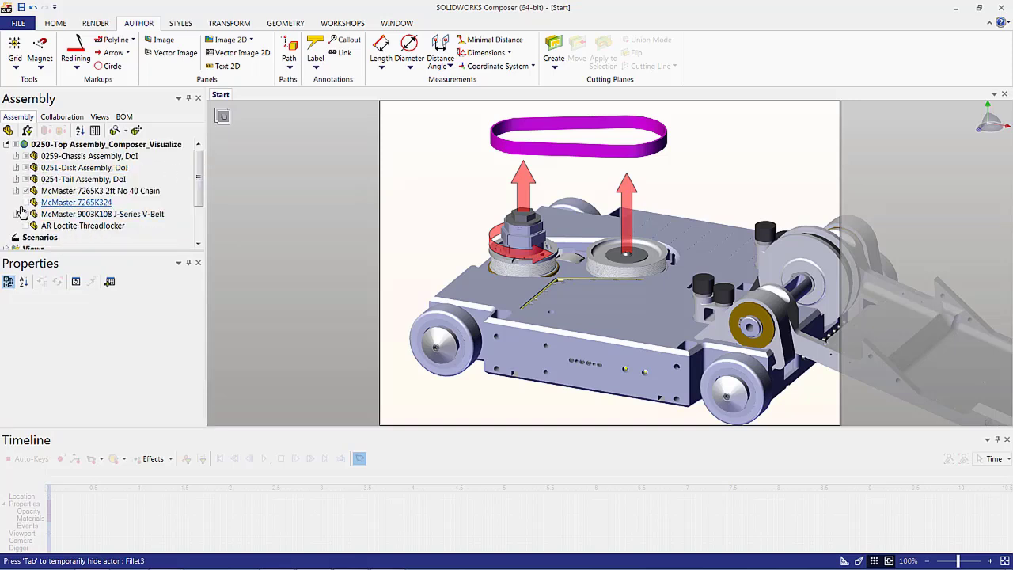
left_click(16, 156)
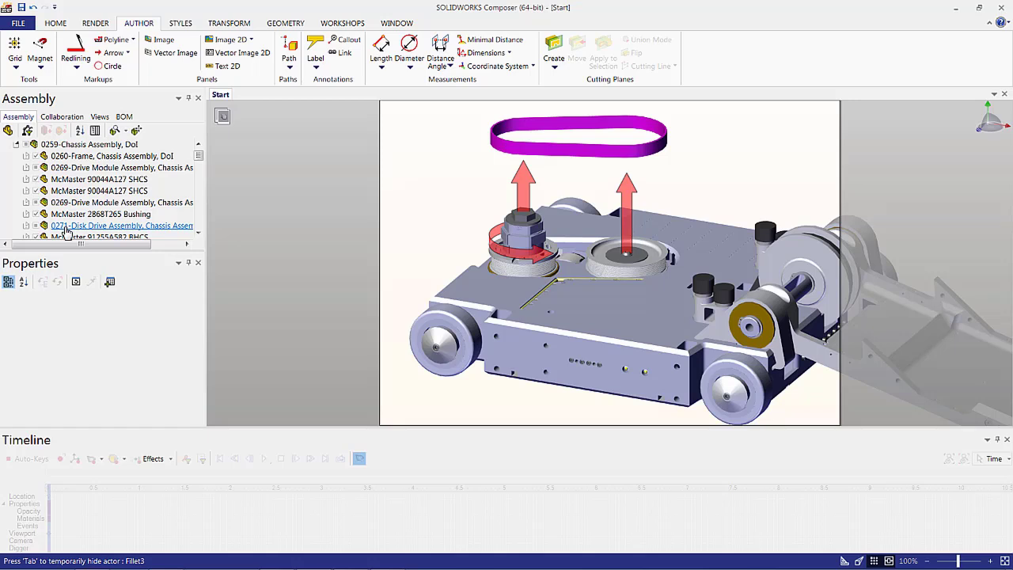
scroll(66, 227, "down", 6)
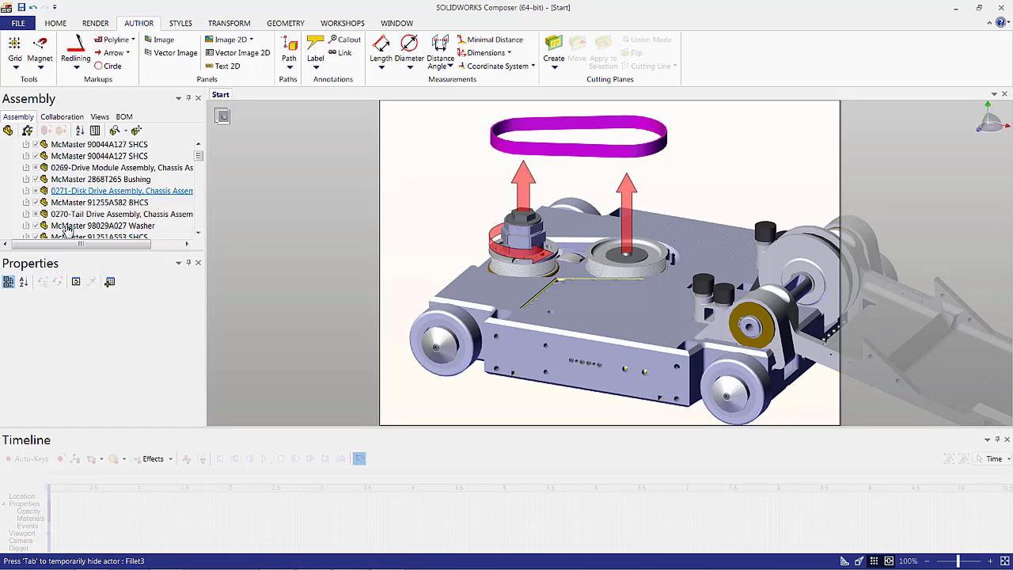
scroll(66, 228, "down", 10)
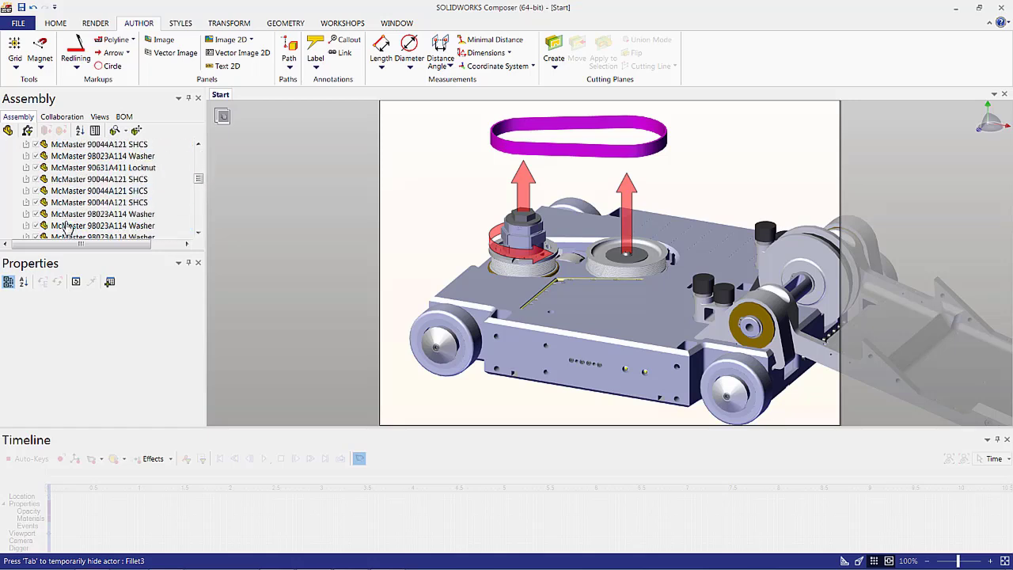
scroll(67, 227, "down", 10)
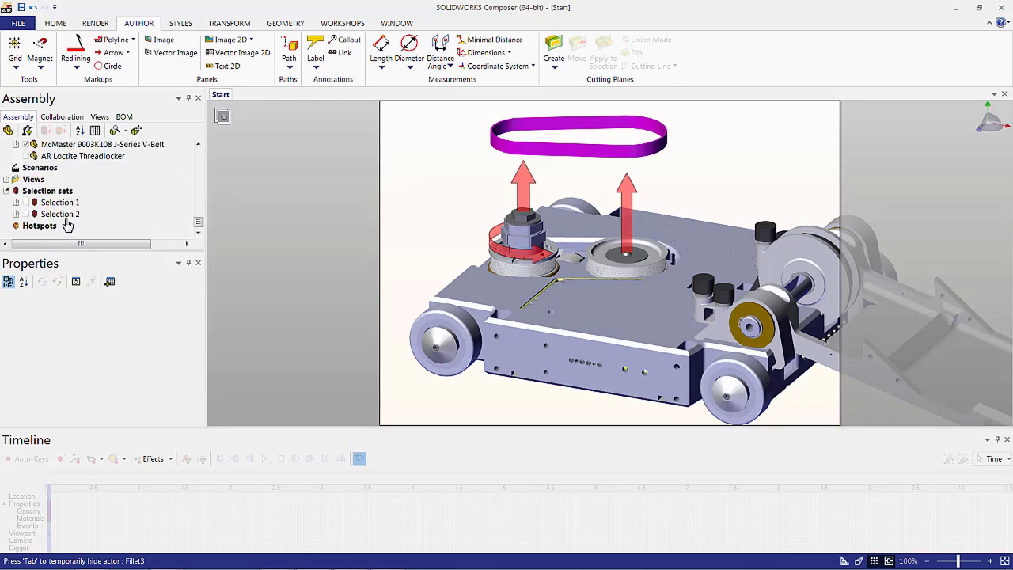
Hide the circular arrow and both straight arrows, Arrow 2, Arrow 3 and Arrow 4, among the markups and return to the saved views
left_click(63, 117)
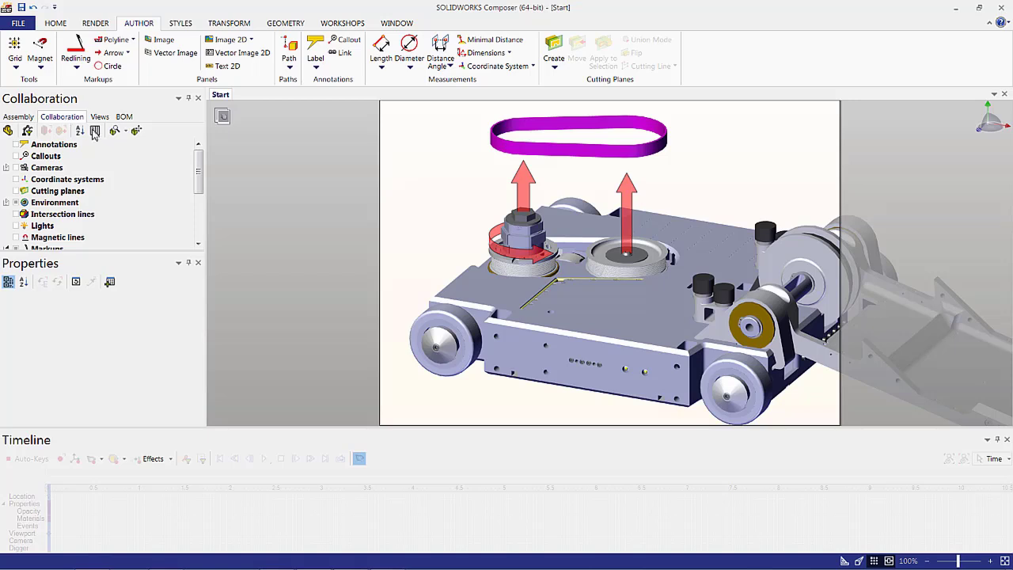
scroll(6, 210, "down", 1)
left_click(5, 226)
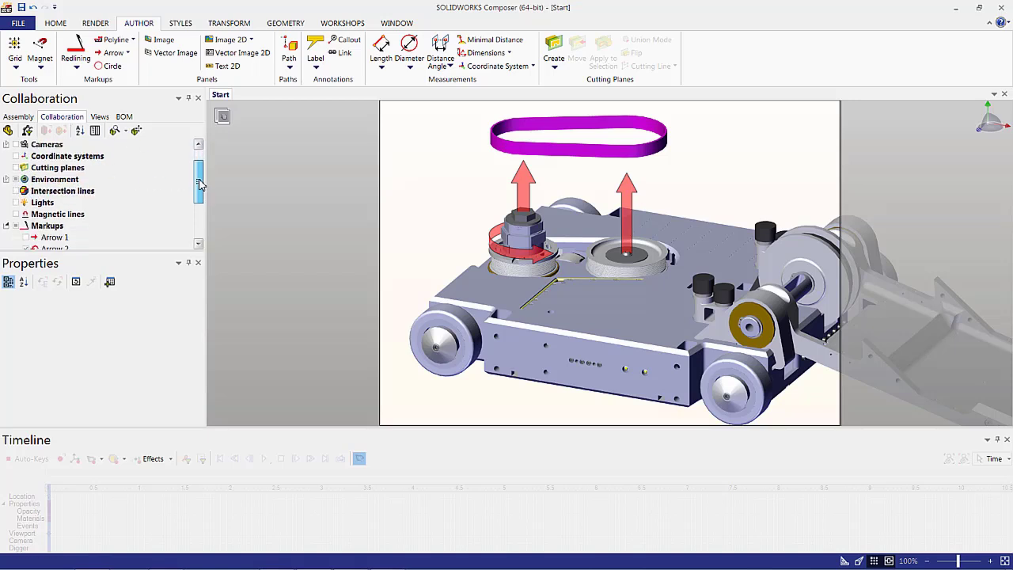
scroll(16, 226, "down", 1)
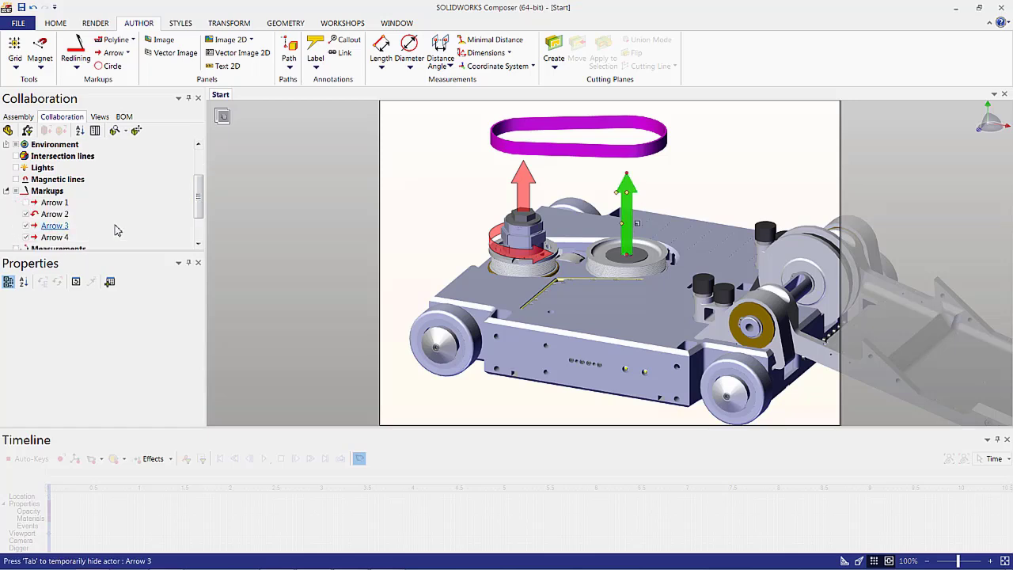
left_click(26, 214)
left_click(26, 225)
left_click(26, 237)
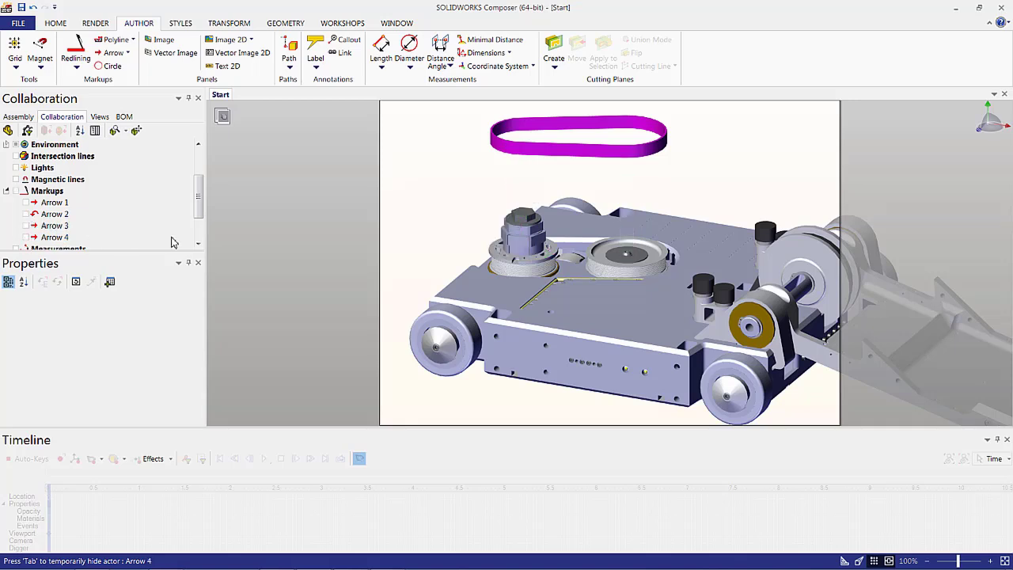
left_click(256, 236)
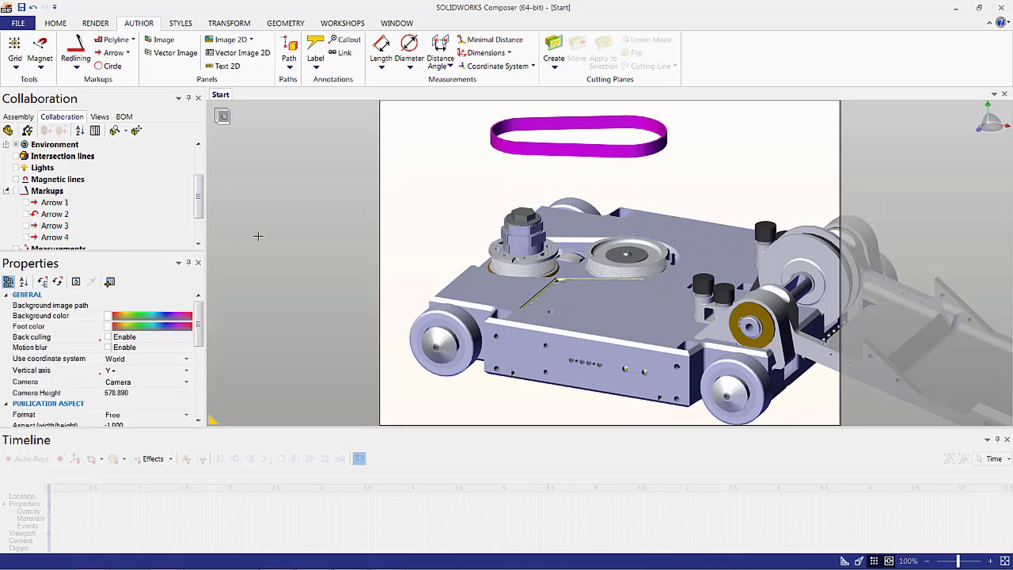
left_click(6, 191)
left_click(98, 116)
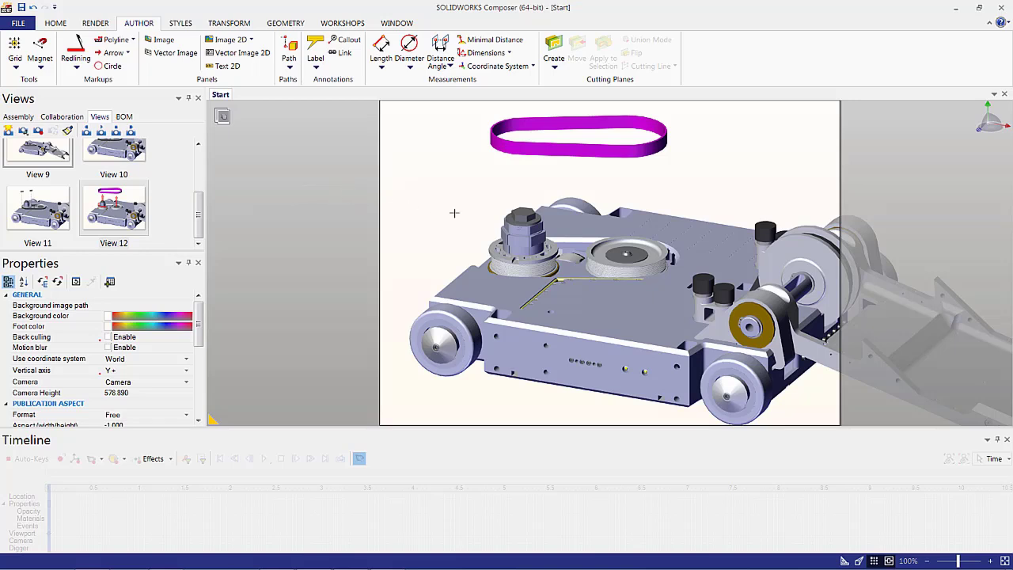
Place the i_screw_driver.bmp symbol from the Image Library in the paper's upper-left corner
scroll(445, 231, "down", 3)
right_click_drag(435, 232, 468, 268)
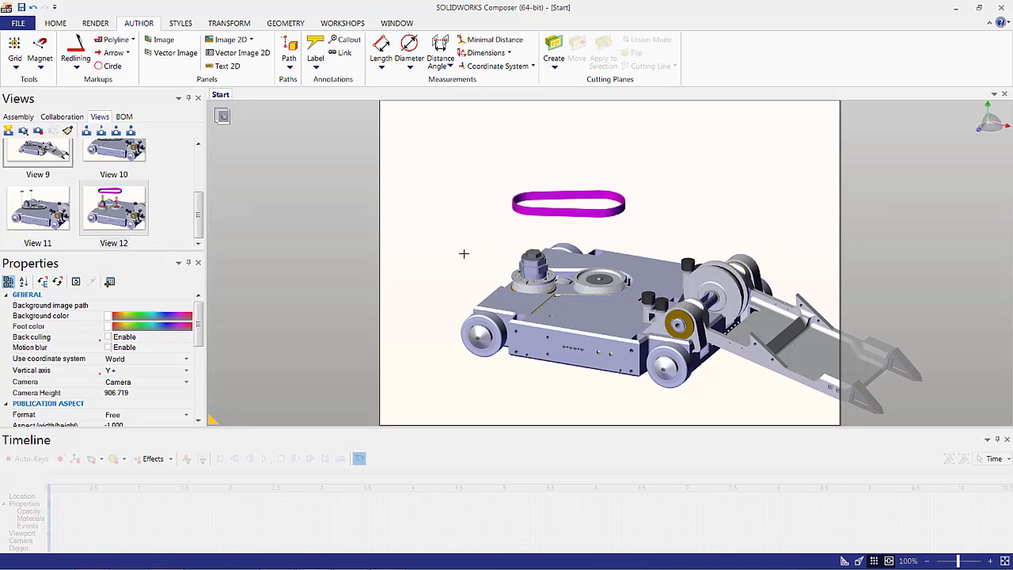
left_click(338, 24)
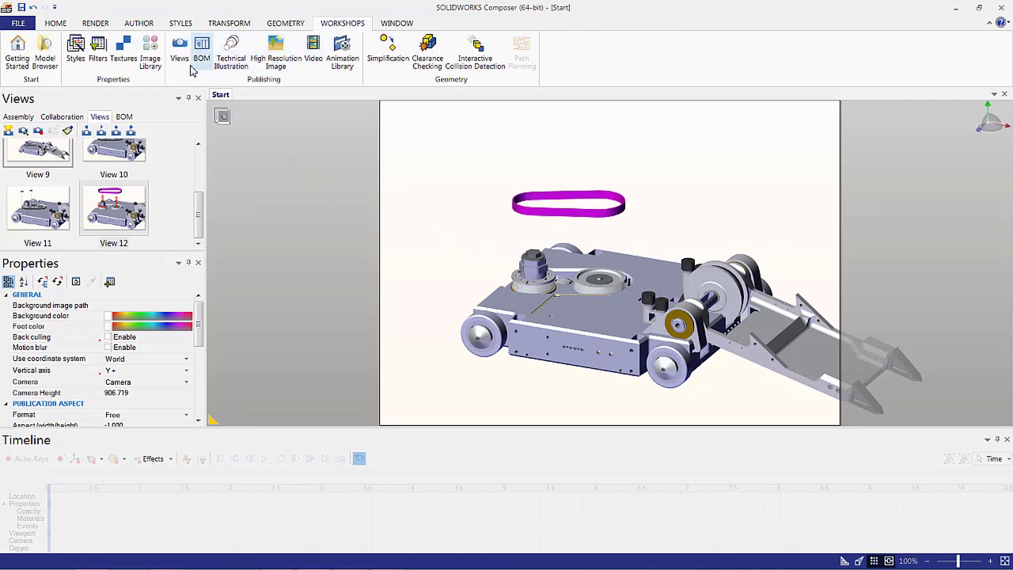
left_click(151, 60)
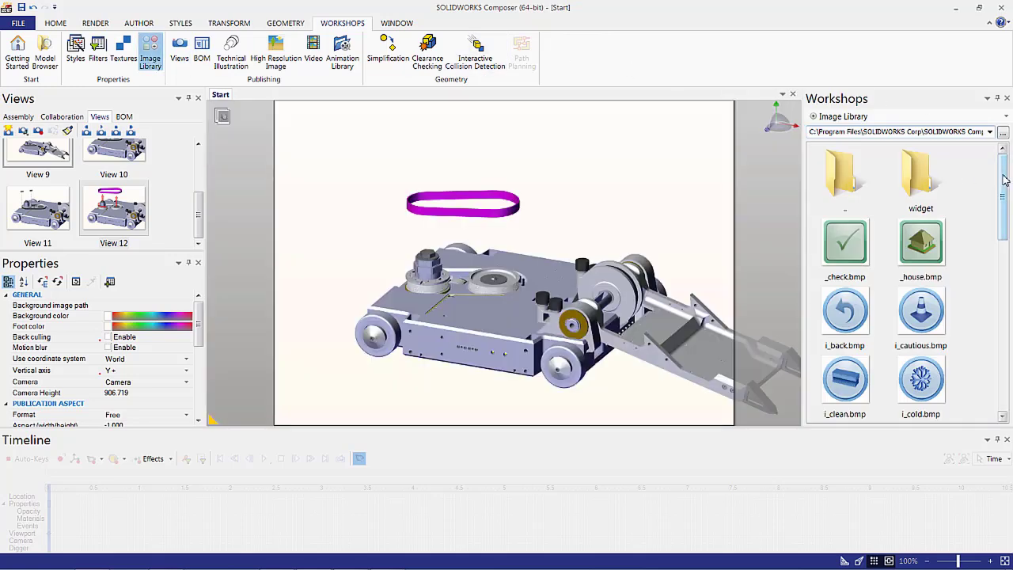
left_click_drag(1002, 180, 1001, 312)
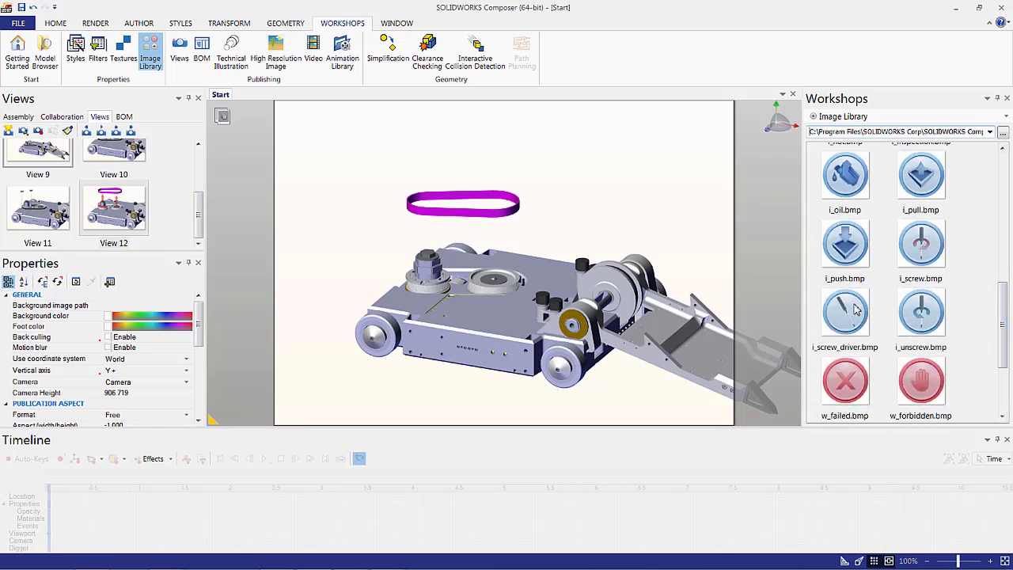
left_click_drag(844, 320, 312, 153)
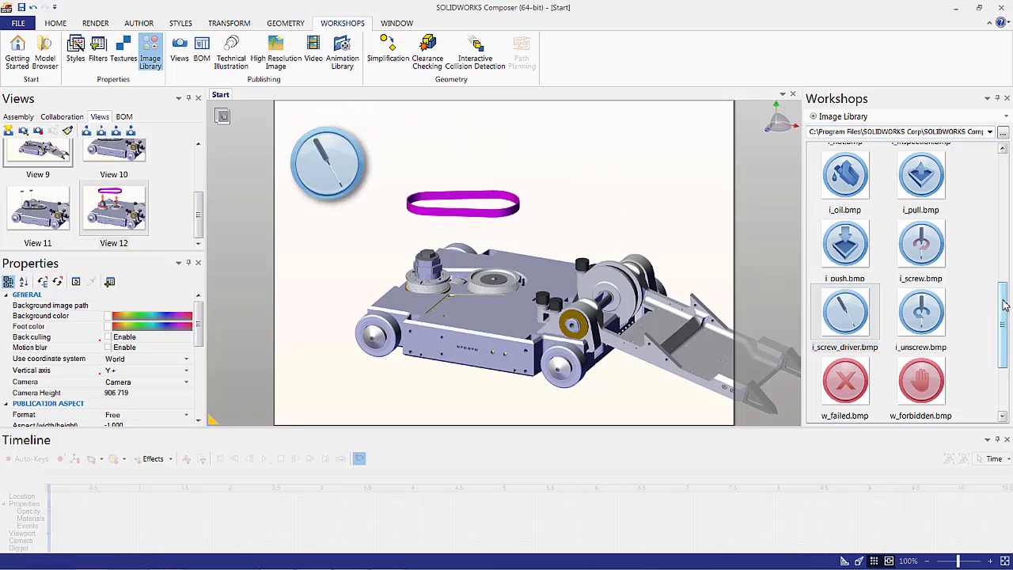
Place the w_wear_glasses.bmp safety symbol from the Image Library directly below the screwdriver symbol
scroll(1002, 310, "down", 2)
left_click_drag(859, 392, 335, 237)
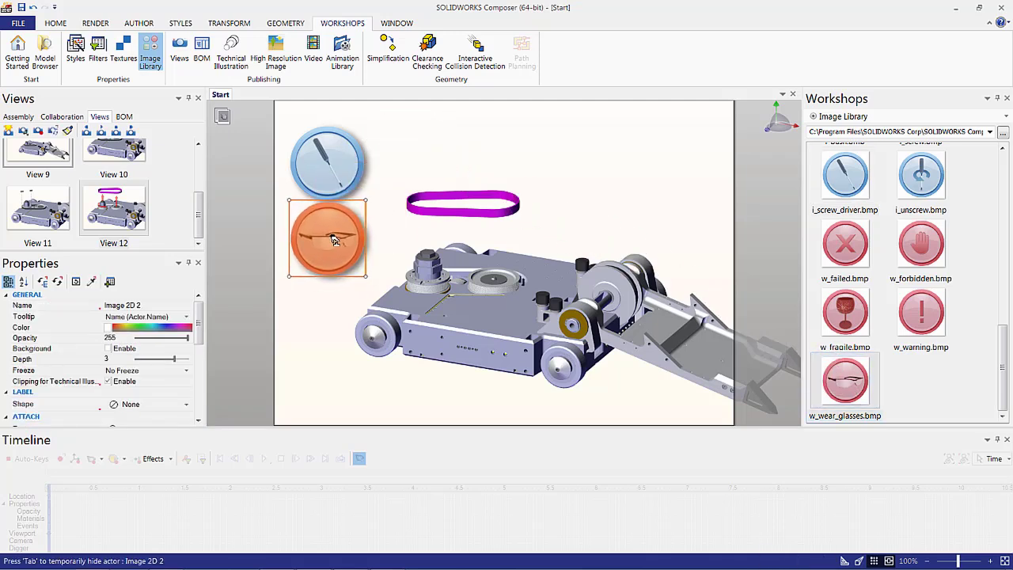
left_click(552, 164)
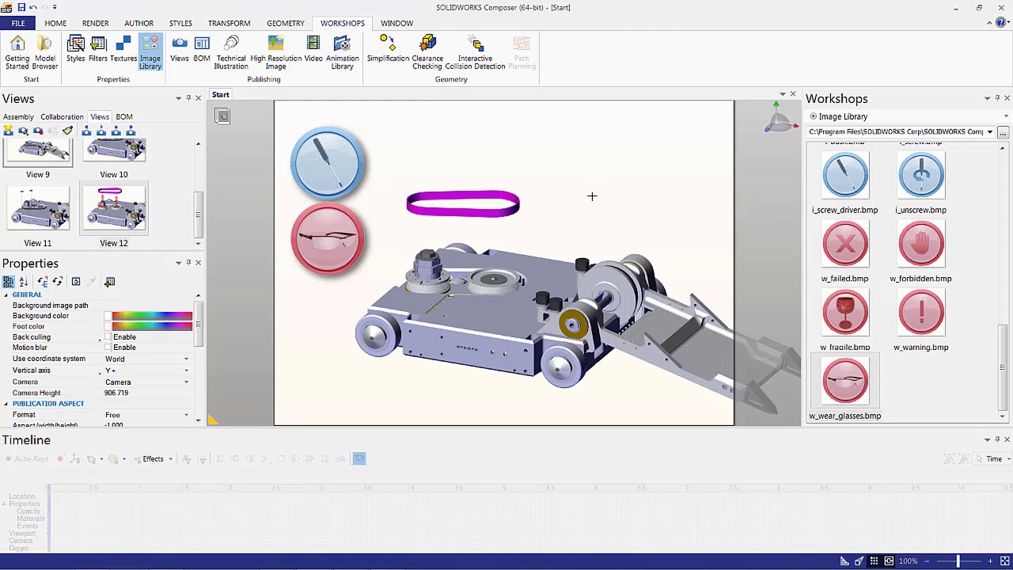
Create a Label with Multiple Actors attached to the belt and both pulleys, placed below the chassis
left_click(489, 210)
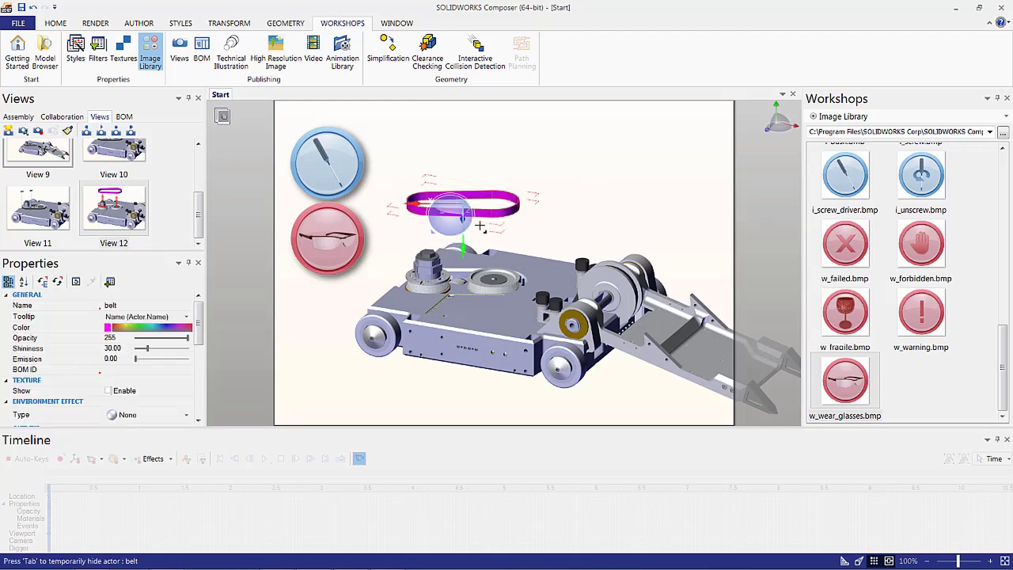
left_click(430, 283, "ctrl")
left_click(495, 283, "ctrl")
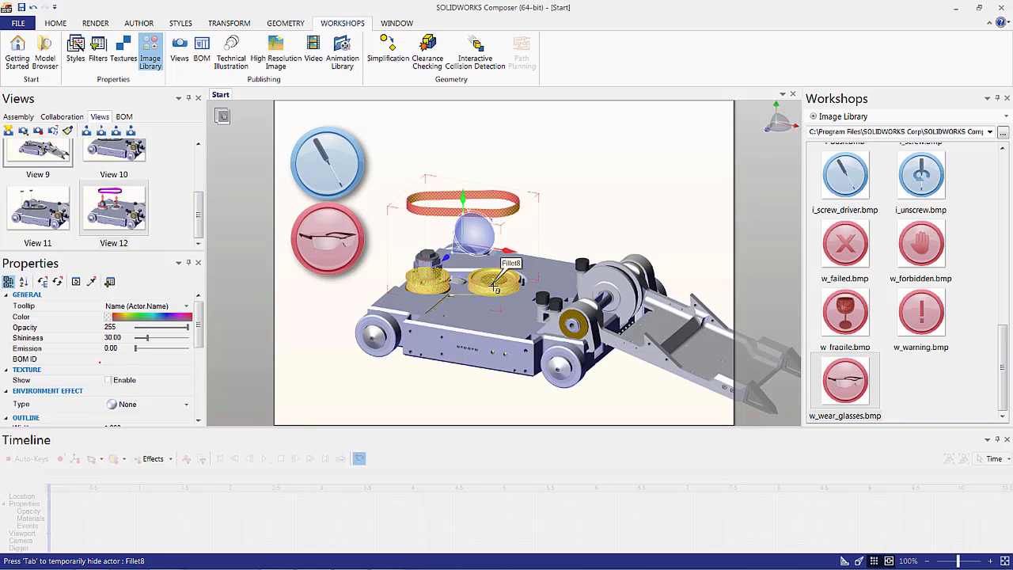
left_click(148, 25)
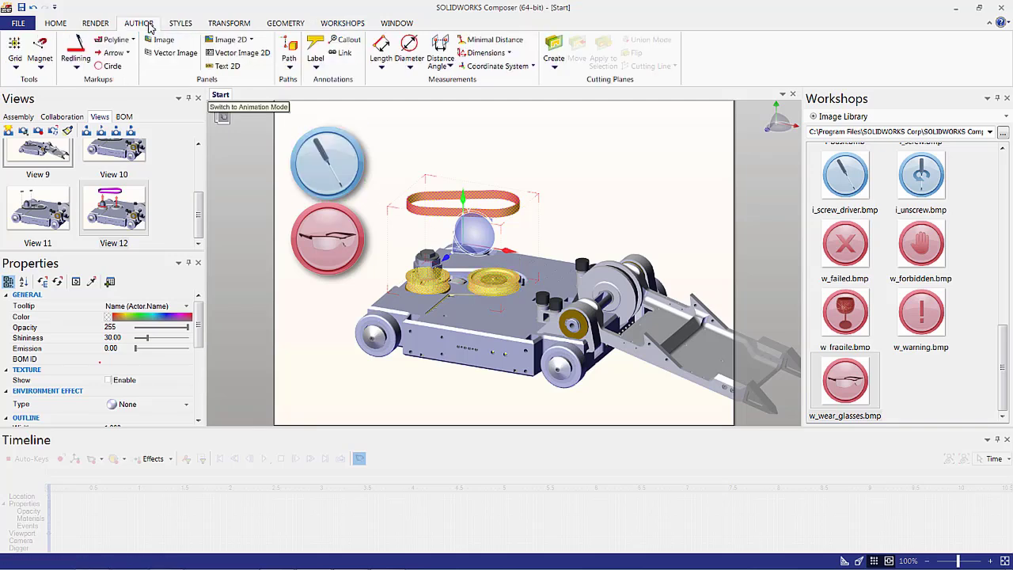
left_click(317, 68)
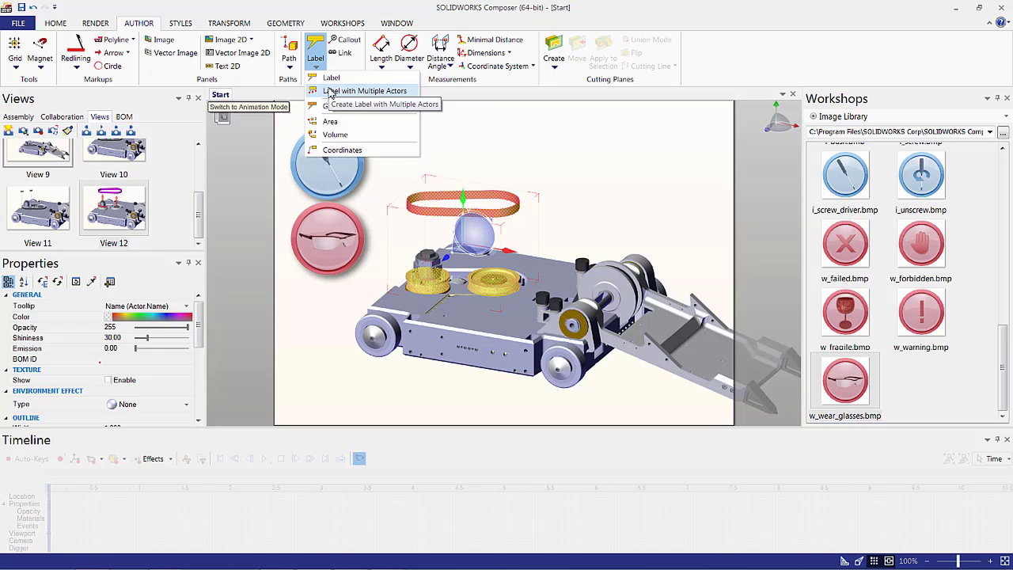
left_click(331, 91)
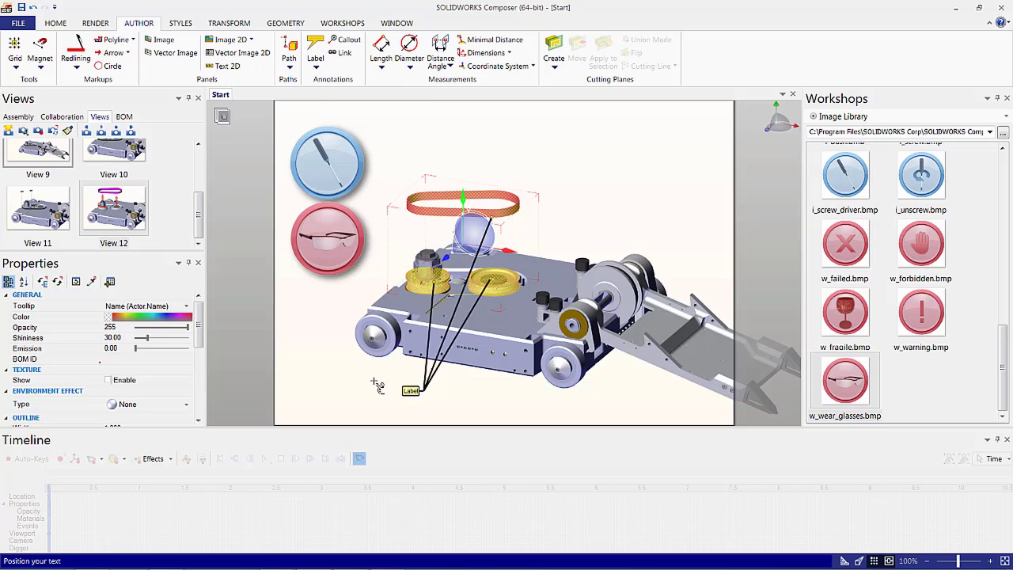
left_click(345, 393)
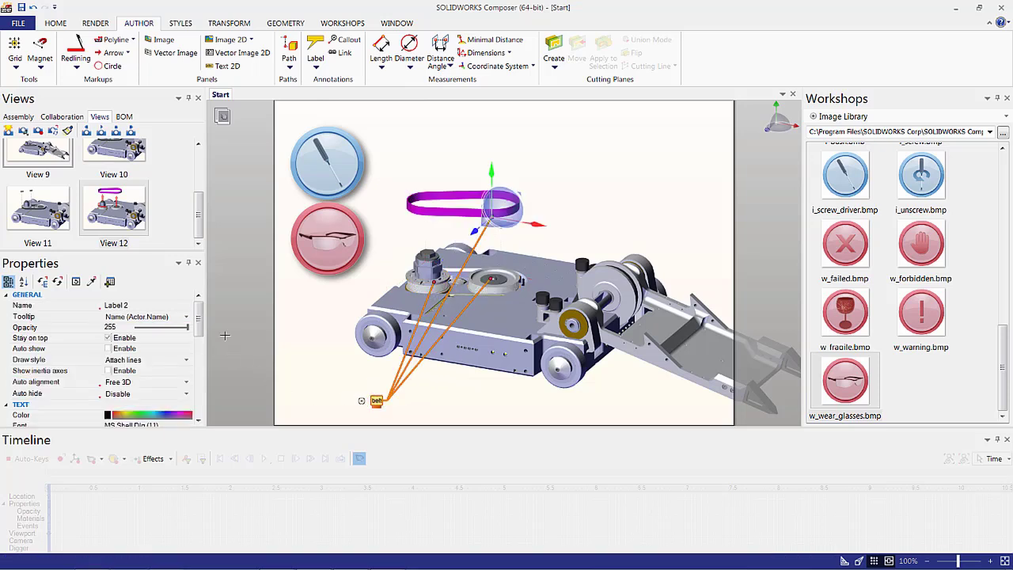
Switch the label's text to a custom string reading "May be necessary to pry belt off with screwdrivers"
left_click_drag(200, 317, 201, 372)
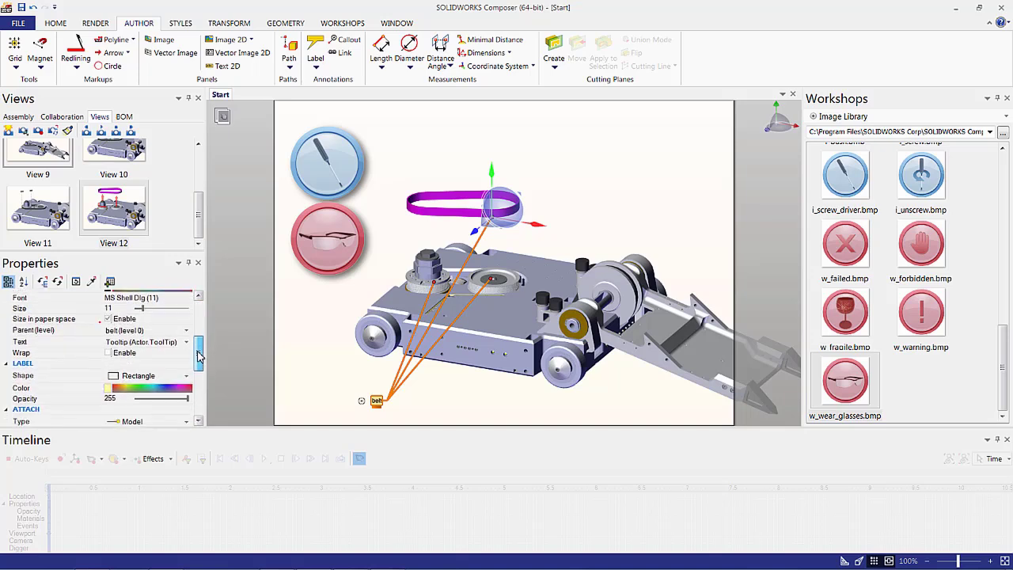
left_click(147, 378)
left_click(137, 389)
left_click(137, 378)
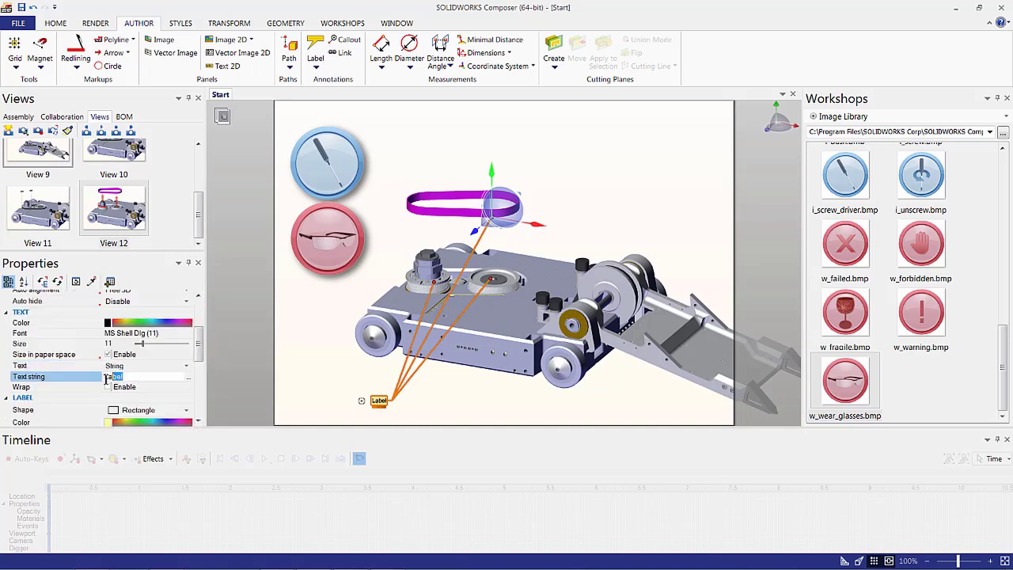
key("ctrl+v")
left_click(181, 372)
left_click(239, 357)
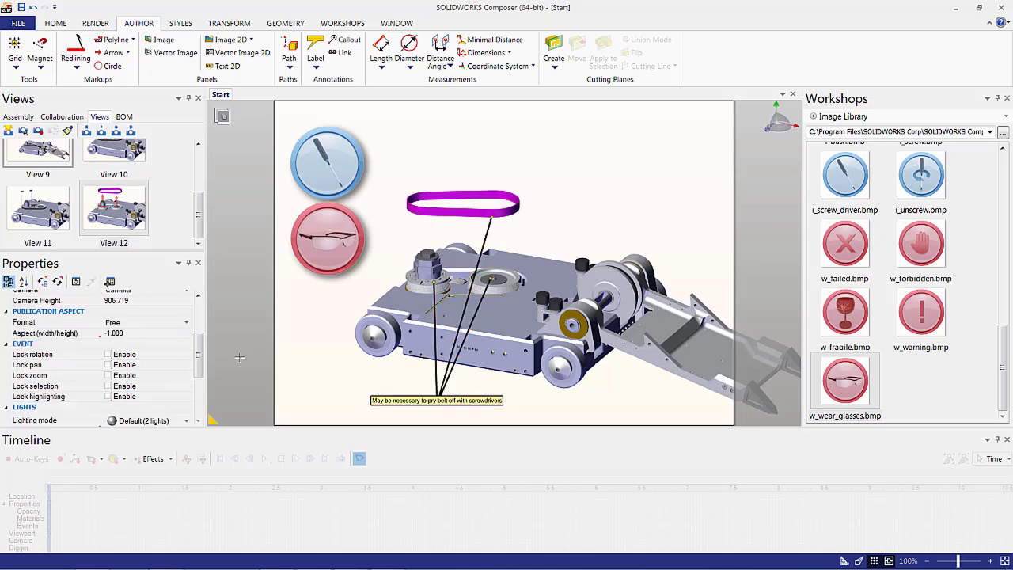
Set the belt label's text size to 26 and save the scene as a new view
left_click(405, 395)
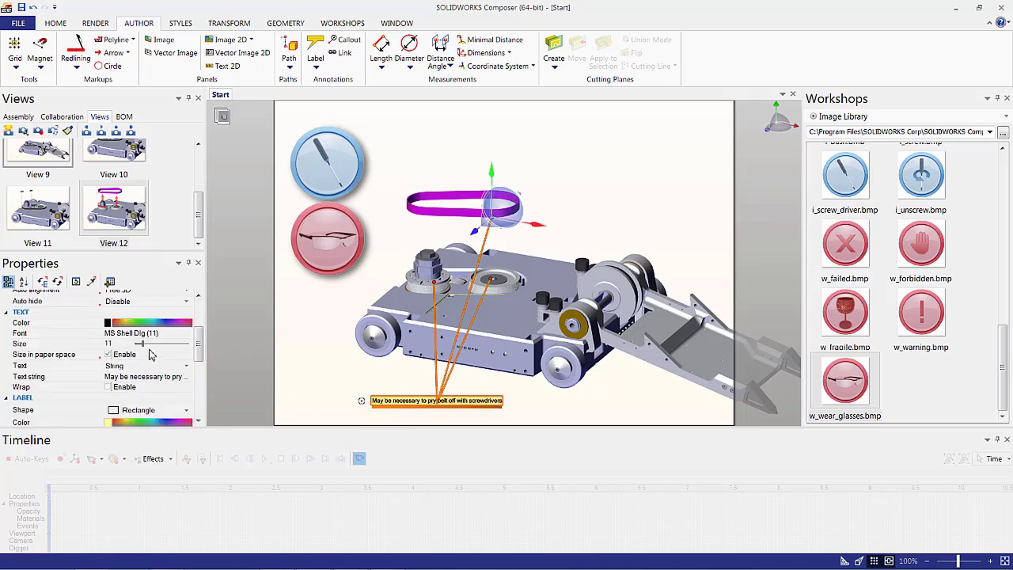
left_click_drag(143, 346, 153, 345)
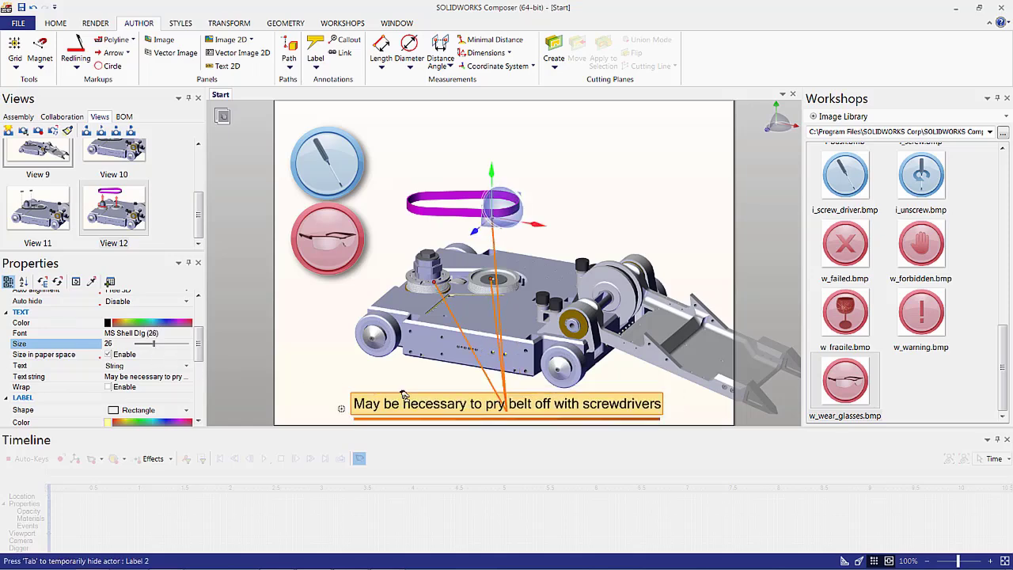
left_click(246, 323)
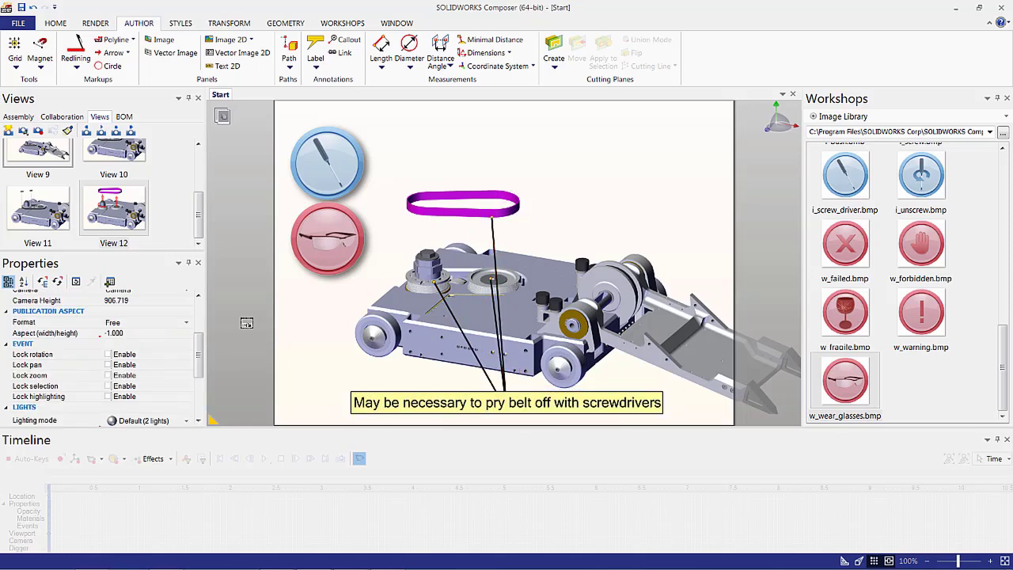
right_click_drag(337, 320, 354, 282)
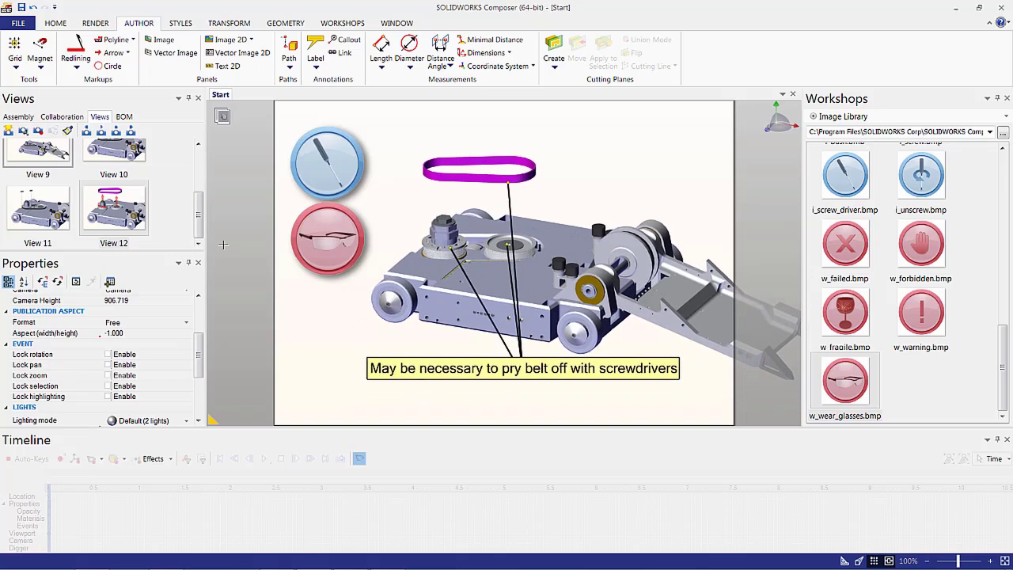
left_click(9, 131)
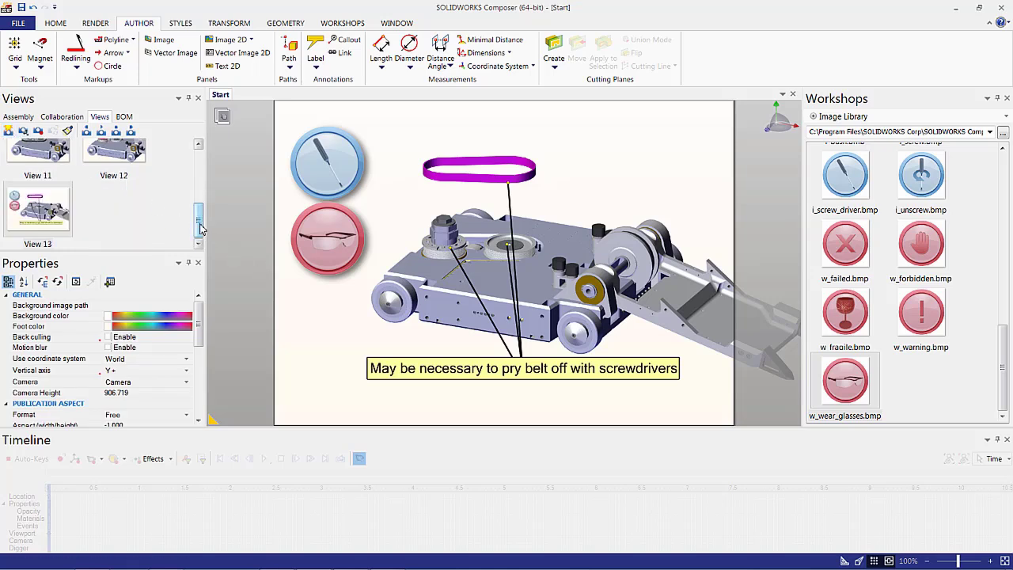
Copy View 1, paste the duplicate at the end of the saved views, and display it
left_click_drag(200, 229, 199, 168)
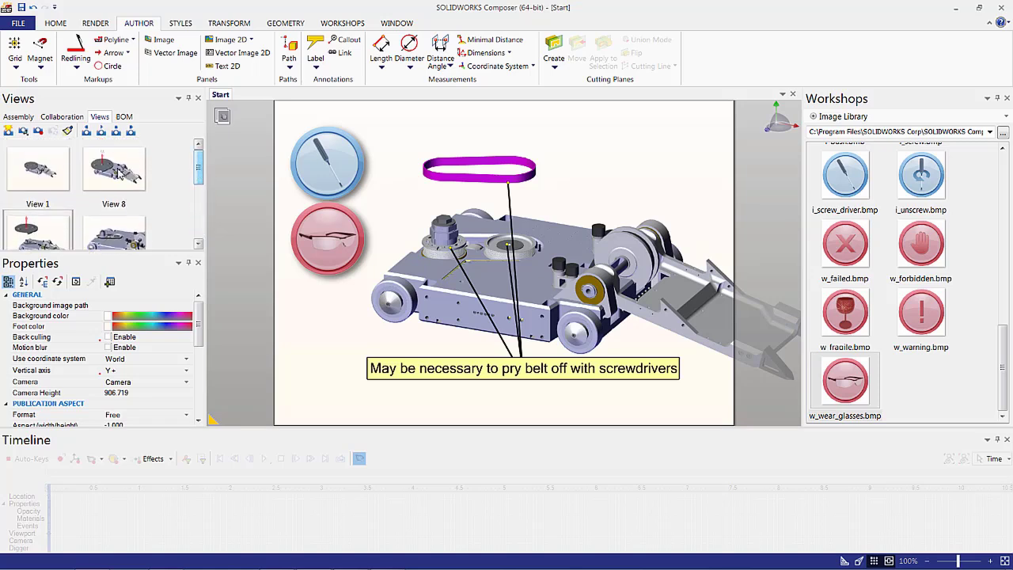
right_click(61, 172)
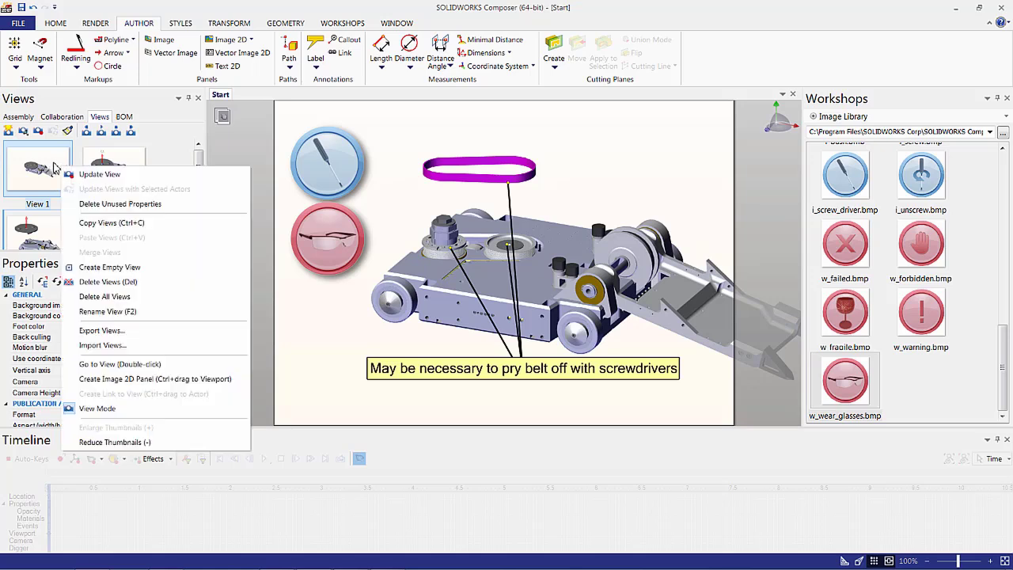
left_click(101, 228)
left_click_drag(196, 162, 140, 231)
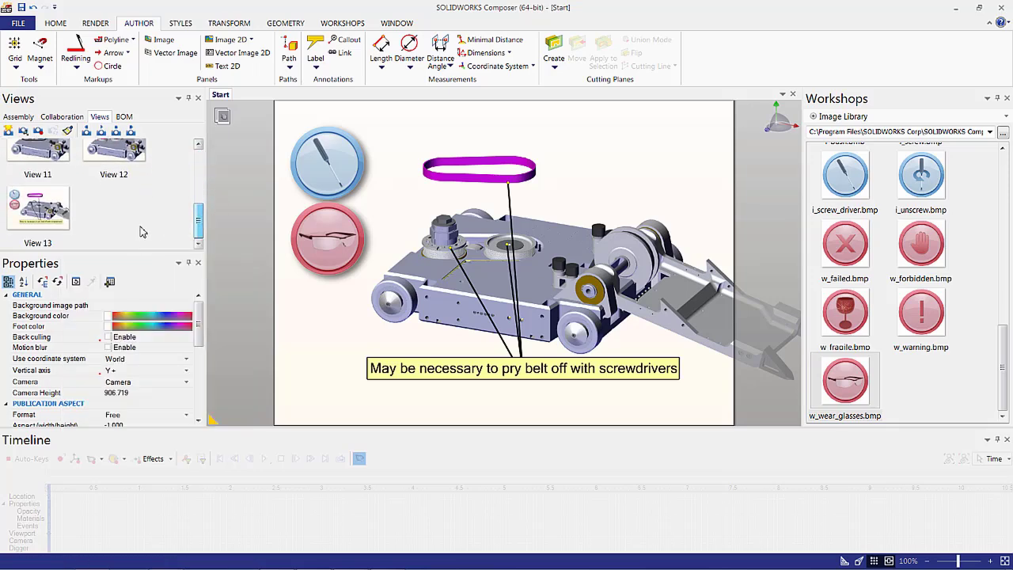
right_click(114, 213)
left_click(160, 291)
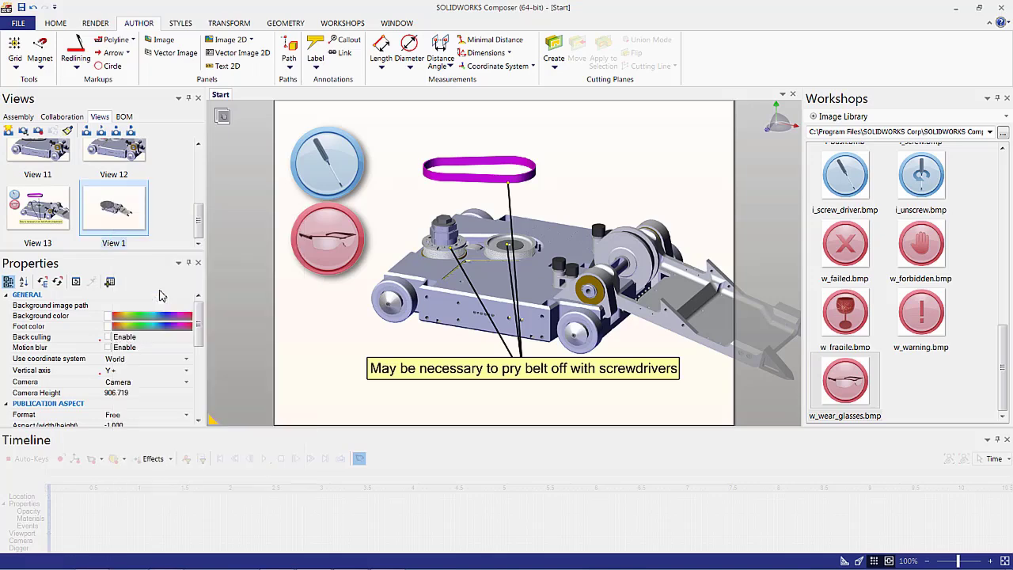
left_click(125, 214)
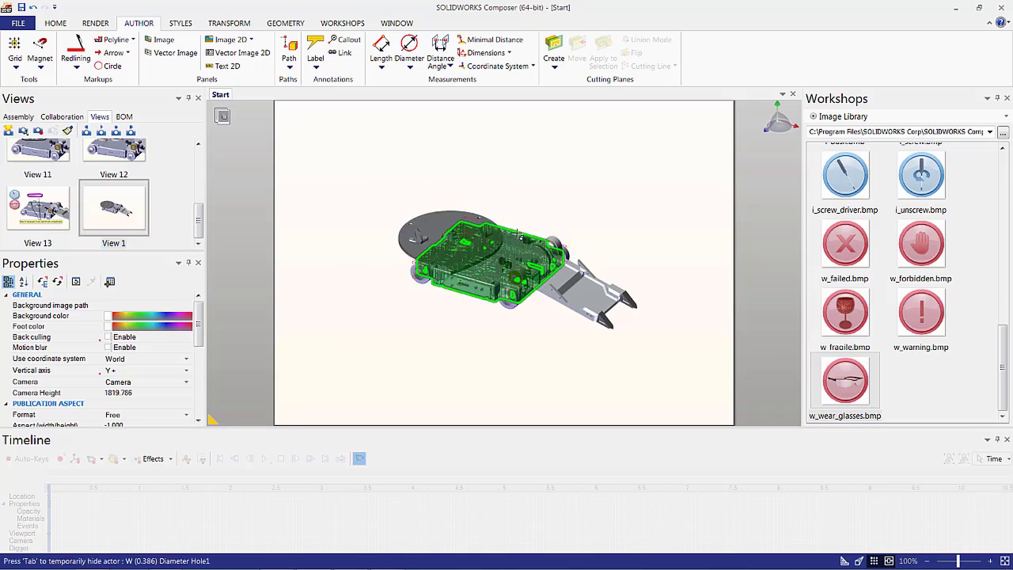
Enable per-pixel lighting with Shadows and Ambient Occlusion for the full robot view
scroll(522, 208, "up", 1)
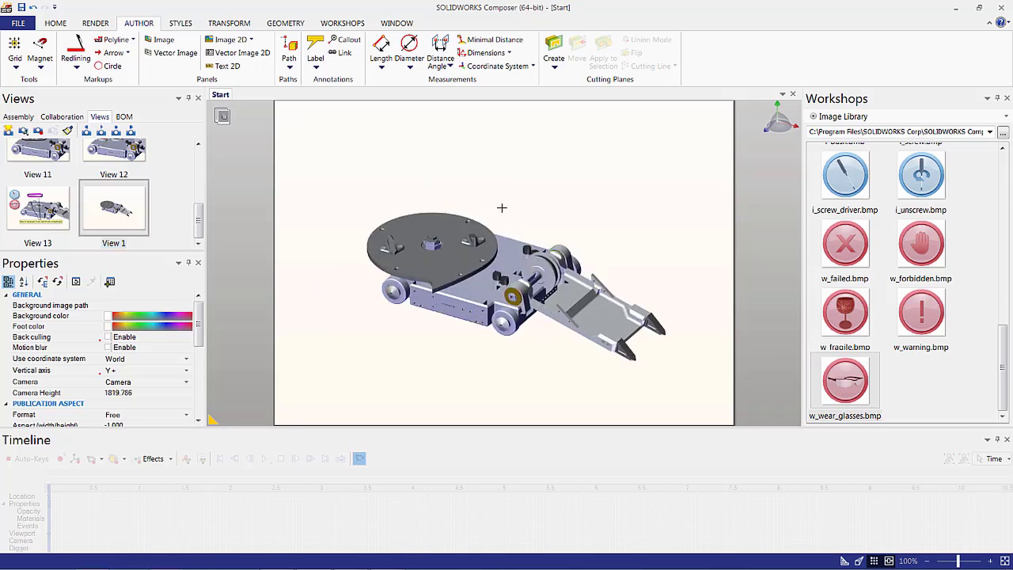
left_click(95, 23)
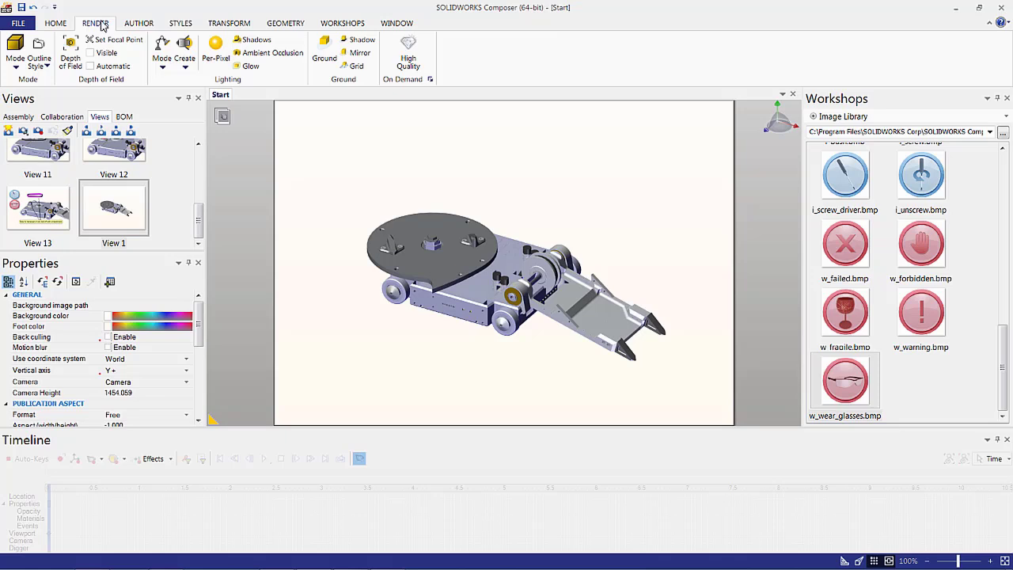
left_click(221, 56)
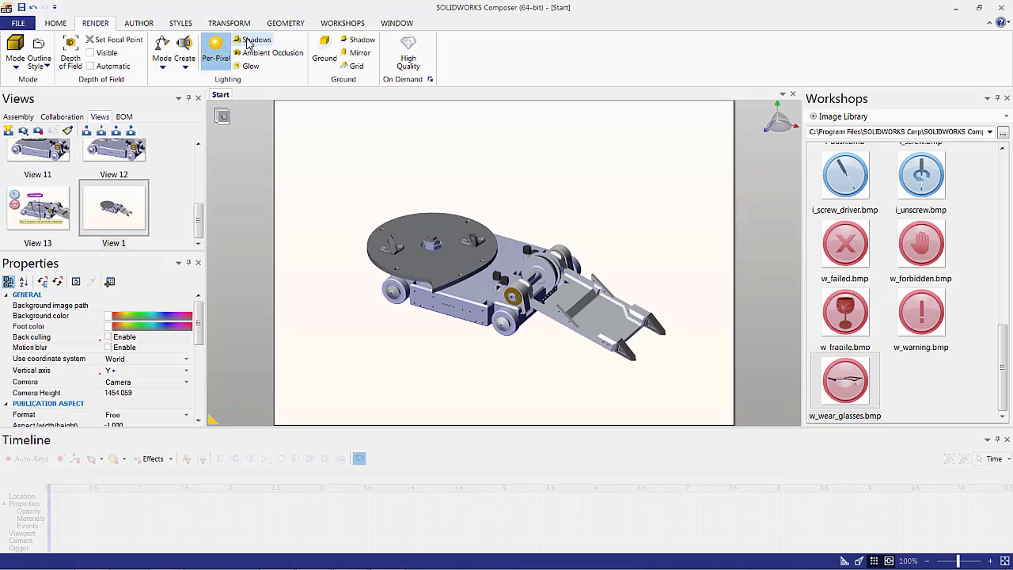
left_click(253, 40)
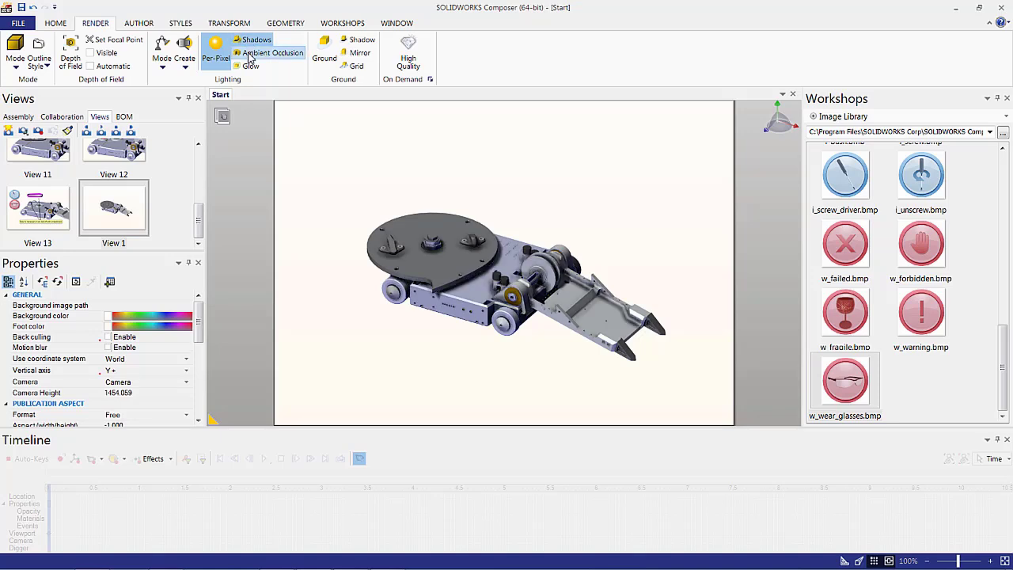
left_click(250, 53)
scroll(629, 209, "up", 3)
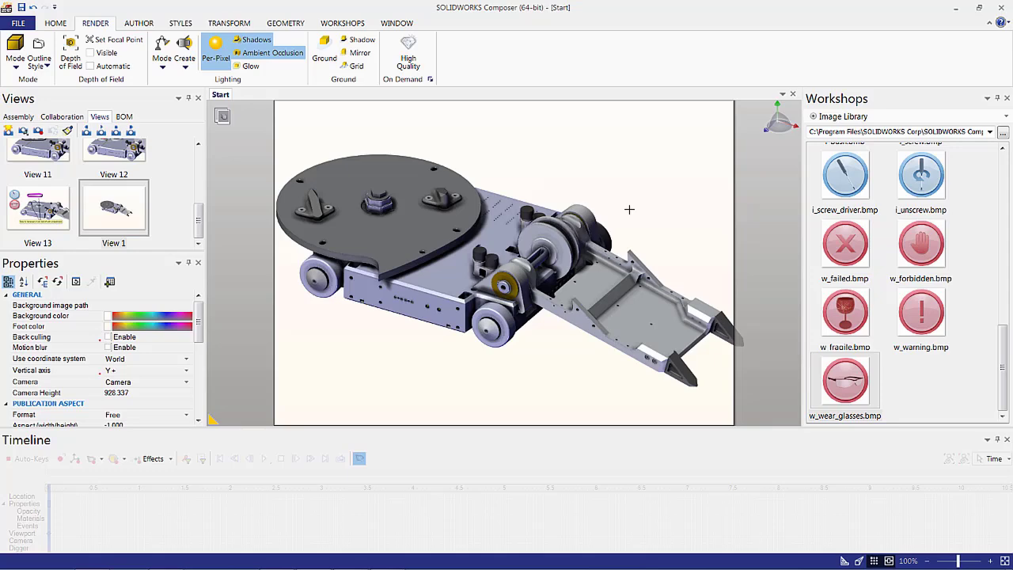
middle_click_drag(638, 209, 635, 179, "shift")
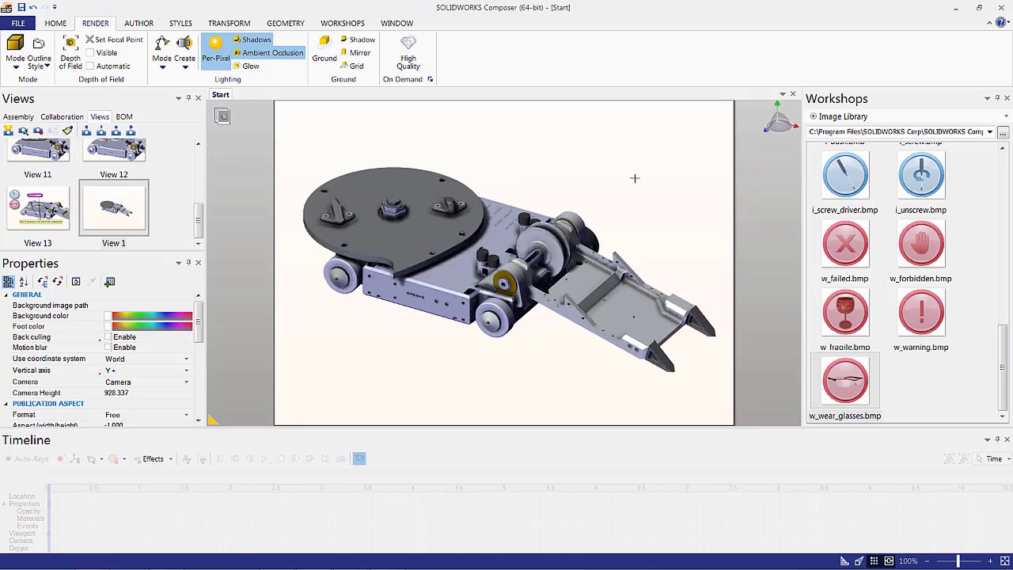
Color the robot's visible wheels black
left_click(357, 277)
left_click(495, 320, "ctrl")
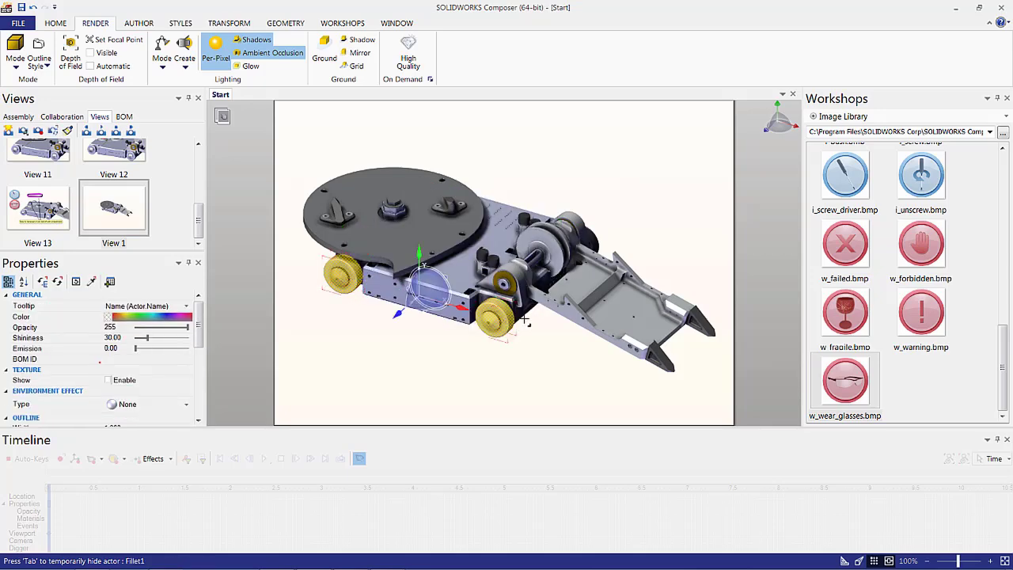
left_click(590, 245, "ctrl")
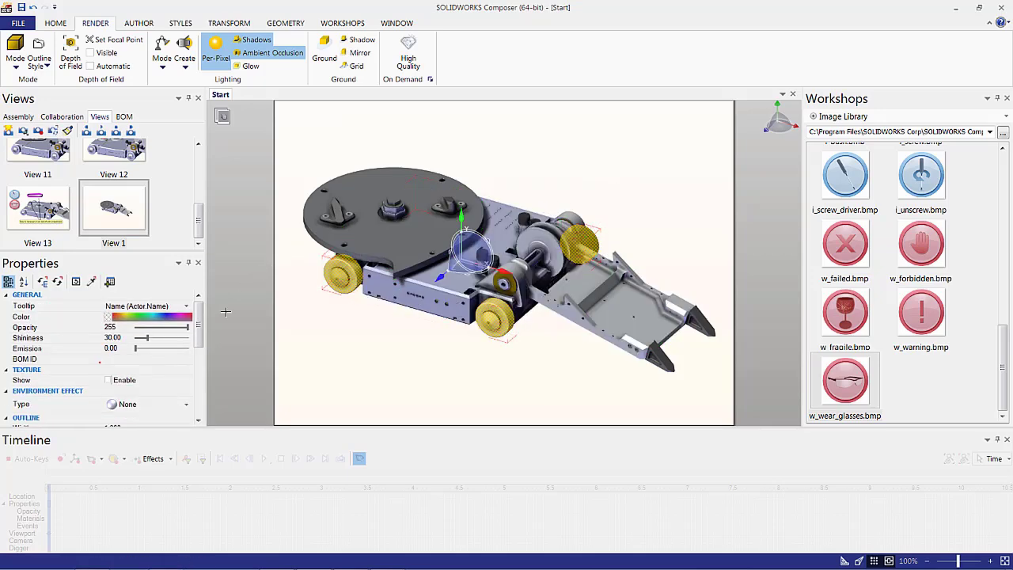
left_click(113, 317)
left_click(112, 329)
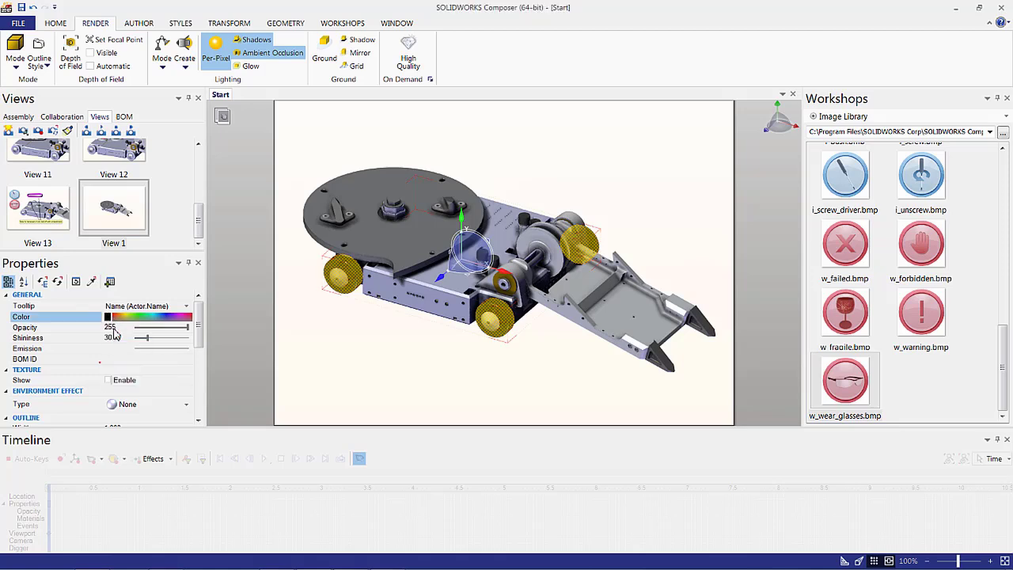
left_click(300, 327)
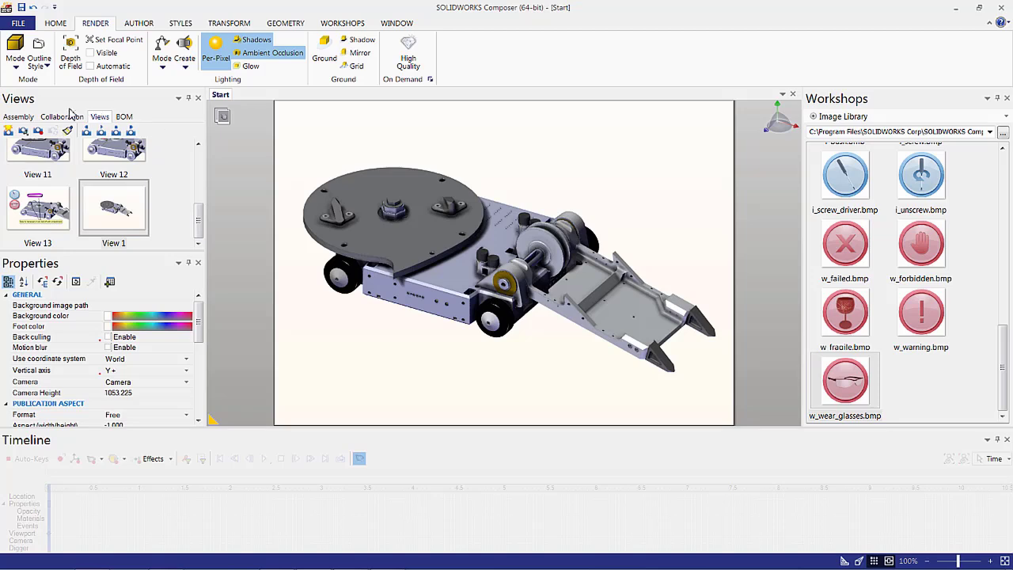
Update the duplicated View 1 with the enlarged, re-lit robot scene
left_click(37, 131)
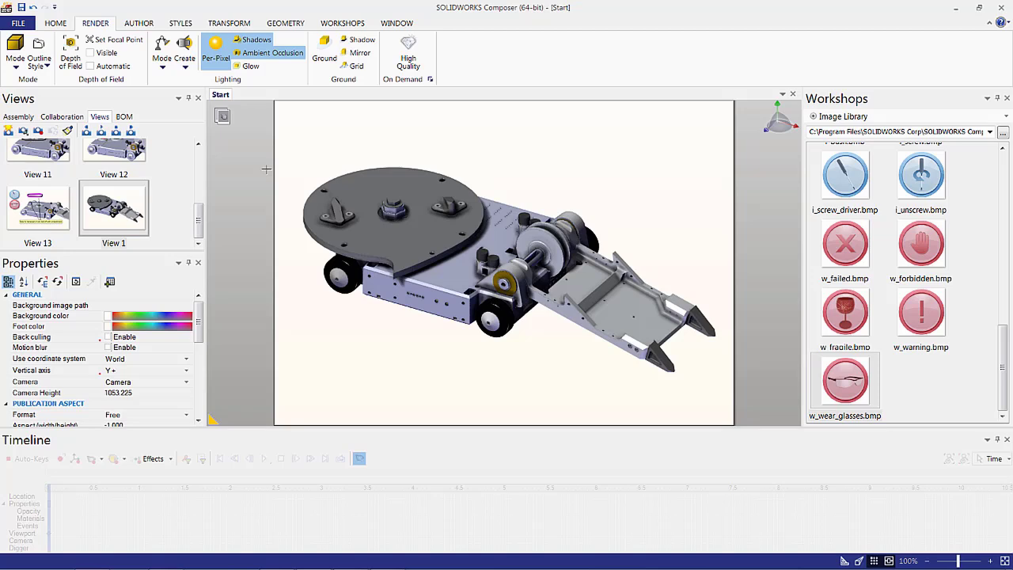
right_click(128, 217)
left_click(271, 175)
Switch the render mode to Silhouette, trying Flat Technical first, and save the scene as a new view
left_click(17, 66)
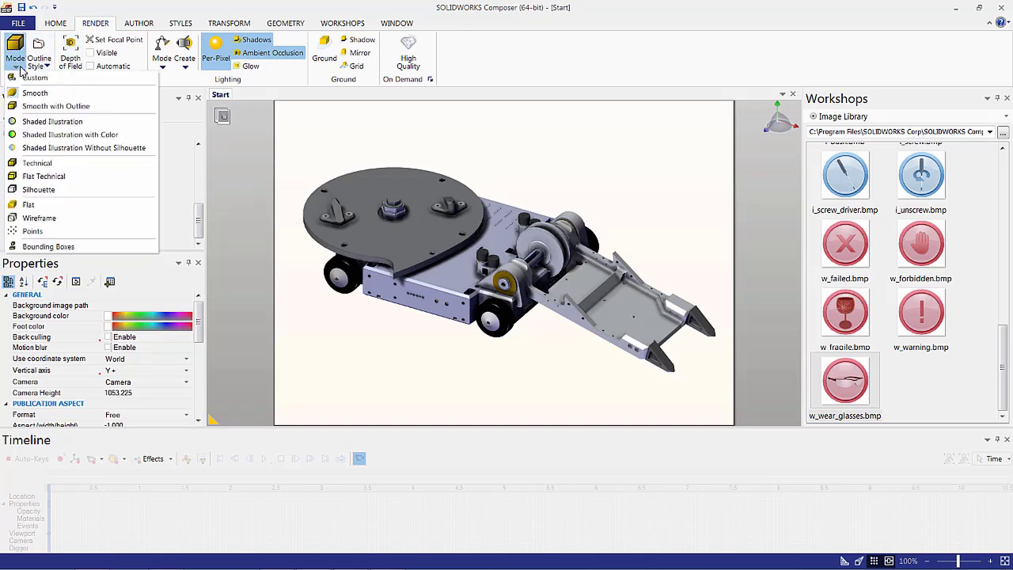
left_click(39, 176)
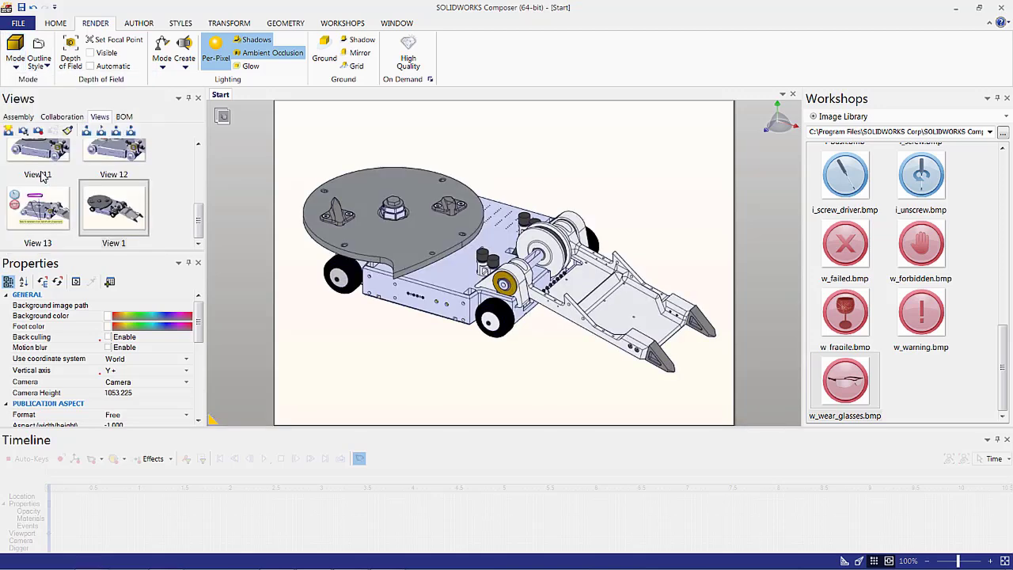
left_click(15, 65)
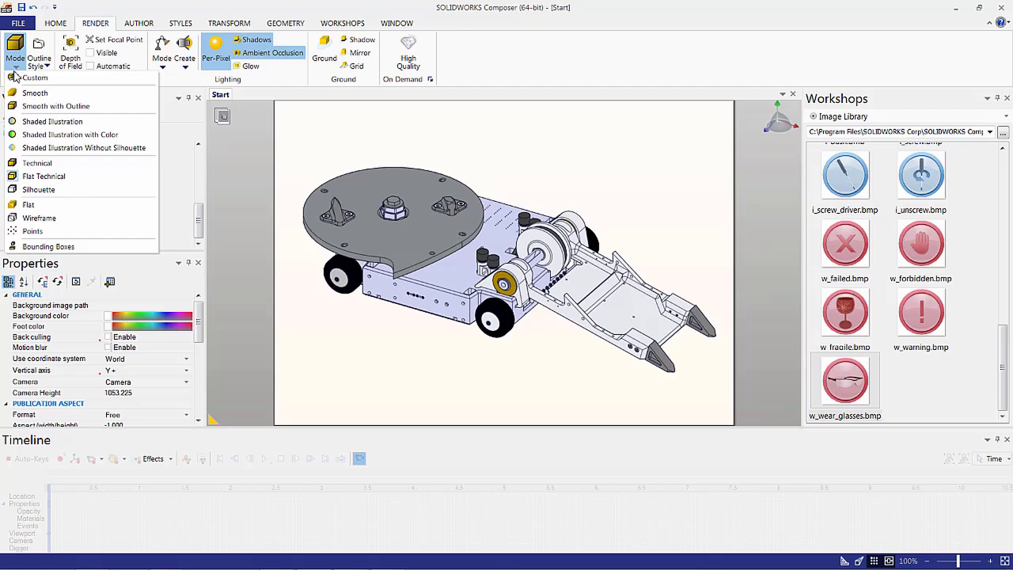
left_click(119, 190)
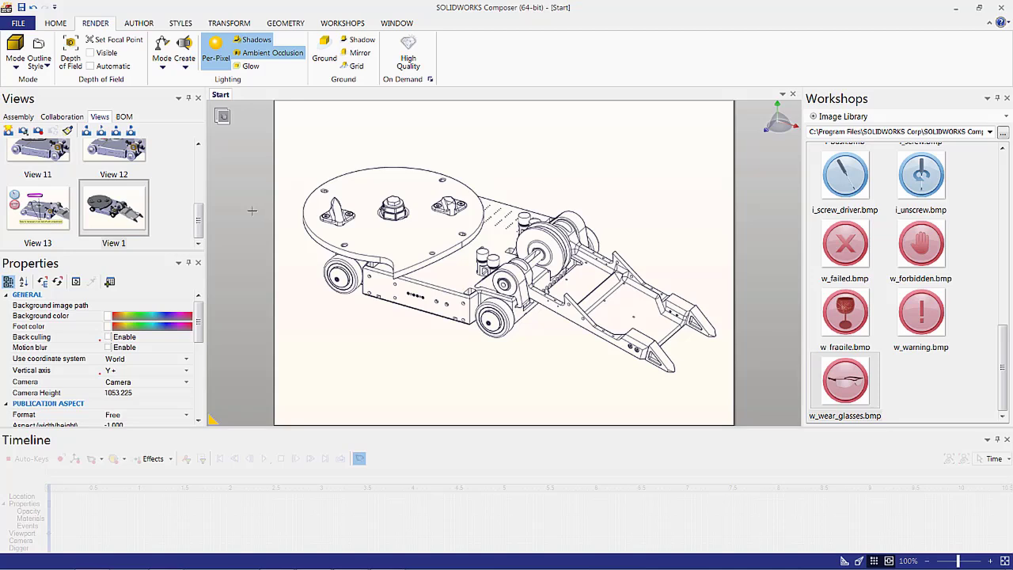
left_click(8, 131)
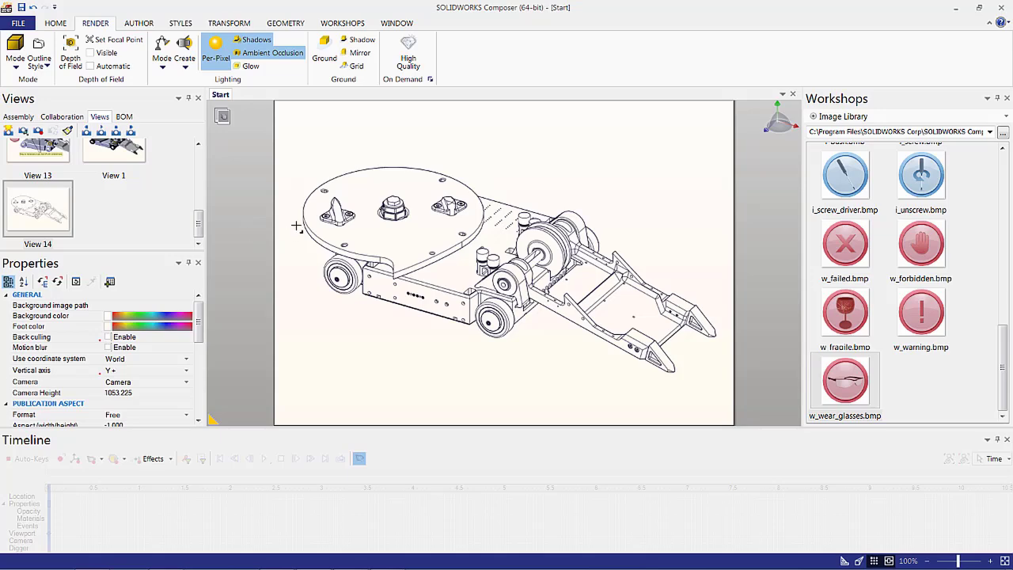
Select the disk, both top teeth, the chassis frame, the tail frame, both tail tips and all four wheels together
left_click(336, 213)
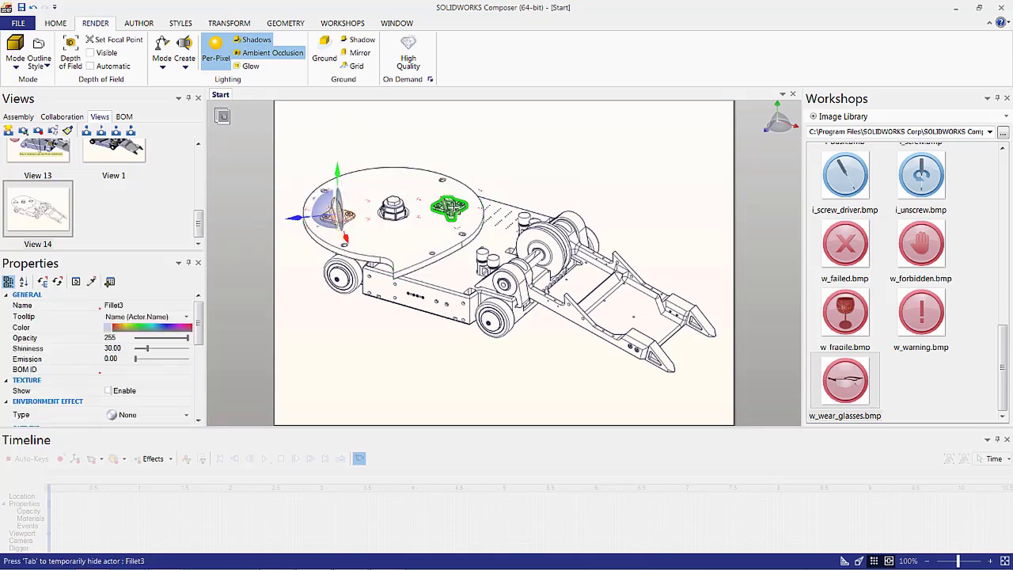
left_click(451, 208, "ctrl")
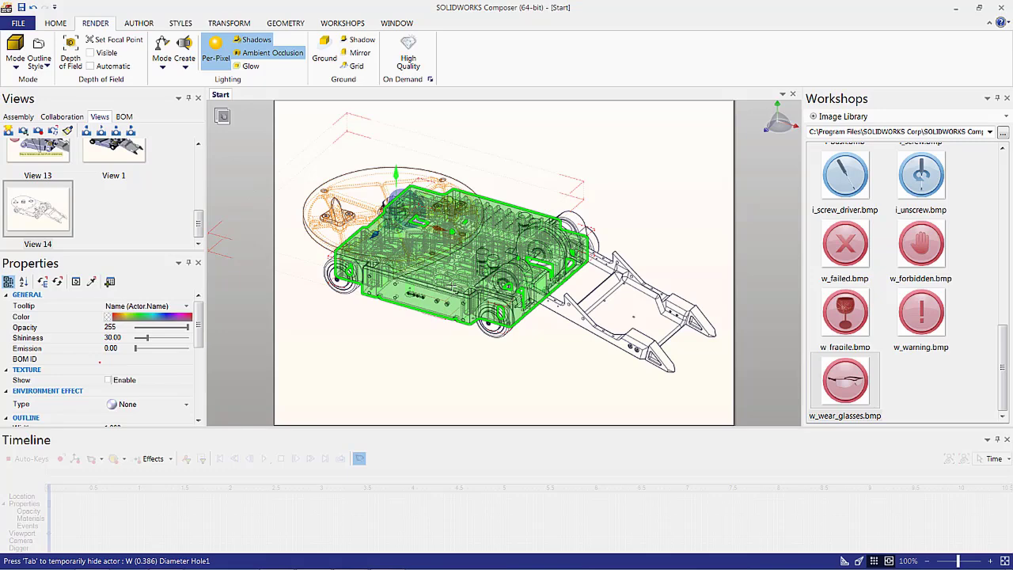
left_click(449, 290, "ctrl")
left_click(657, 352, "ctrl")
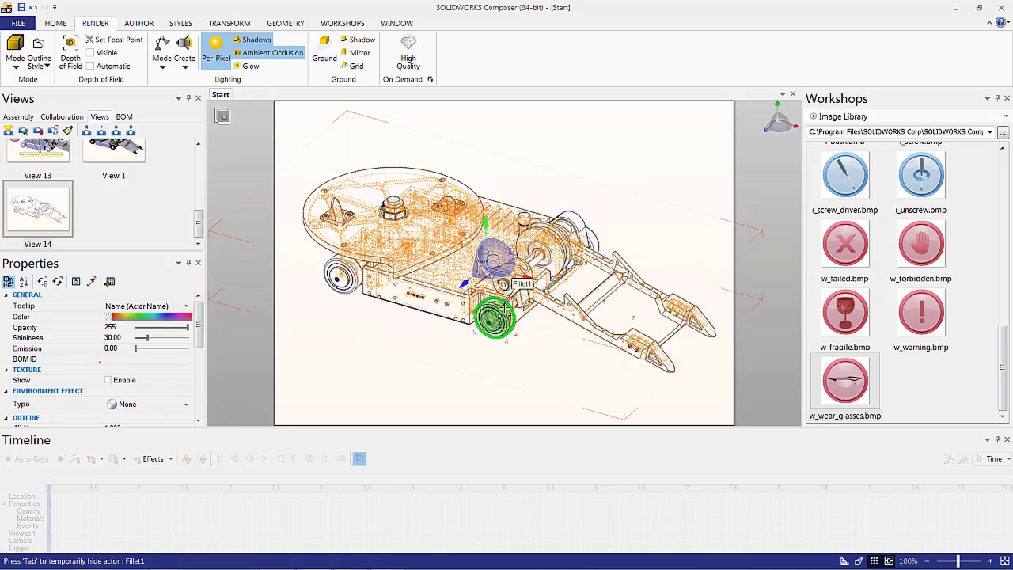
left_click(515, 332, "ctrl")
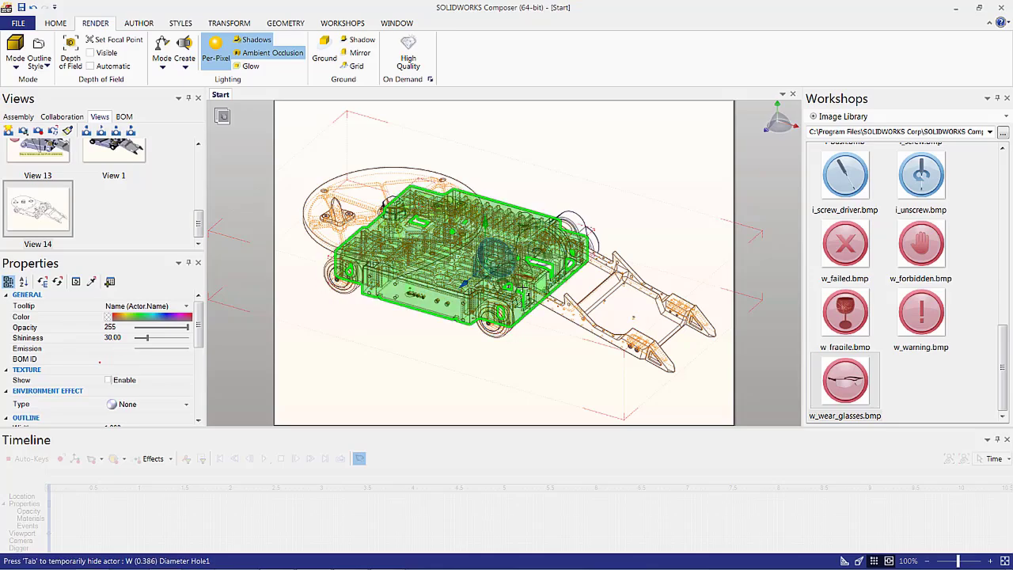
left_click_drag(574, 181, 543, 136)
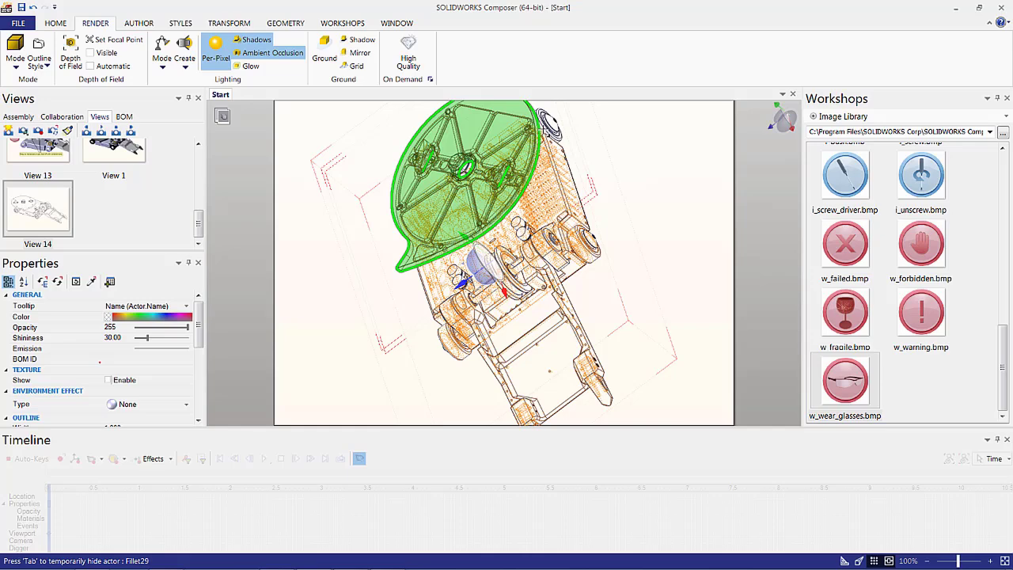
left_click_drag(593, 218, 625, 238)
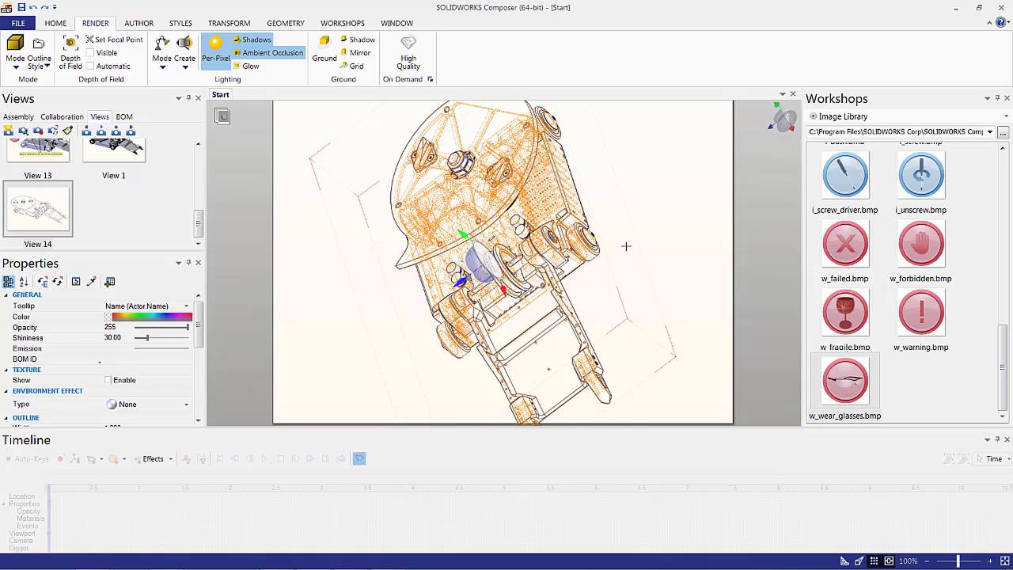
left_click_drag(625, 246, 667, 216)
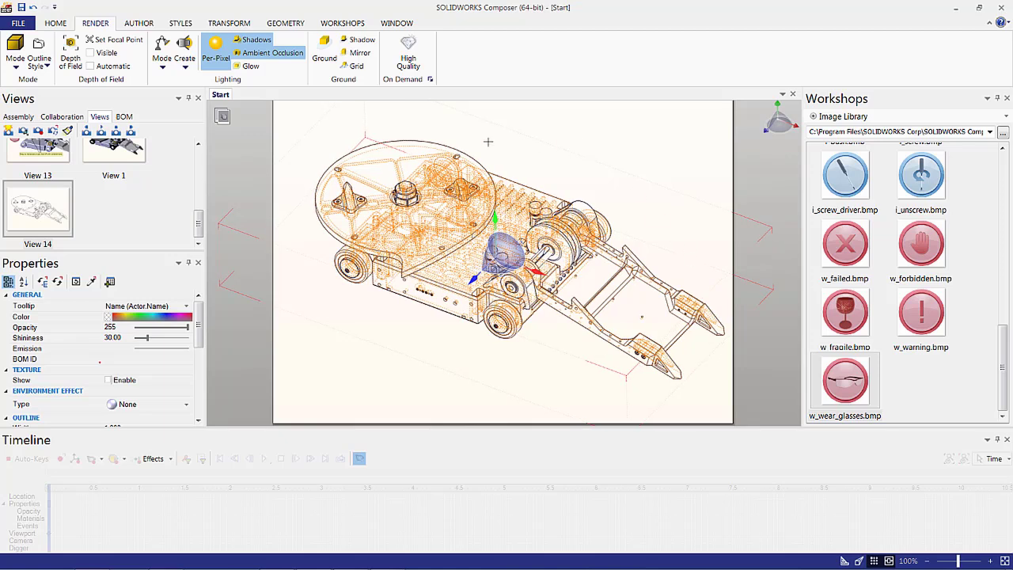
Open the BOM workshop and generate BOM IDs for the selection only
left_click(342, 24)
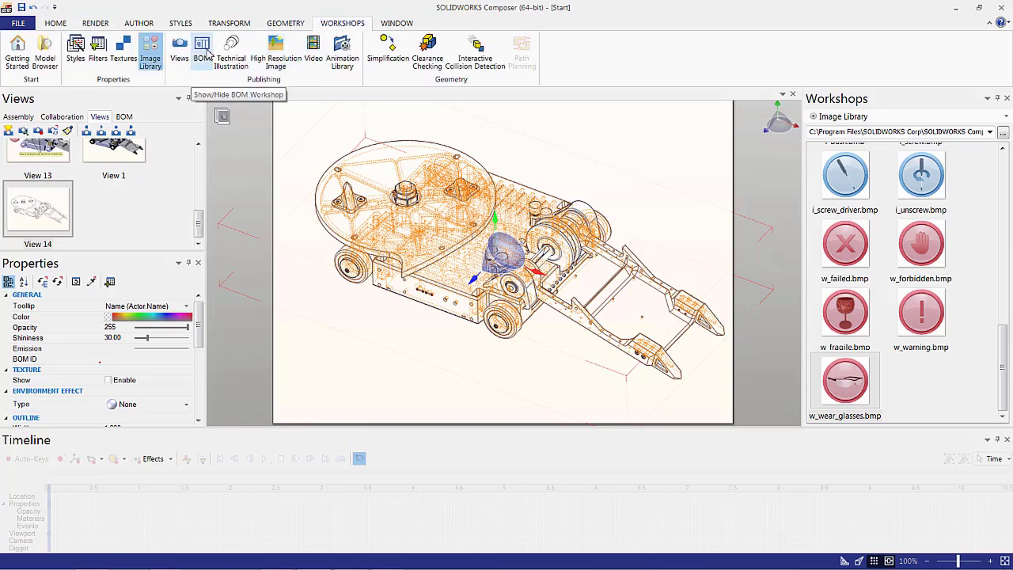
left_click(206, 53)
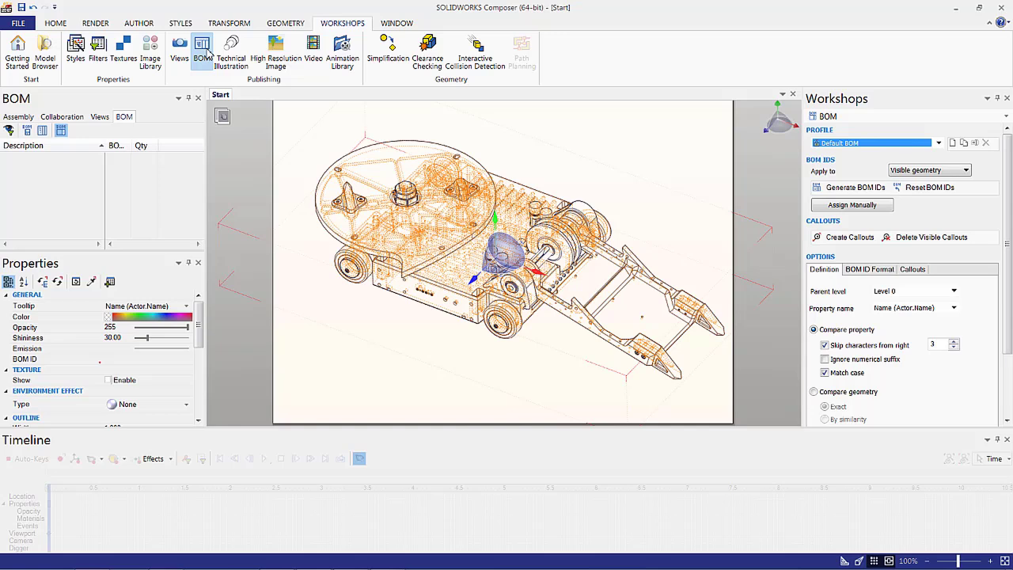
left_click(916, 170)
left_click(916, 183)
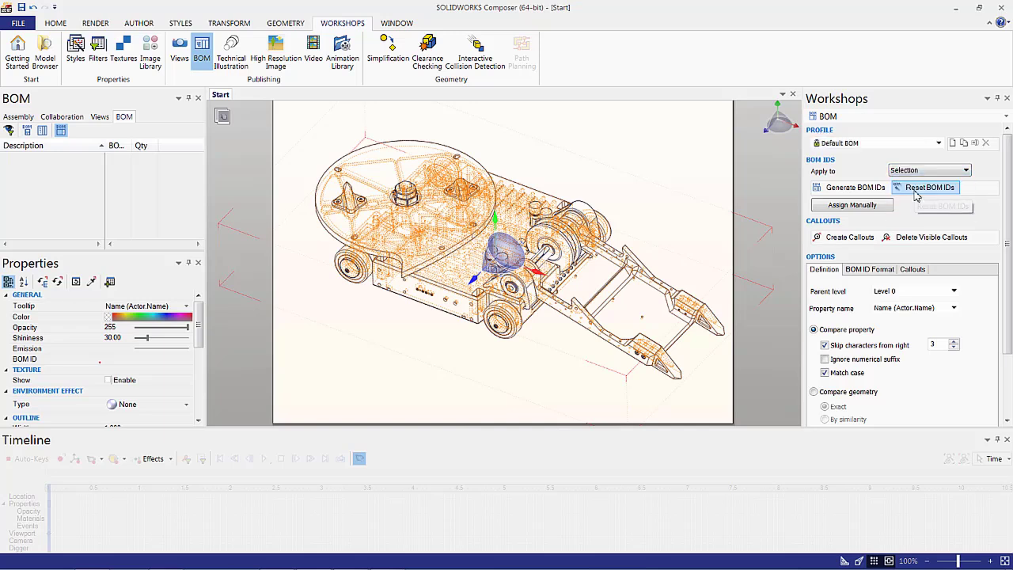
left_click(863, 194)
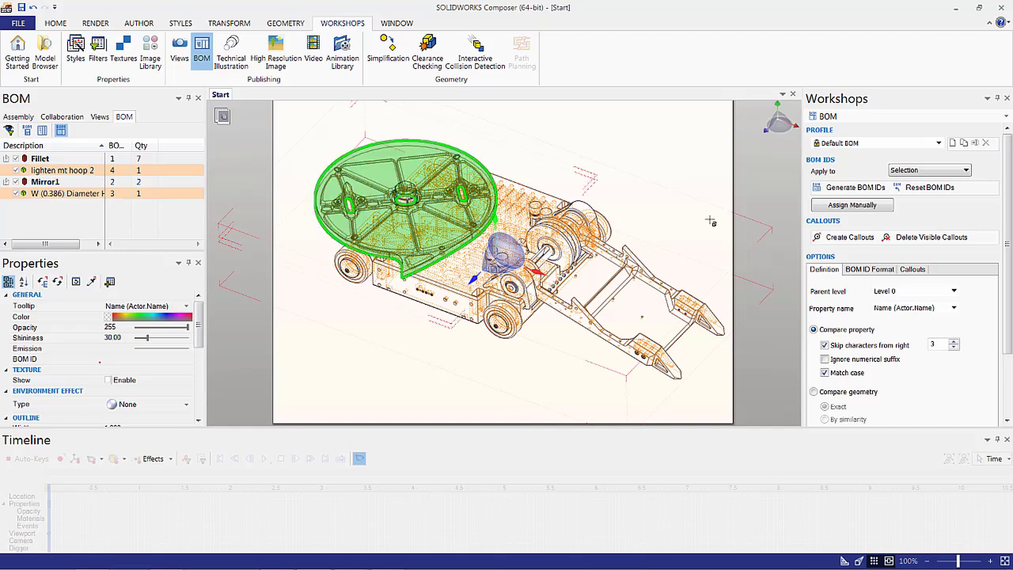
Set the BOM parent level to Level 1 and regenerate the BOM IDs for the selection
left_click(926, 292)
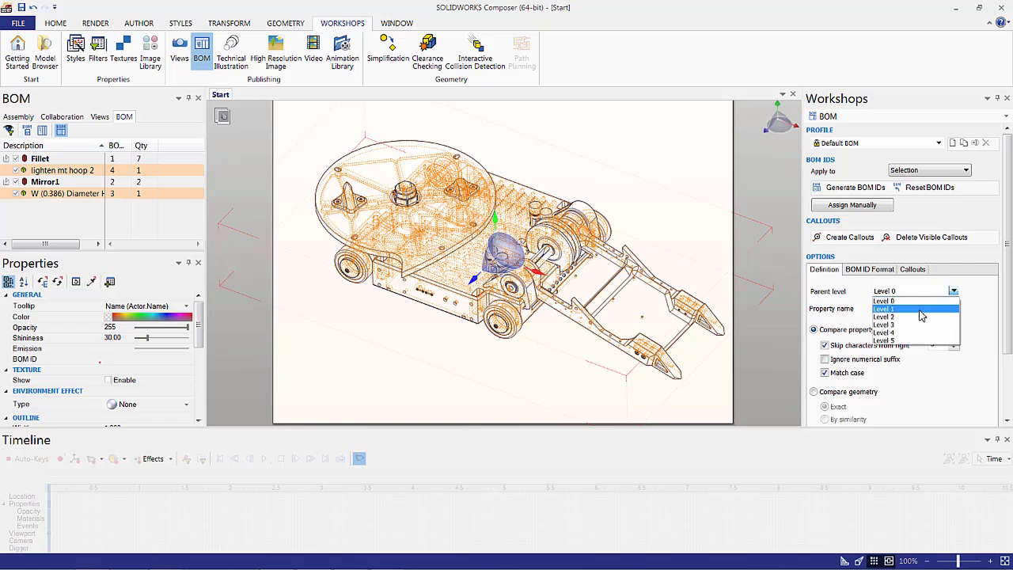
left_click(918, 316)
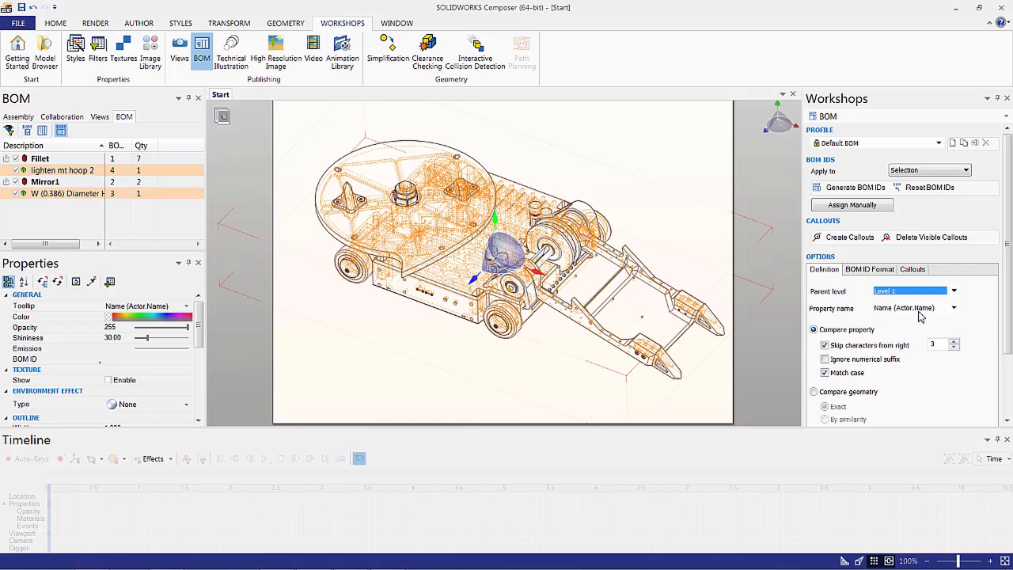
left_click(843, 190)
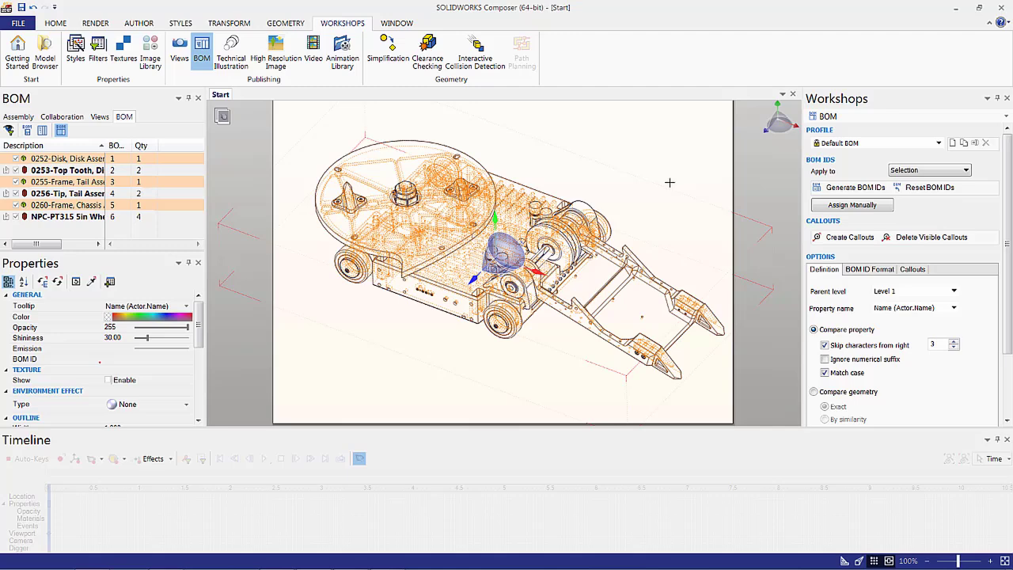
Display the BOM table below the robot and create BOM callouts for the selected parts
scroll(671, 196, "down", 3)
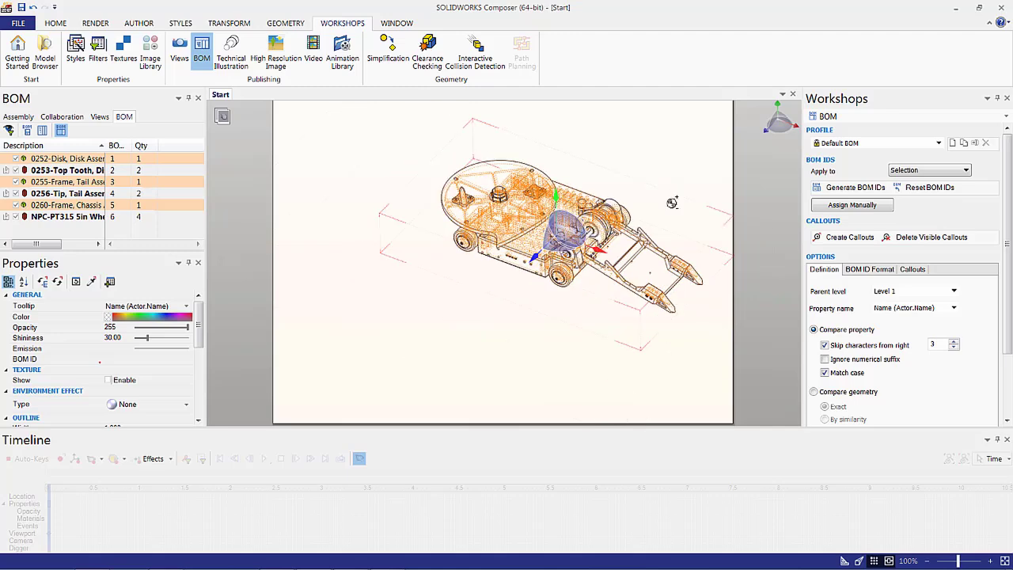
right_click_drag(671, 197, 551, 233)
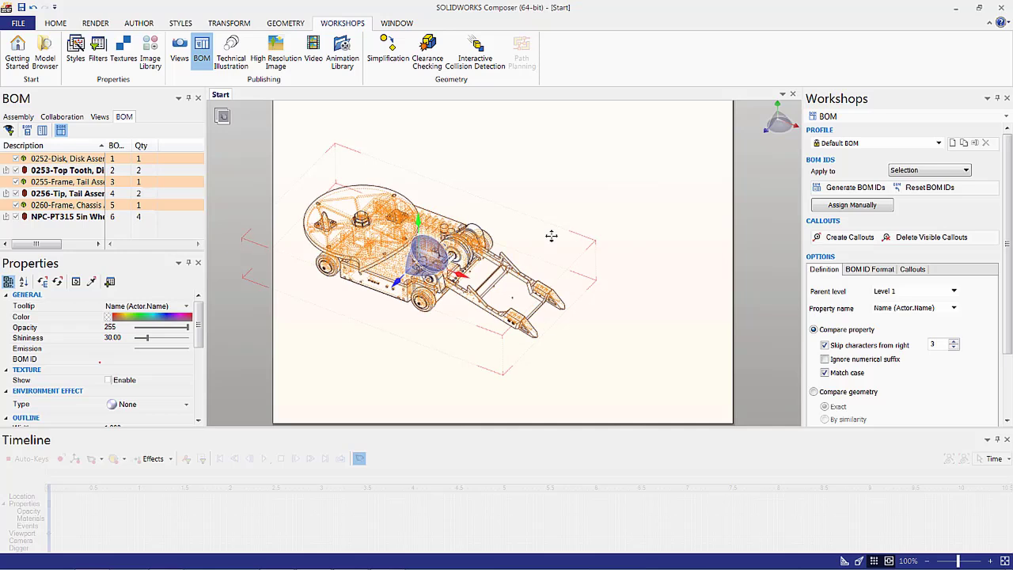
scroll(1001, 238, "down", 3)
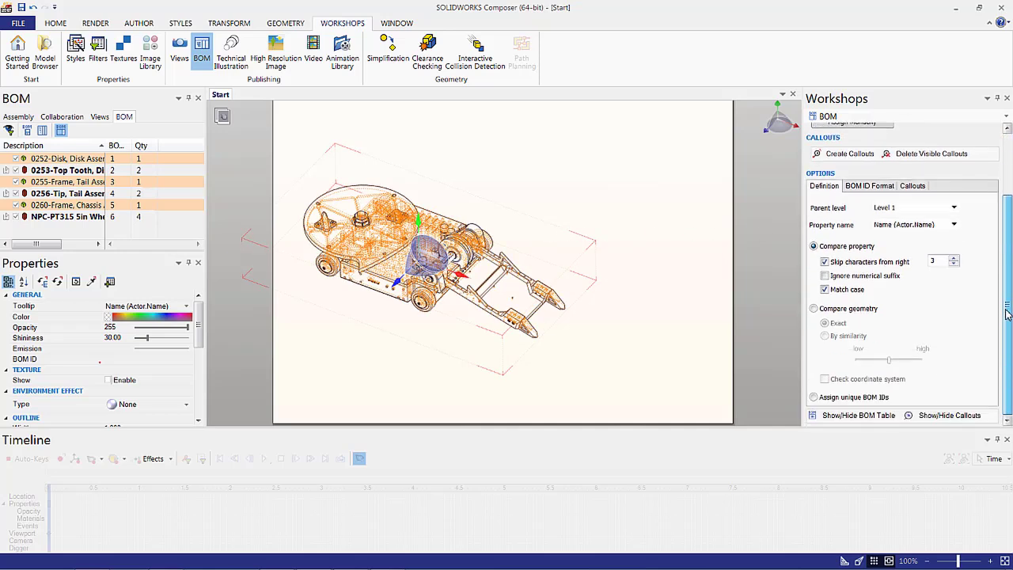
left_click(852, 421)
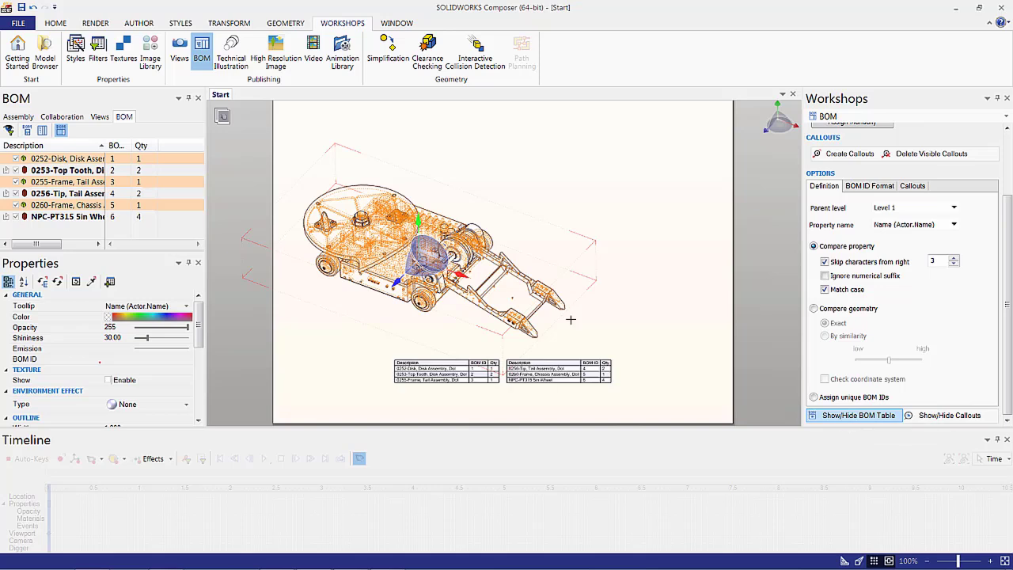
left_click(848, 153)
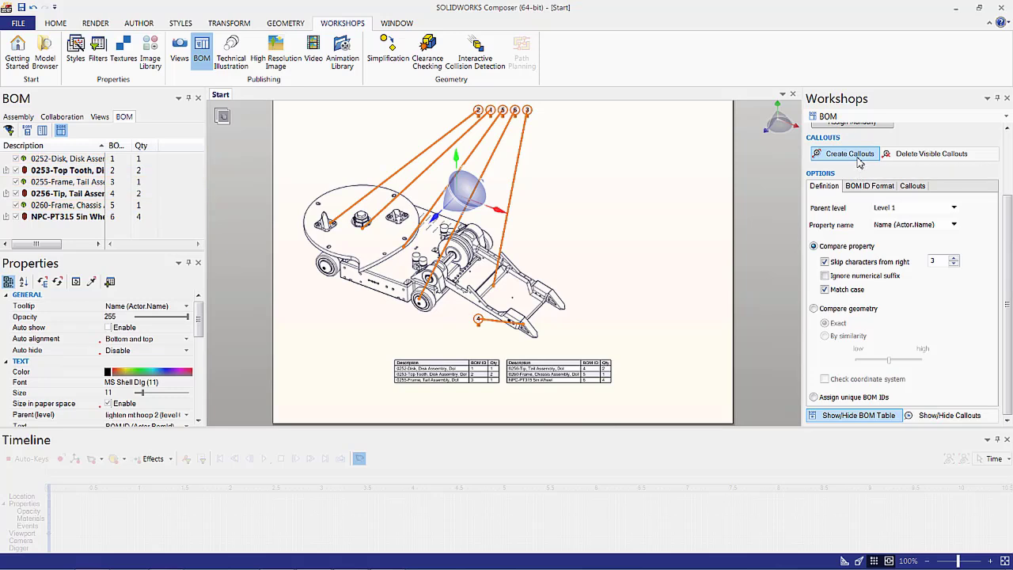
left_click(667, 261)
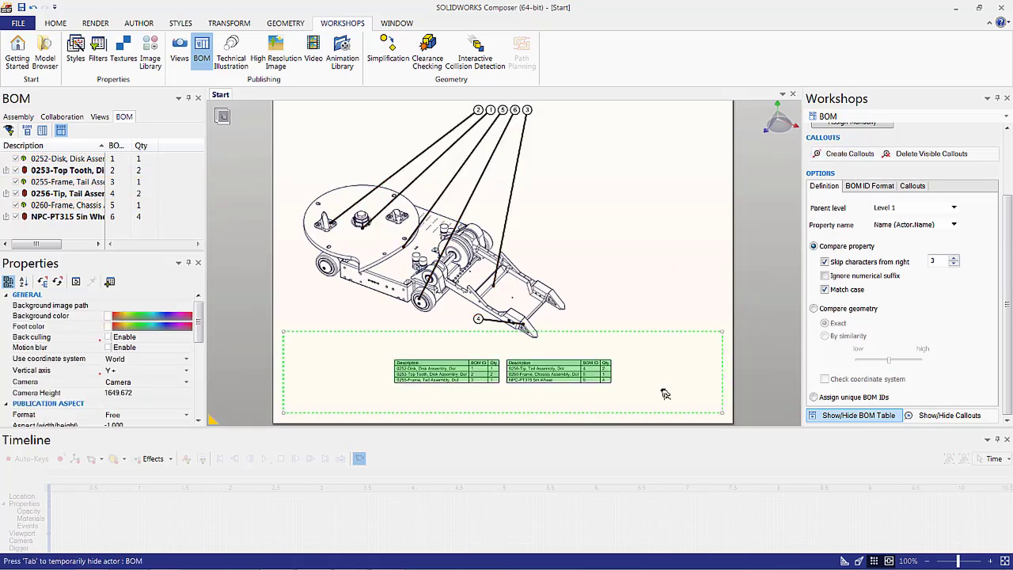
Select the BOM table and enable model highlighting for it
left_click(638, 360)
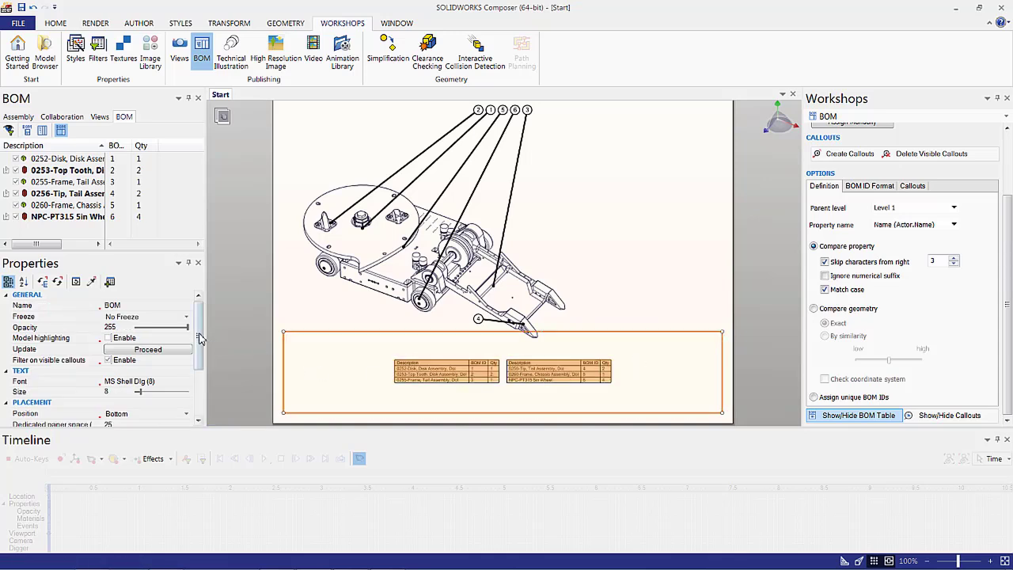
left_click_drag(199, 338, 198, 344)
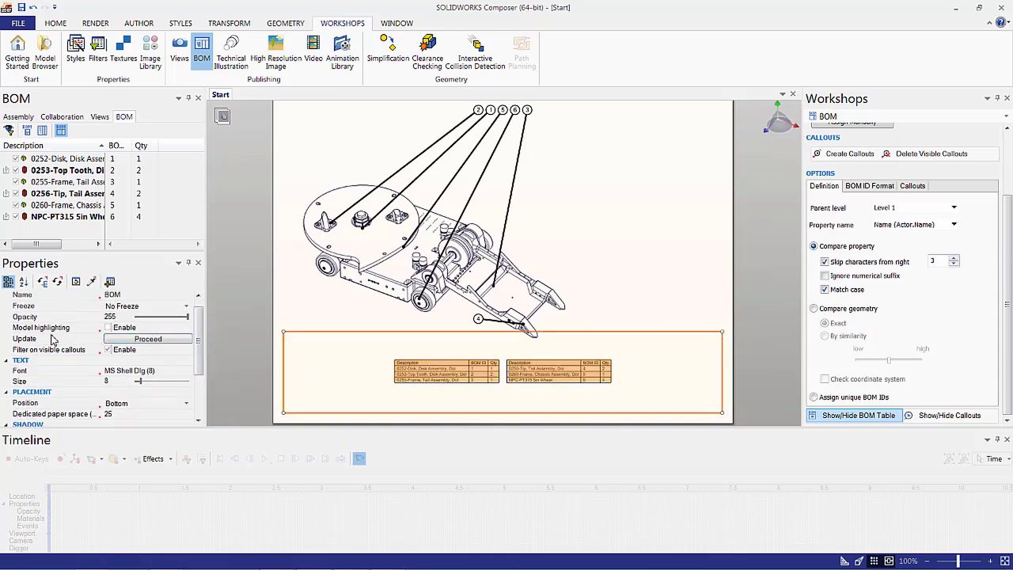
left_click(108, 328)
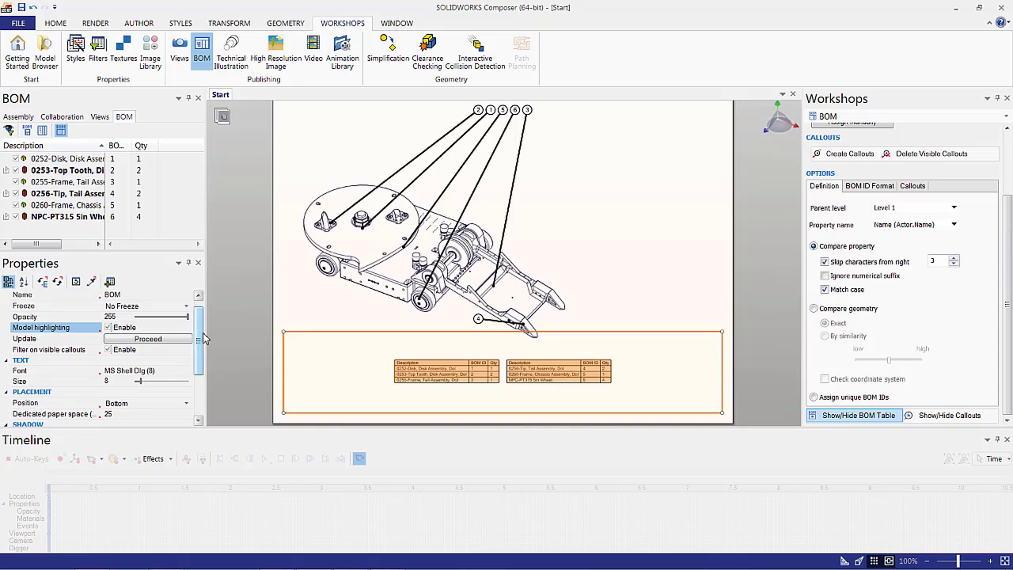
Set the BOM table position to Free, resize its frame to about 94 by 191, and place it beside the robot's tail
left_click_drag(200, 339, 196, 363)
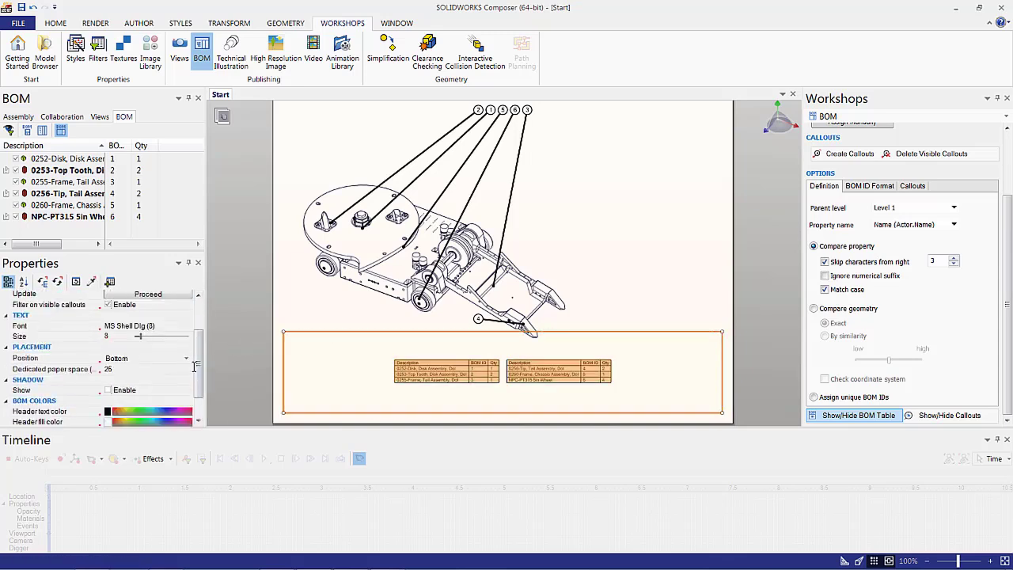
left_click(187, 358)
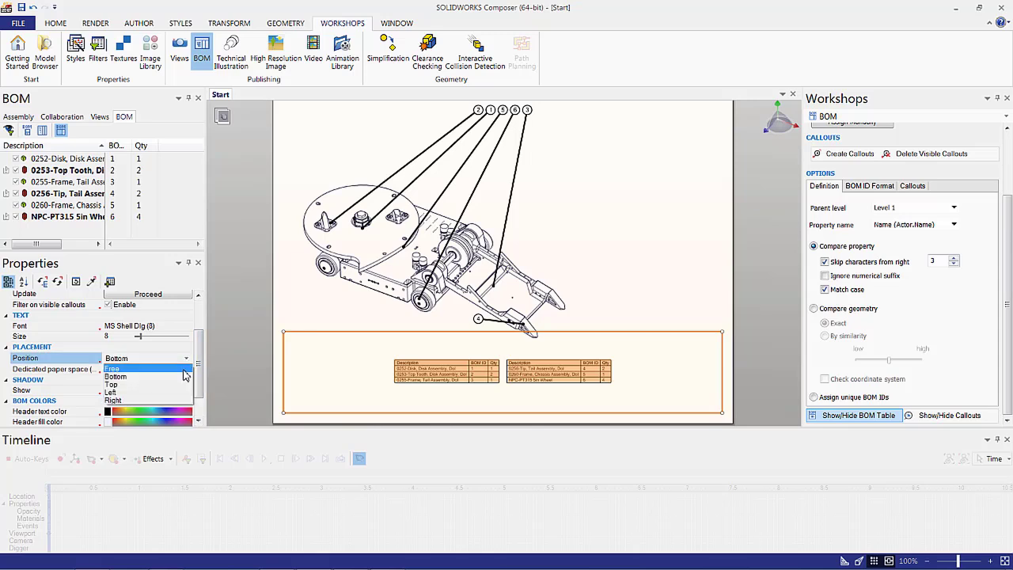
left_click(183, 369)
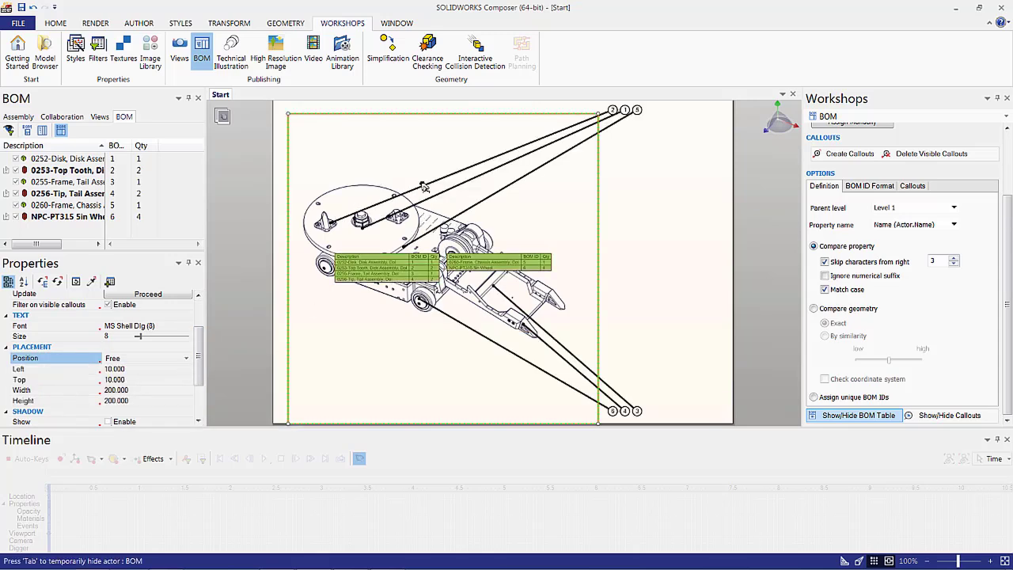
left_click_drag(288, 113, 360, 117)
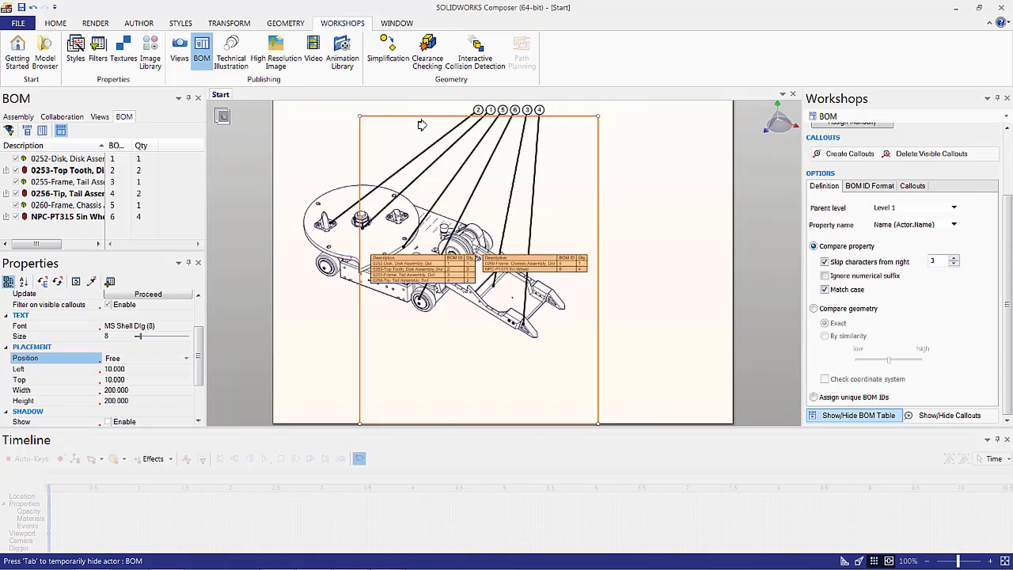
left_click_drag(422, 125, 452, 128)
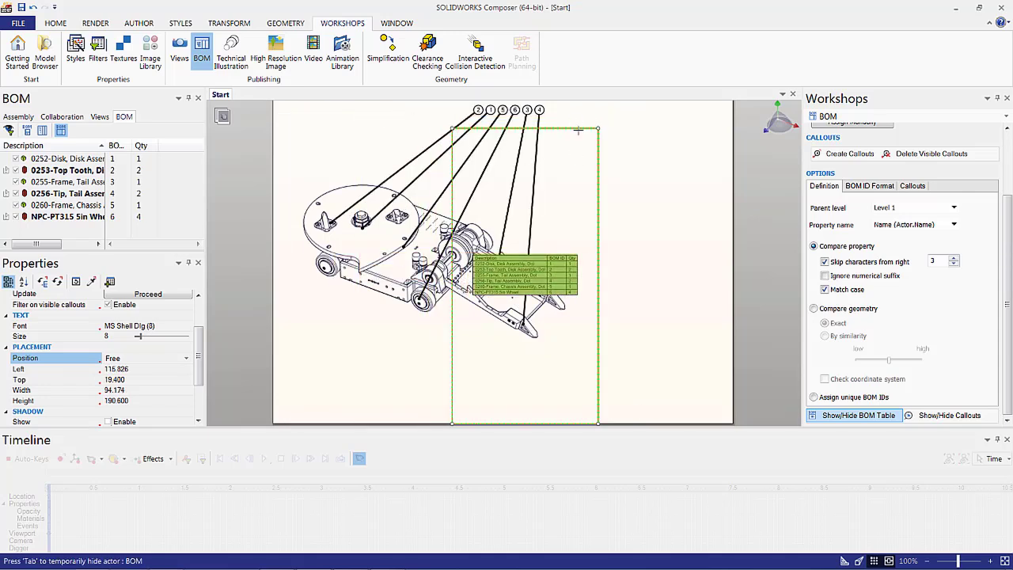
left_click_drag(575, 124, 690, 108)
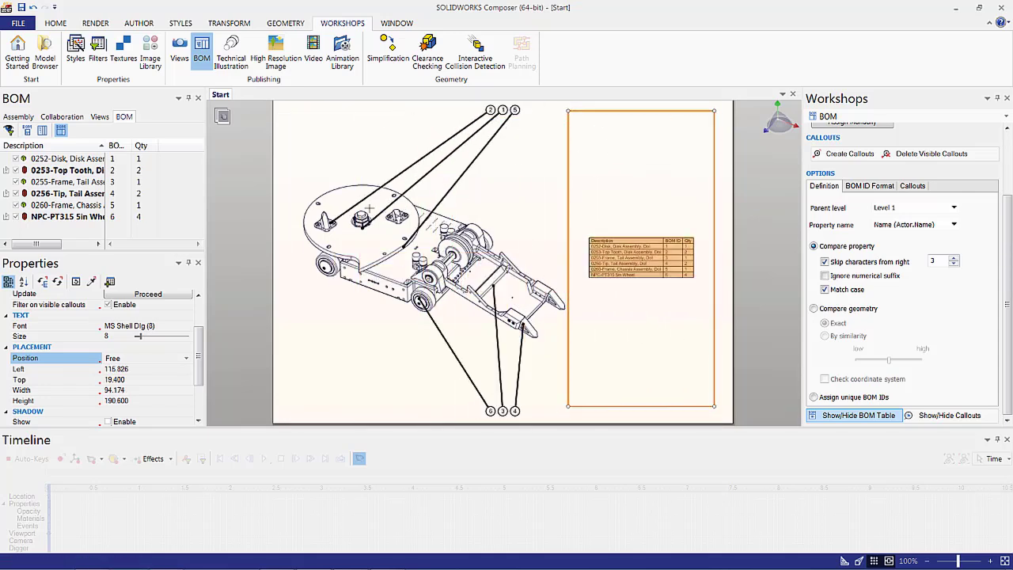
Set the BOM table's text size to 32 and deselect the table
left_click_drag(142, 341, 158, 341)
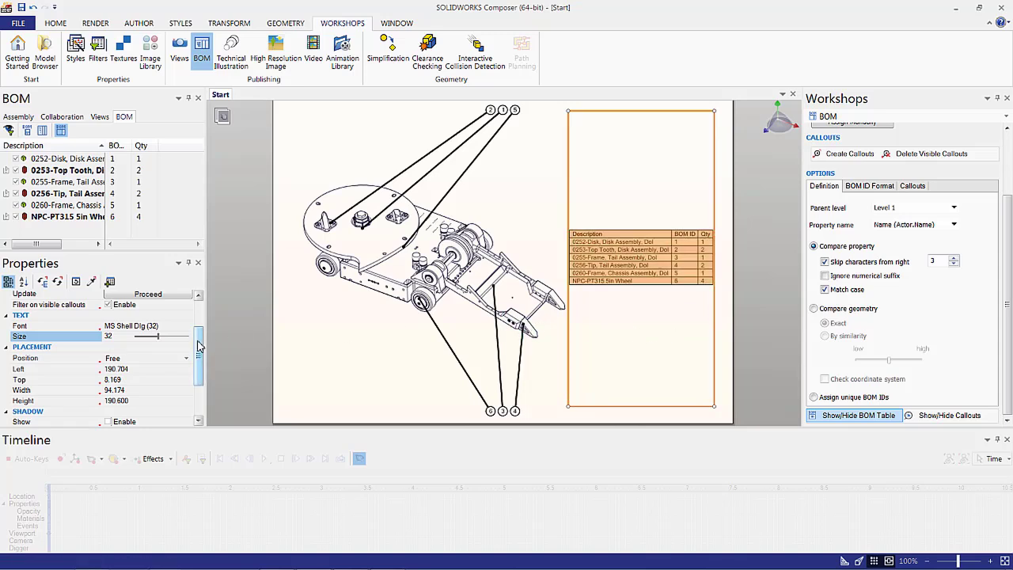
scroll(198, 350, "up", 2)
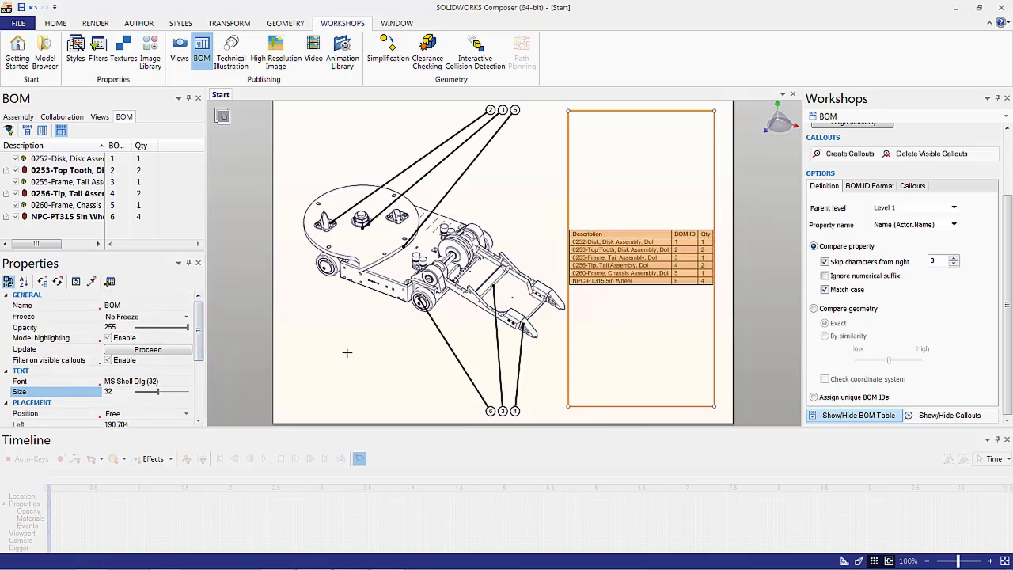
left_click(363, 353)
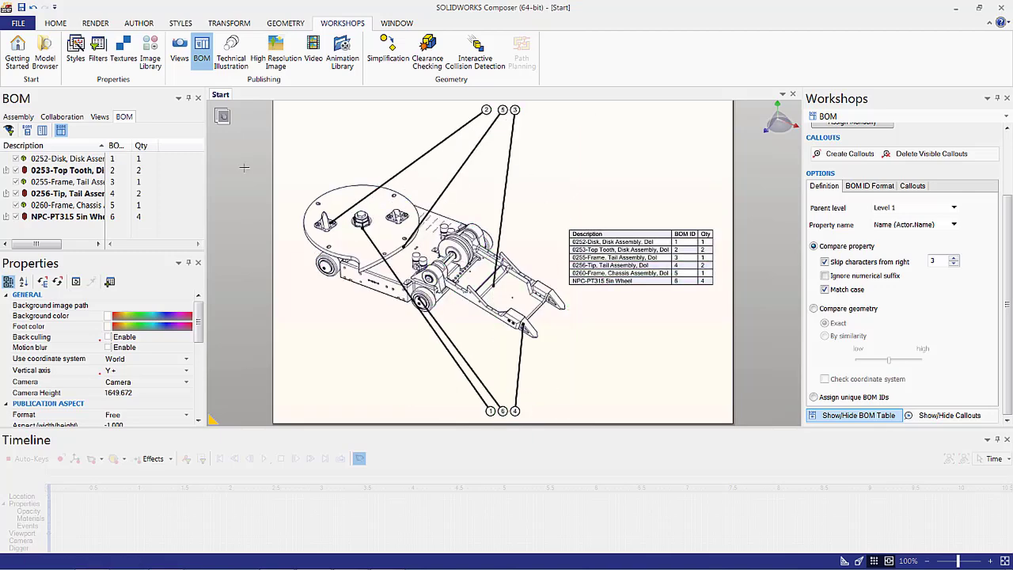
Create a horizontal magnetic line about 159 long above the robot
left_click(139, 23)
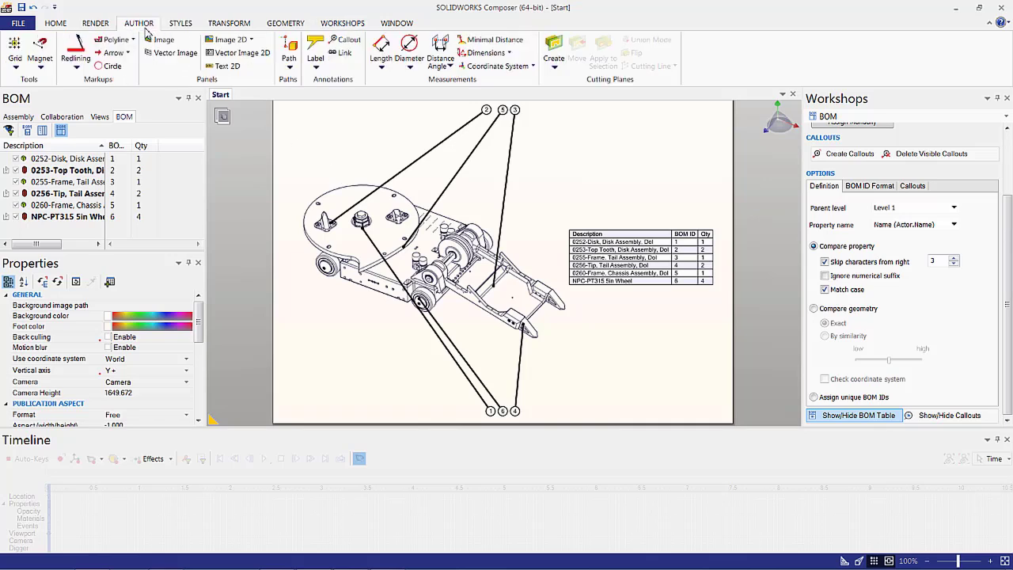
left_click(40, 66)
left_click(57, 79)
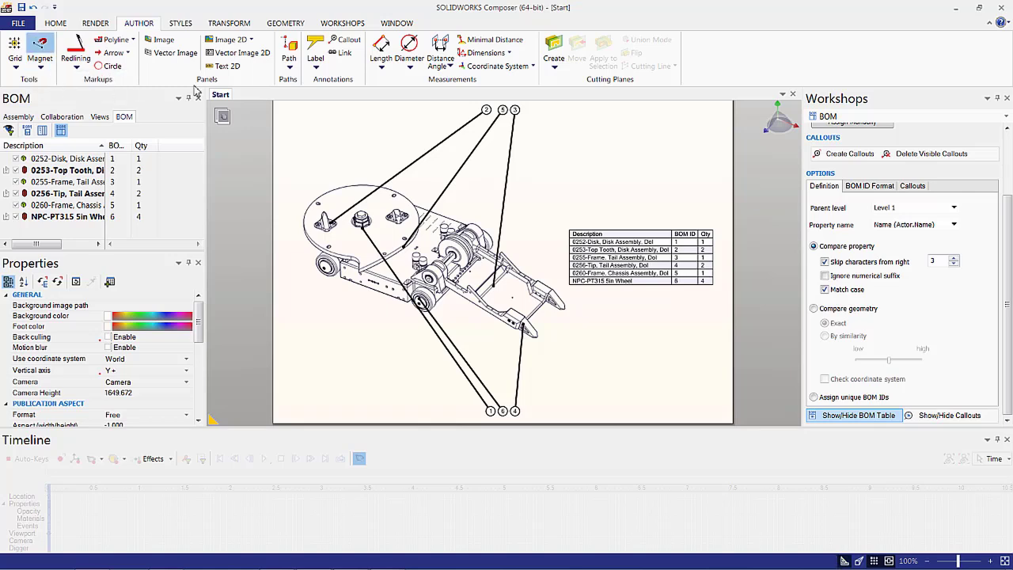
left_click(303, 138)
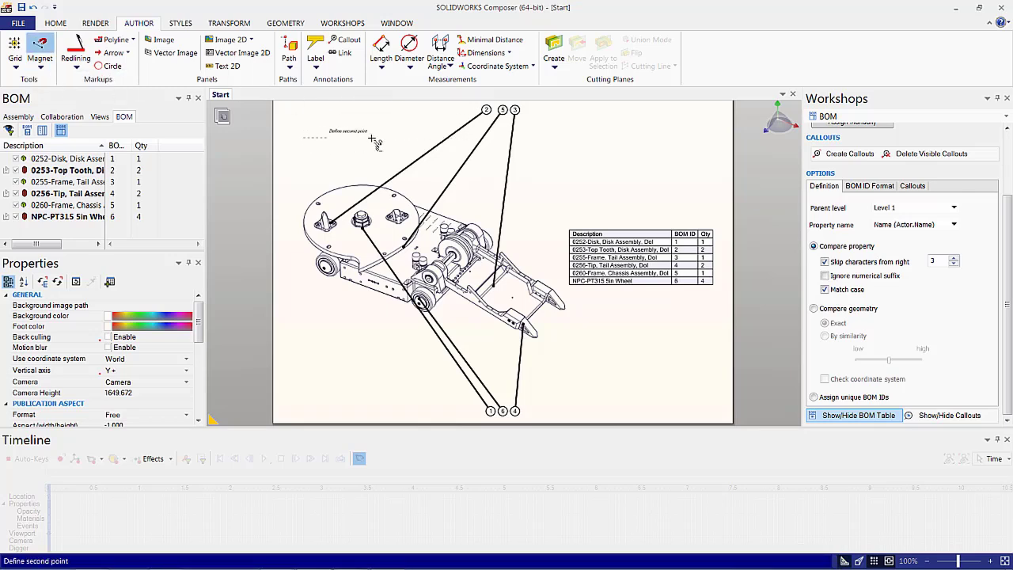
left_click(550, 137)
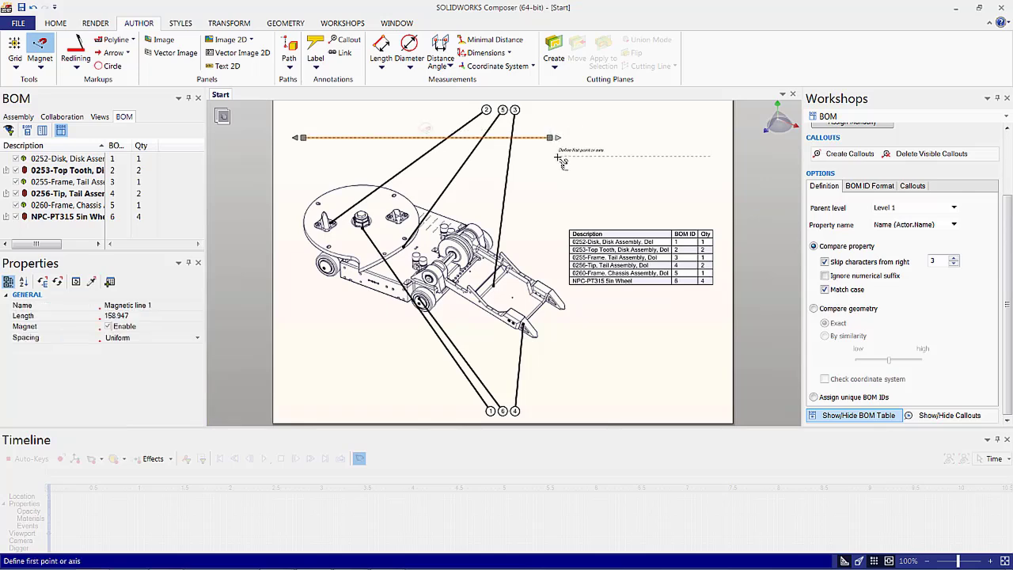
Attach callouts 2, 1, 5 and 3 to the upper magnetic line and place callout 6 below the robot
left_click_drag(558, 143, 468, 133)
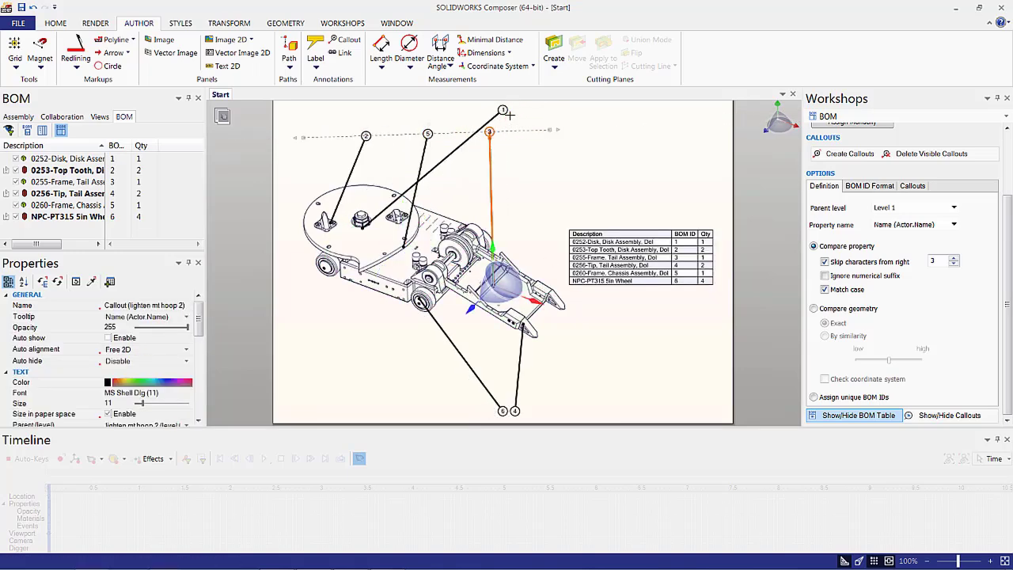
left_click_drag(503, 111, 353, 136)
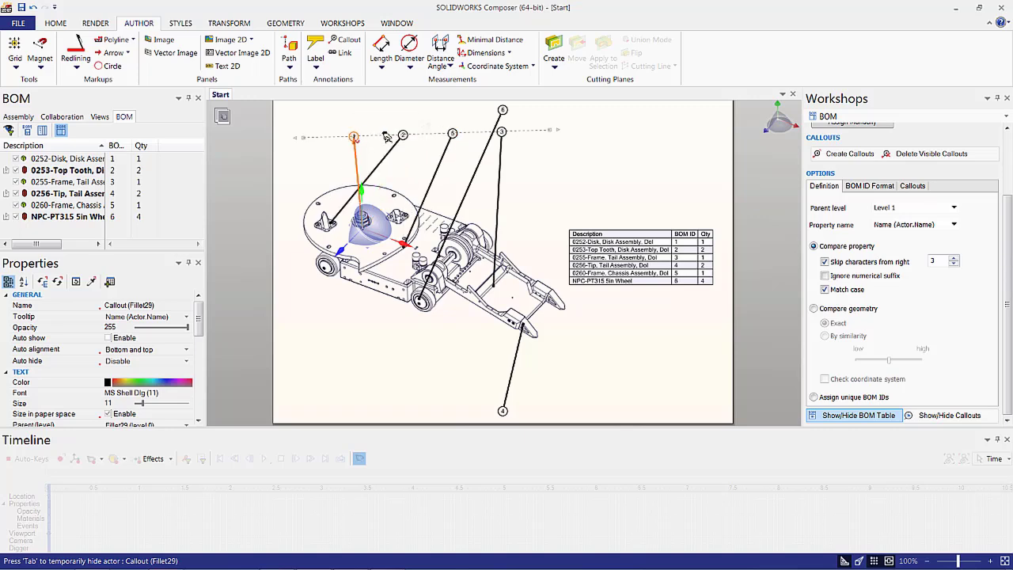
left_click(542, 184)
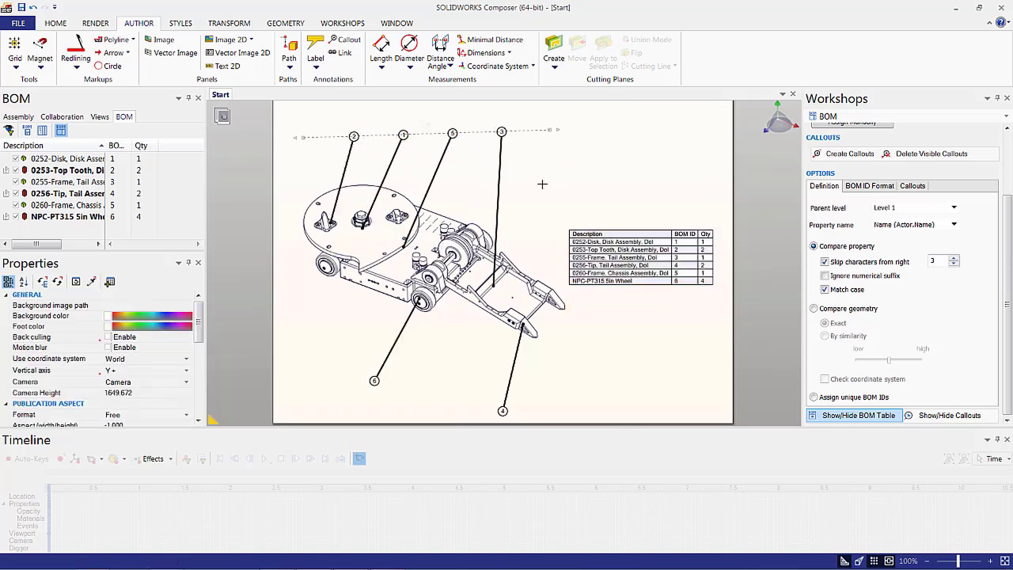
Select callouts 6 and 4, and draw a second, sloping magnetic line about 174 long across their leaders below the robot
left_click_drag(540, 414, 332, 350)
left_click(375, 378)
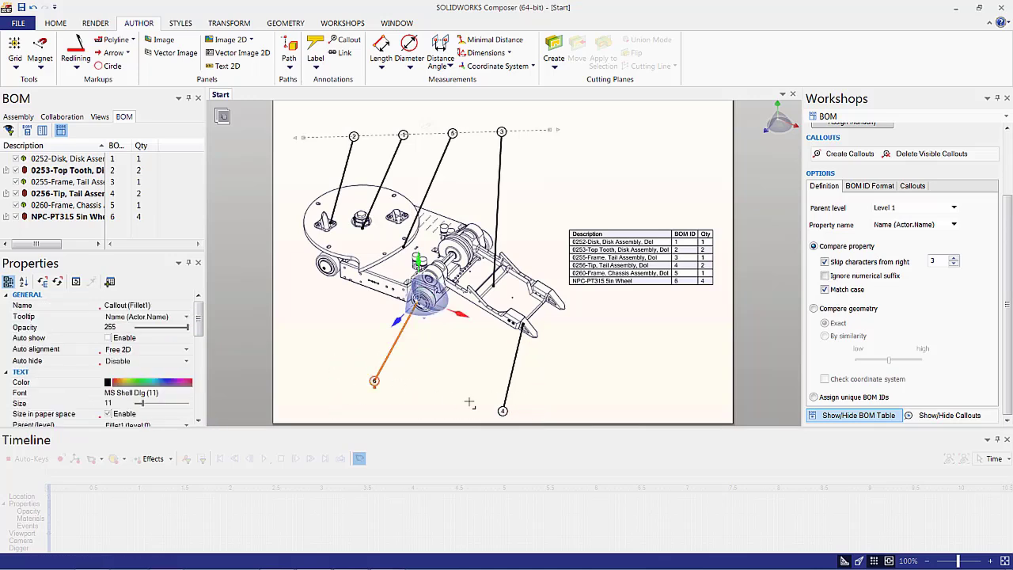
left_click(502, 409, "ctrl")
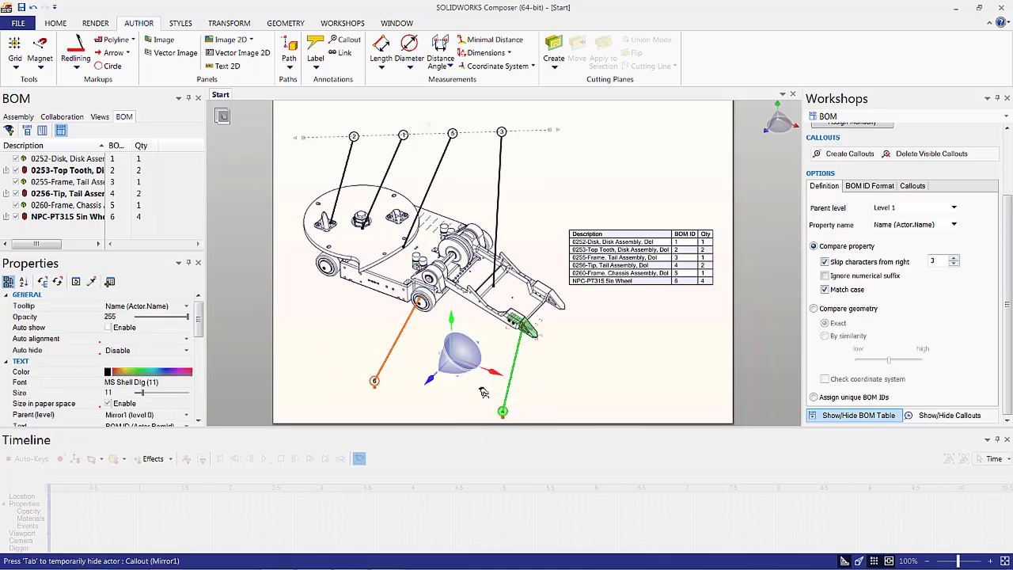
left_click(40, 47)
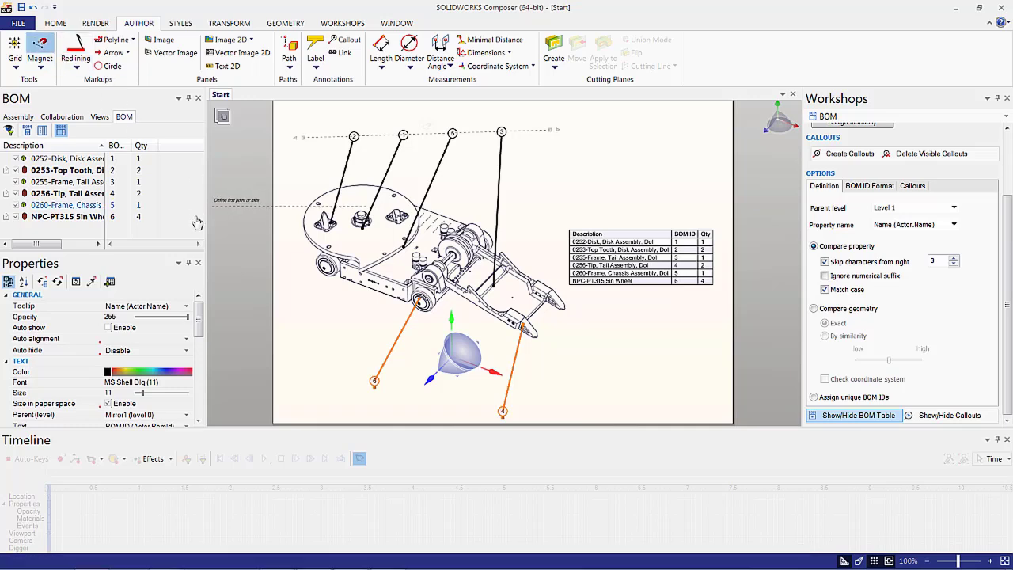
left_click(305, 359)
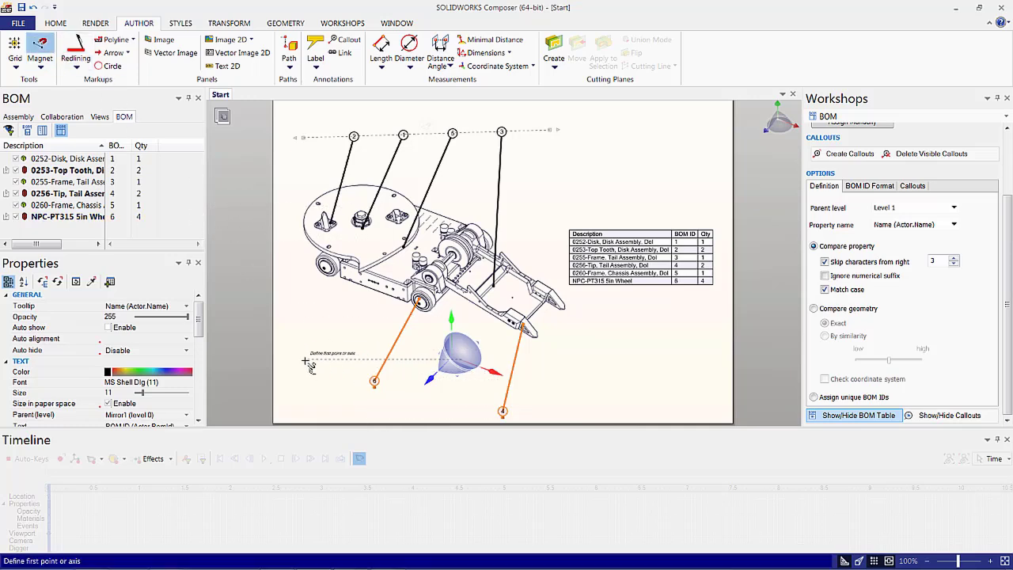
left_click(576, 403)
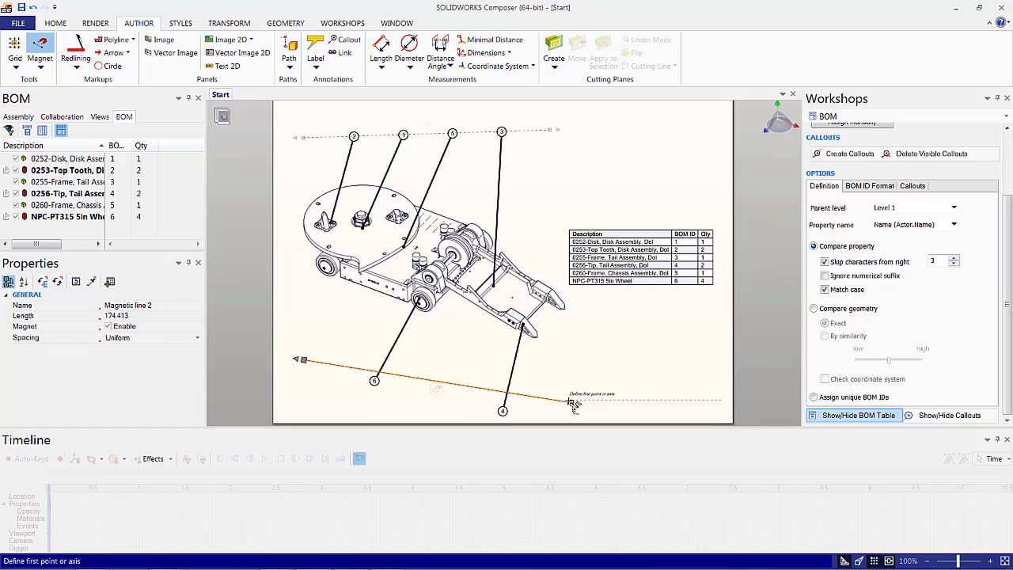
Shorten the lower magnetic line to about 153 and attach callouts 6 and 4 to it
left_click(573, 403)
key("Escape")
left_click_drag(573, 402, 524, 408)
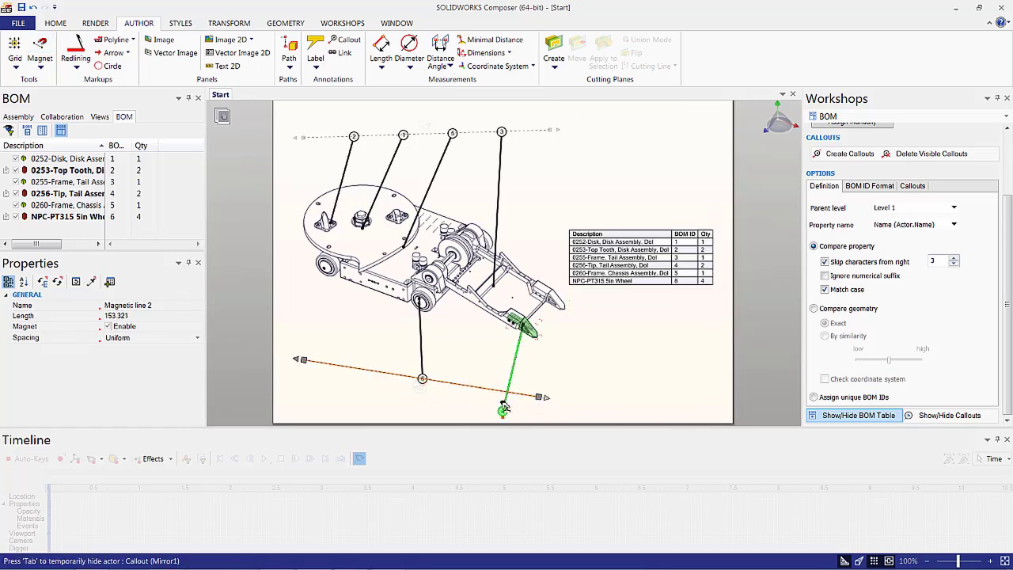
left_click(310, 327)
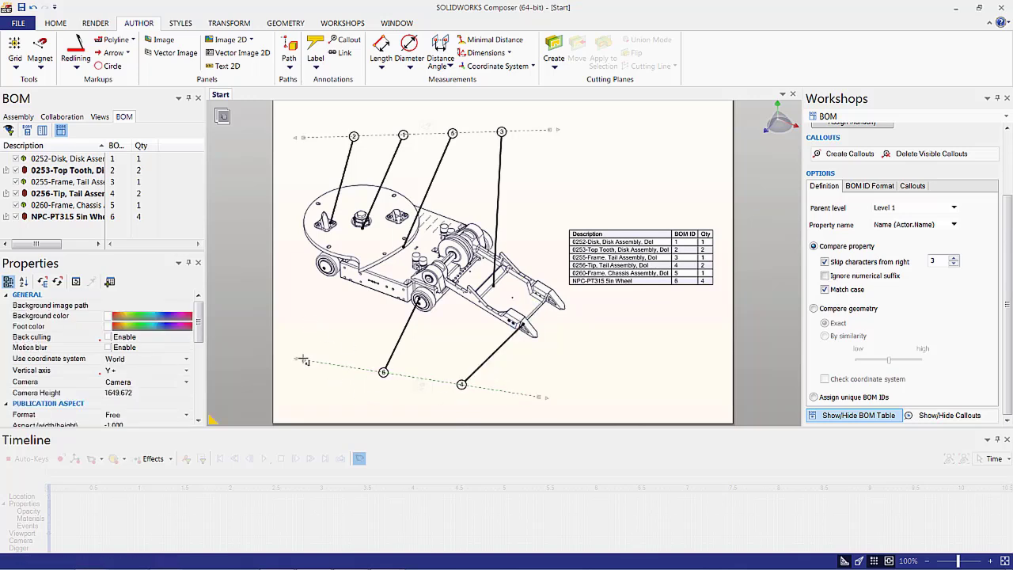
Reposition the endpoints of both magnetic lines so the callout rows slope parallel to the robot
left_click_drag(303, 361, 303, 325)
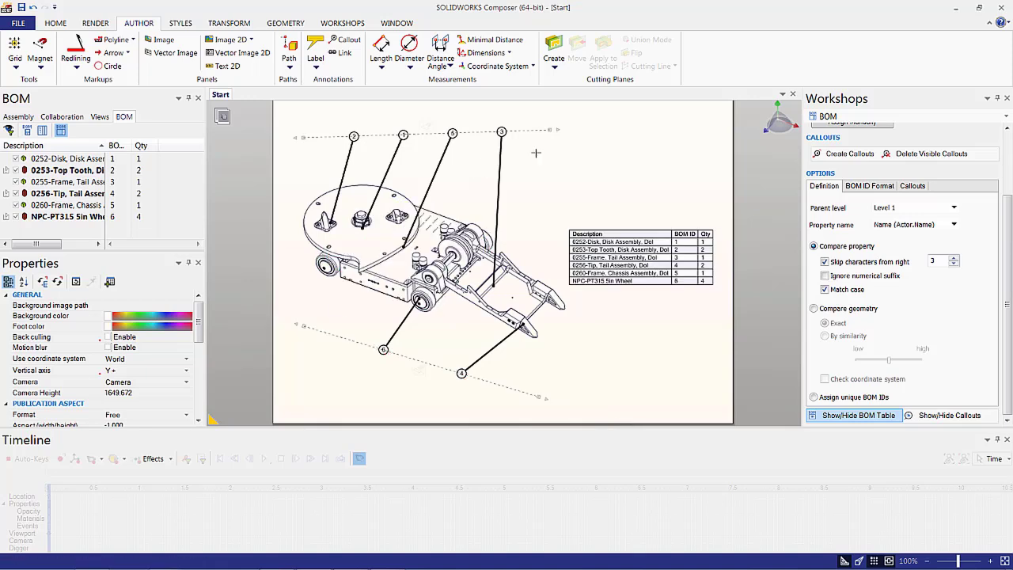
left_click_drag(552, 129, 580, 190)
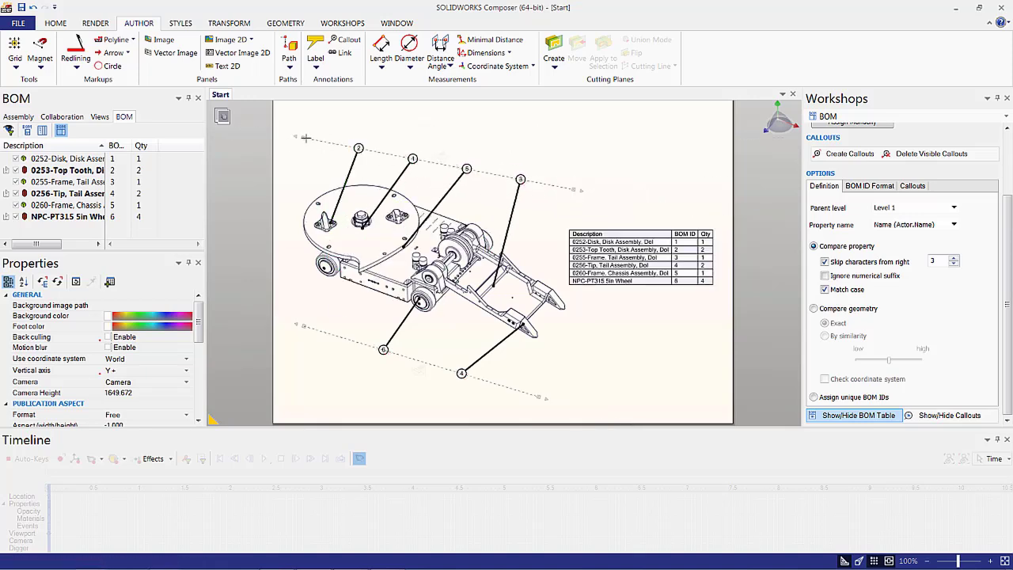
left_click_drag(306, 138, 331, 113)
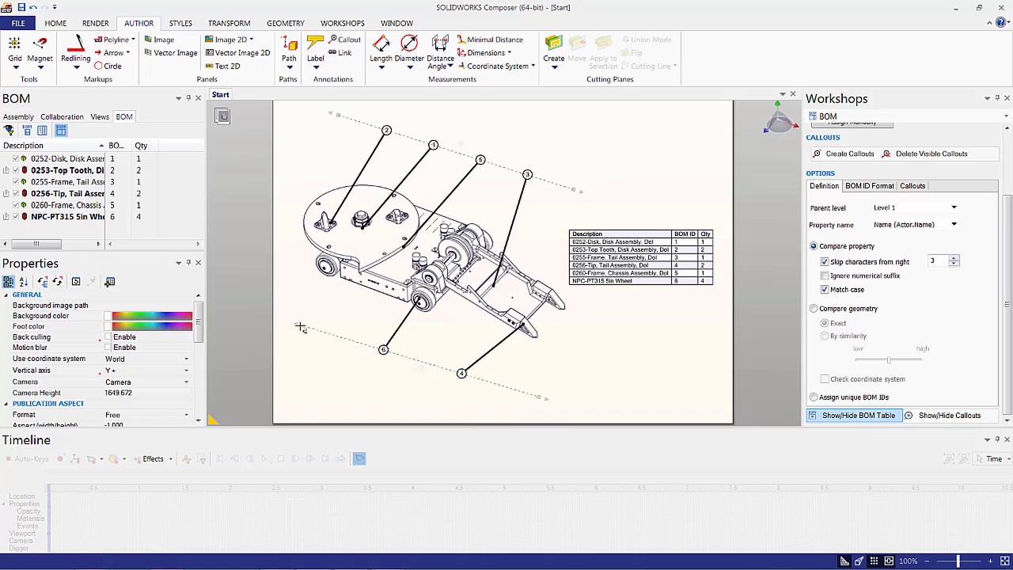
Shorten the lower magnetic line at the callout 6 end to bring callouts 6 and 4 closer together
left_click_drag(301, 326, 383, 346)
left_click(347, 413)
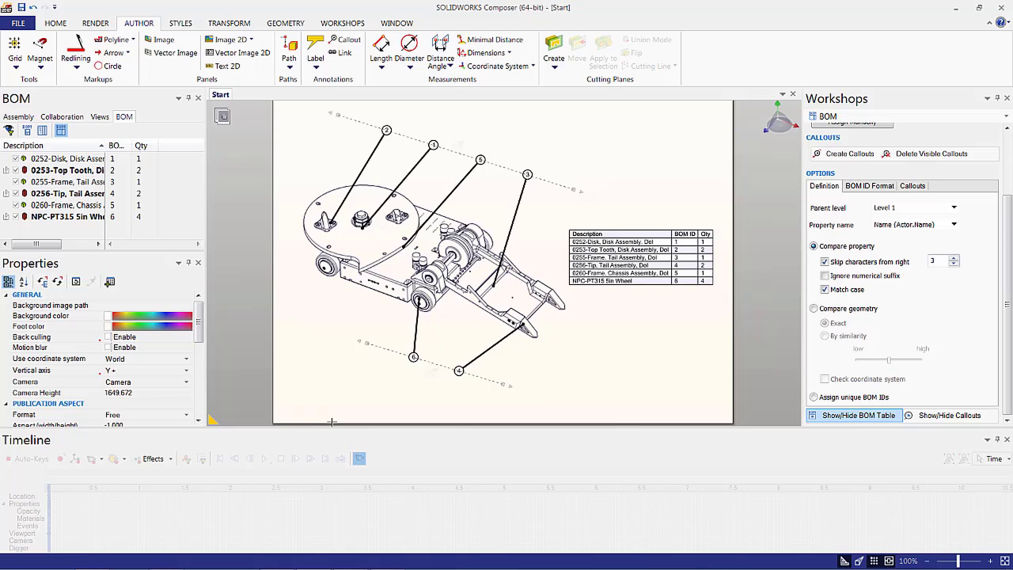
Select all six callouts above and below the robot and enlarge their text size
left_click_drag(360, 111, 553, 184)
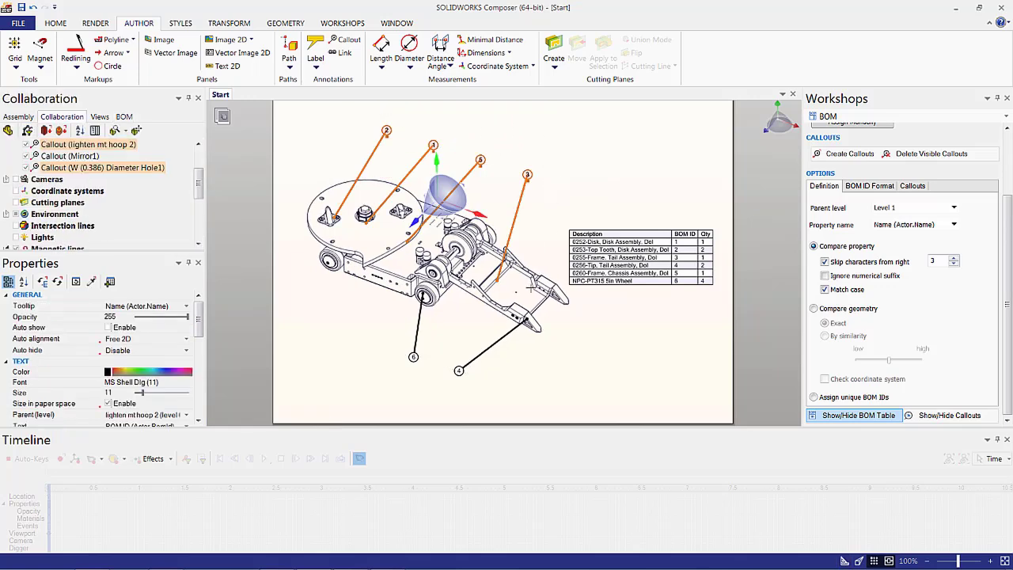
left_click_drag(346, 342, 484, 402, "ctrl")
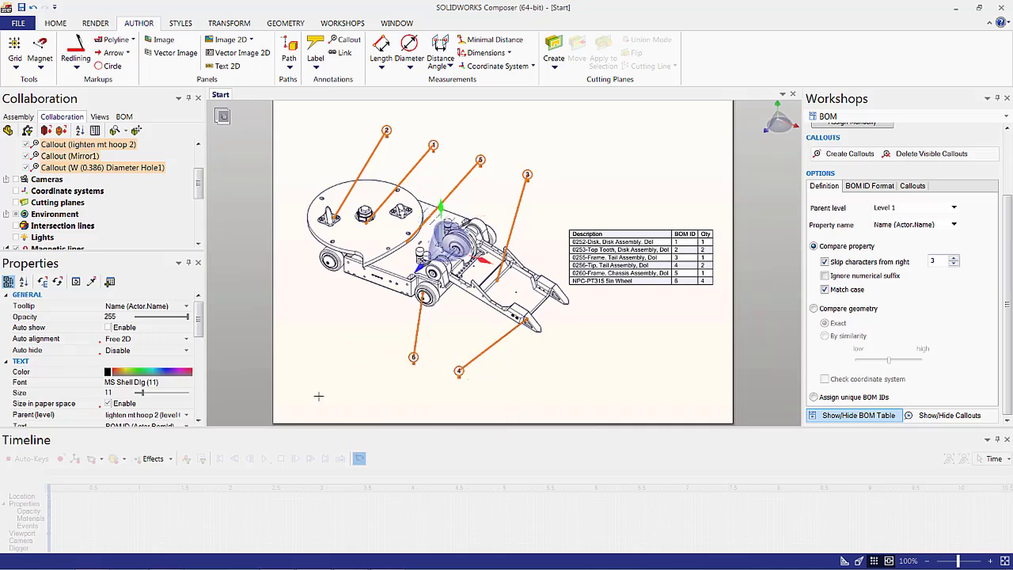
left_click(206, 337)
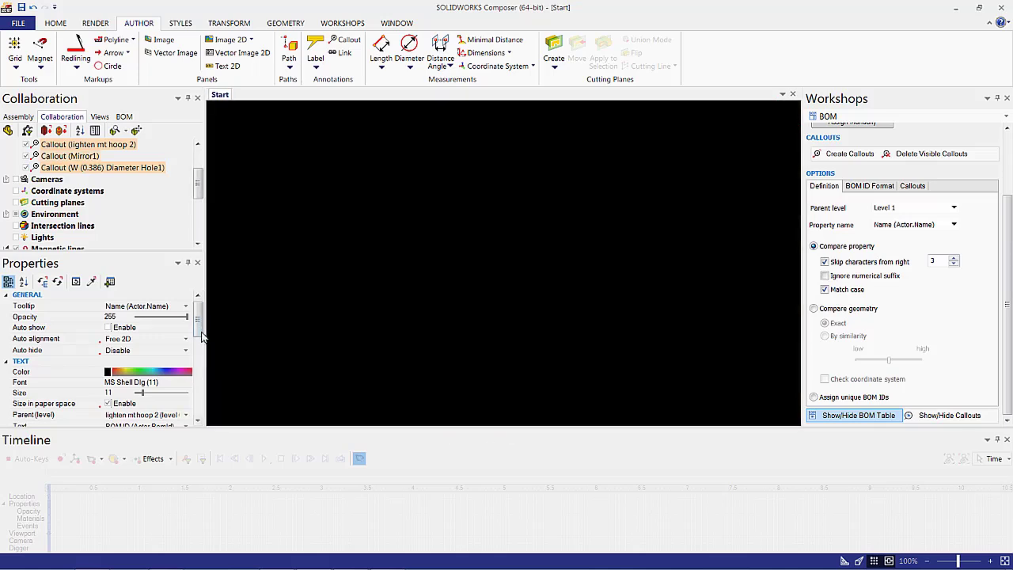
scroll(145, 349, "down", 2)
left_click_drag(145, 348, 154, 346)
left_click(264, 327)
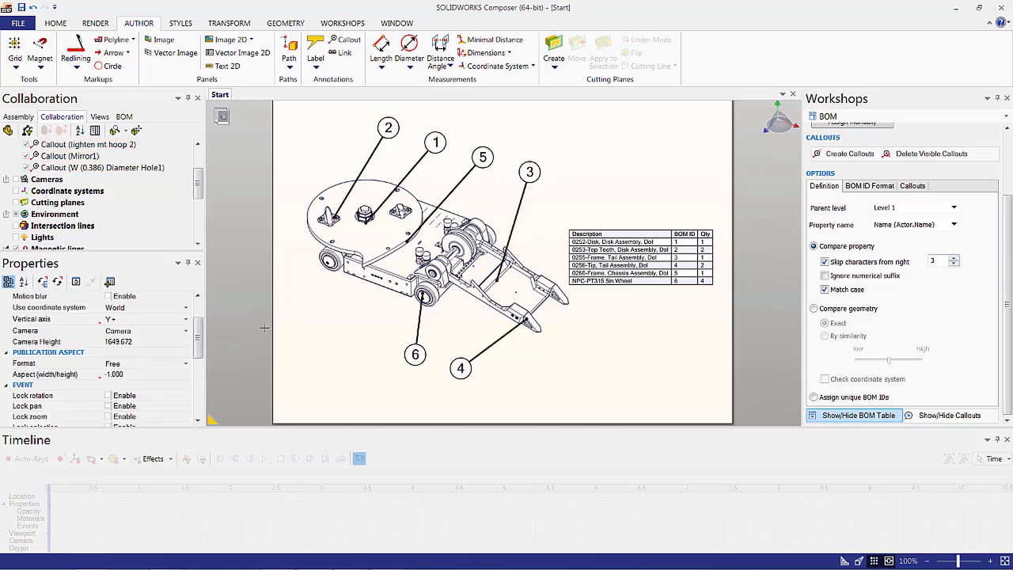
Look through the saved views from the newest, View 15, back to View 1
scroll(199, 178, "up", 2)
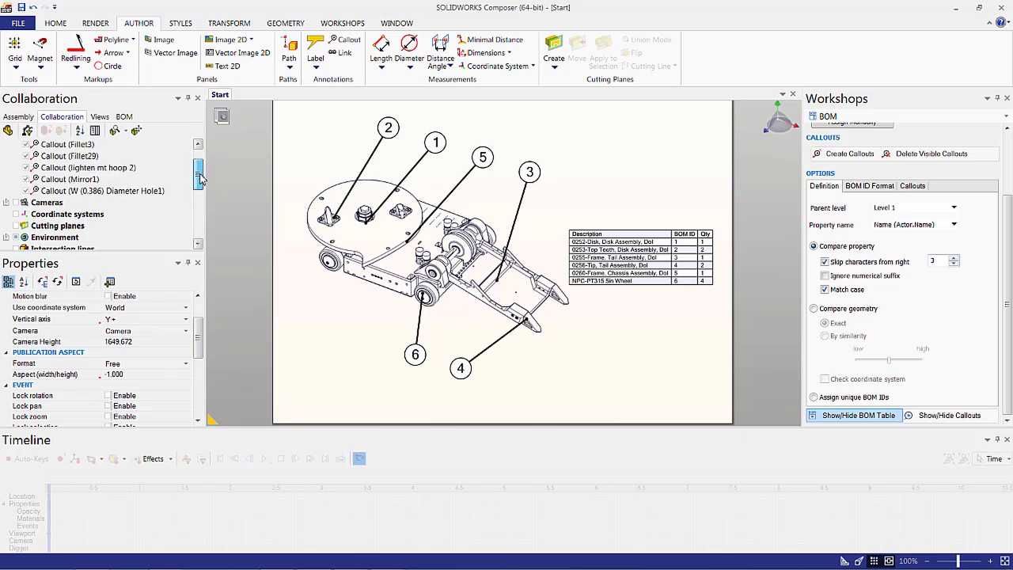
left_click(99, 116)
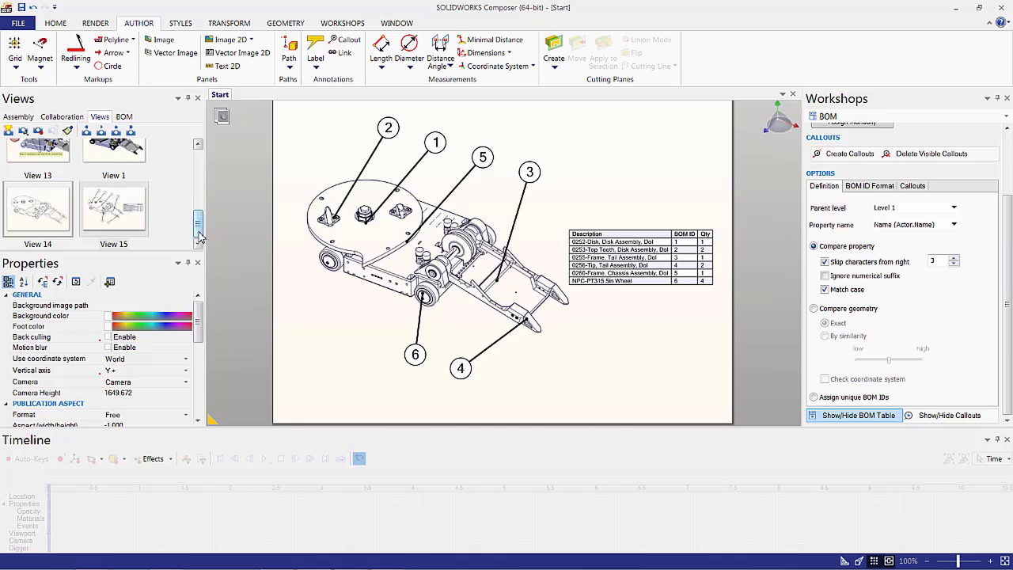
left_click_drag(199, 235, 198, 159)
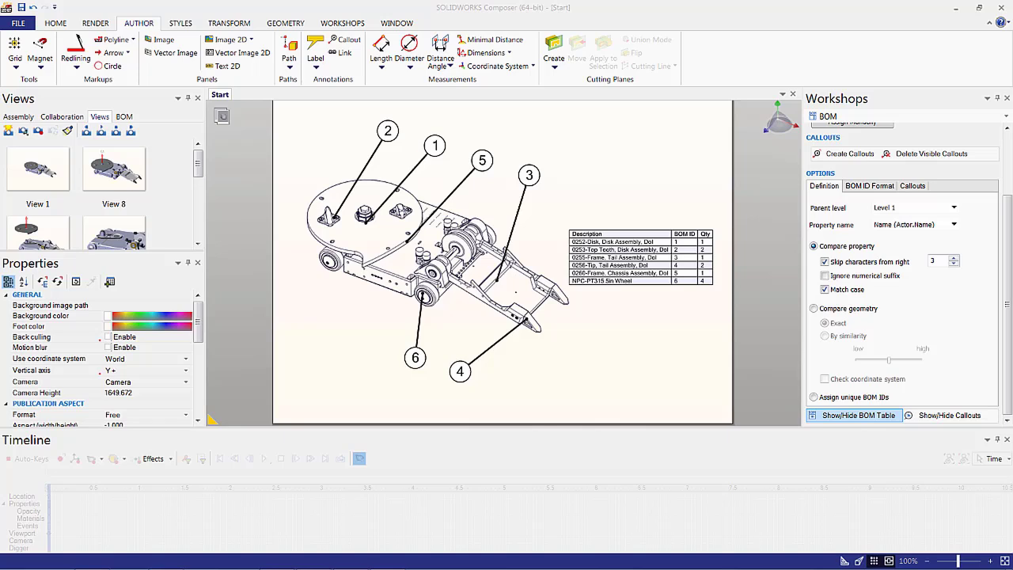
left_click(19, 23)
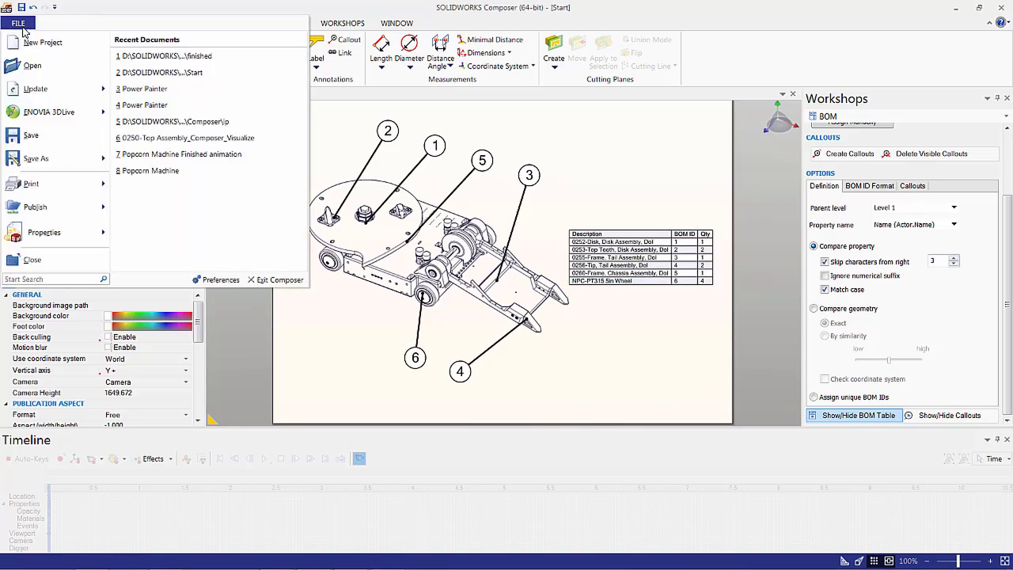
mouse_move(43, 92)
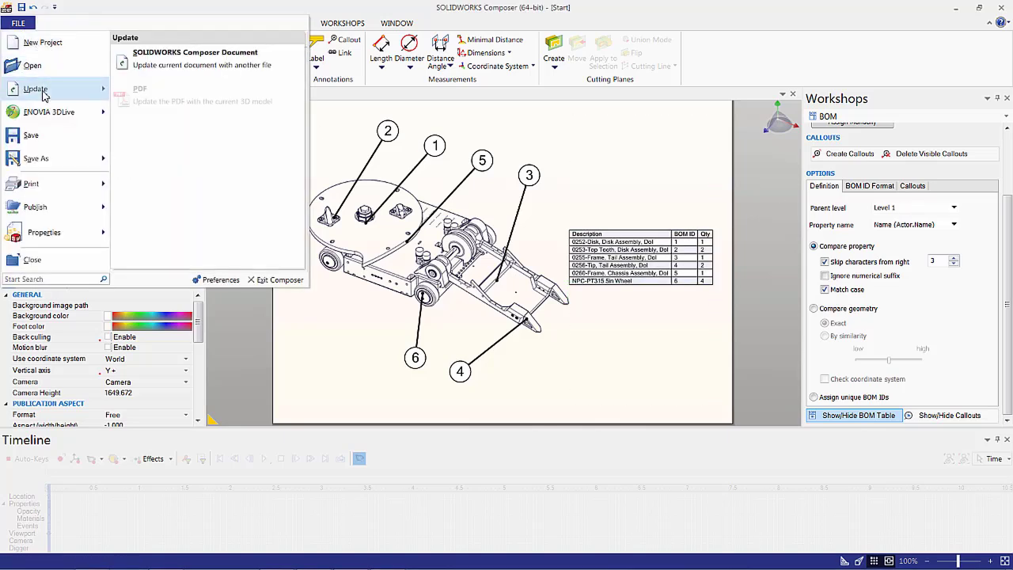
left_click(225, 63)
left_click(536, 188)
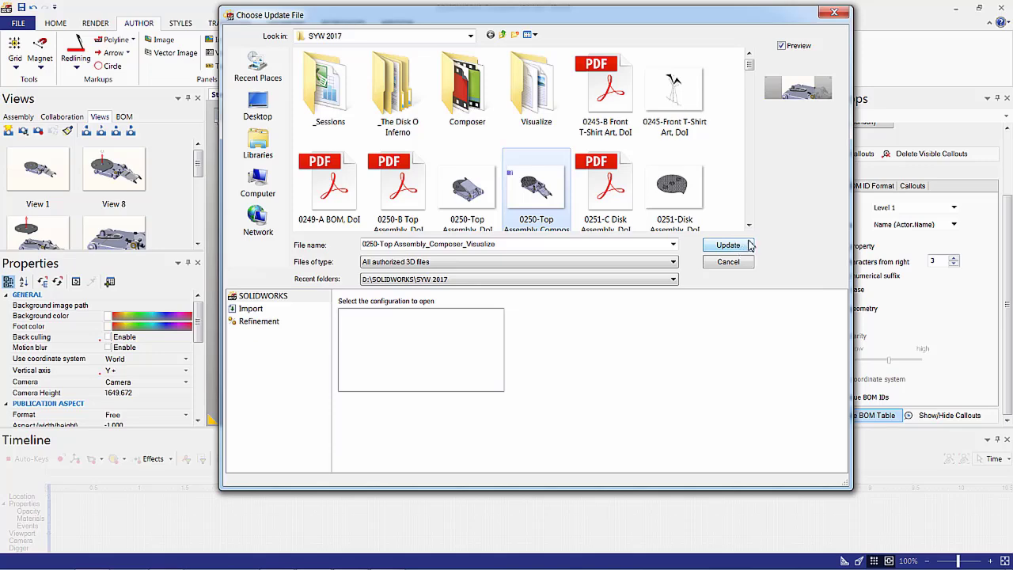
left_click(826, 16)
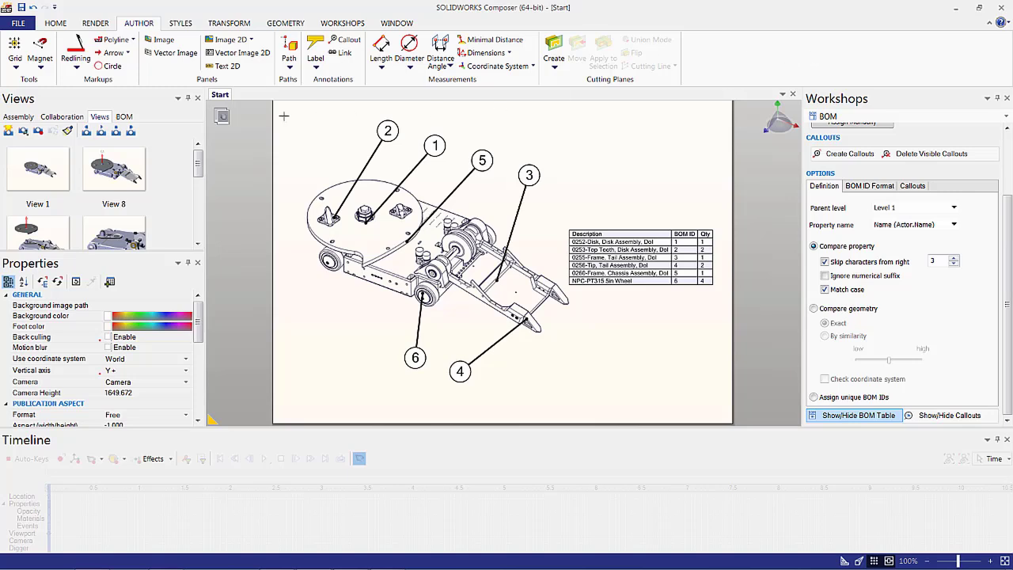
Set up high-resolution image output with the Cover profile at 1920 pixels wide, using the document's paper size
left_click_drag(198, 168, 233, 163)
left_click(342, 23)
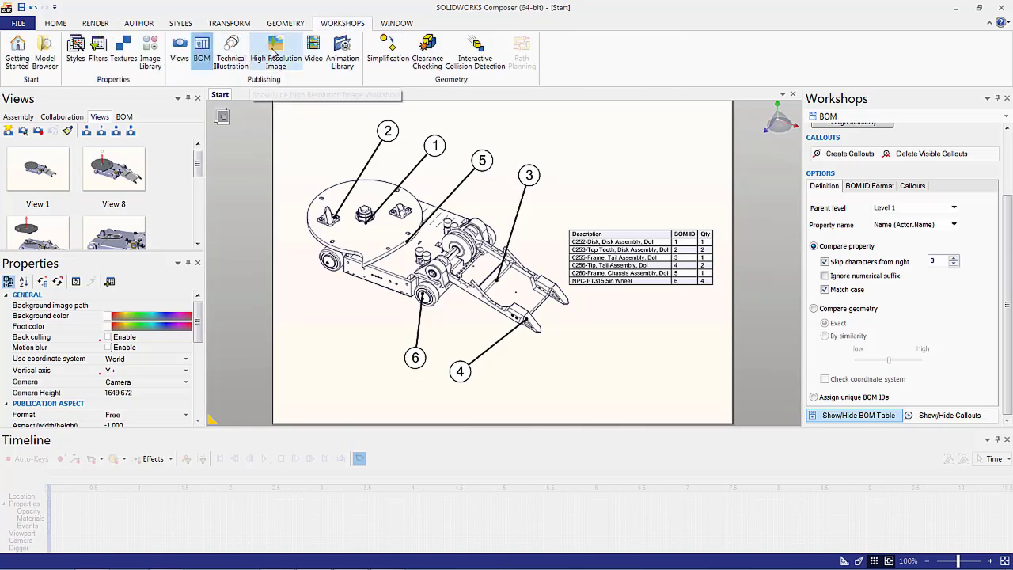
left_click(268, 54)
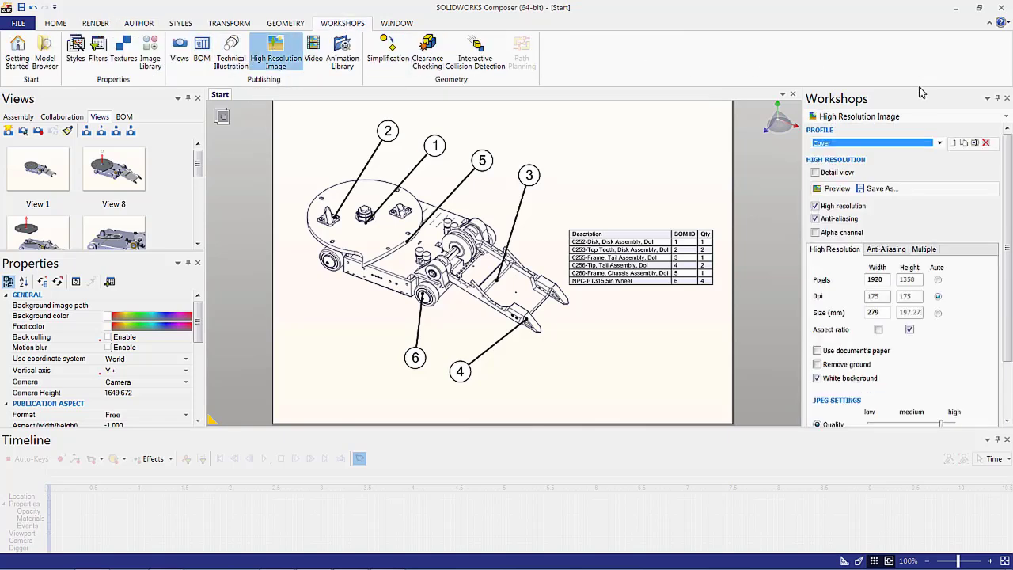
left_click(860, 143)
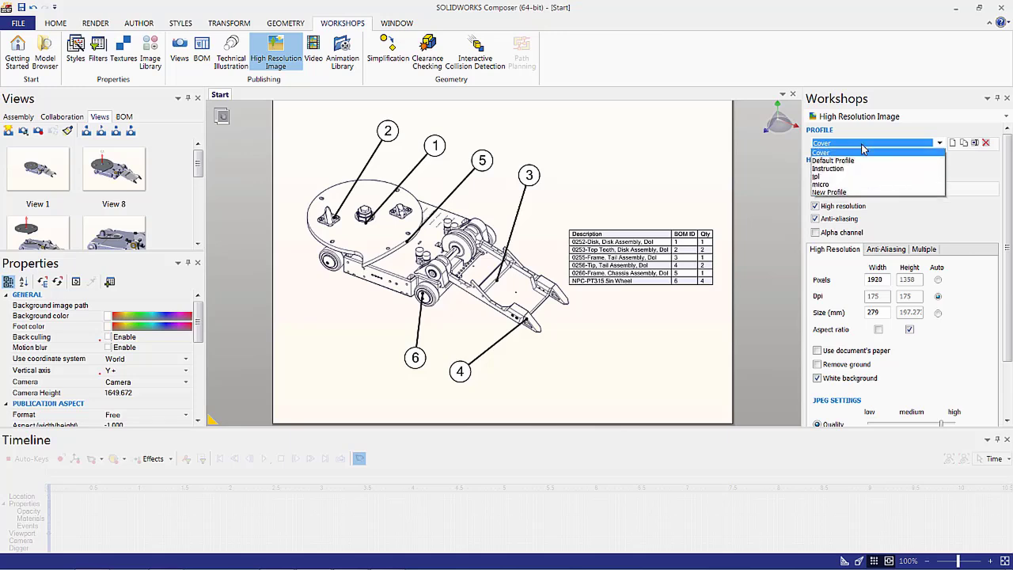
left_click(976, 166)
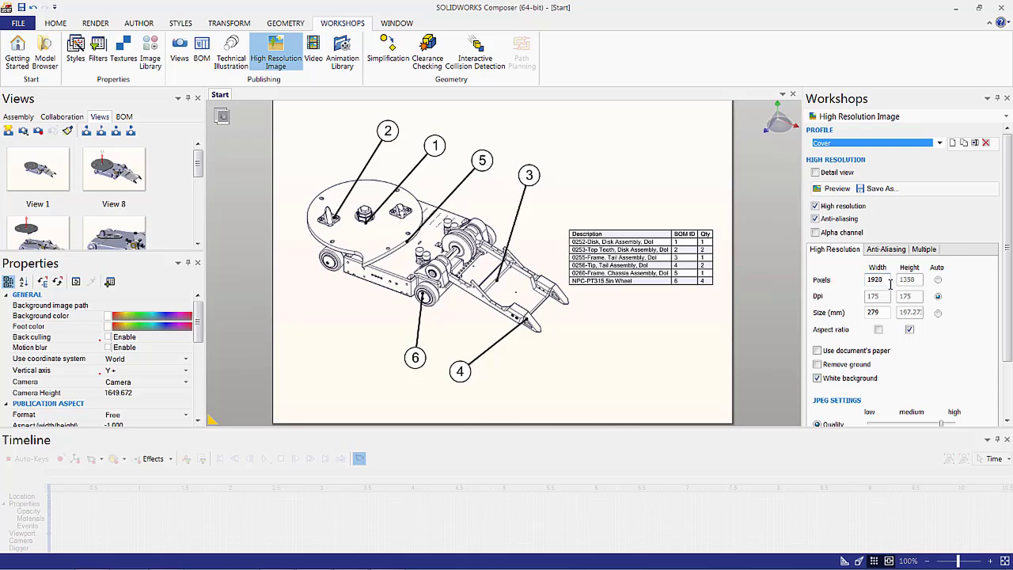
left_click_drag(886, 281, 859, 280)
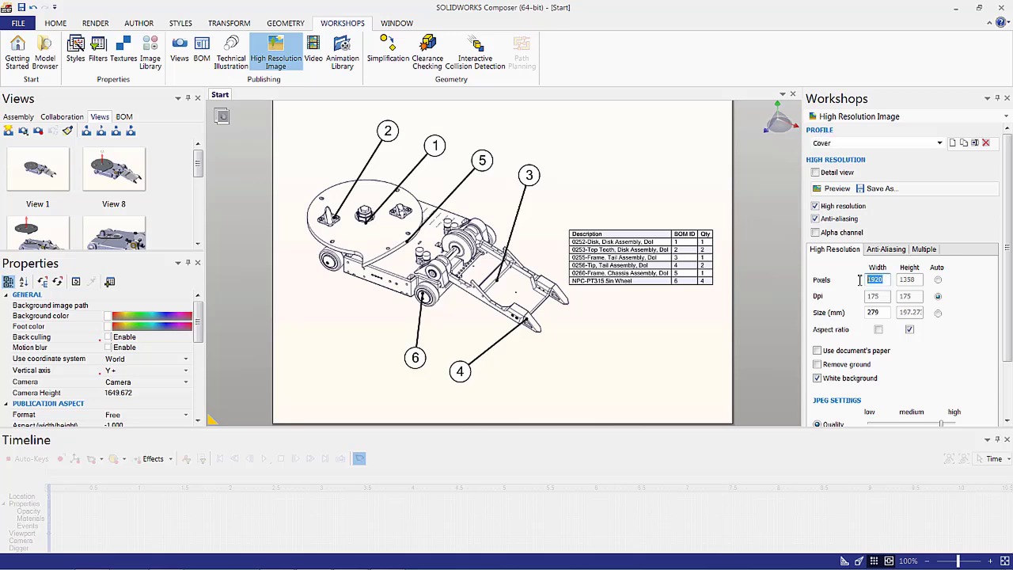
left_click(950, 353)
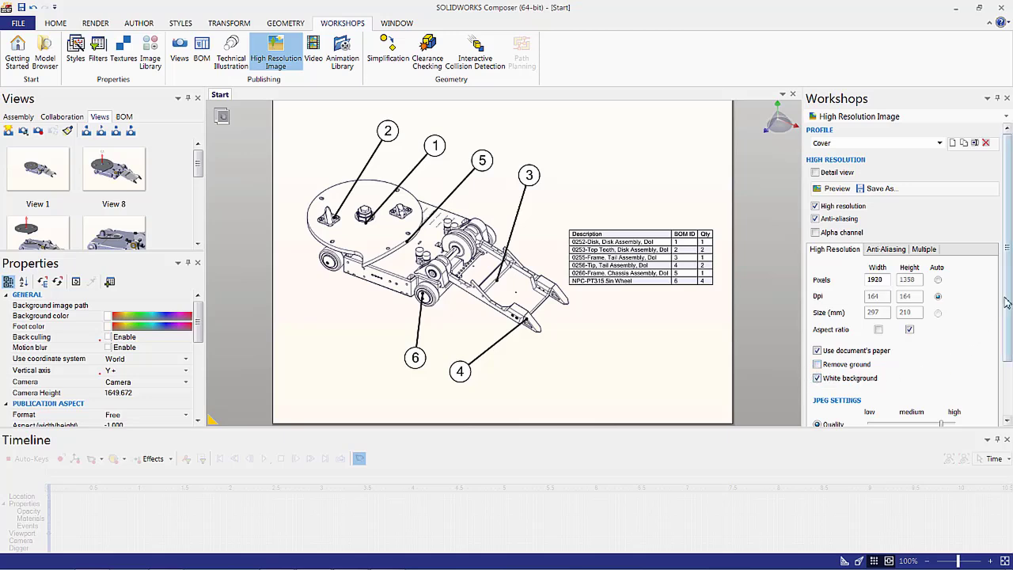
Check the multiple-image output options for Views and their file-name template %filename%_%viewname%
left_click(922, 250)
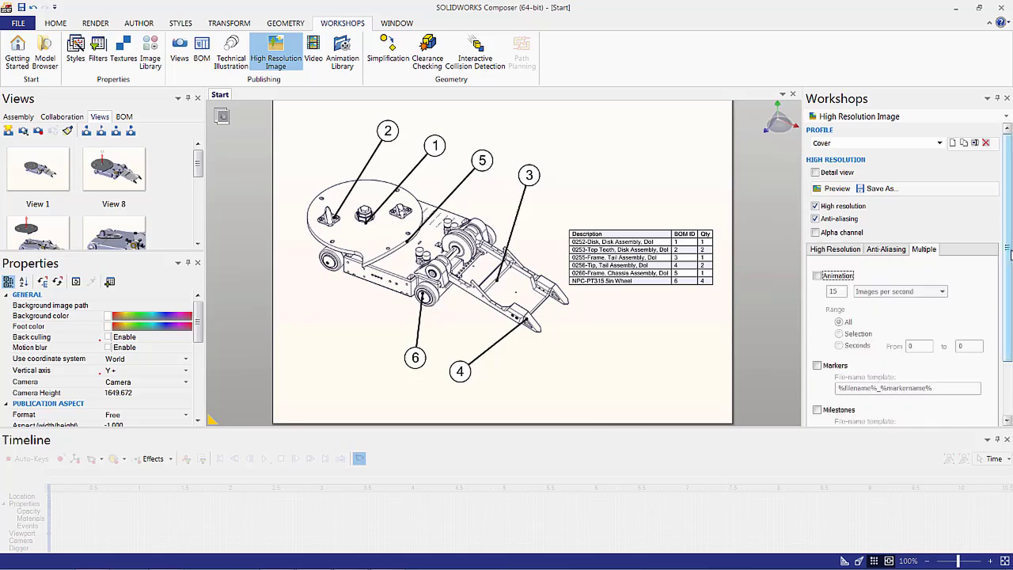
scroll(1009, 321, "down", 3)
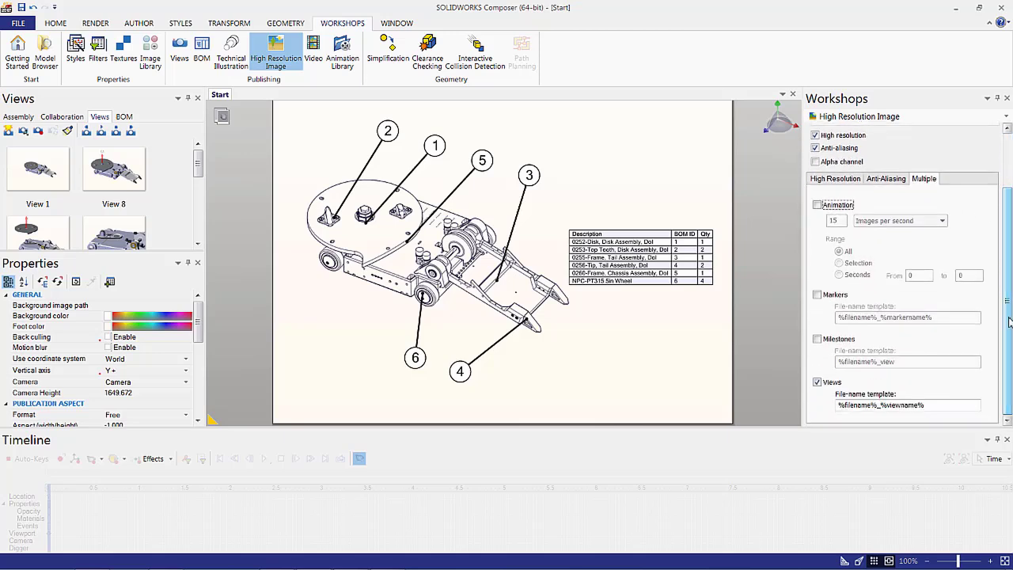
left_click(849, 405)
scroll(898, 212, "up", 3)
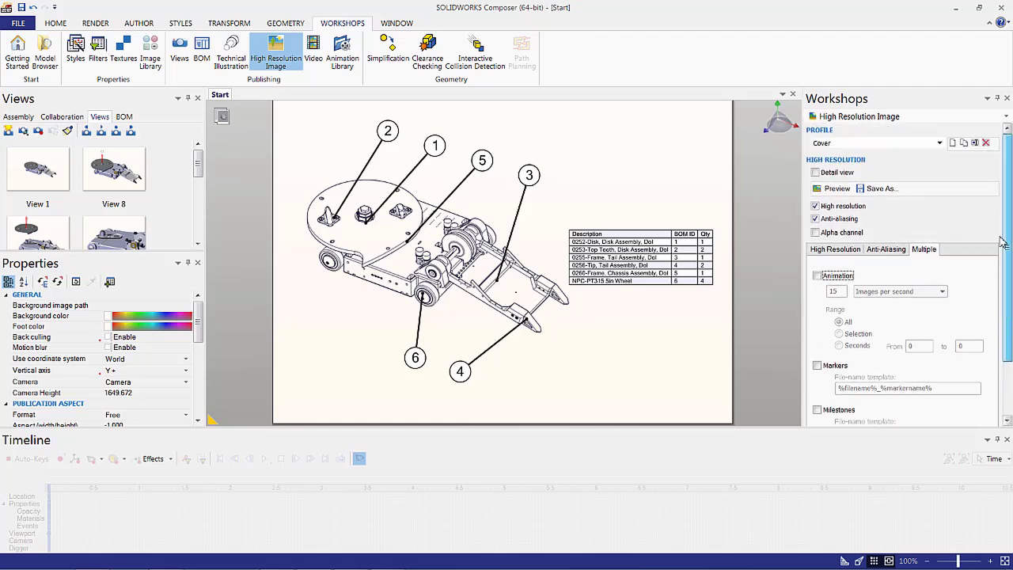
Export the saved views as JPEG images with the base name Start into a new folder called image test inside SYW 2017
left_click(878, 188)
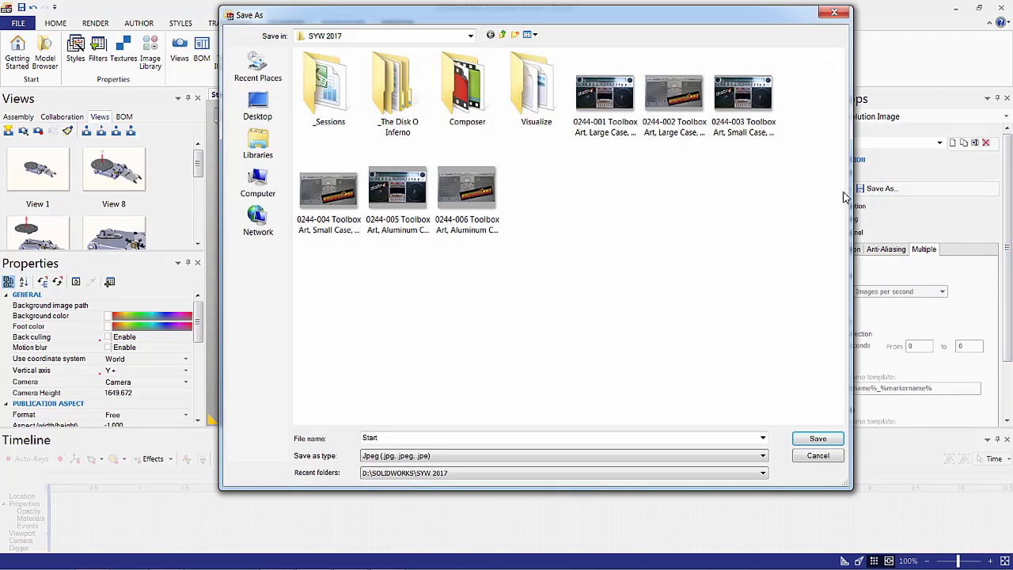
right_click(602, 192)
mouse_move(642, 301)
left_click(721, 301)
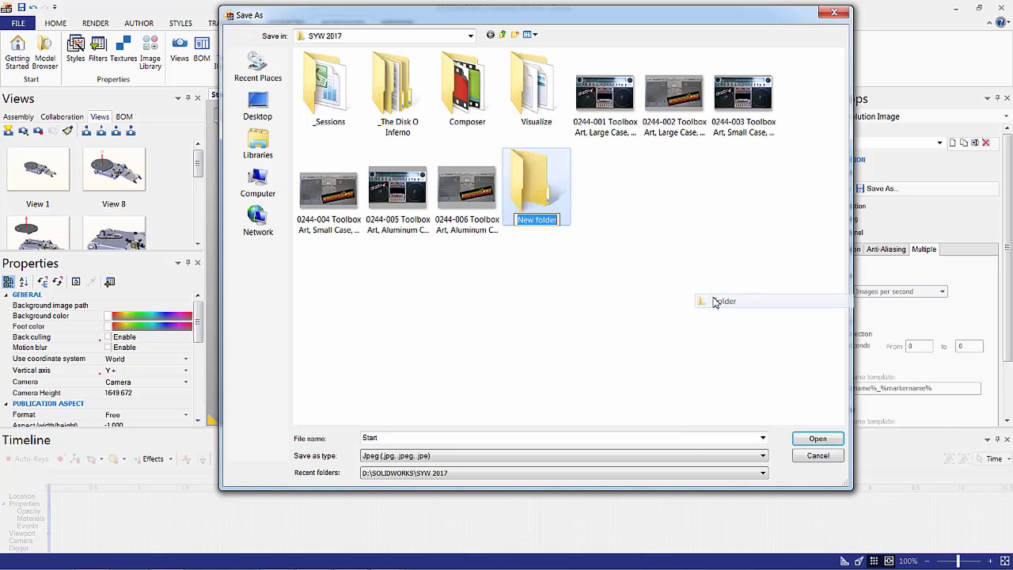
type("inage t")
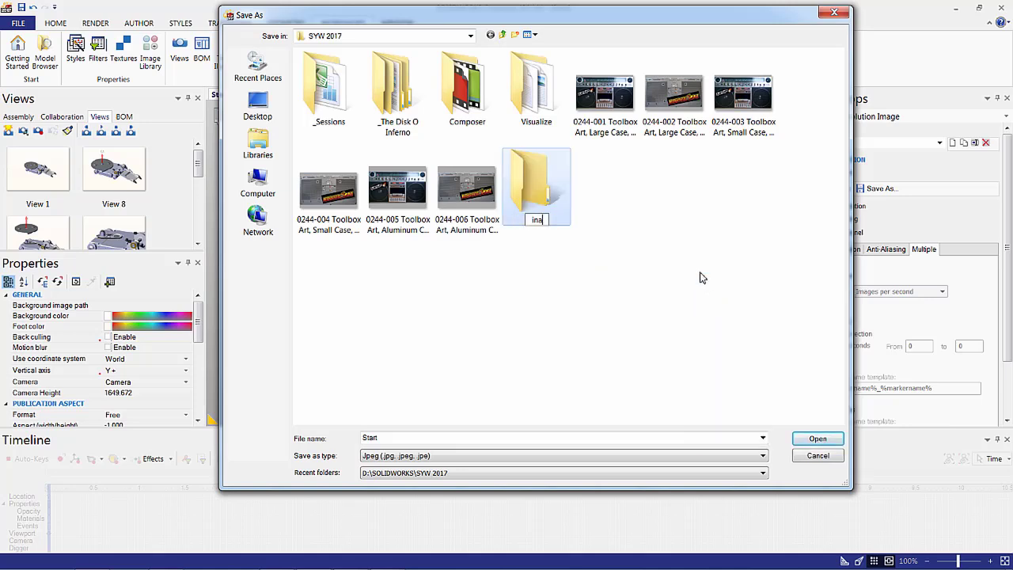
type("est")
key("Return")
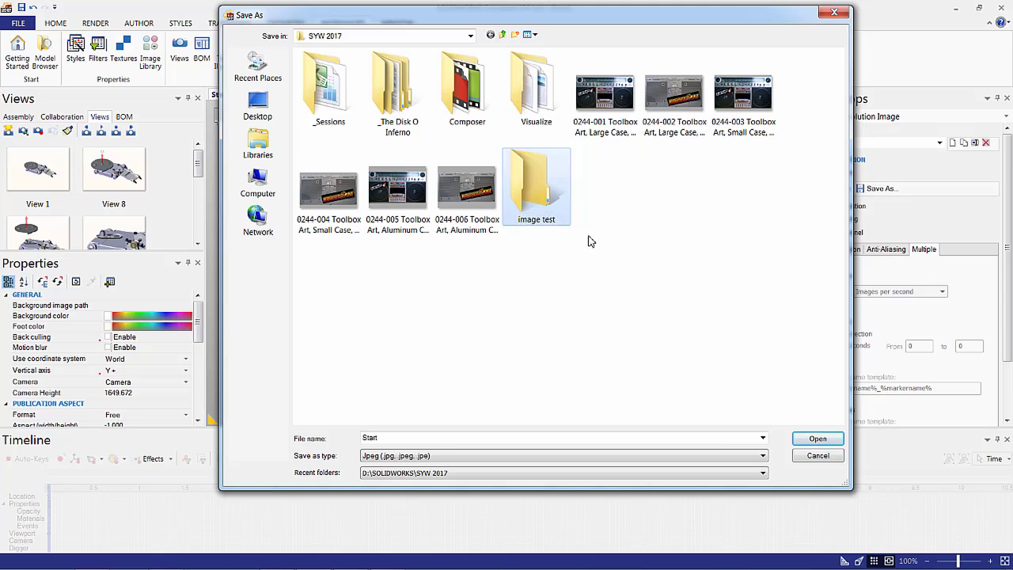
double_click(549, 207)
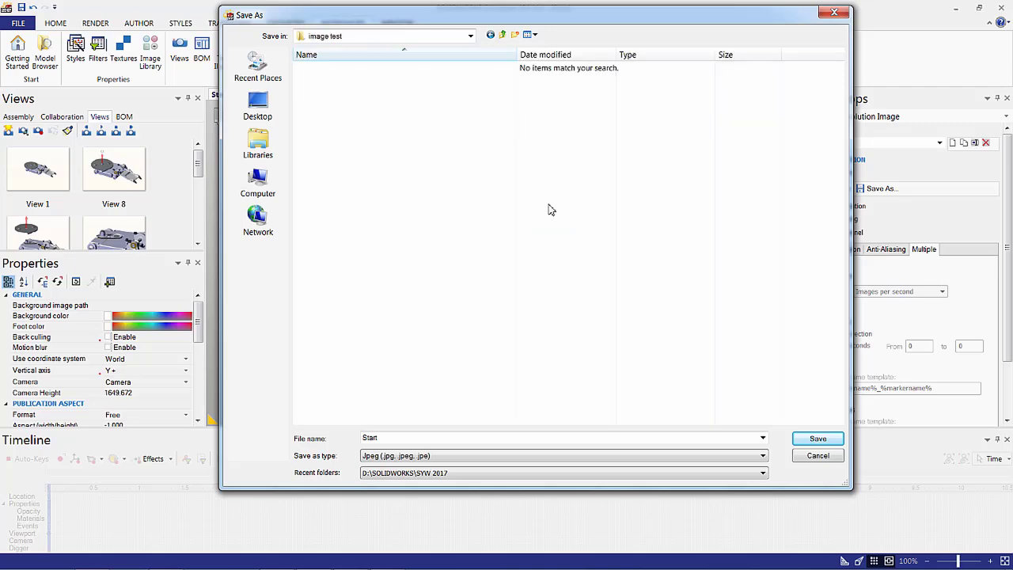
left_click(816, 439)
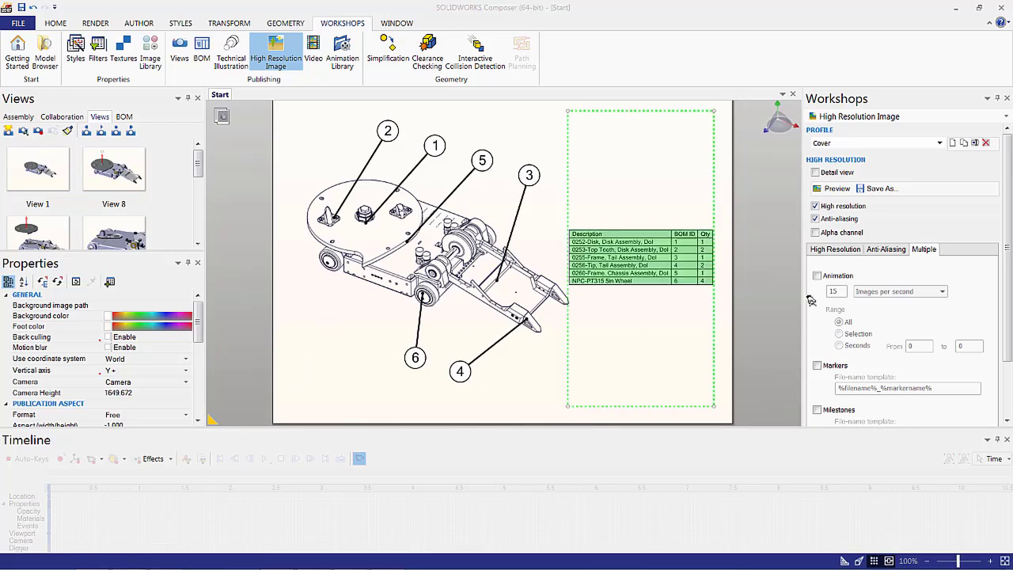
Switch to Windows Explorer and preview the exported view images in the image test folder, including Start_View 1_1, 12 and 15
double_click(584, 11)
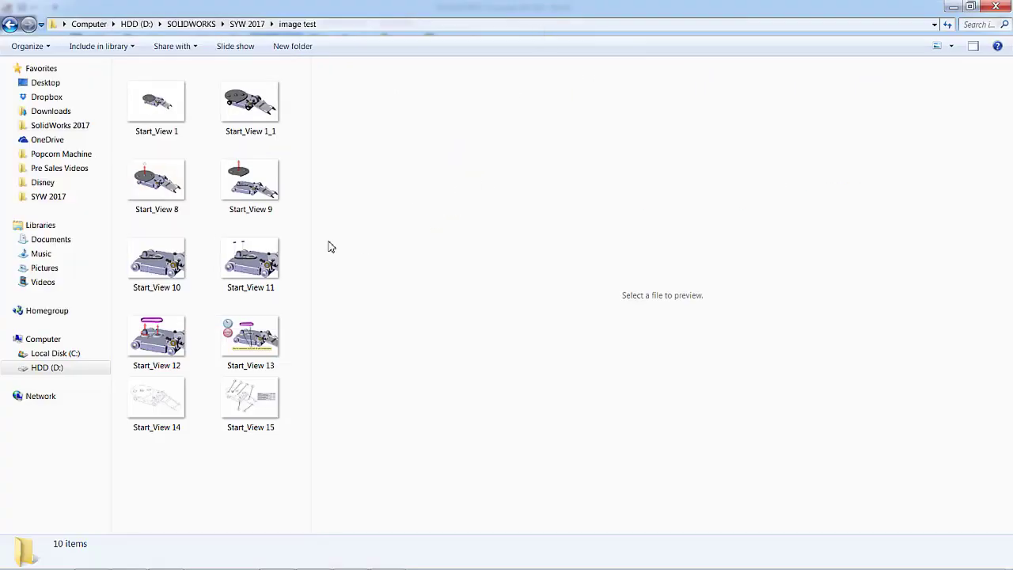
left_click_drag(313, 231, 409, 228)
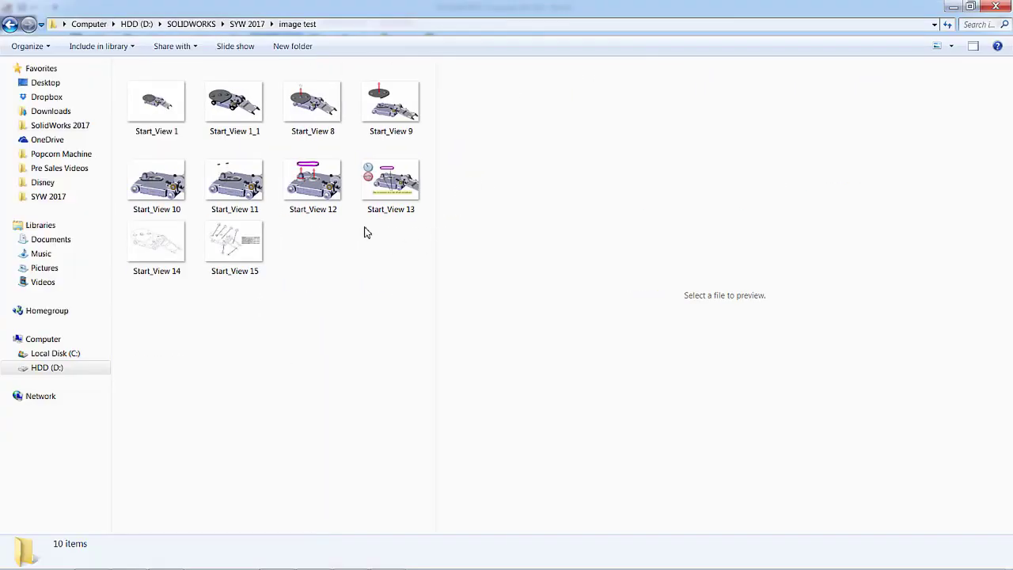
left_click(146, 103)
left_click(234, 103)
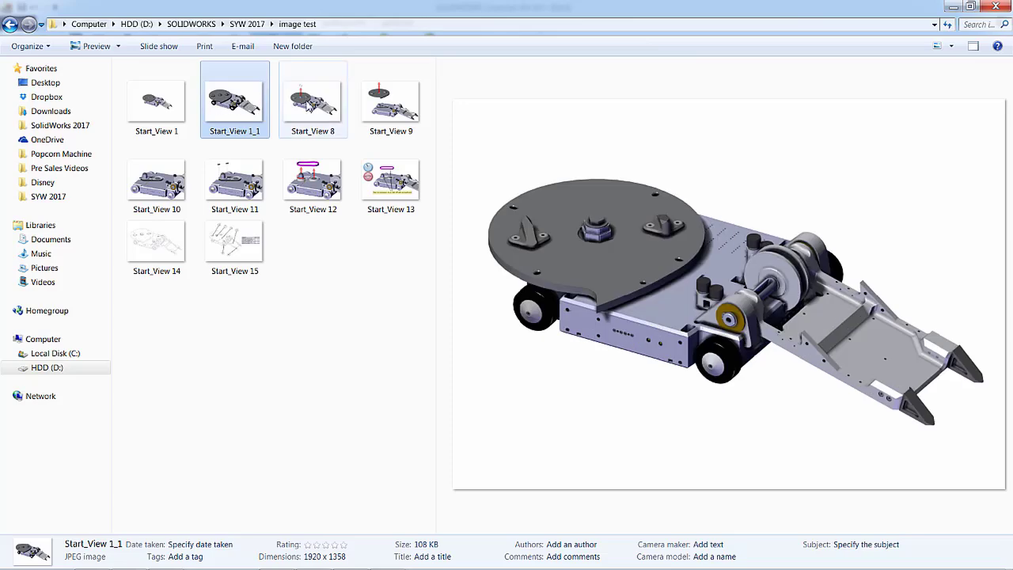
left_click(307, 104)
left_click(254, 186)
left_click(299, 188)
left_click(390, 184)
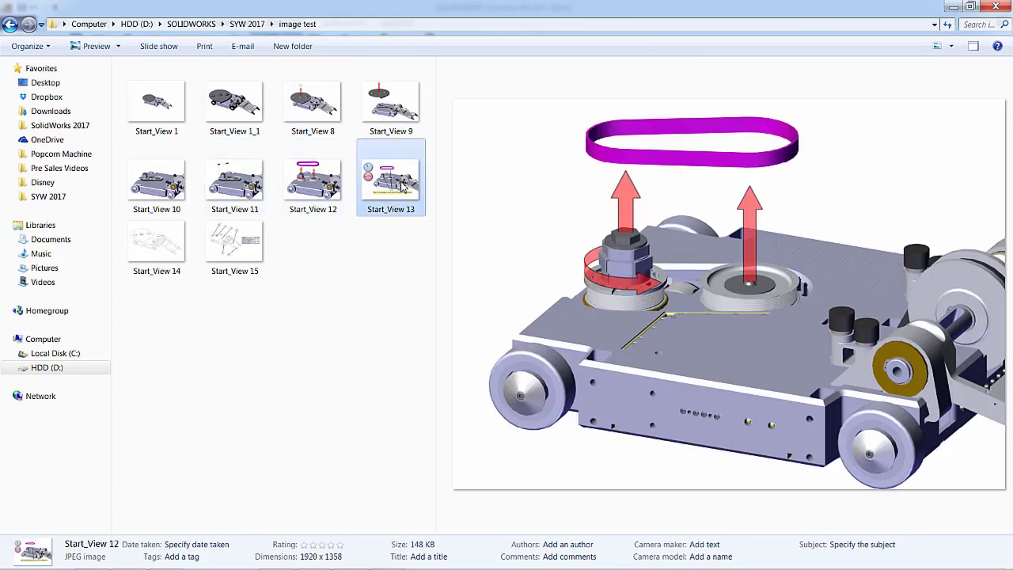
left_click(157, 241)
left_click(228, 241)
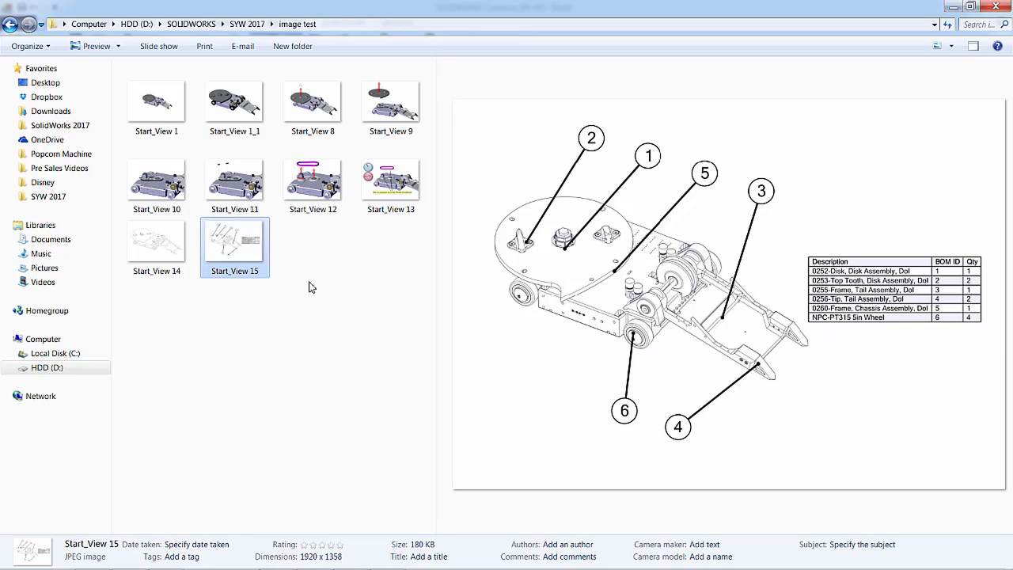
left_click(309, 288)
Open the Images folder inside SYW 2017's Composer folder to see the finished manual and robot images
left_click(248, 25)
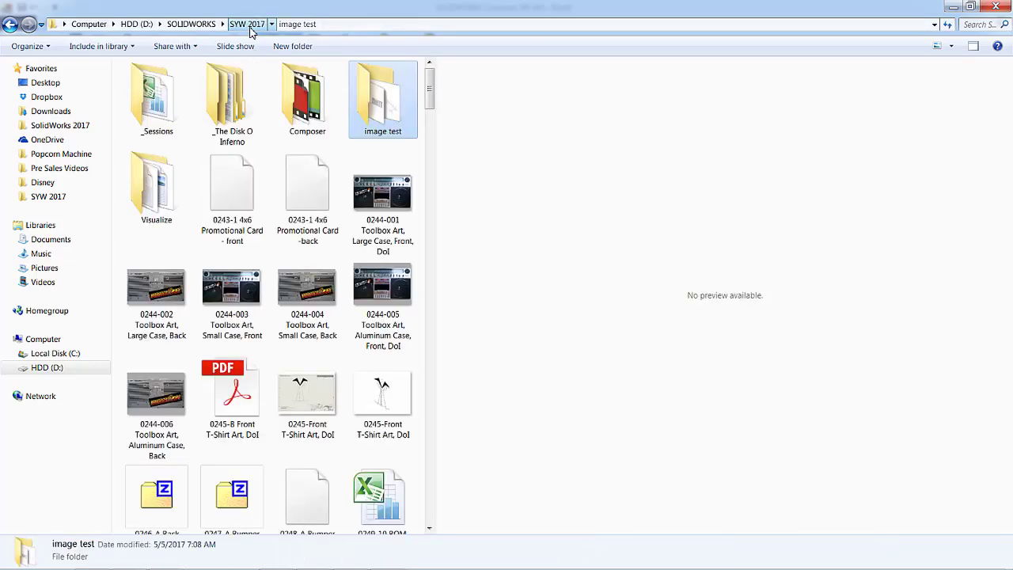
double_click(309, 117)
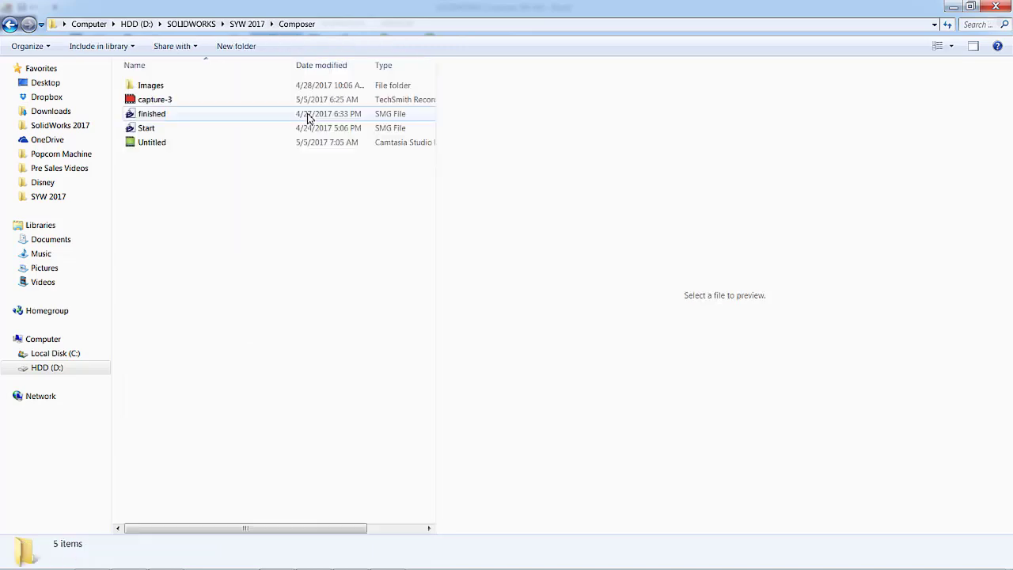
double_click(310, 88)
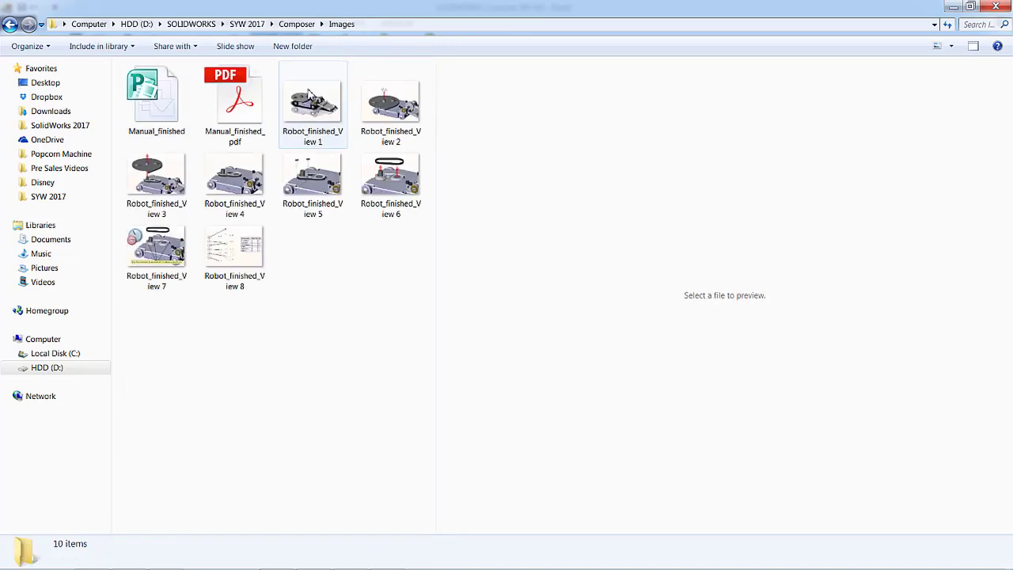
Open Manual_finished_pdf from the Images folder, review all three pages of the robot manual, and close it
double_click(237, 91)
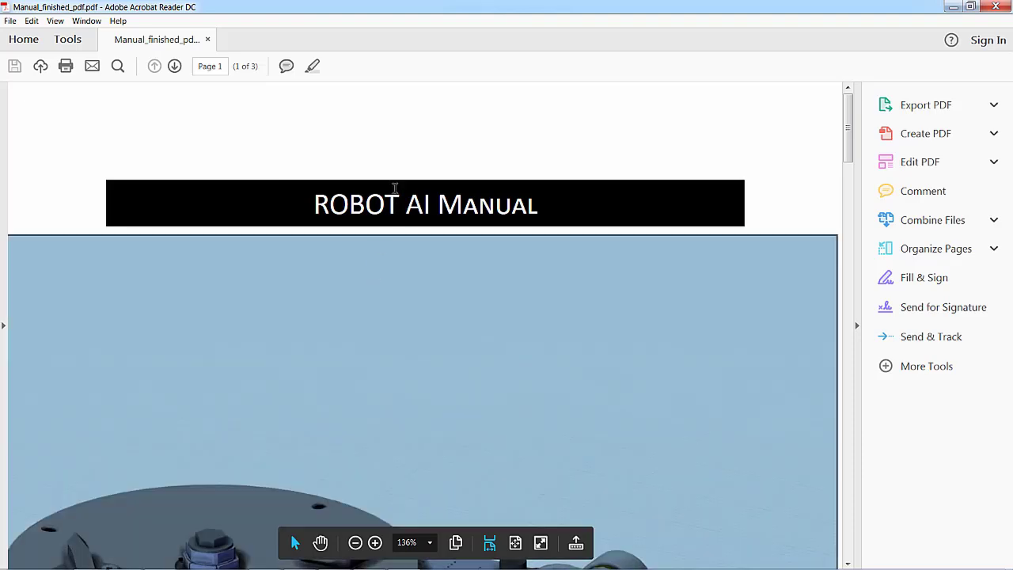
scroll(398, 158, "down", 3, "ctrl")
scroll(397, 158, "down", 1, "ctrl")
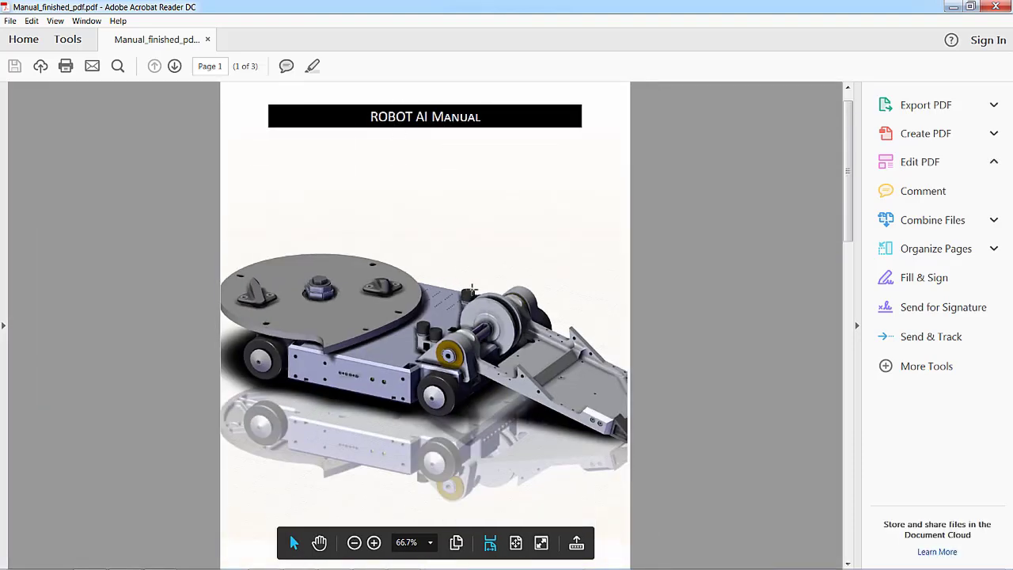
scroll(448, 300, "down", 10)
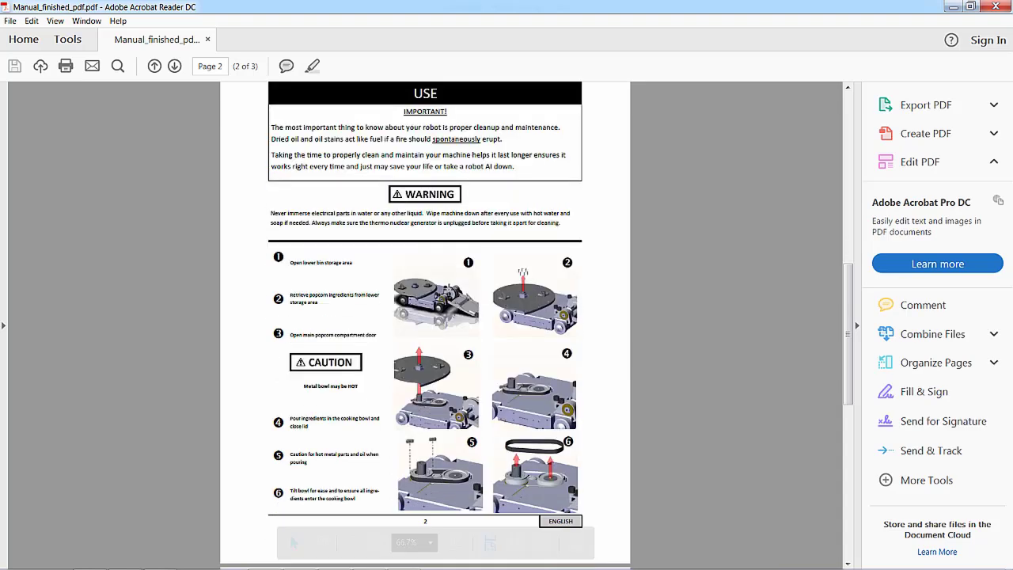
scroll(477, 224, "down", 2)
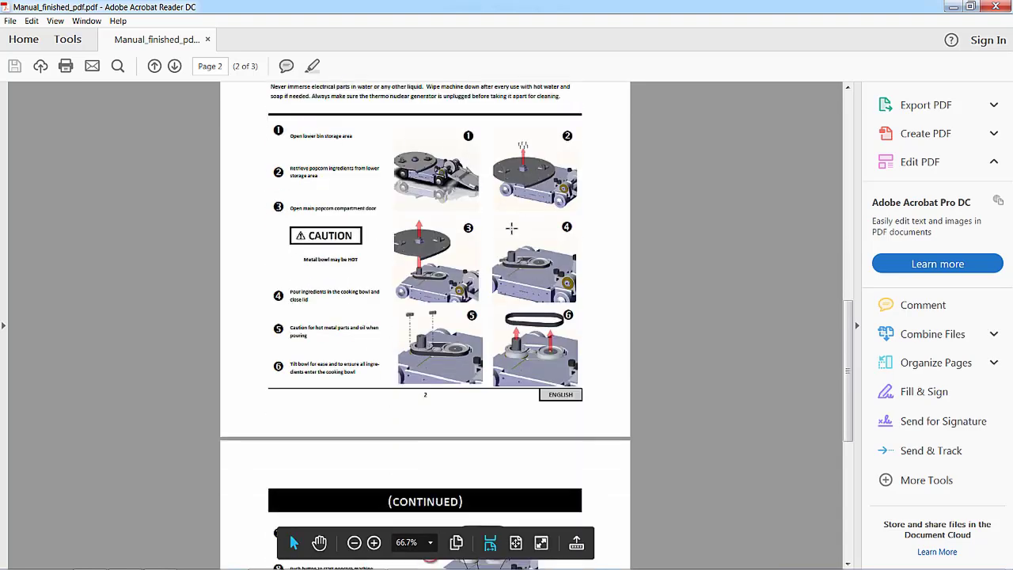
scroll(510, 298, "down", 8)
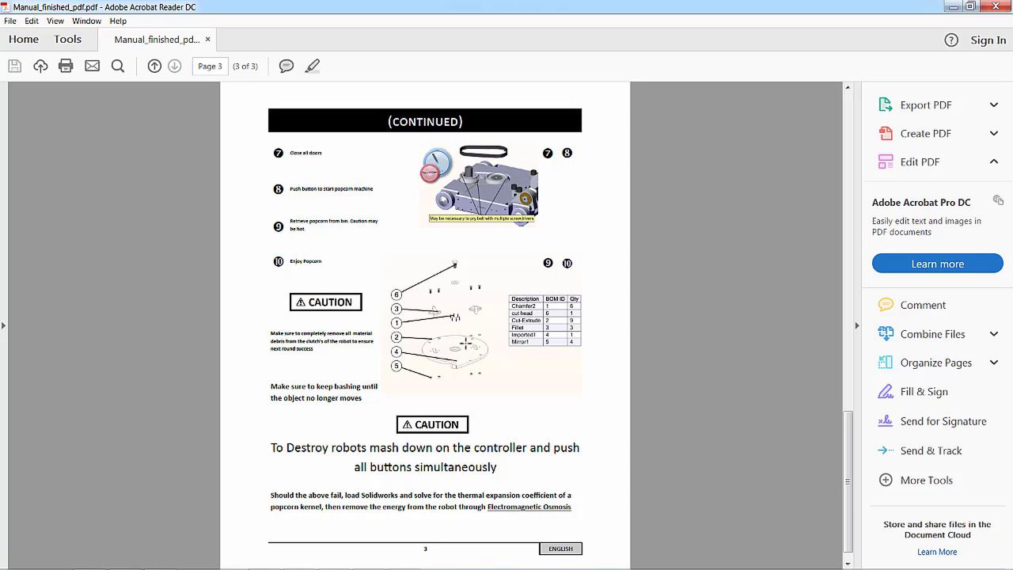
scroll(467, 332, "down", 1)
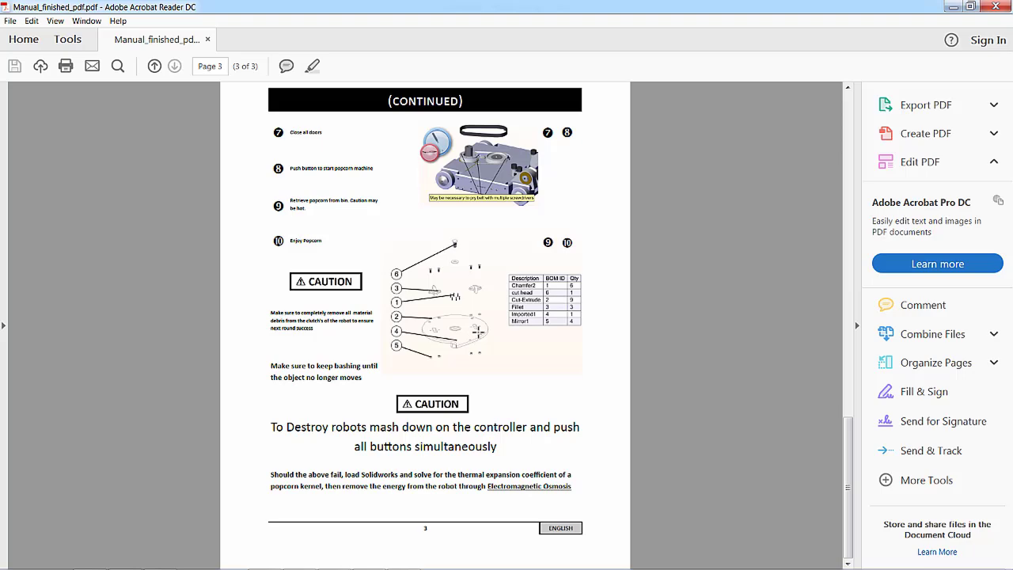
scroll(481, 344, "up", 13)
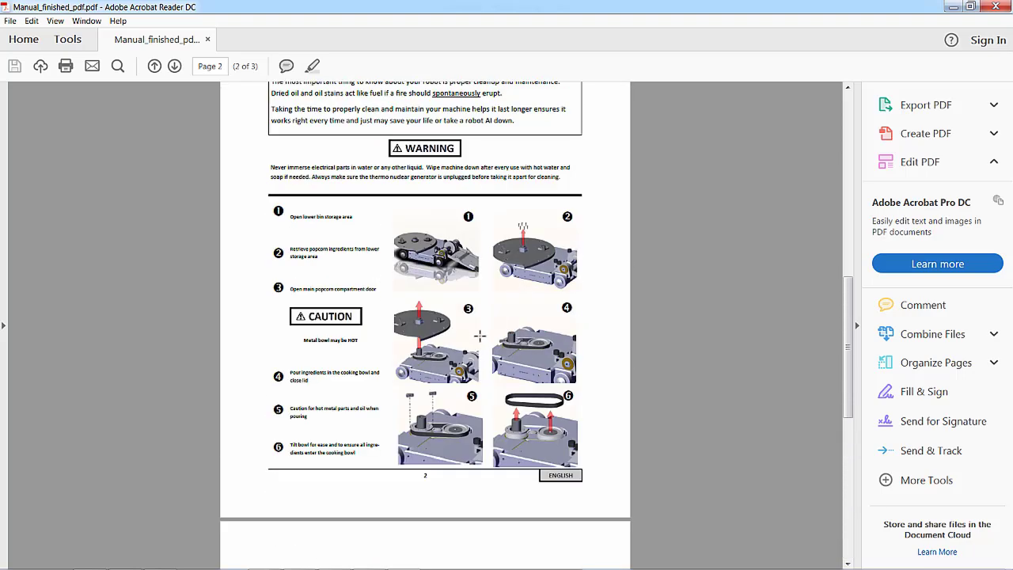
scroll(478, 333, "up", 10)
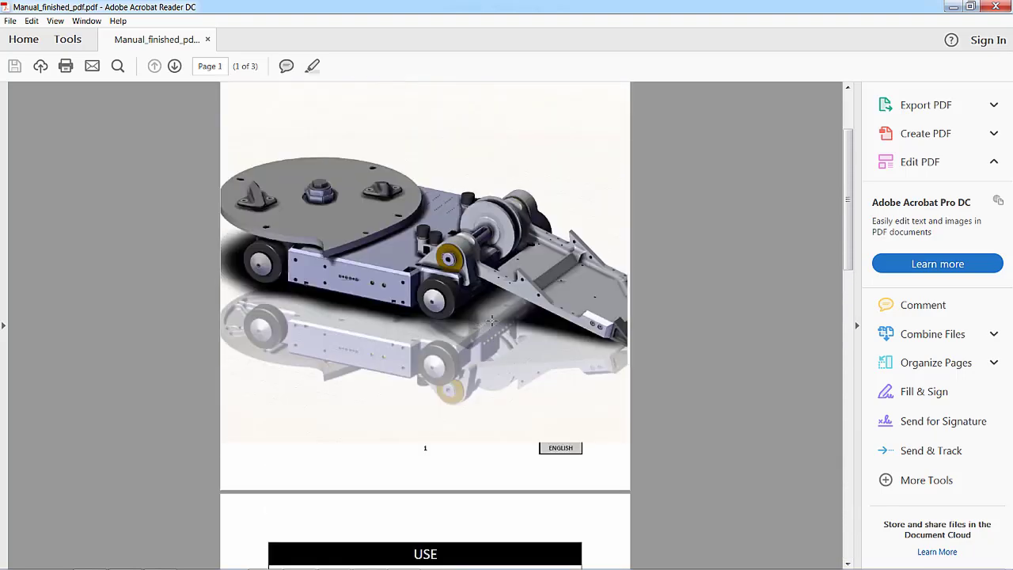
left_click(995, 6)
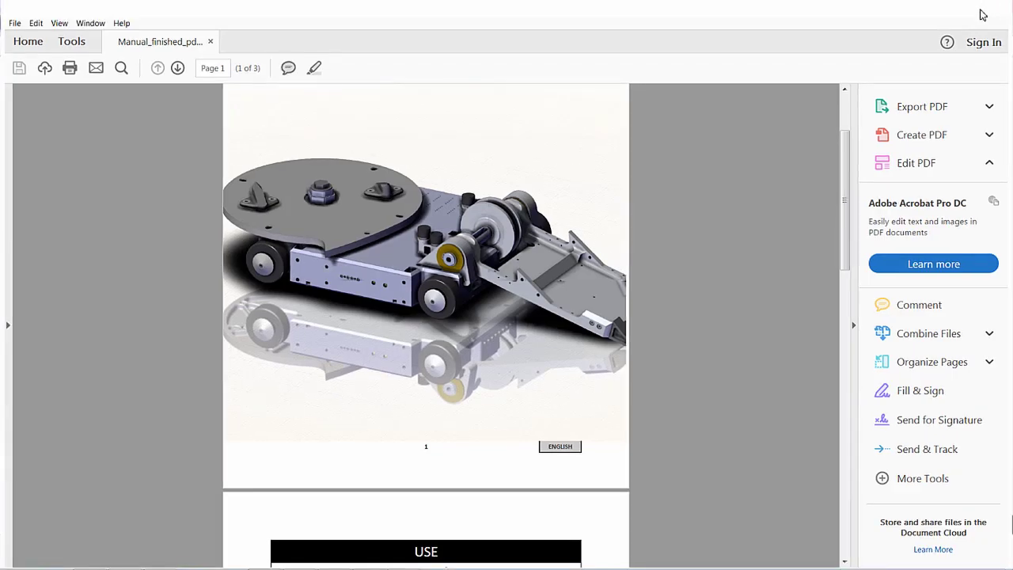
Open Manual_finished in Microsoft Publisher, show the Graphics Manager, and go to page 2
left_click(154, 95)
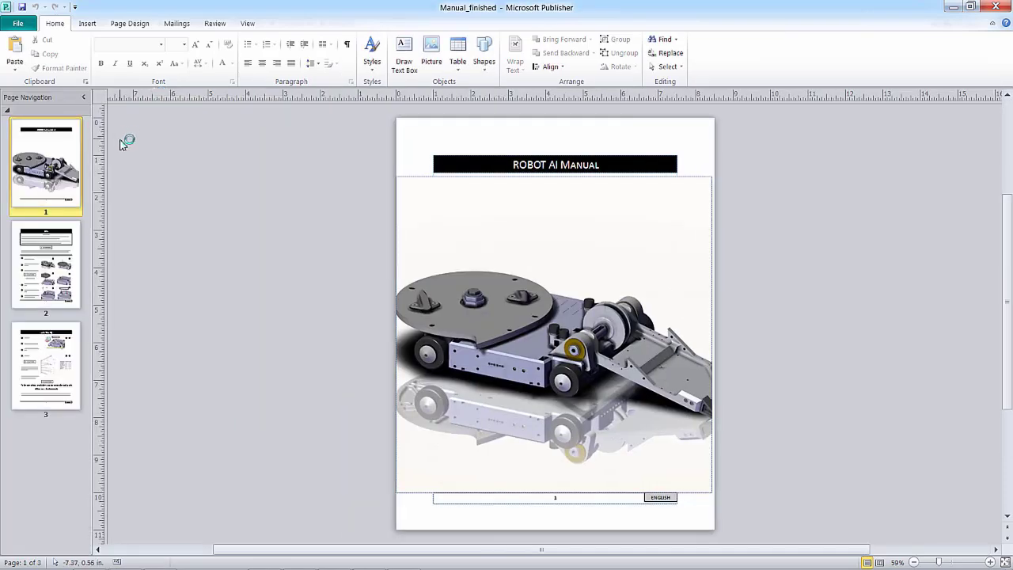
left_click(245, 25)
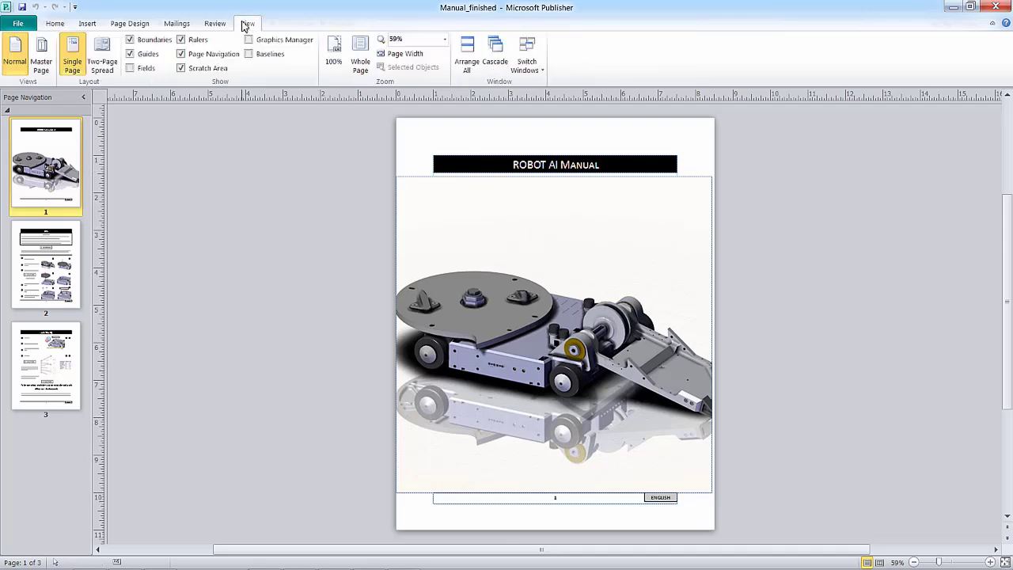
left_click(248, 40)
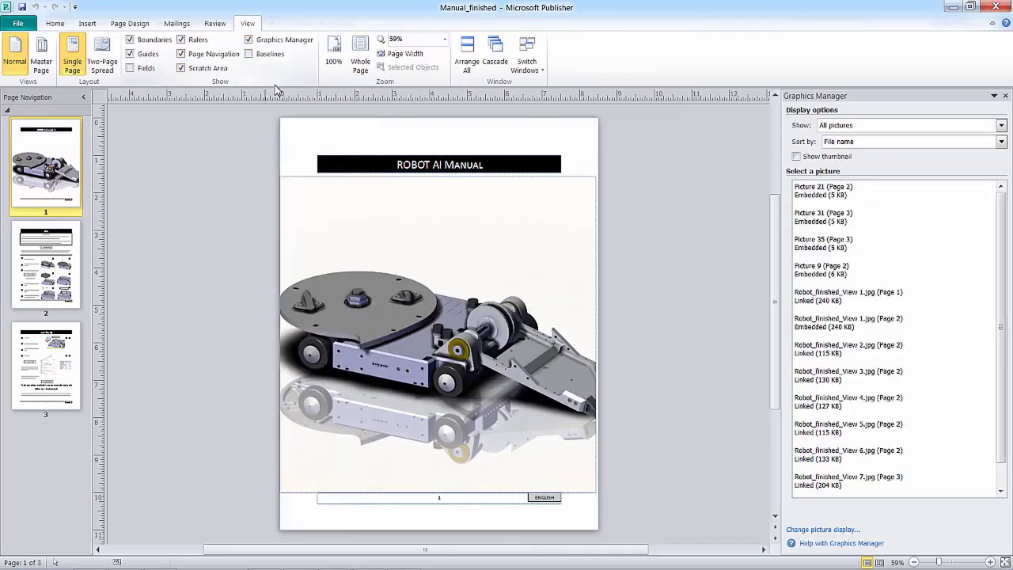
left_click(65, 263)
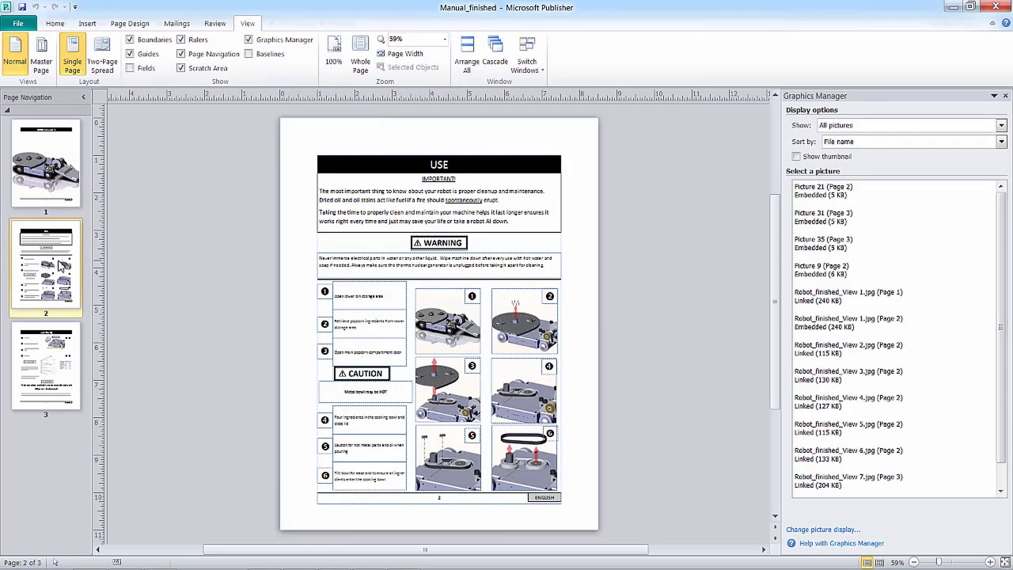
Check the link status and options of the View 1 and View 3 pictures on page 2, then return to SOLIDWORKS Composer
left_click(457, 319)
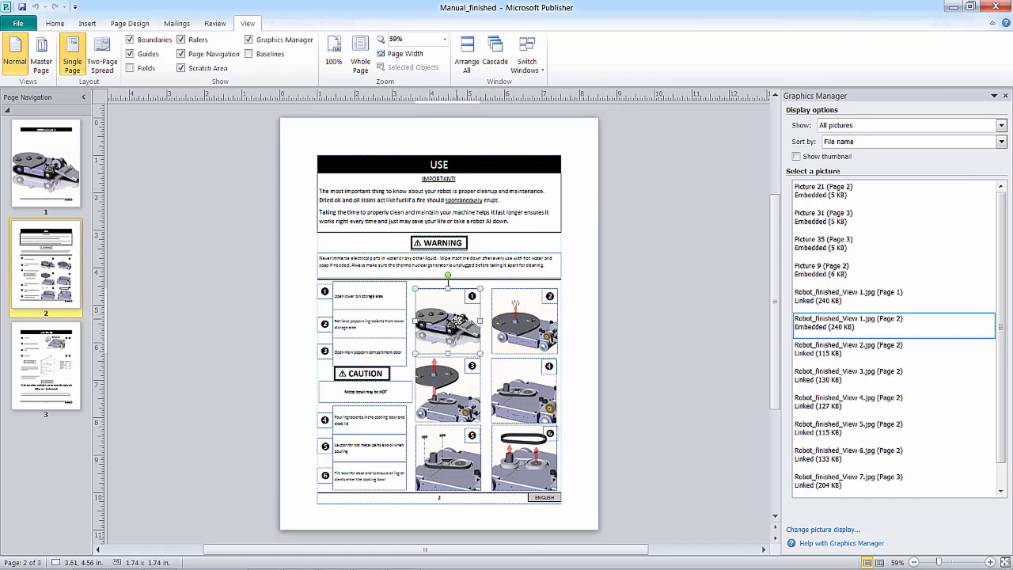
left_click(455, 383)
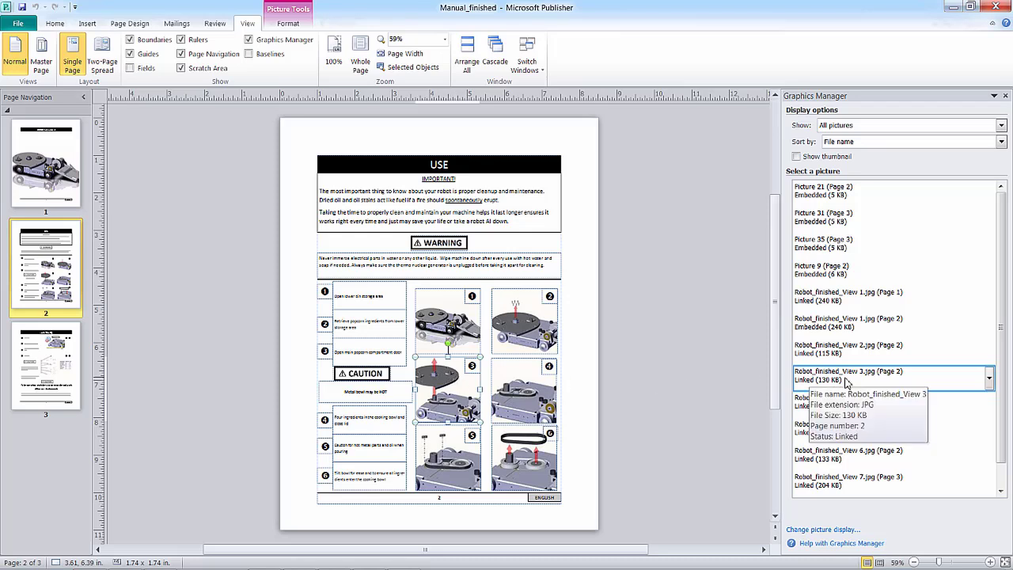
left_click(988, 378)
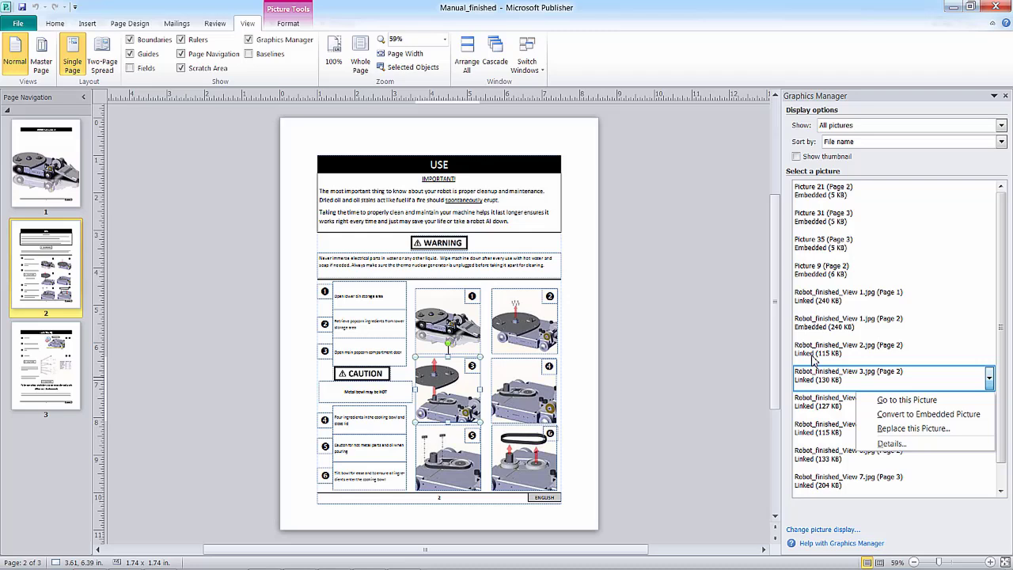
left_click(691, 362)
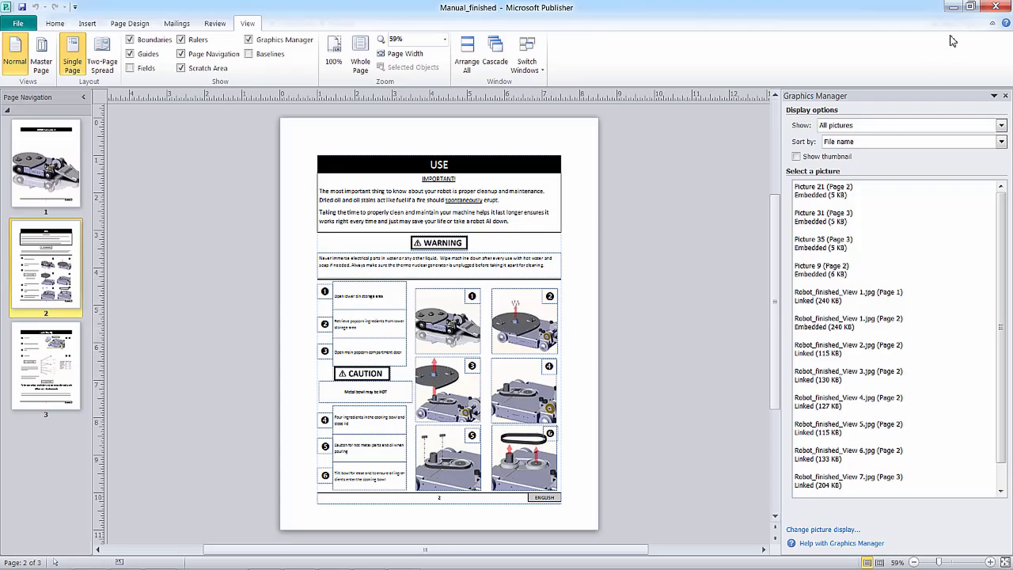
left_click(996, 7)
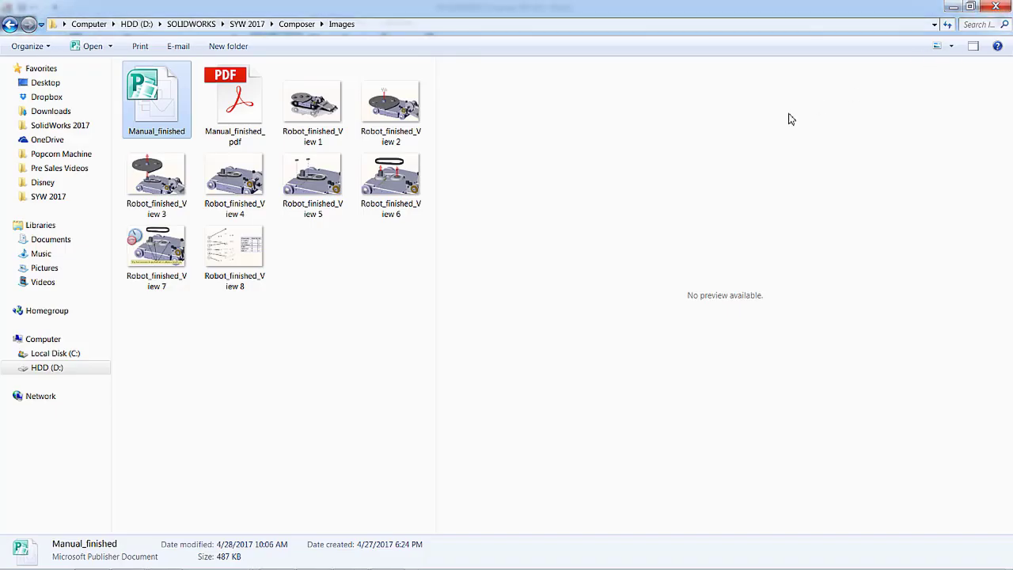
left_click(996, 7)
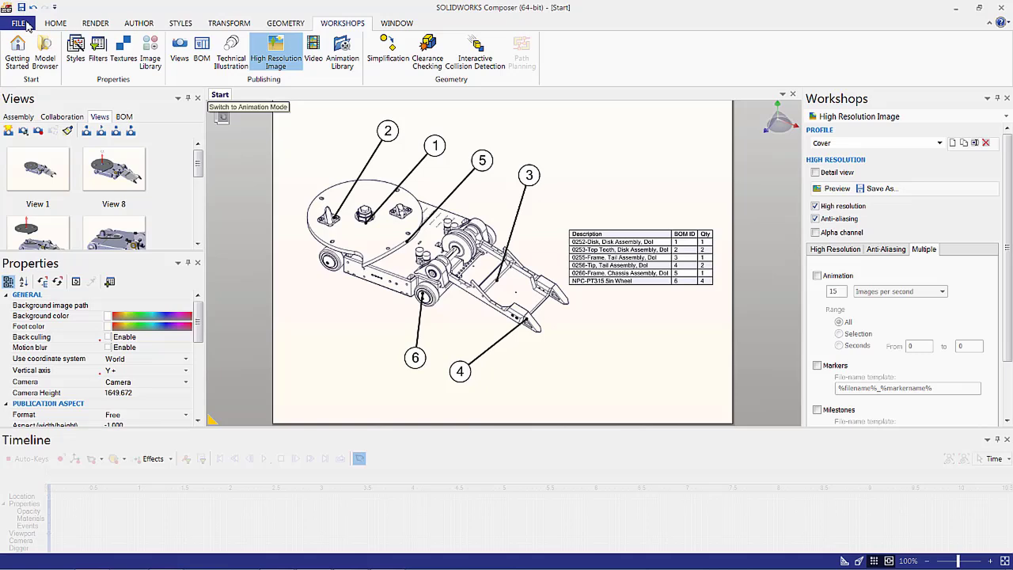
Publish the Start document as a PDF with embedded U3D, named pdf test, in the image test folder
left_click(28, 25)
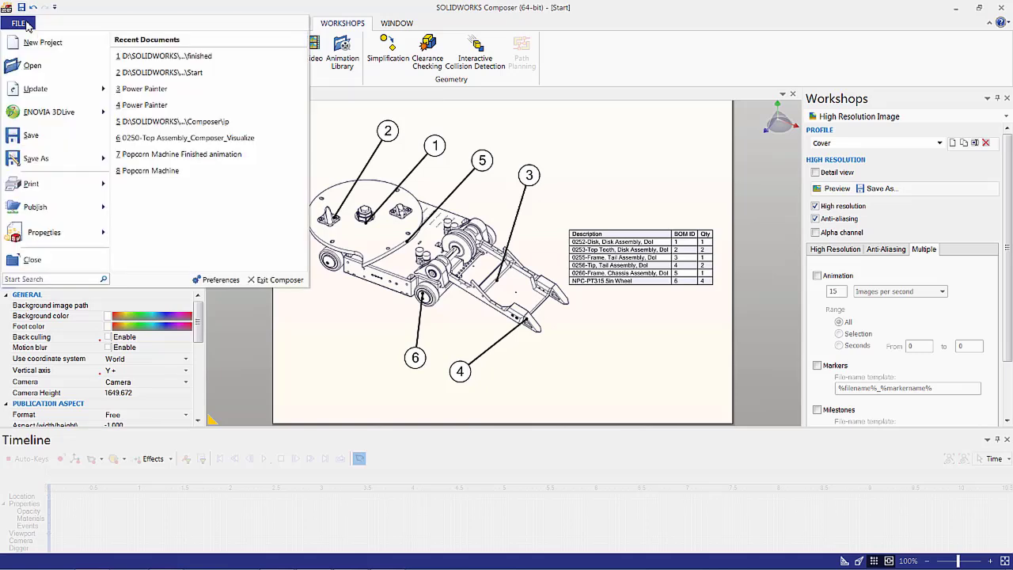
mouse_move(82, 212)
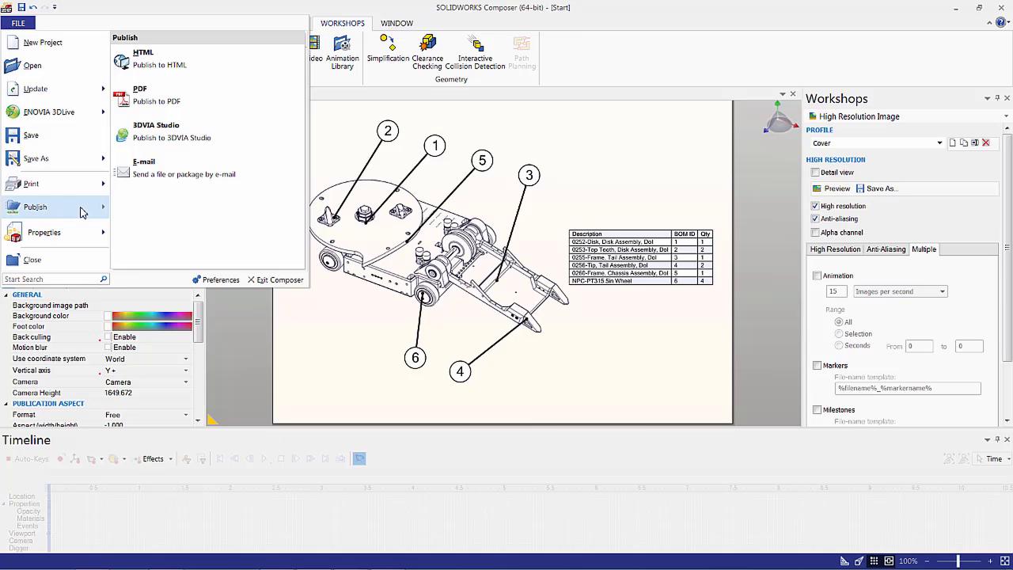
left_click(157, 102)
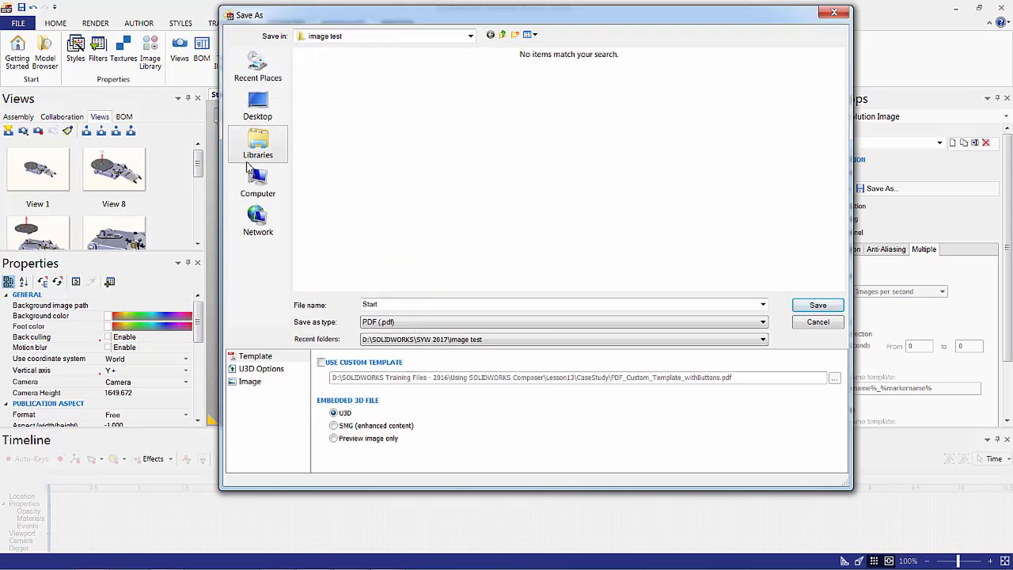
left_click_drag(396, 304, 355, 310)
type("pdf test")
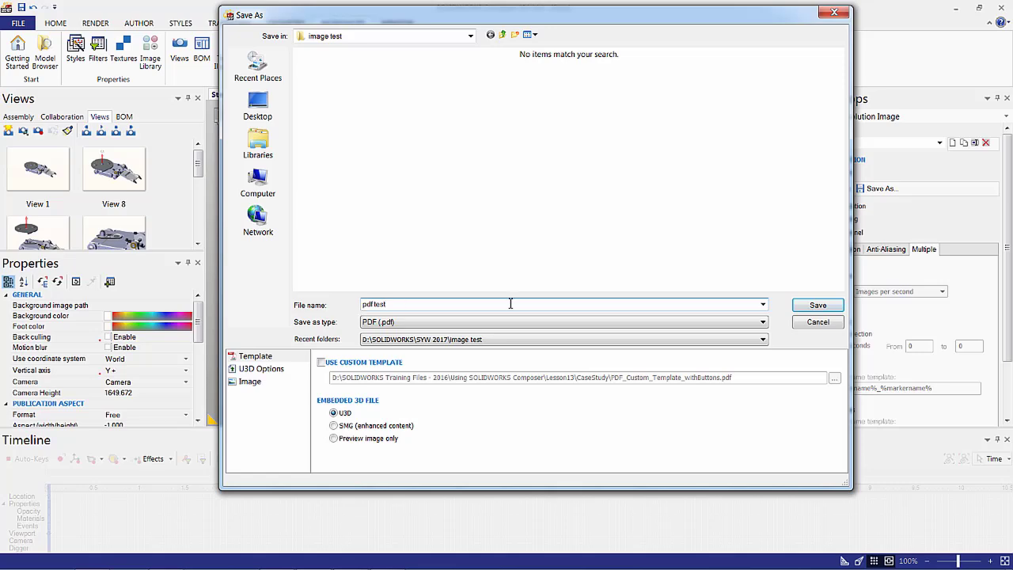
left_click(809, 306)
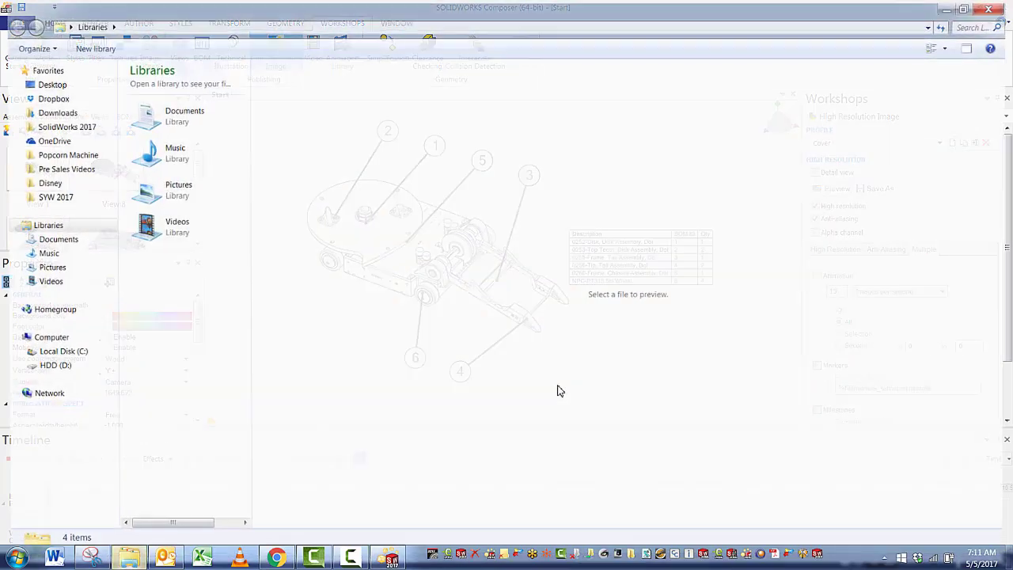
Switch to Windows Explorer, open pdf test from SYW 2017's image test folder to inspect it, and return to SOLIDWORKS Composer
key("super+e")
left_click(11, 198)
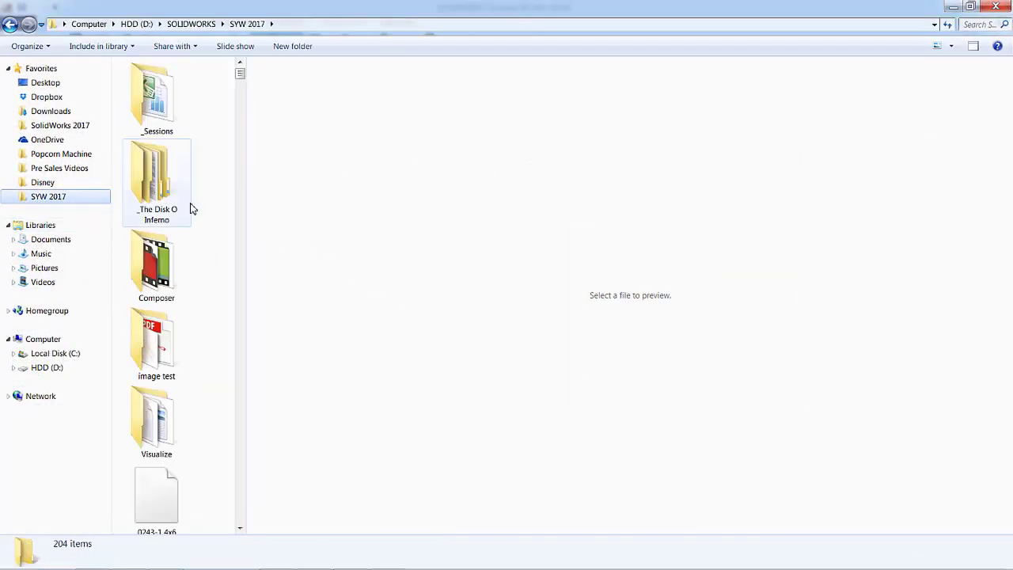
double_click(158, 348)
double_click(162, 99)
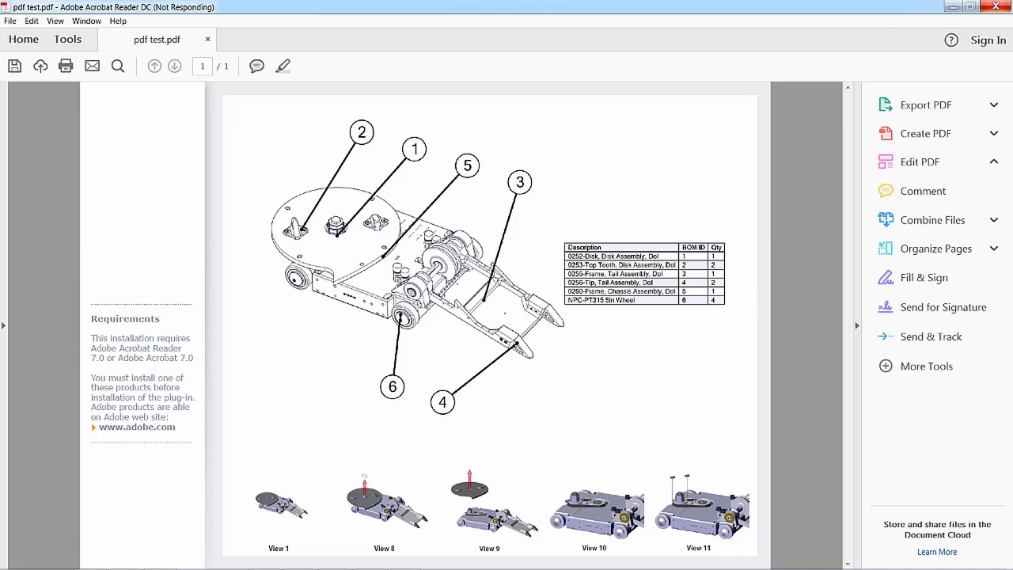
left_click(994, 7)
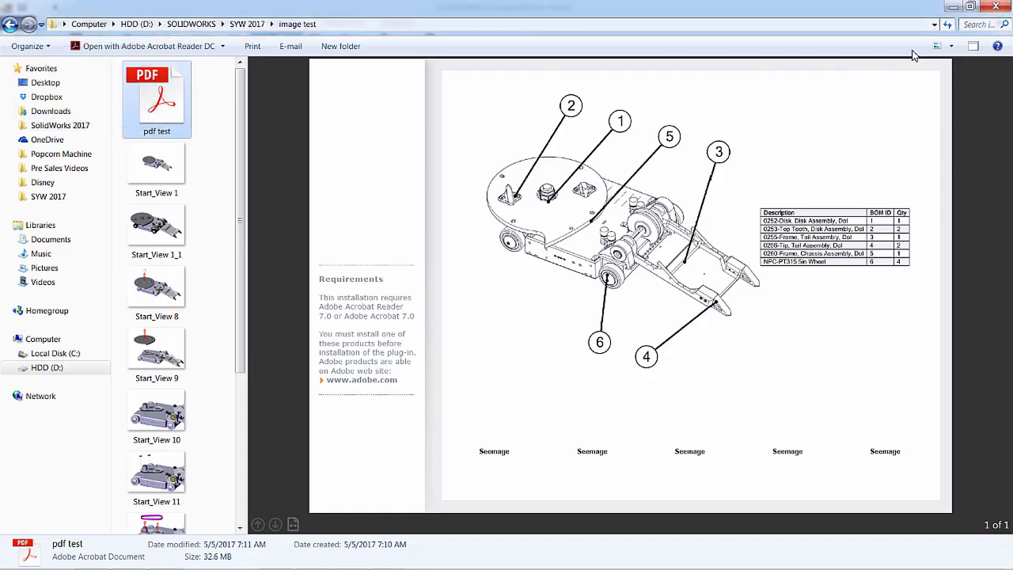
left_click(994, 7)
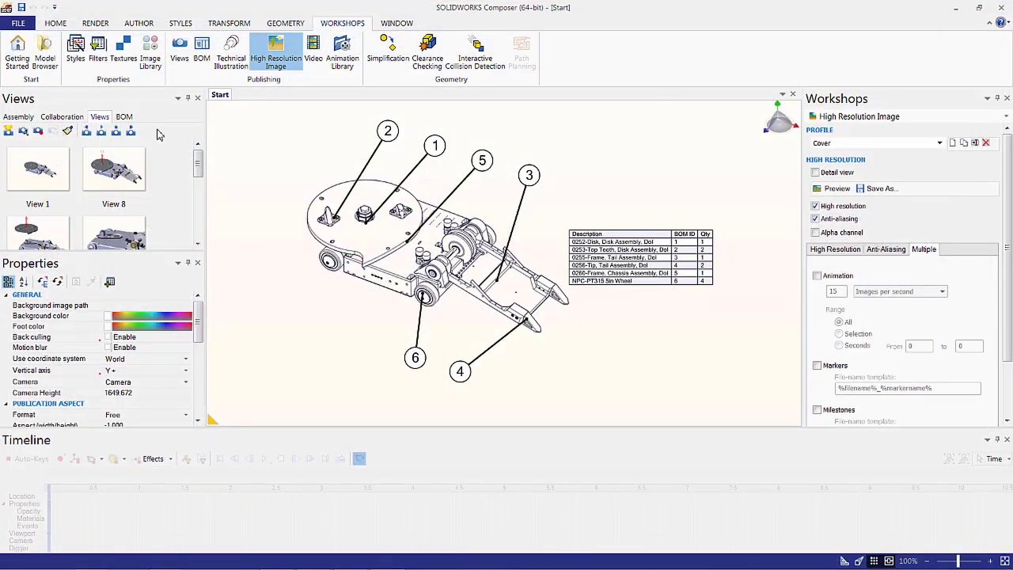
Check the other publishing formats available for the document, including 3DVIA Studio
left_click(17, 23)
mouse_move(35, 206)
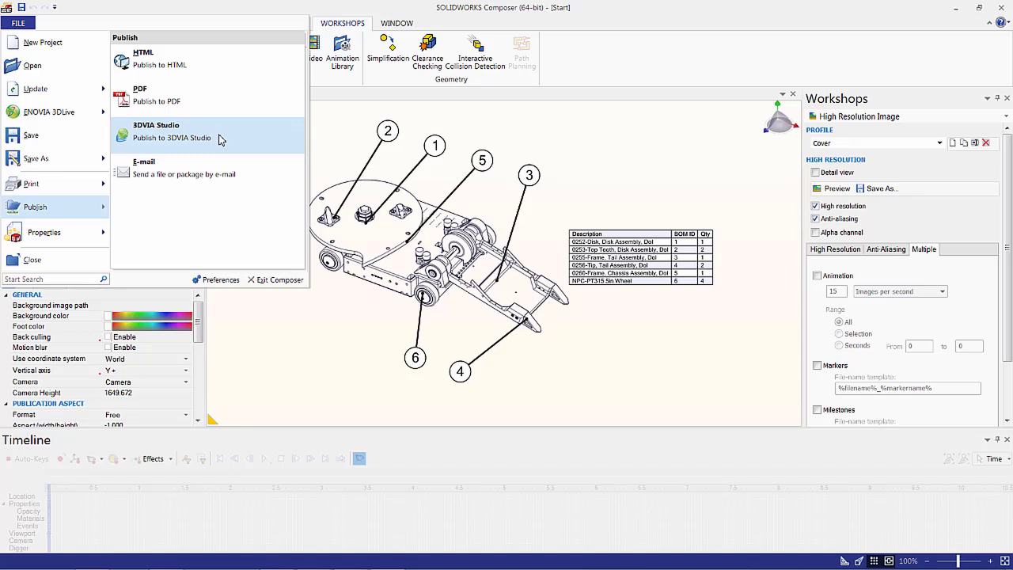
left_click(348, 136)
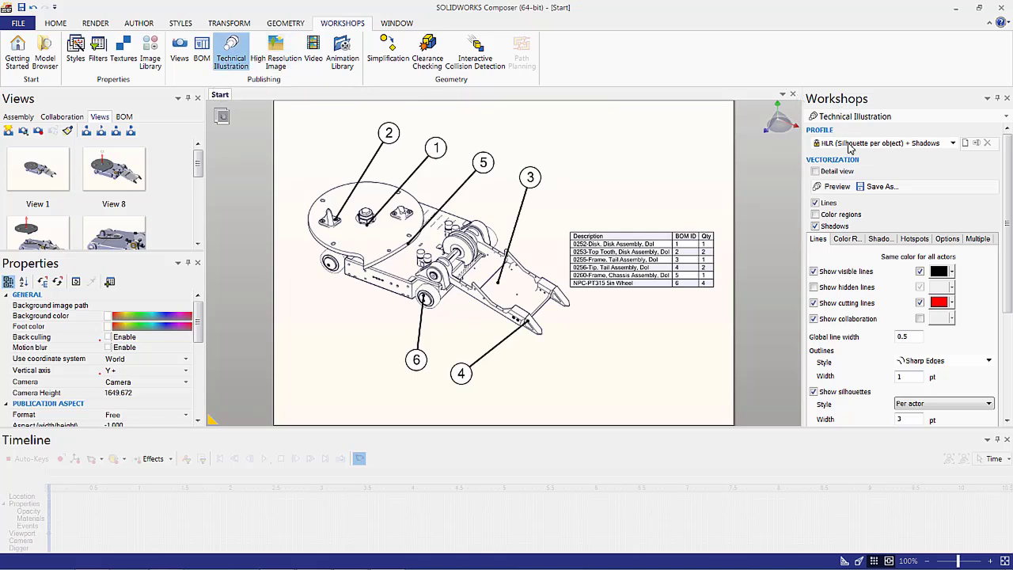
Preview the callout view as a technical illustration with the HLR (Silhouette per object) + Shadows profile, then close the preview
left_click(837, 186)
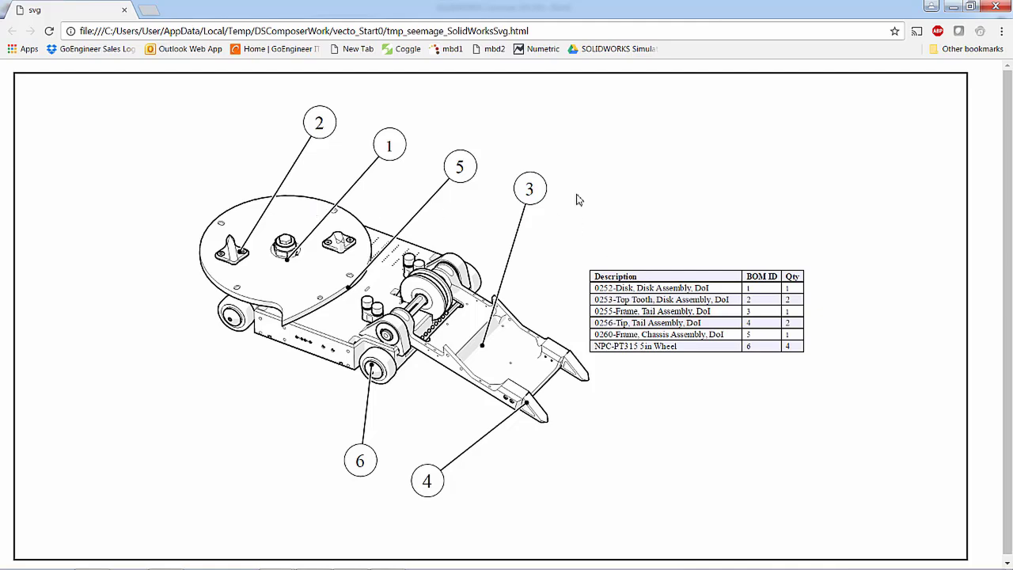
left_click(995, 6)
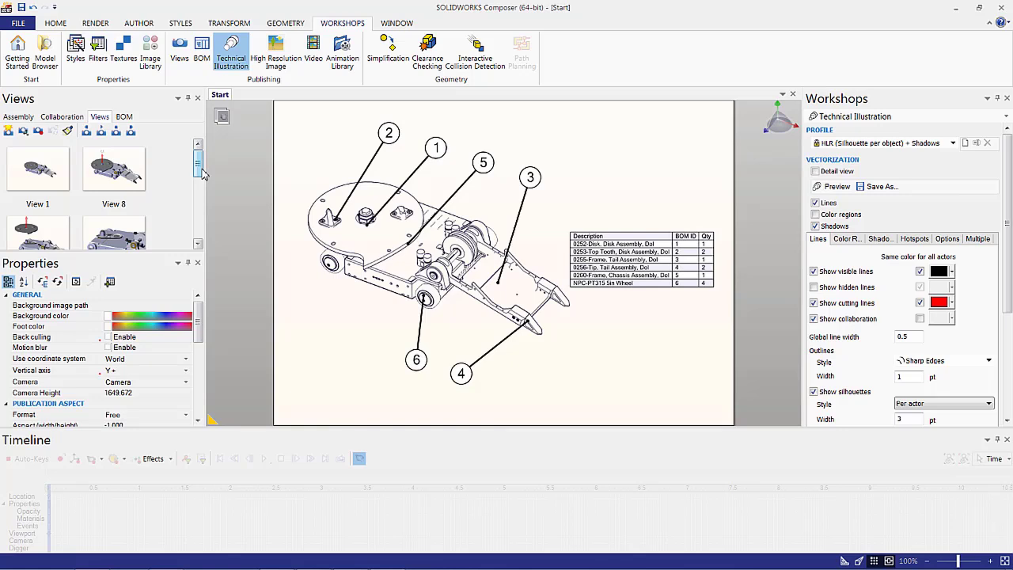
Activate View 1, enlarge the timeline area, and switch the document to Animation Mode
left_click(47, 169)
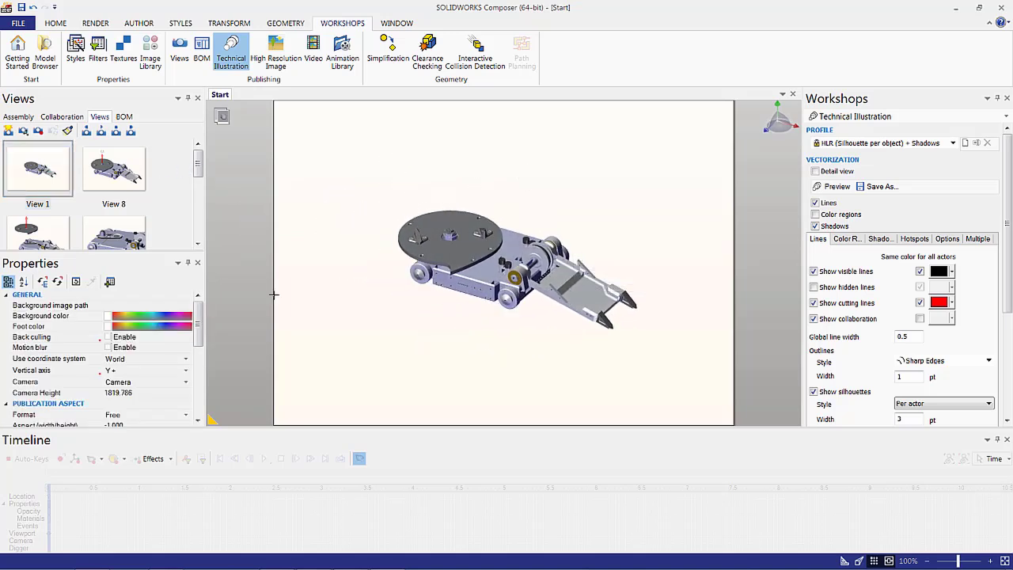
left_click_drag(269, 429, 268, 406)
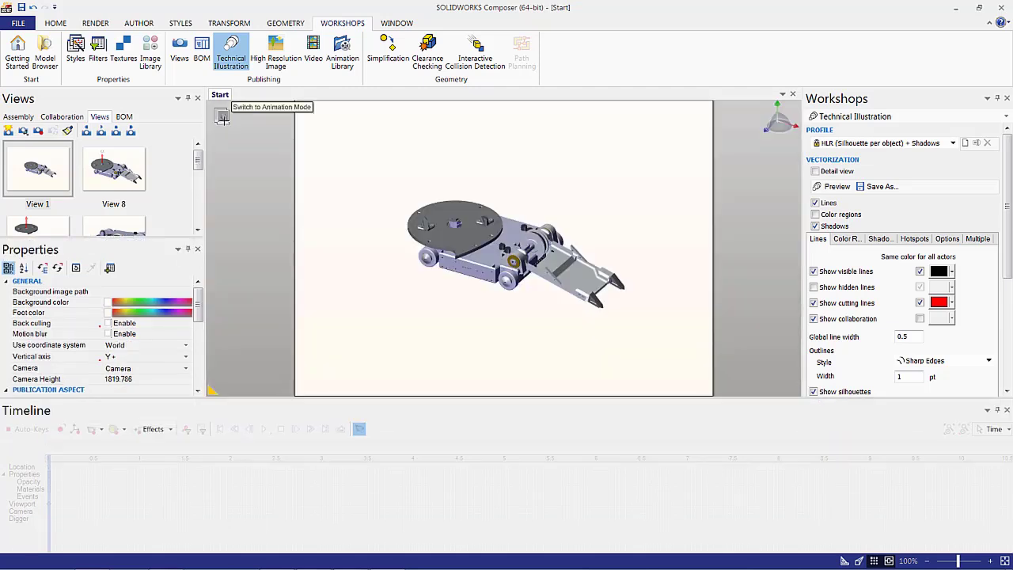
left_click(222, 117)
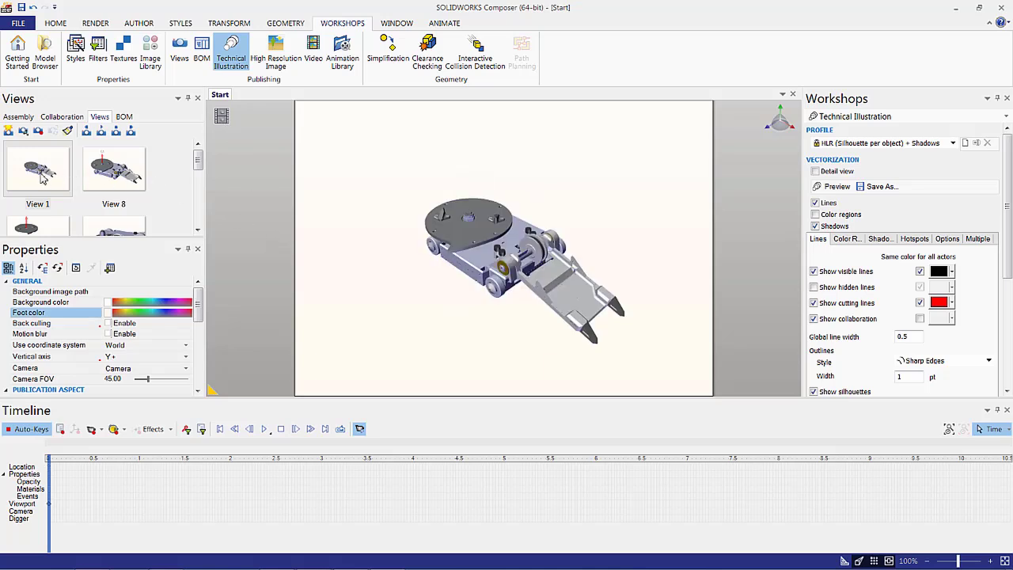
Place View 1 at the start of the timeline and move the current time to 1 second
left_click_drag(38, 170, 52, 505)
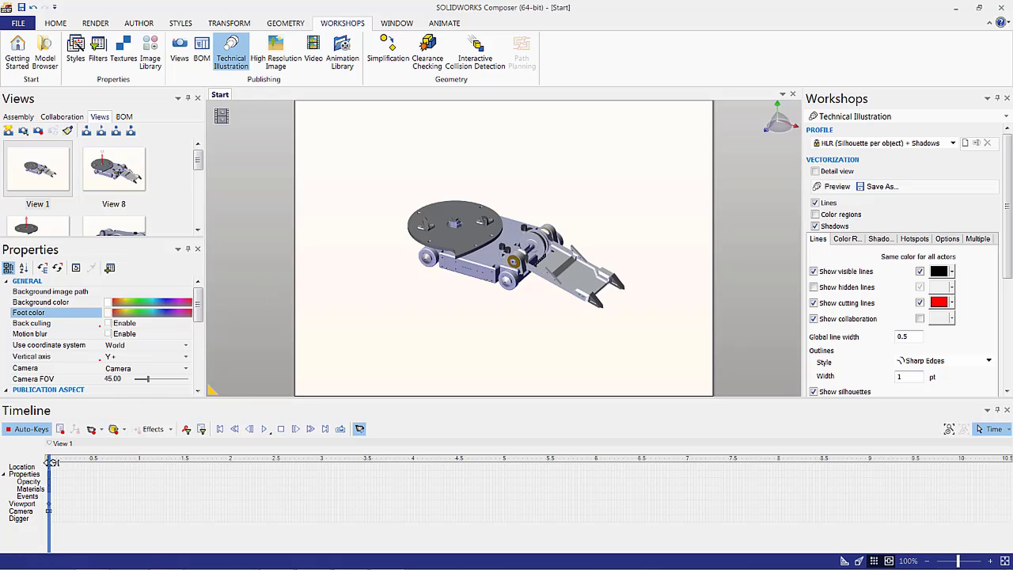
left_click_drag(50, 462, 141, 469)
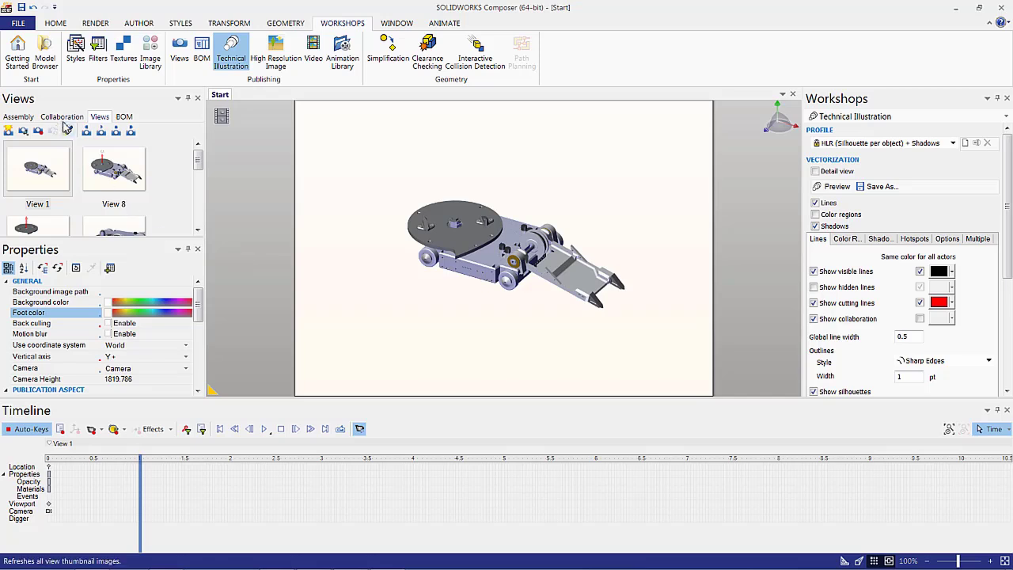
Select the Selection 1 set and choose the unscrew animation from the Motion group of the Animation Library
left_click(19, 118)
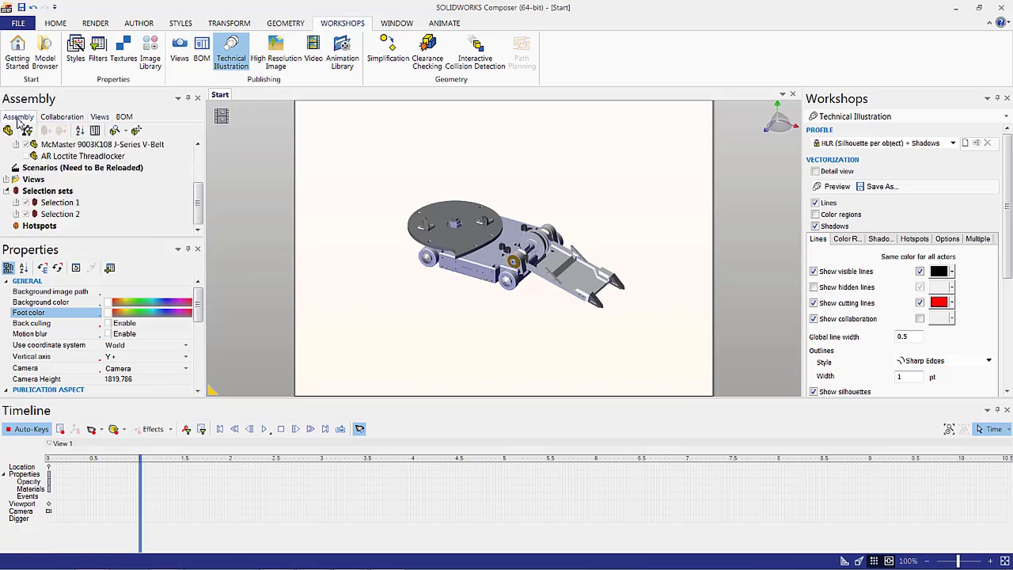
left_click(37, 203)
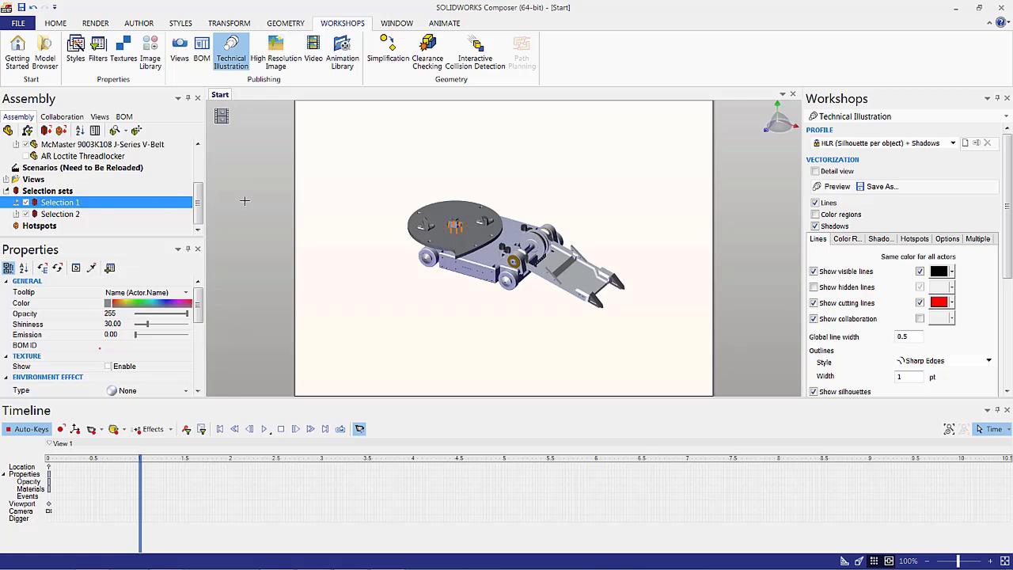
left_click(340, 57)
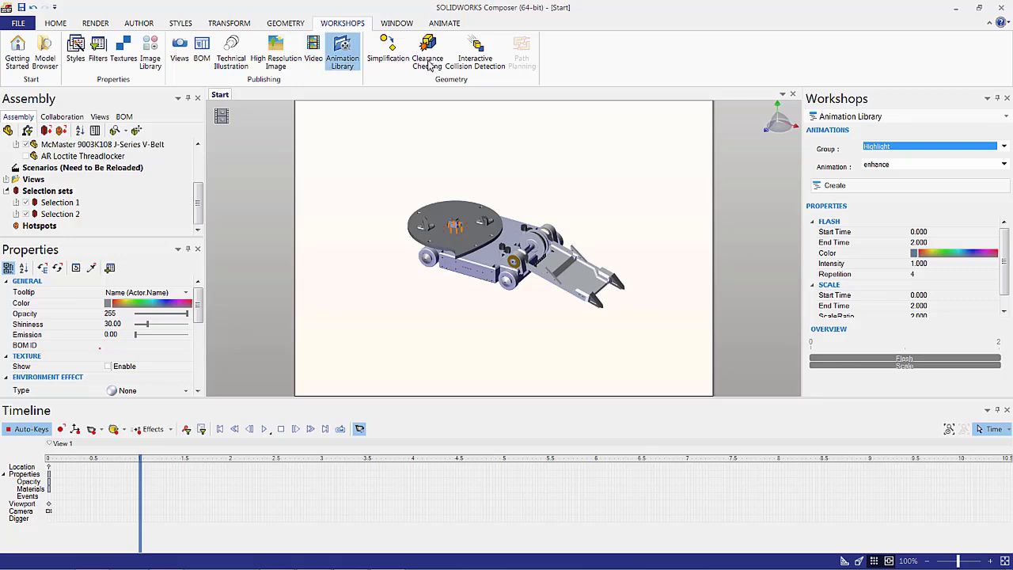
left_click(886, 150)
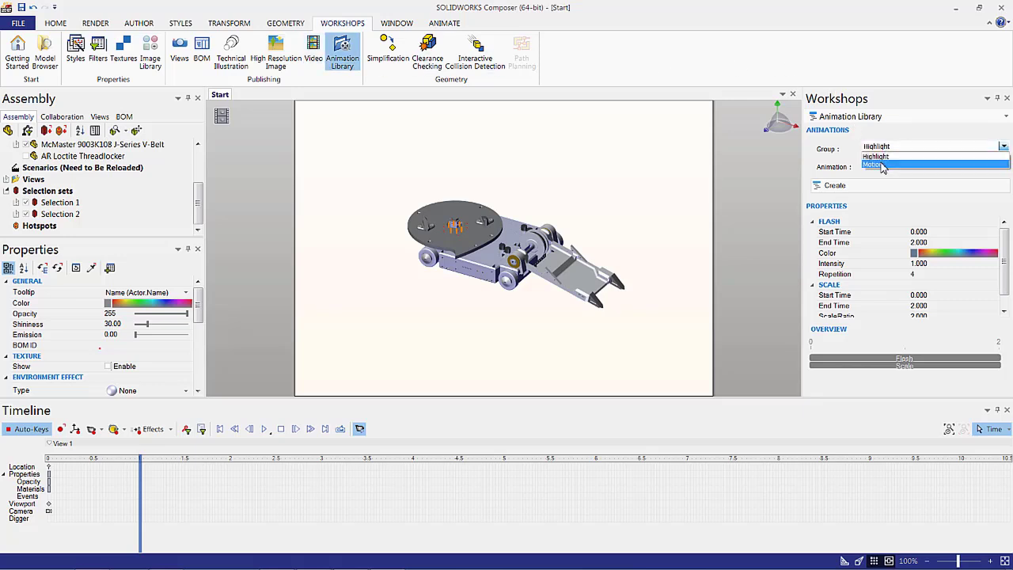
left_click(883, 165)
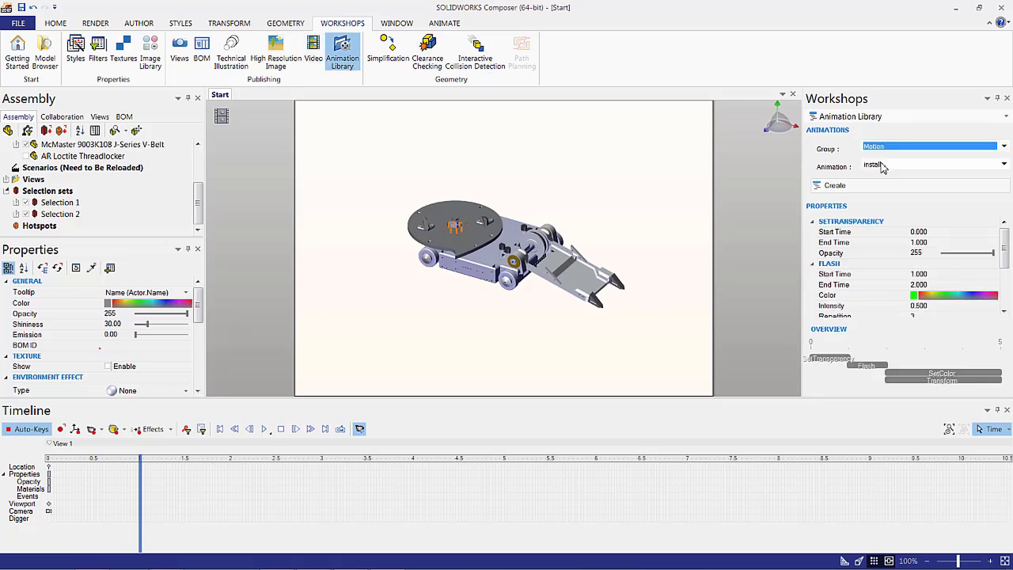
left_click(881, 167)
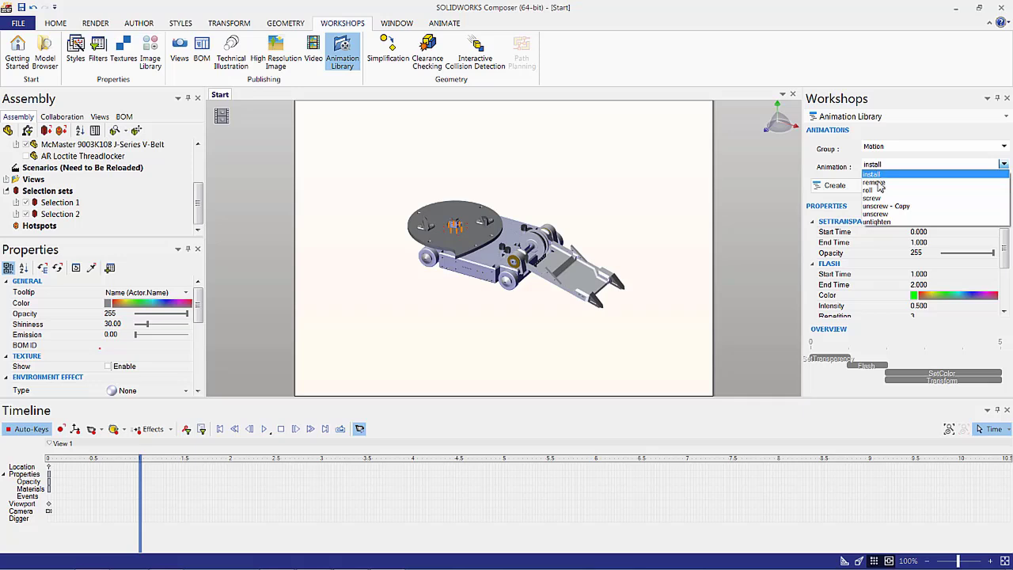
left_click(886, 214)
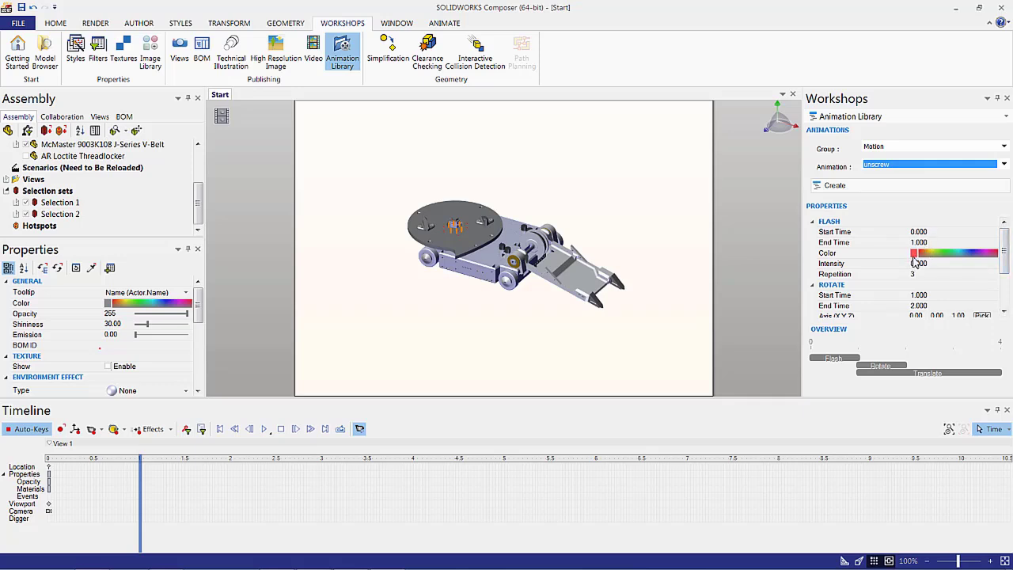
Set the unscrew animation's flash to start at 1 and end at 2, with a magenta color
left_click(927, 232)
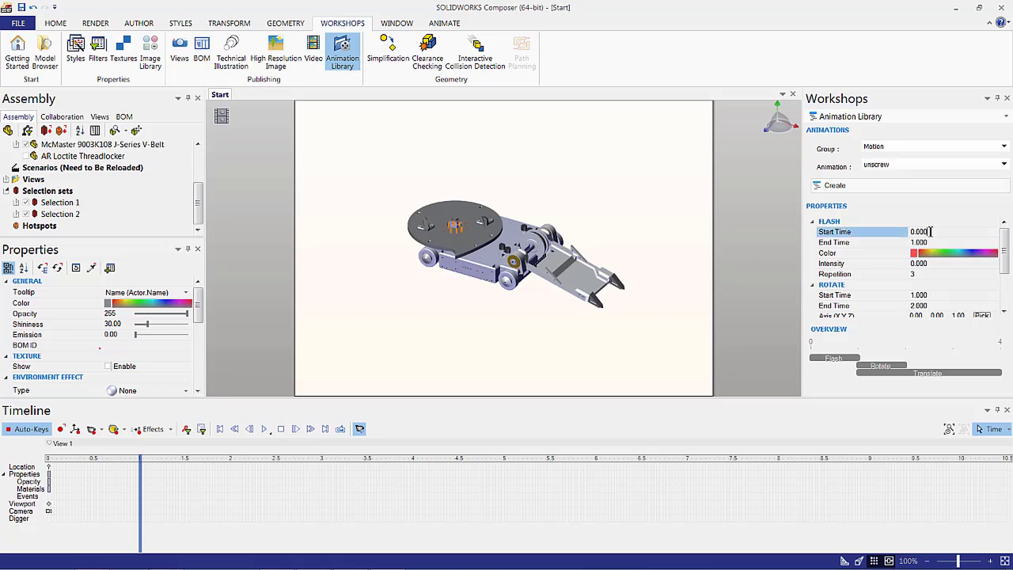
type("1")
left_click(910, 242)
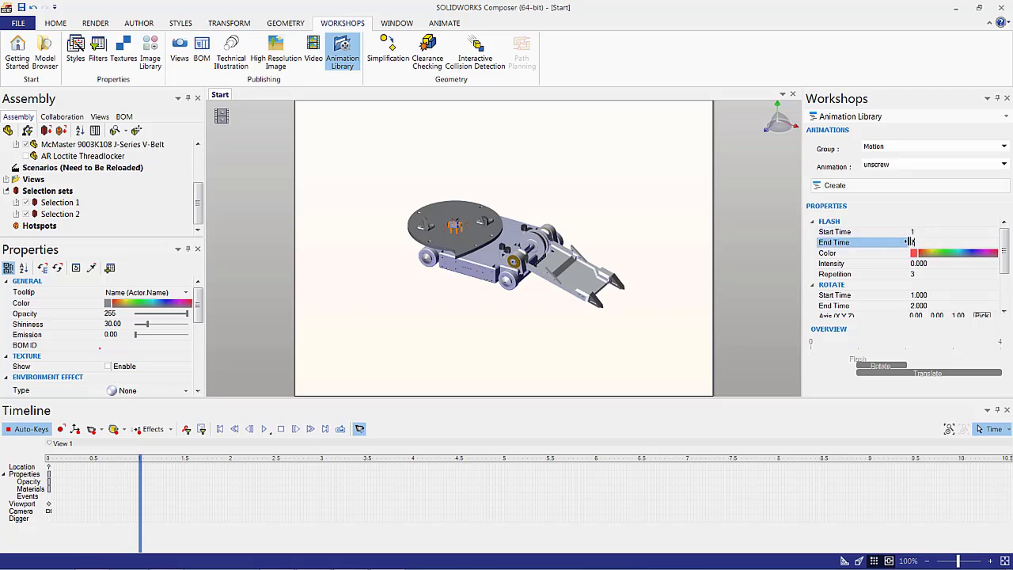
type("2")
left_click(920, 254)
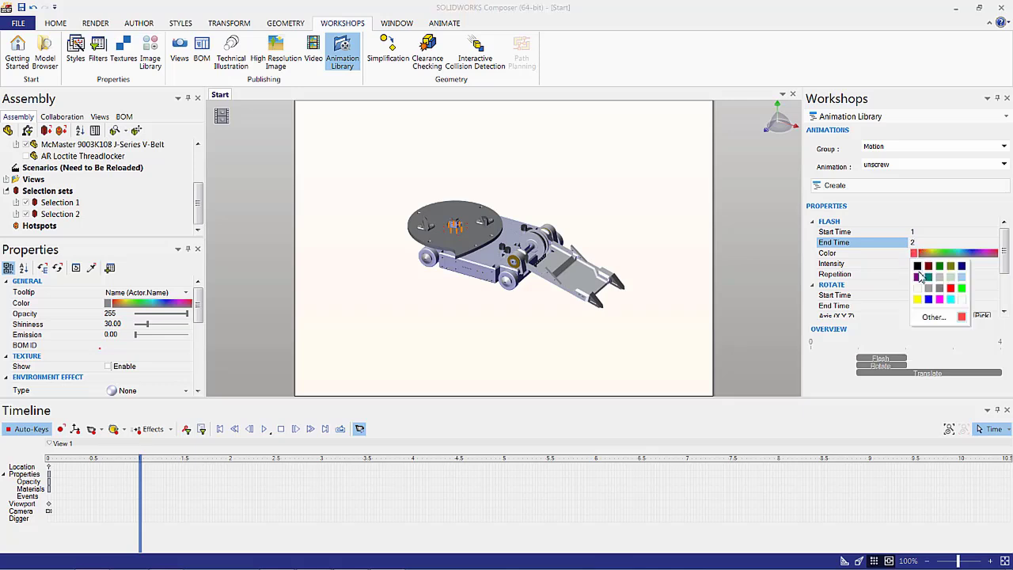
left_click(939, 299)
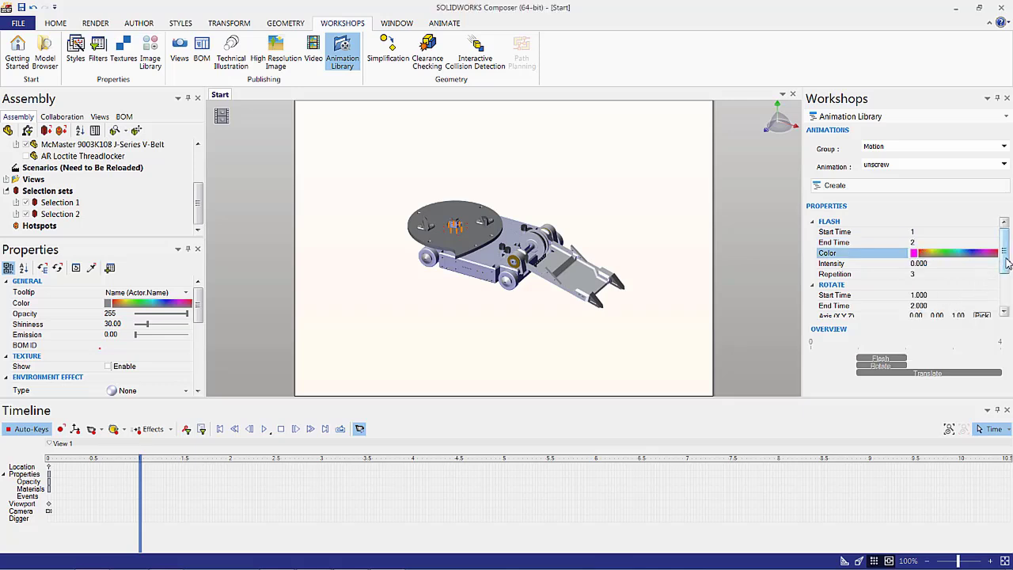
Set the rotation's start time to 0 and its axis to Y by entering Y 1 and Z 0
left_click_drag(1005, 263, 1006, 278)
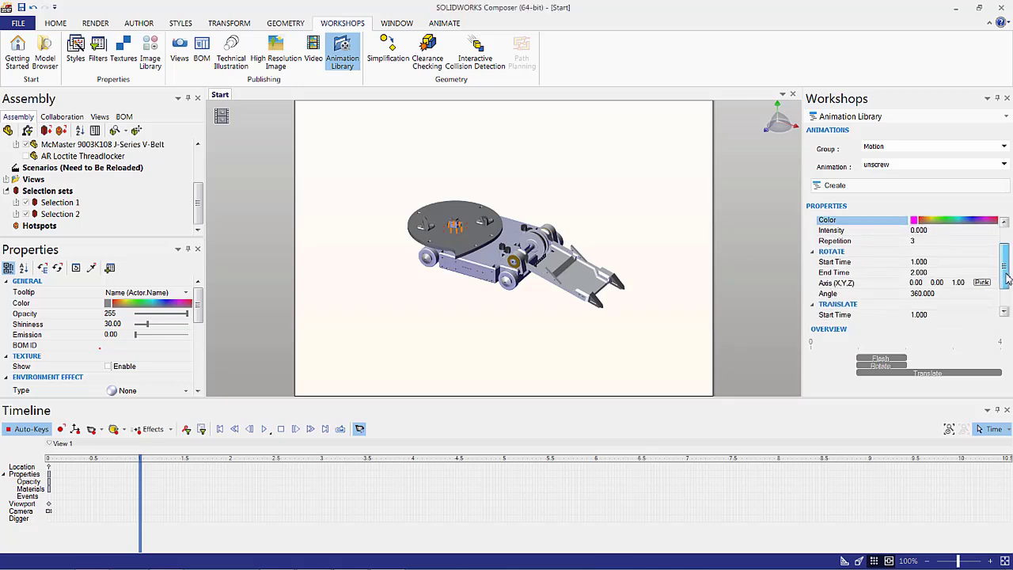
left_click(933, 260)
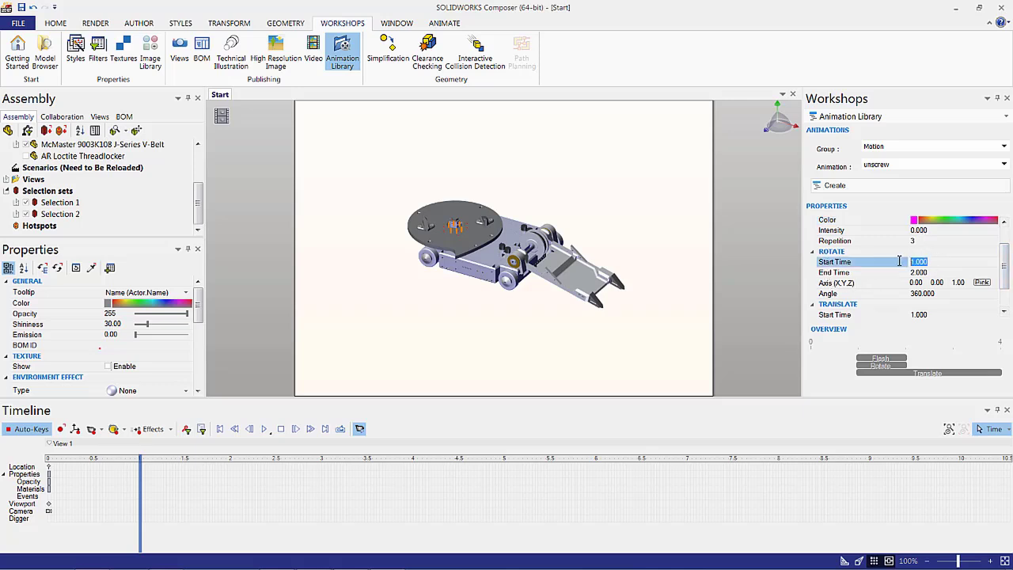
type("0")
key("Return")
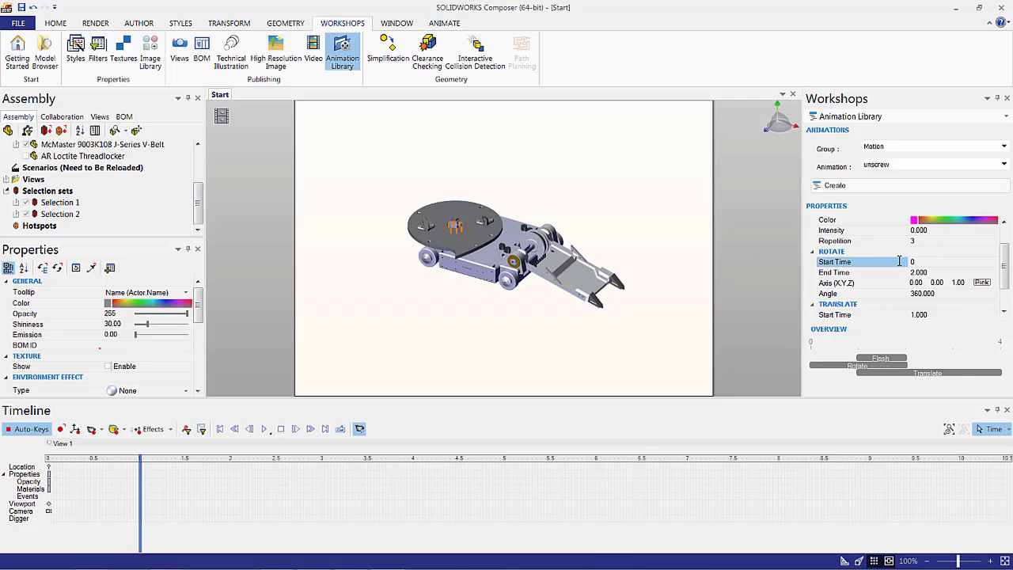
left_click(936, 283)
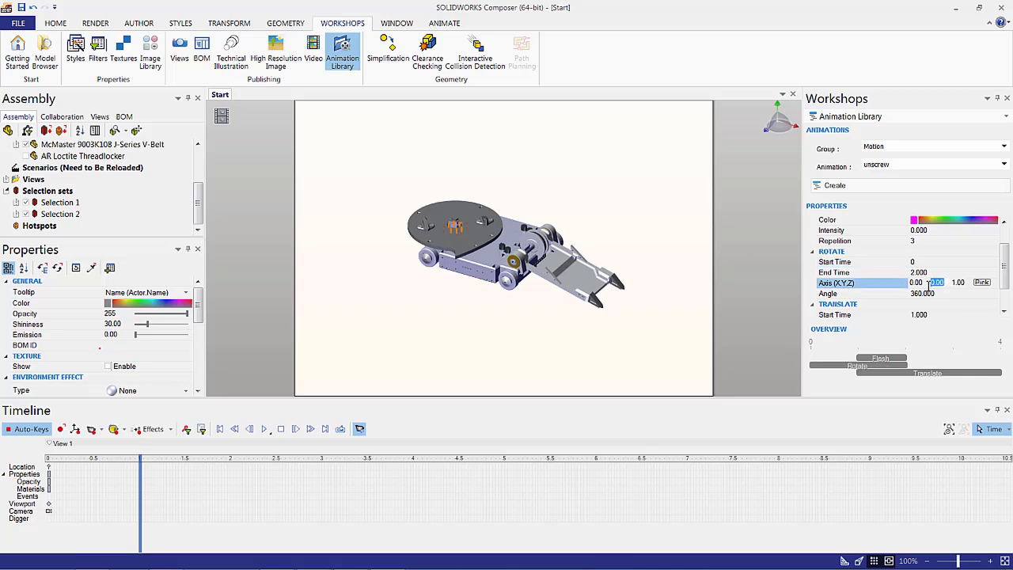
type("1")
key("Tab")
type("0")
key("Return")
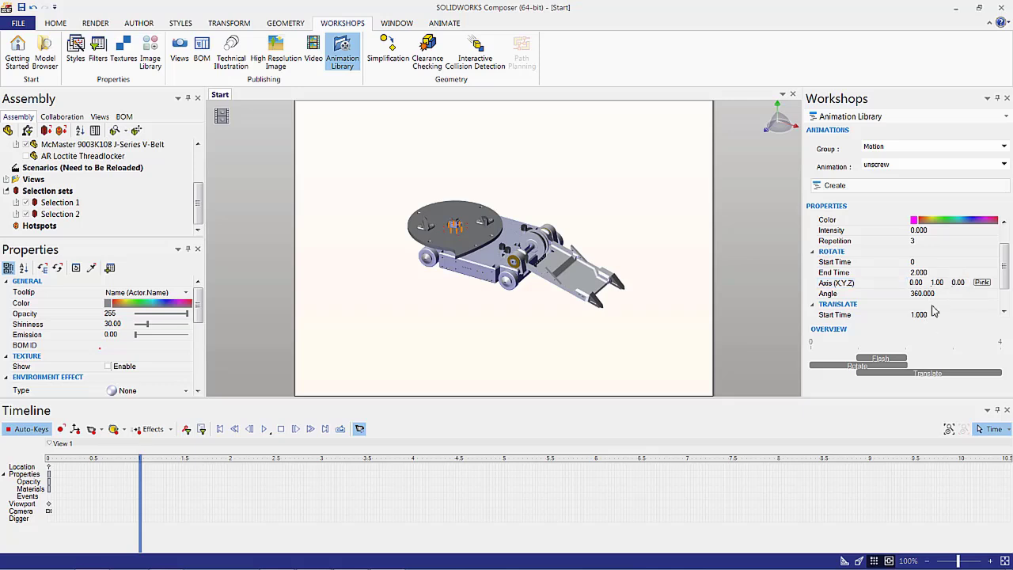
Set the translation's start time to 0 and its axis to Y 1, Z 0, and create the unscrew animation
left_click_drag(1004, 263, 1006, 279)
left_click(892, 282)
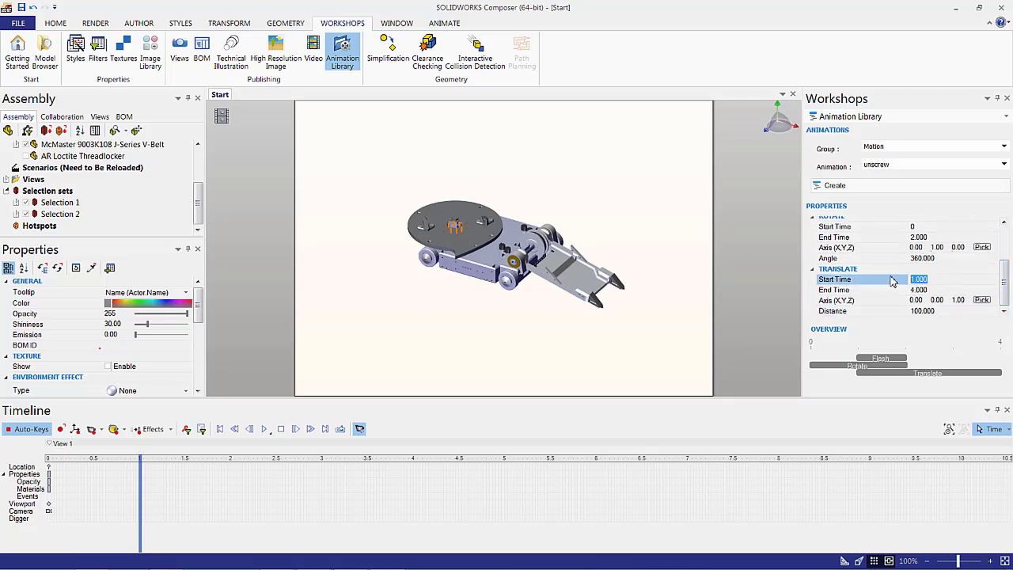
type("0")
left_click(938, 300)
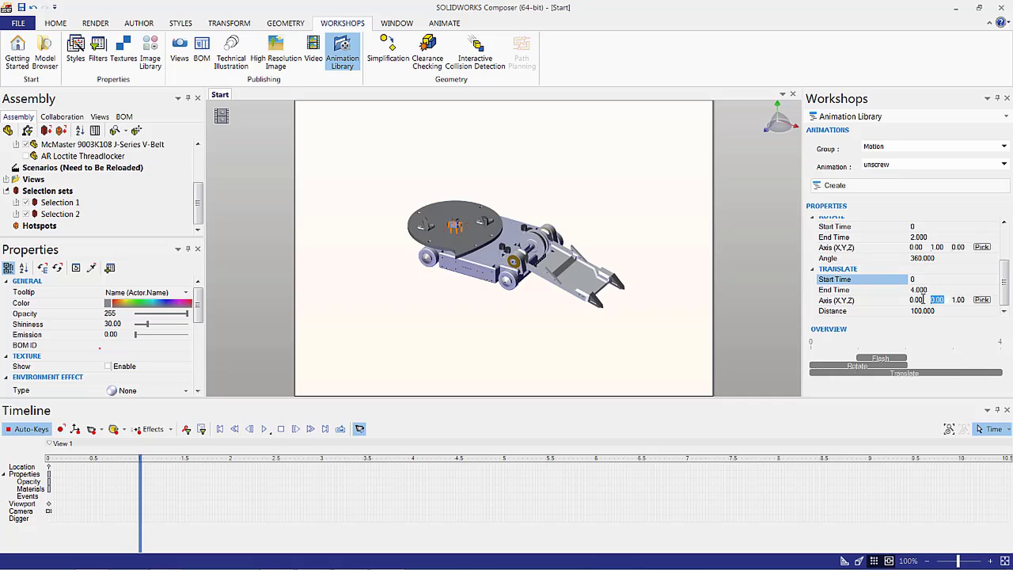
type("1")
left_click(950, 299)
type("0")
left_click(833, 187)
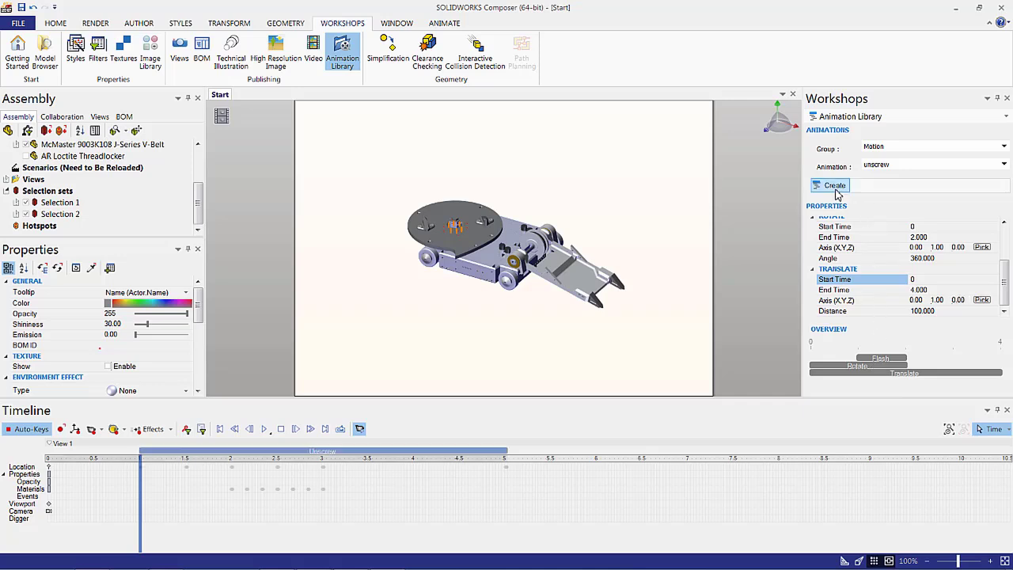
Play the animation to check the unscrewing motion, and clear the selection
left_click(353, 455)
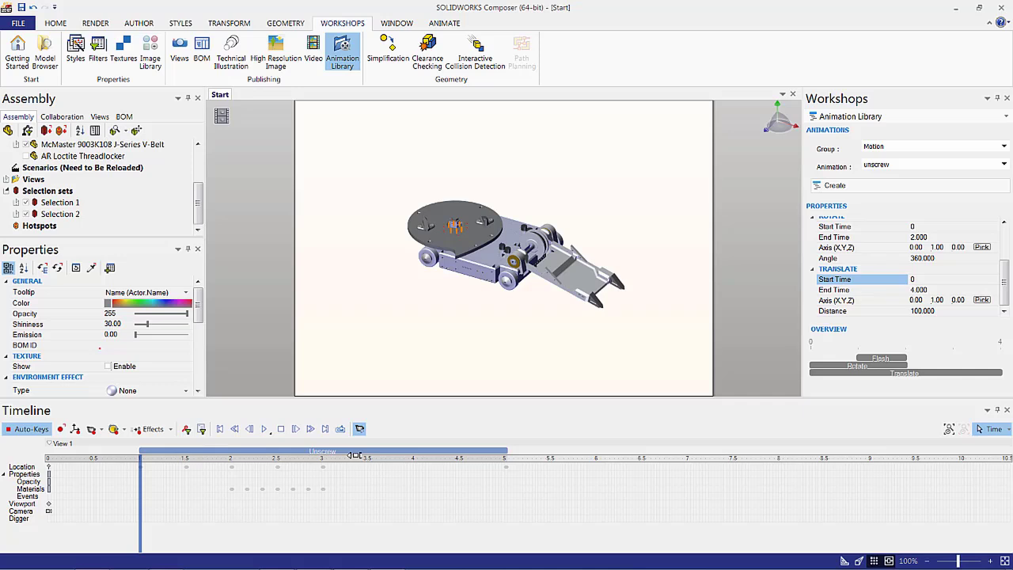
left_click(264, 428)
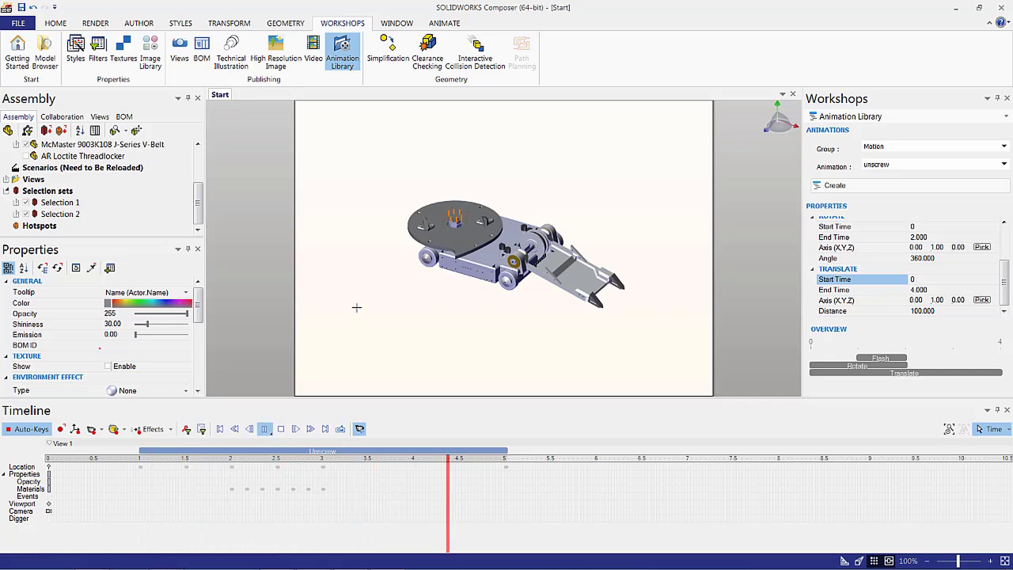
left_click(395, 313)
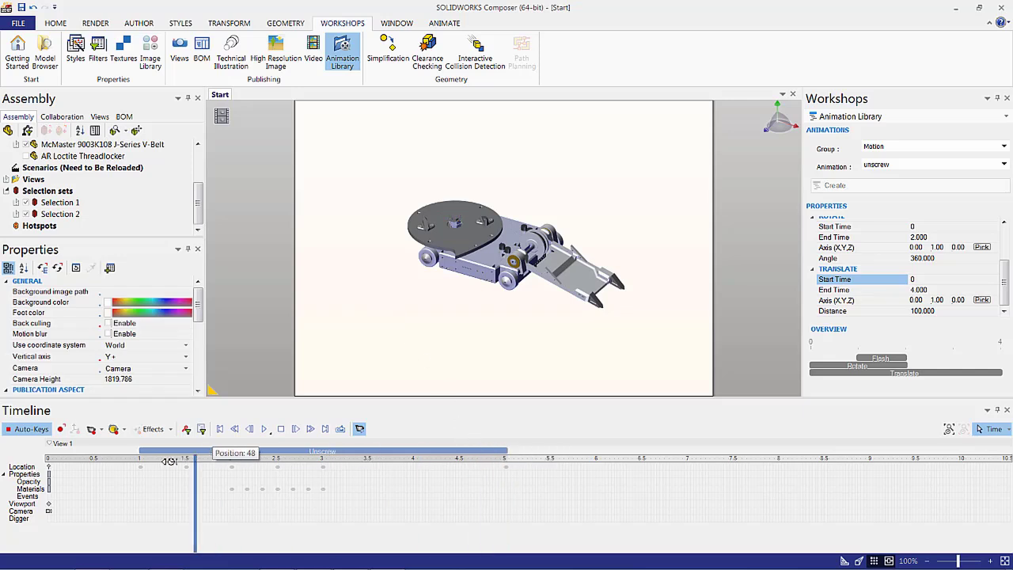
Record a camera key at about 0.9 seconds with a close-up of the hub at the disk's center
left_click_drag(484, 500, 131, 500)
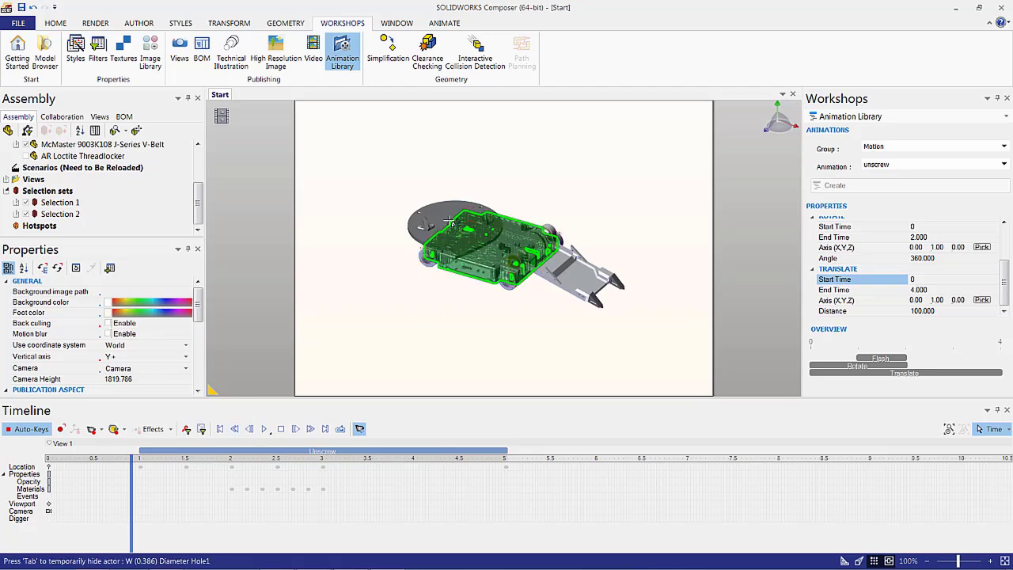
scroll(448, 227, "up", 5)
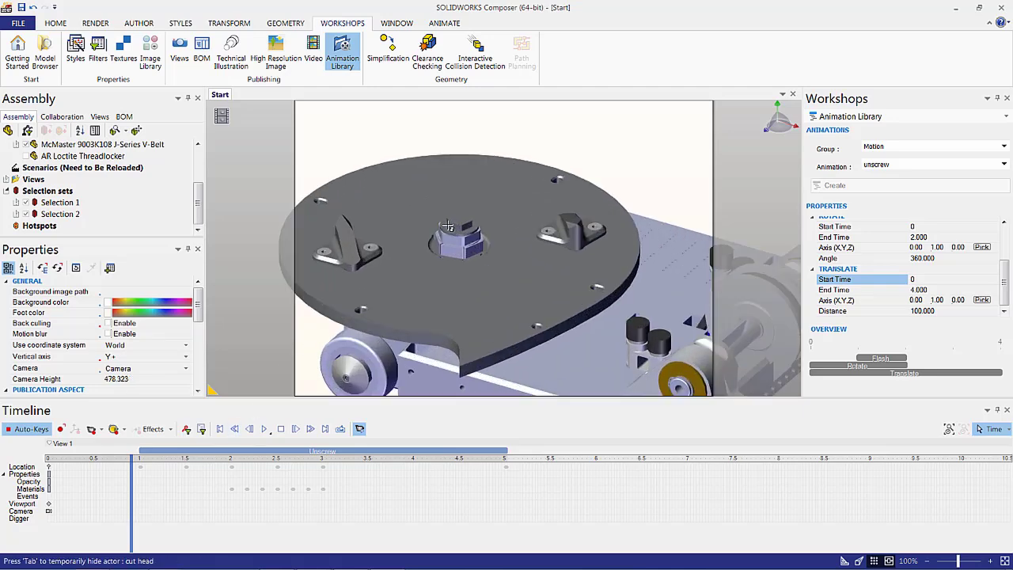
right_click_drag(461, 134, 461, 162)
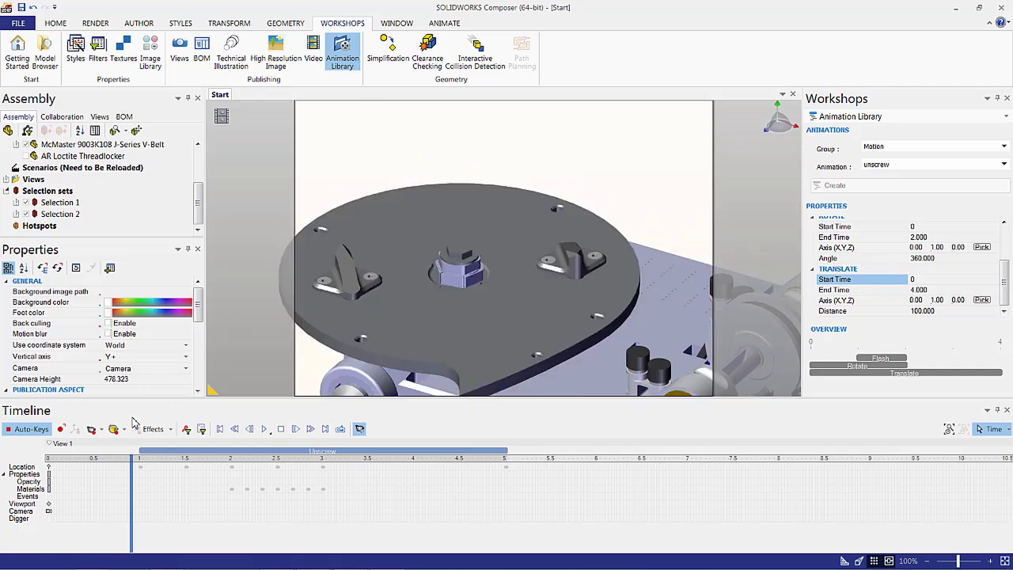
left_click(92, 432)
Play the animation from the beginning to check the camera zoom and the unscrewing
left_click_drag(131, 522, 48, 519)
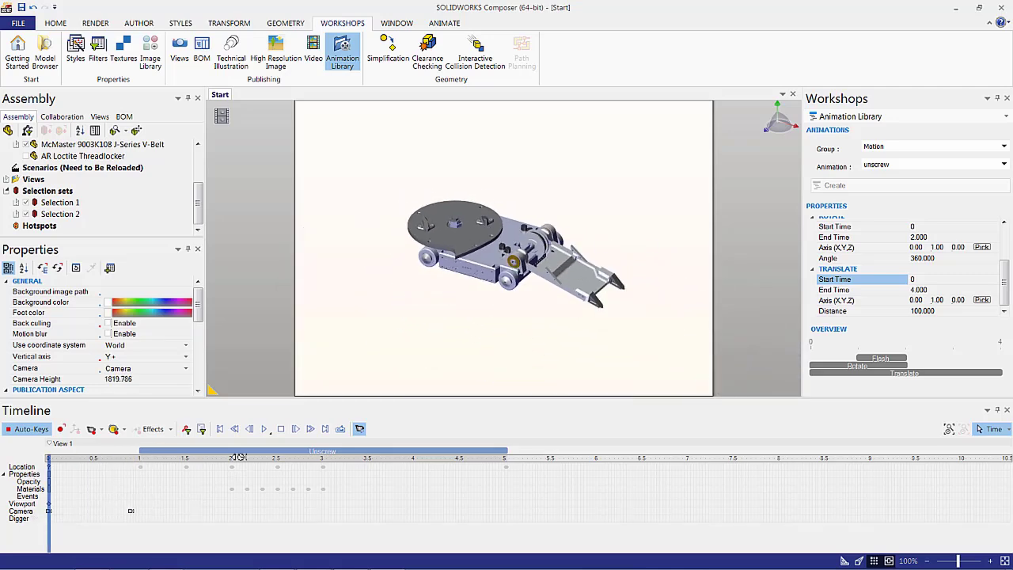
left_click(264, 428)
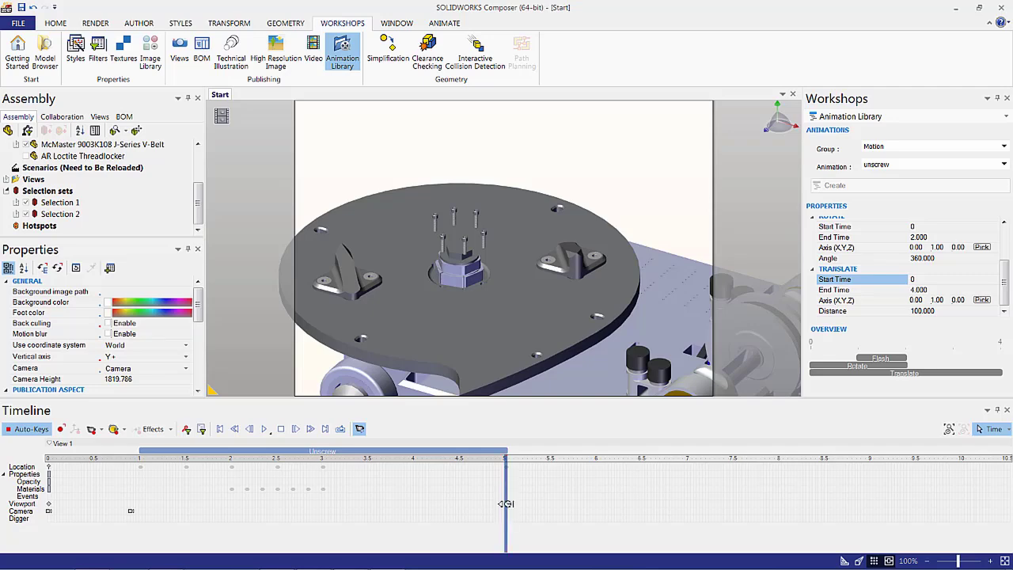
Move the current time to about 5.5 seconds and select the six raised screws above the disk's hub
left_click_drag(506, 500, 551, 501)
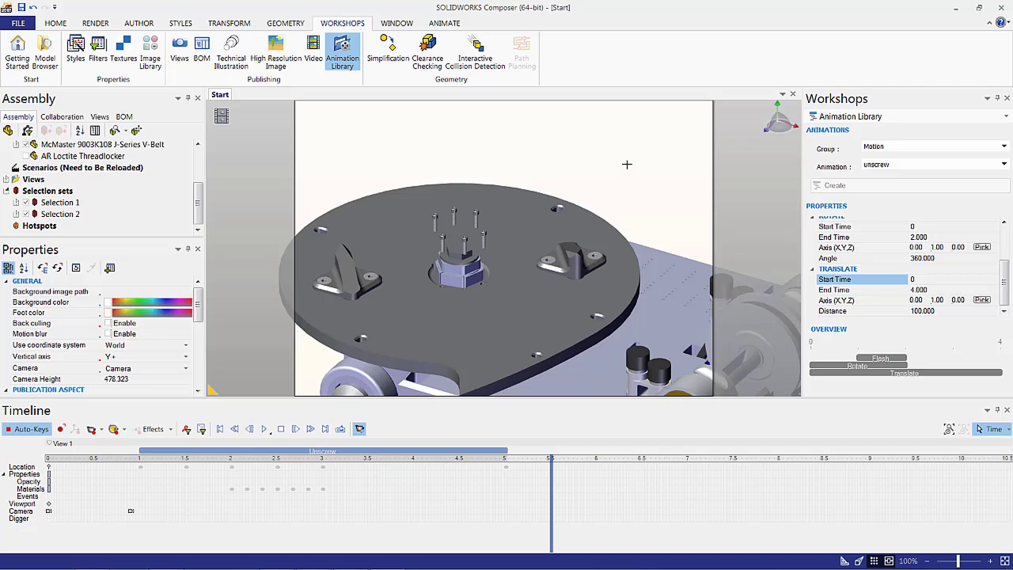
left_click(483, 234)
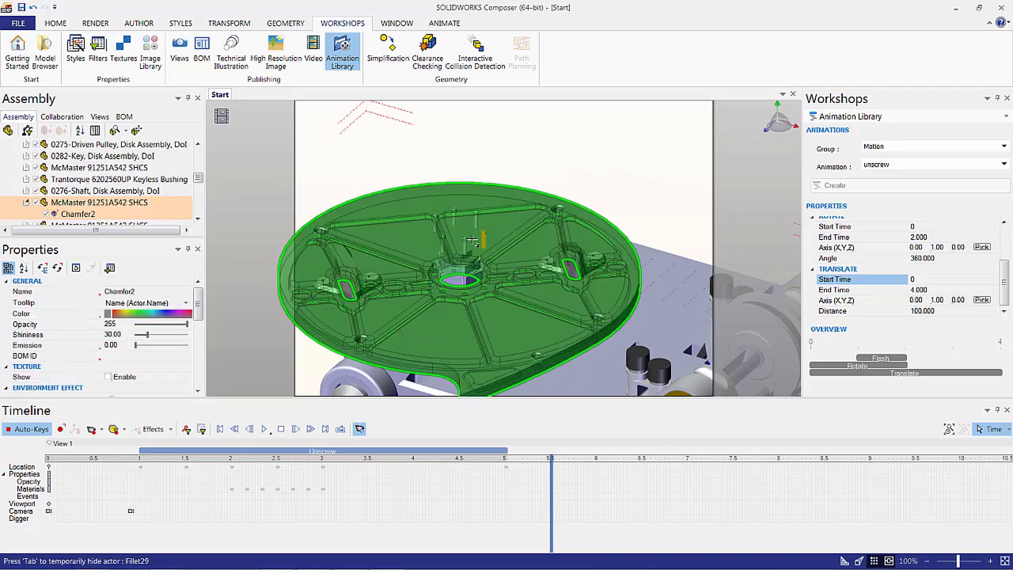
left_click(467, 244, "ctrl")
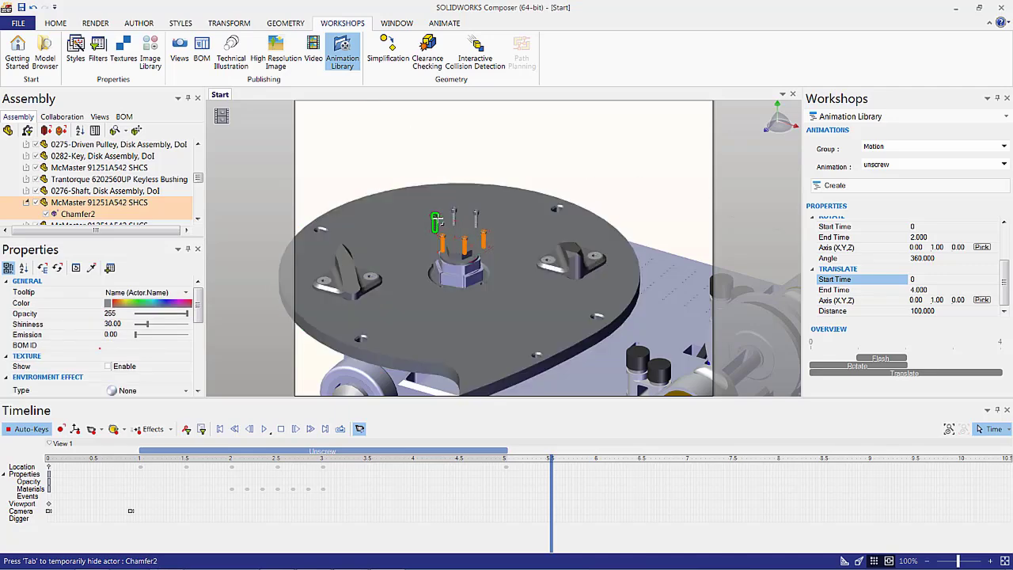
left_click(452, 217, "ctrl")
left_click(477, 218, "ctrl")
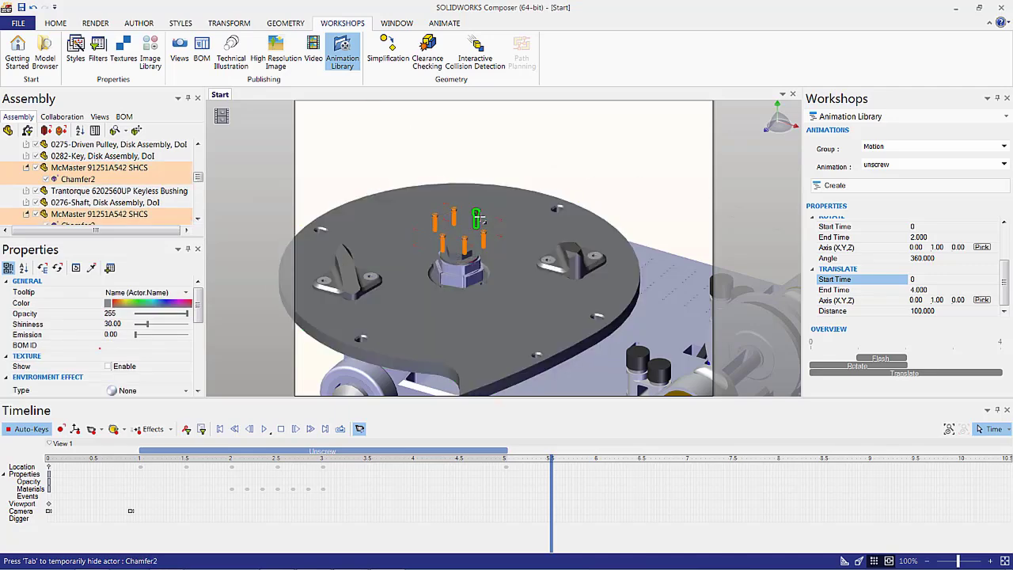
Choose the remove animation from the Motion group for the selected screws
left_click(889, 151)
left_click(885, 163)
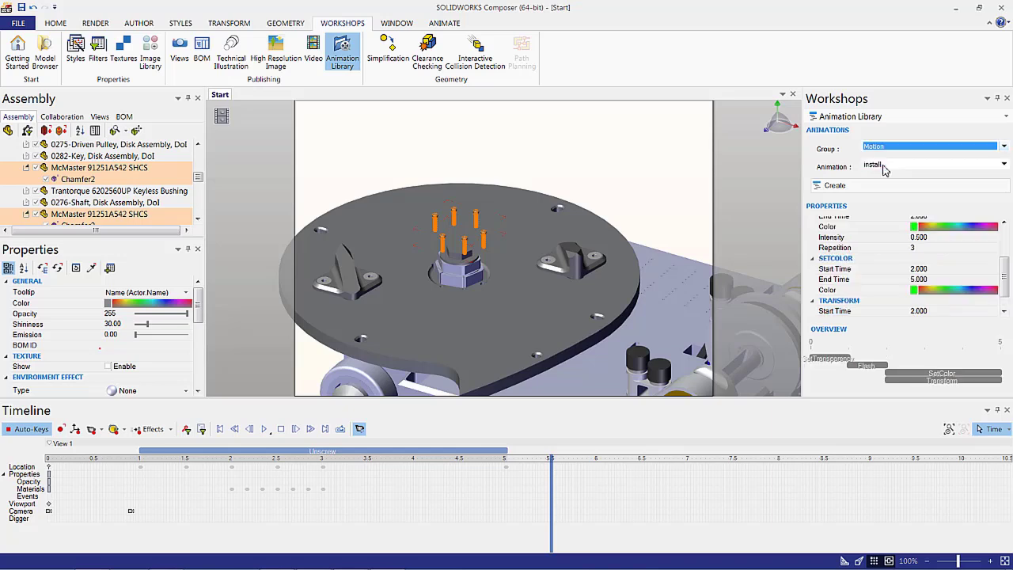
left_click(885, 167)
left_click(886, 185)
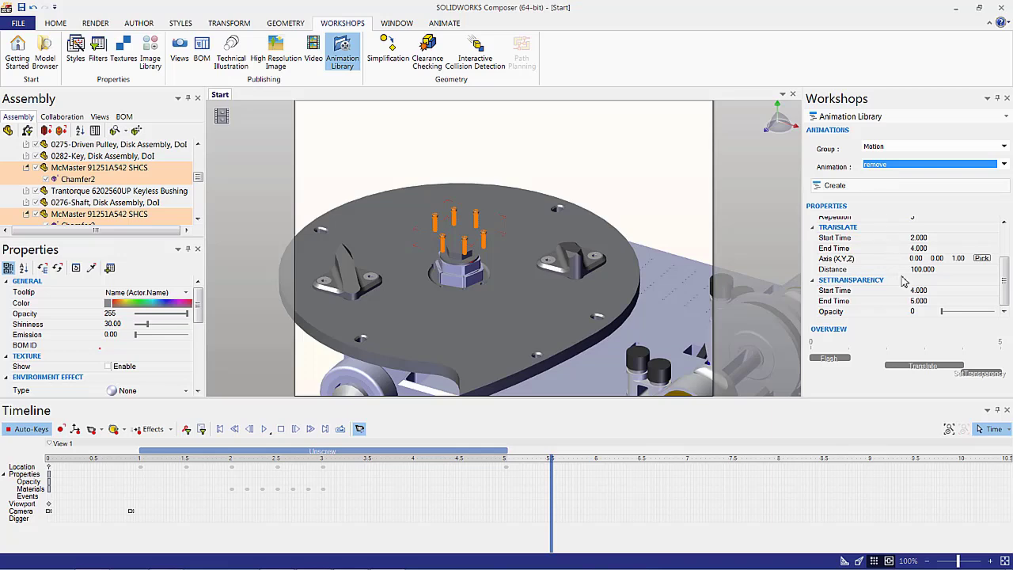
Set the end time of the remove animation's Flash effect to 0
left_click_drag(1002, 286, 1003, 246)
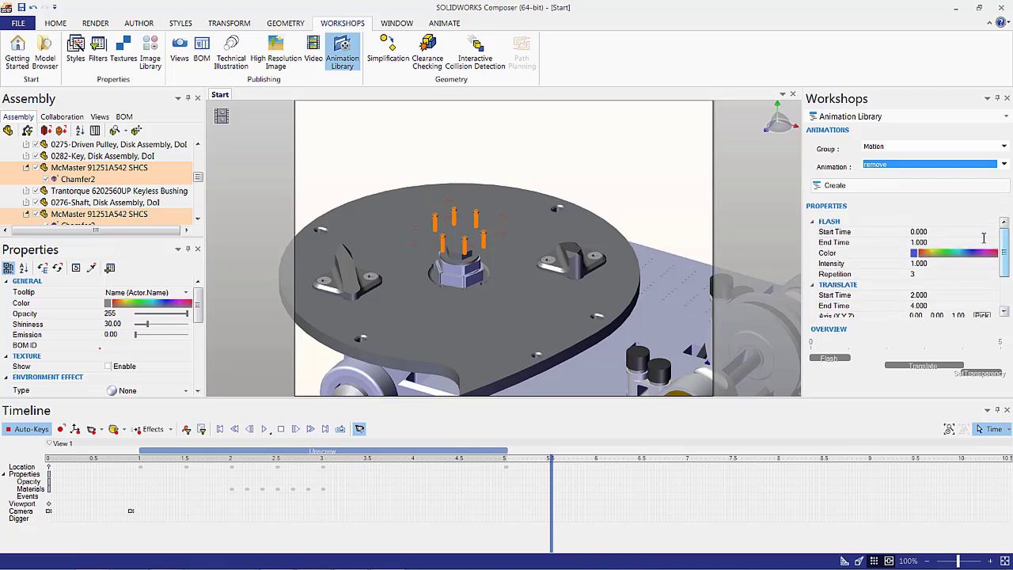
left_click(942, 243)
type("0")
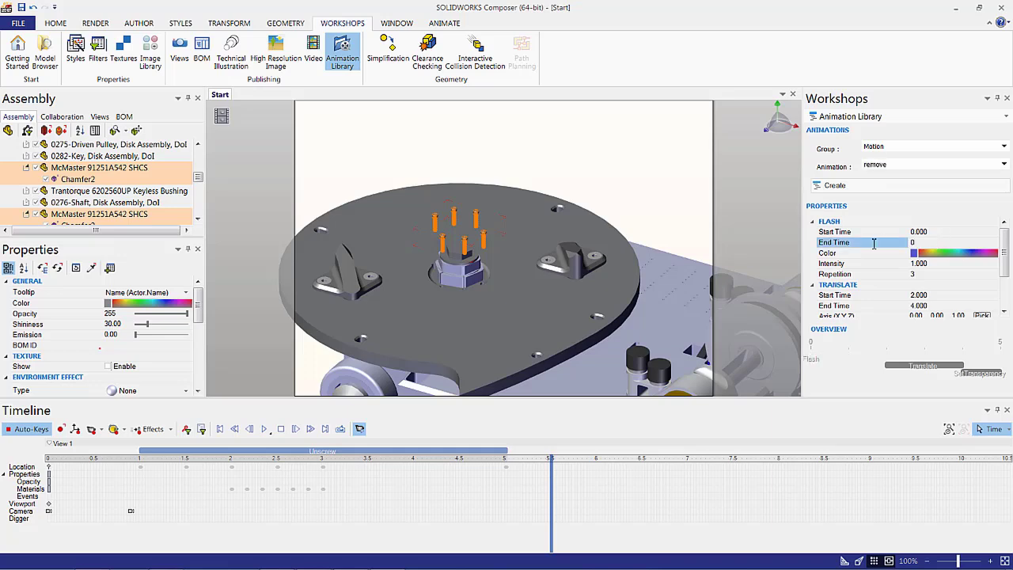
Set the remove animation's Translate motion to run from 0 to 2 seconds along axis 0, 1, 0
scroll(965, 249, "down", 2)
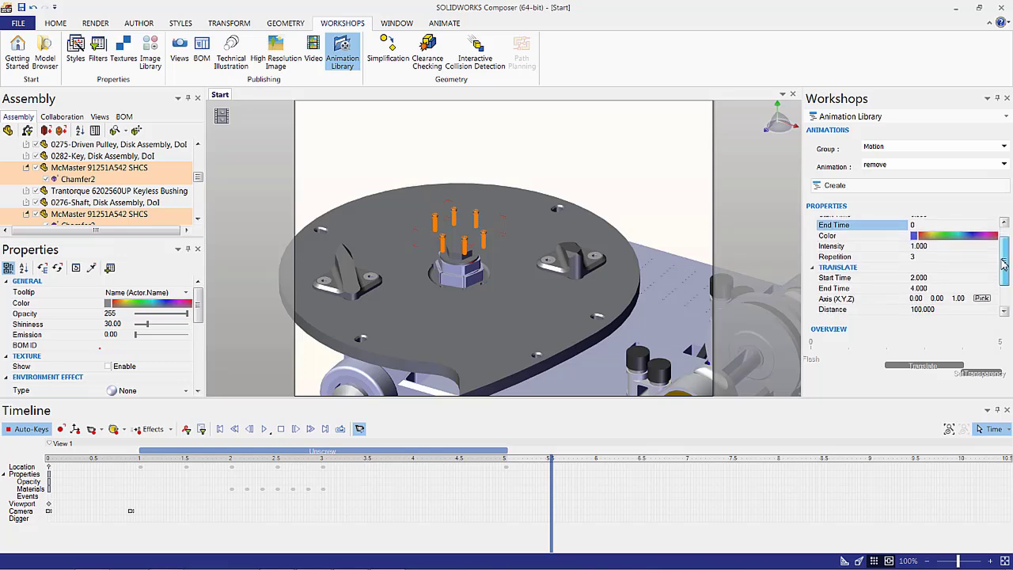
left_click(941, 258)
type("0")
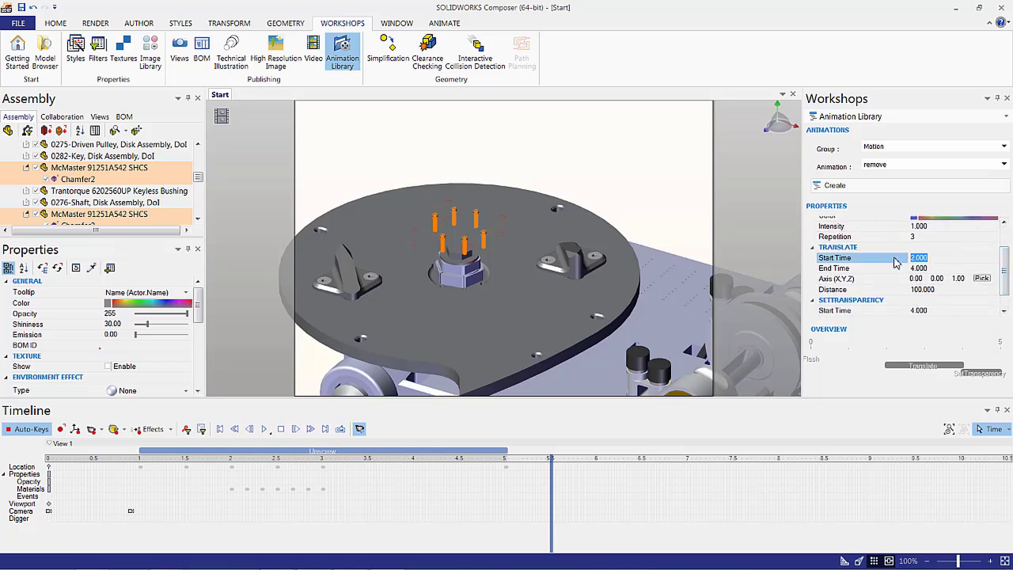
left_click(882, 269)
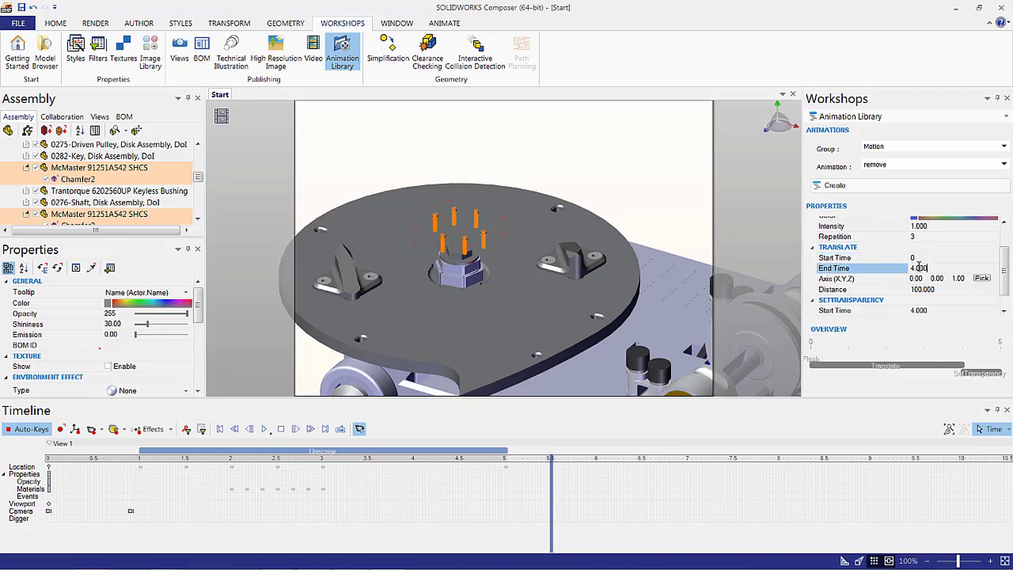
type("2")
key("Return")
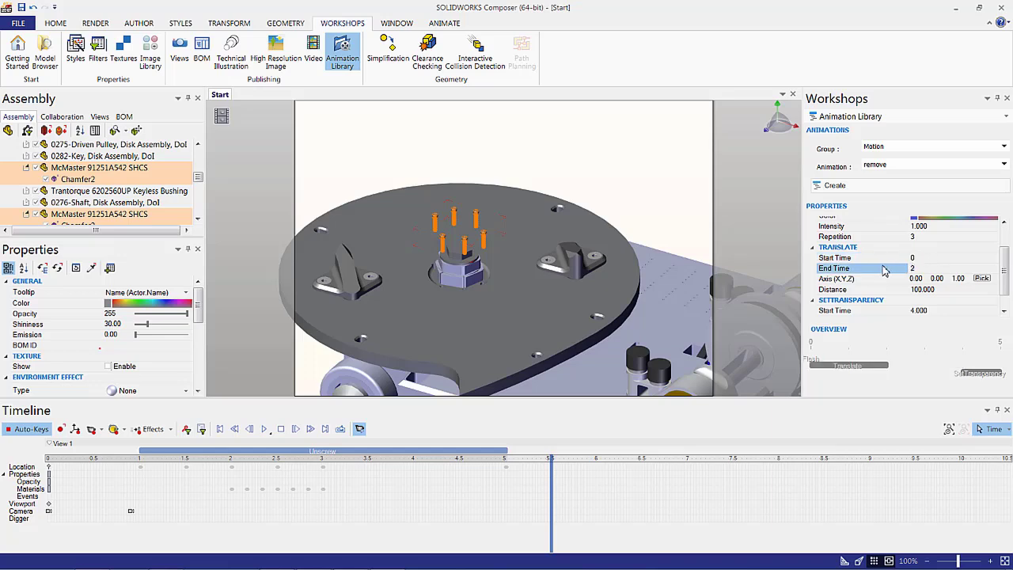
left_click(958, 278)
type("0")
left_click(937, 278)
type("1")
Set the SetTransparency effect to run from 2 to 3 seconds and create the remove animation for the selected screws
scroll(1003, 279, "down", 1)
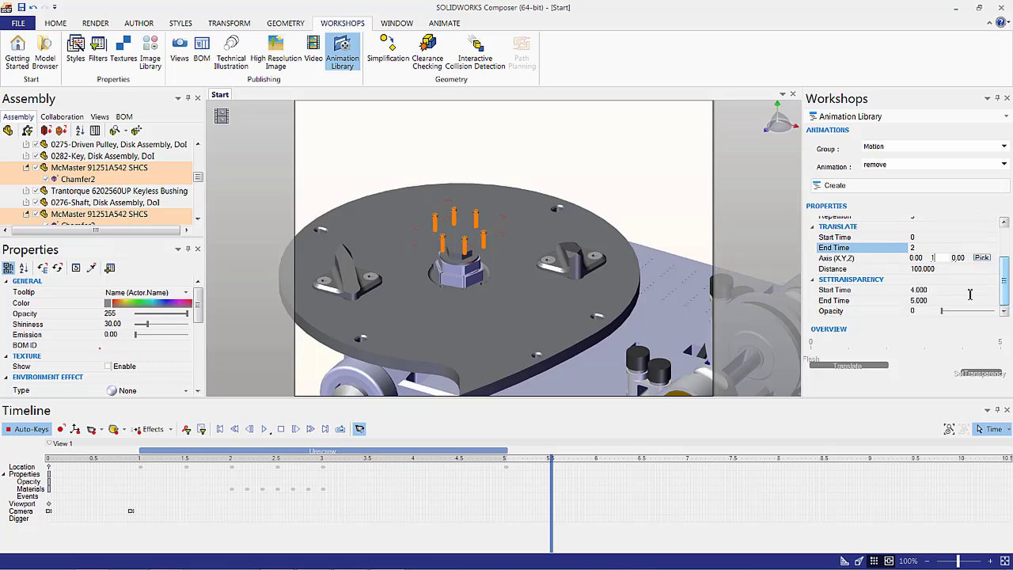
left_click(943, 290)
type("2")
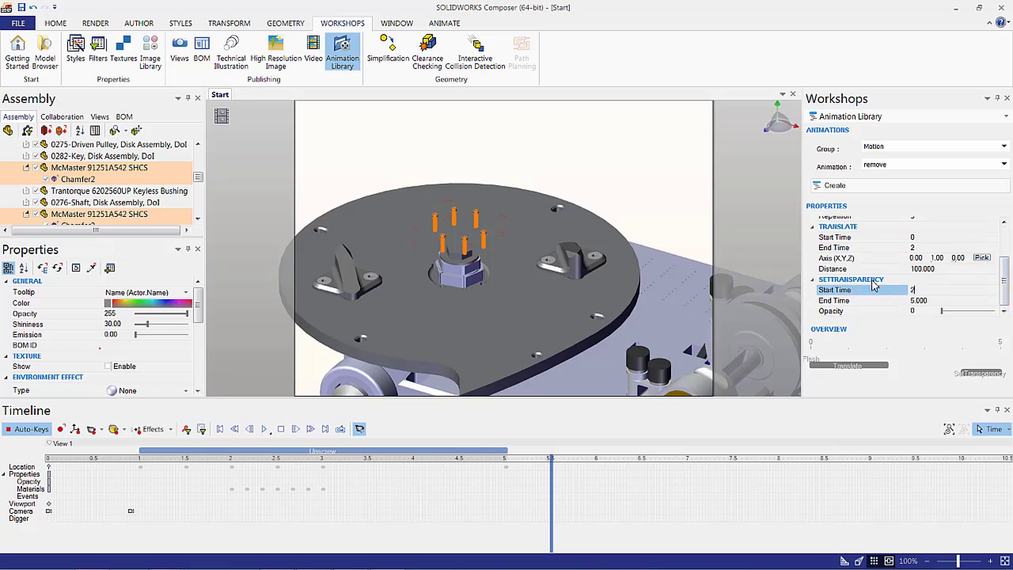
left_click(896, 301)
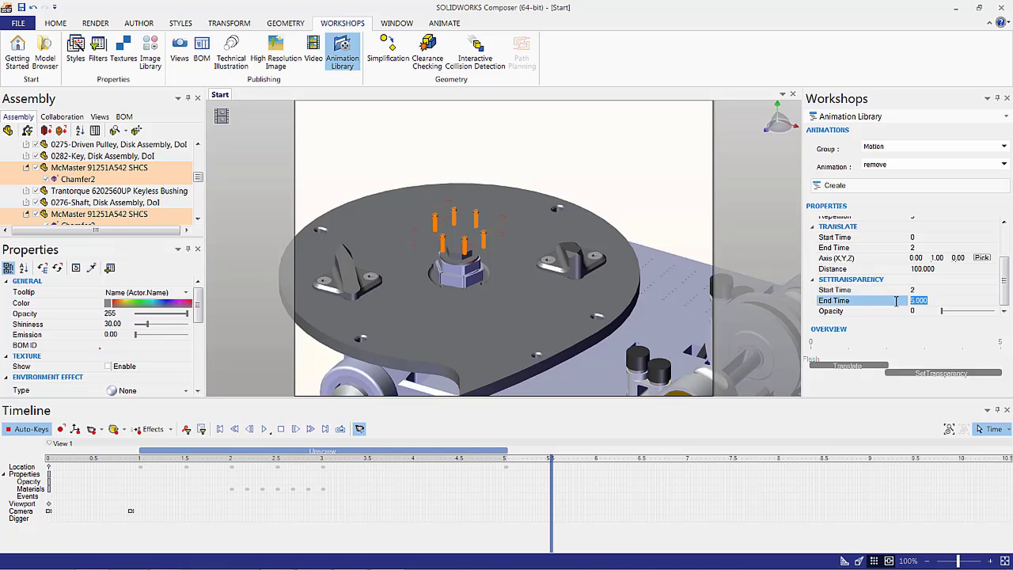
type("3")
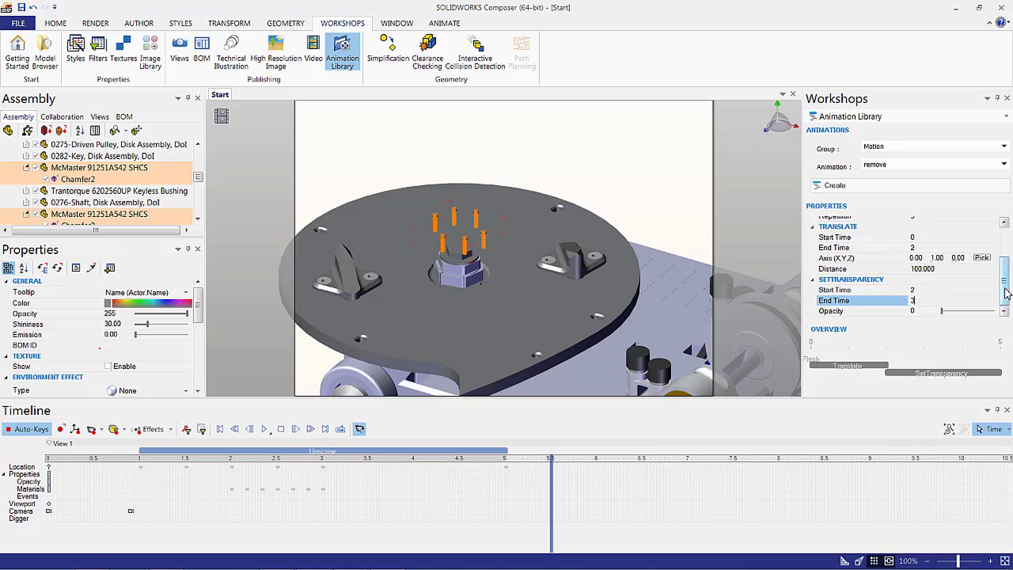
scroll(1002, 277, "up", 3)
left_click(844, 190)
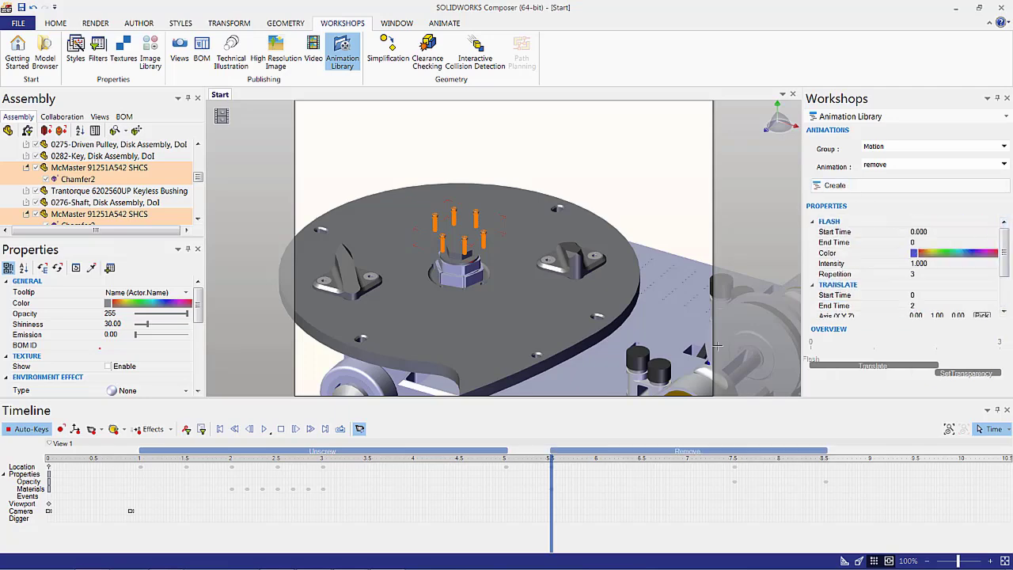
Play the animation from about 4 seconds with the screws deselected to check their removal
left_click_drag(551, 494, 409, 491)
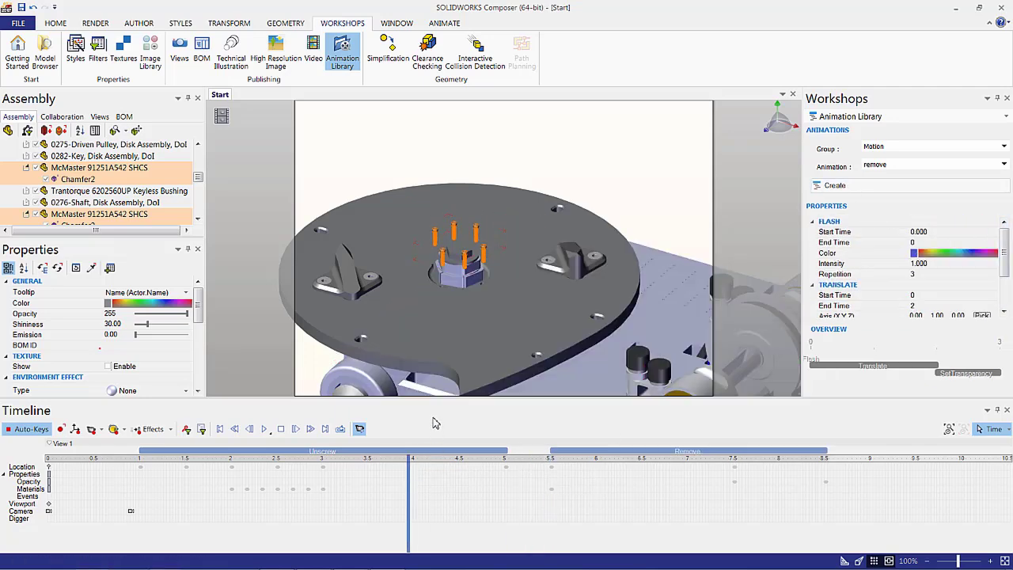
left_click(266, 429)
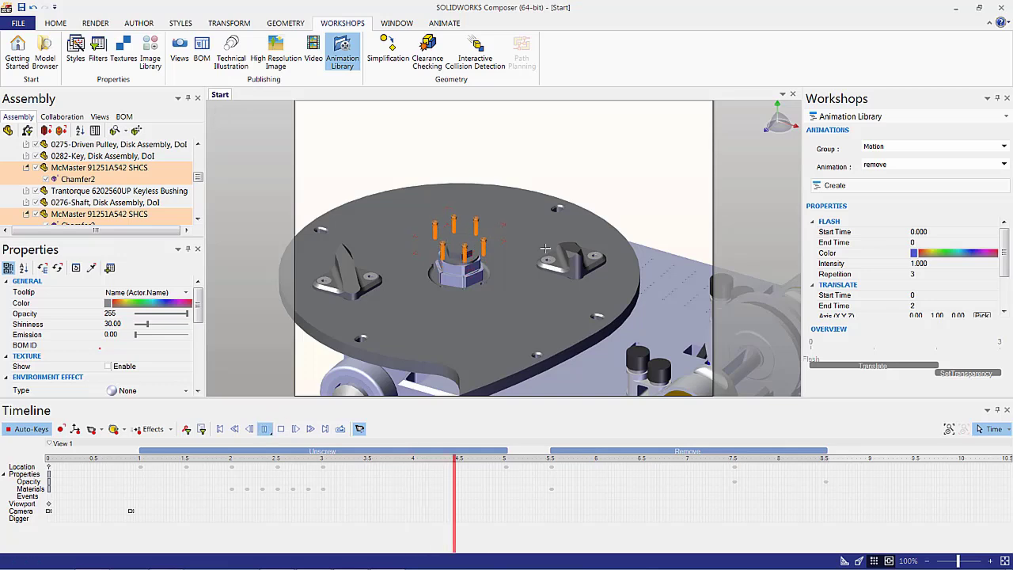
left_click(639, 163)
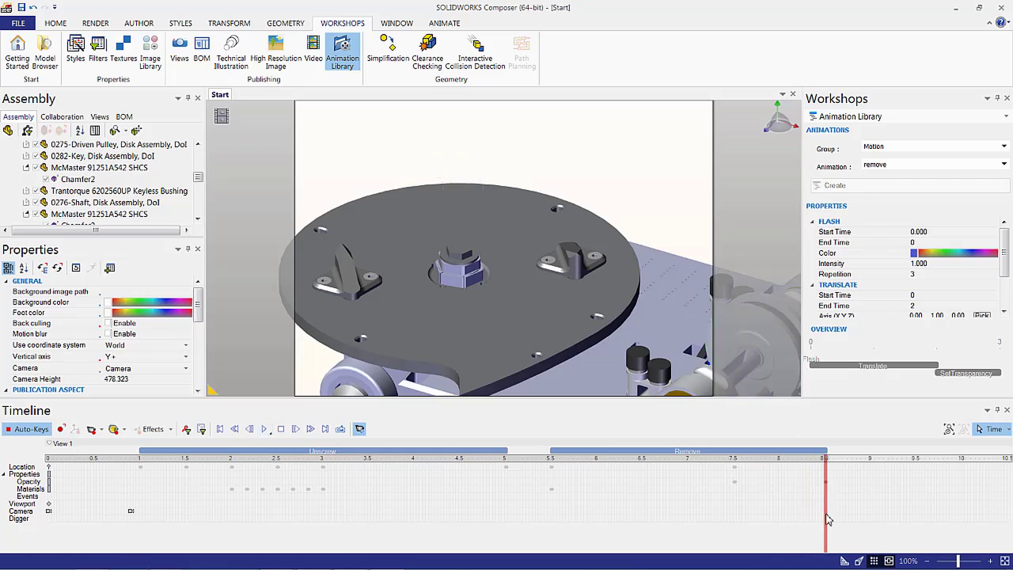
Record a camera key at about 8.9 seconds with the view zoomed out and centered on the robot
left_click_drag(826, 512, 862, 503)
scroll(633, 194, "down", 5)
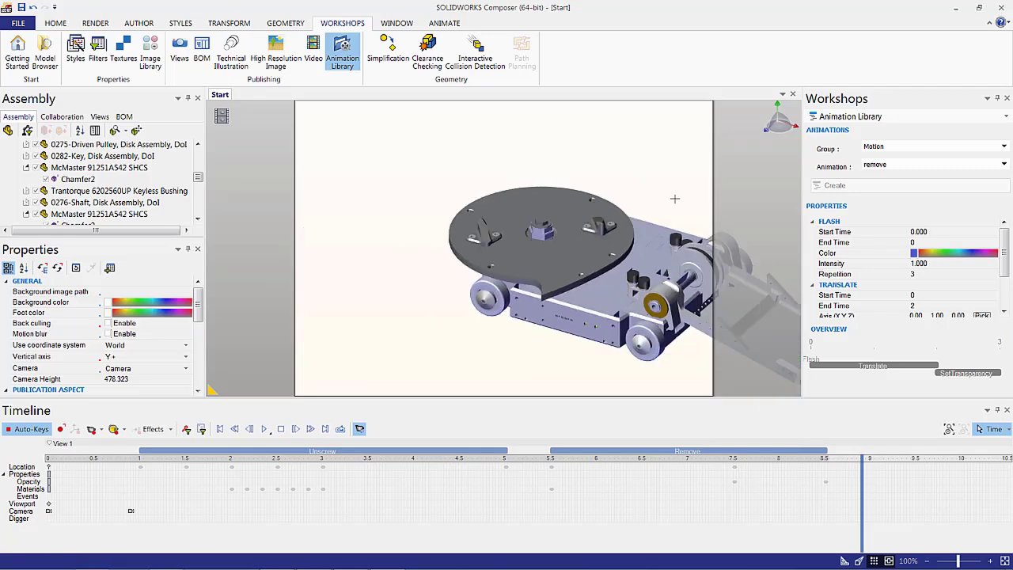
right_click_drag(675, 199, 557, 200)
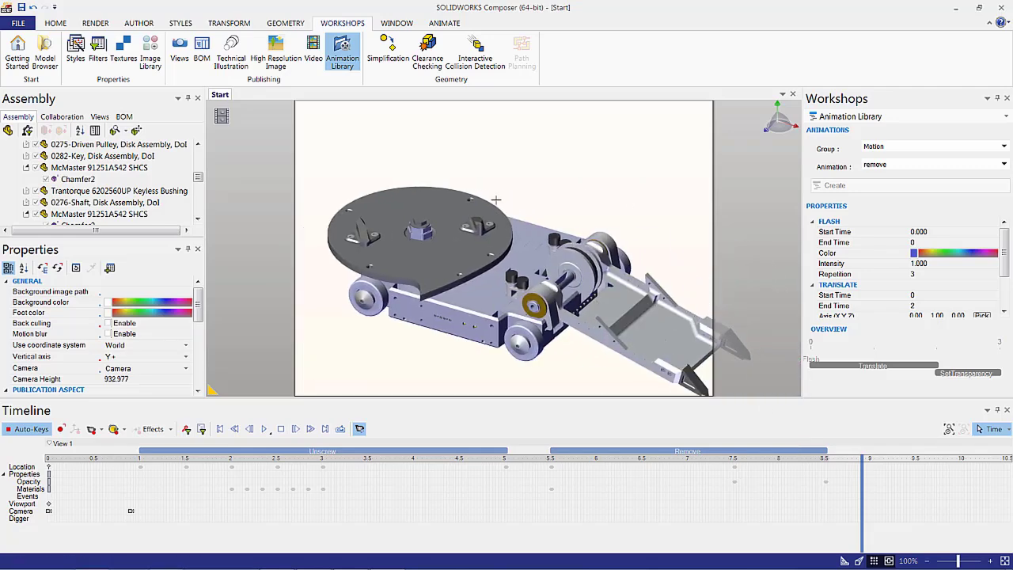
left_click(91, 430)
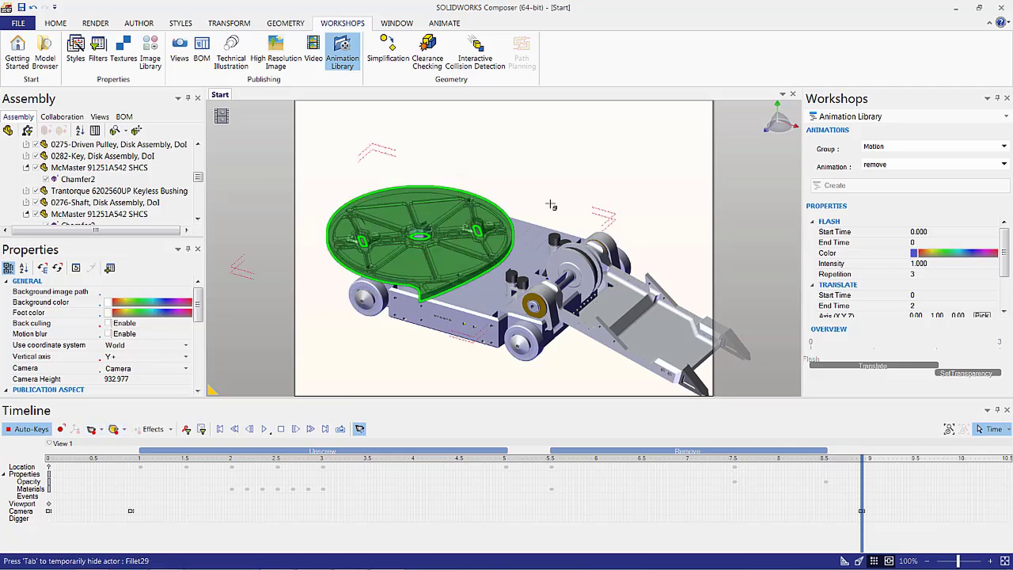
Move the current time to about 9.7 seconds and select the whole 0251-Disk Assembly starting from its disk
left_click_drag(862, 479, 935, 480)
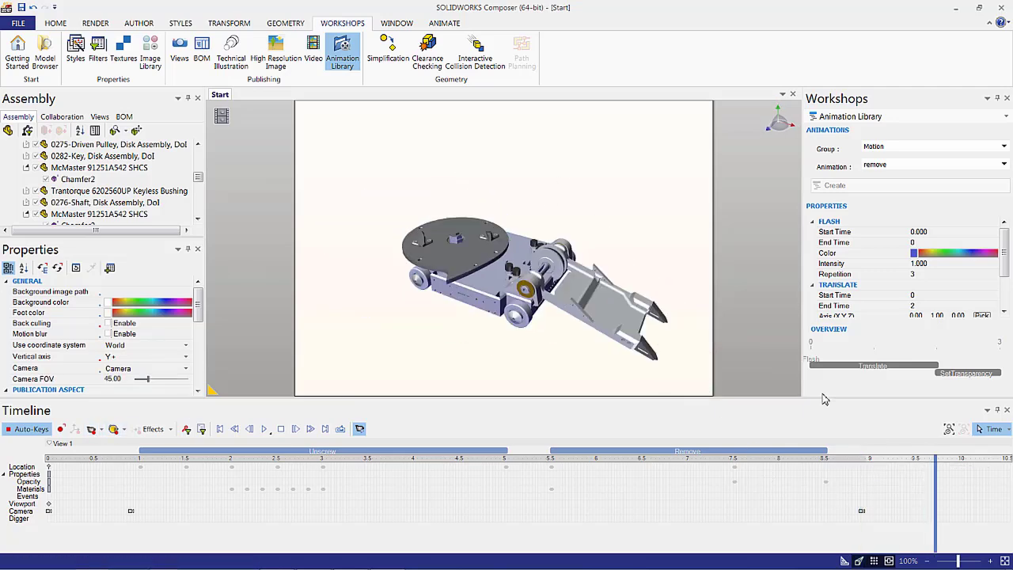
left_click(465, 259)
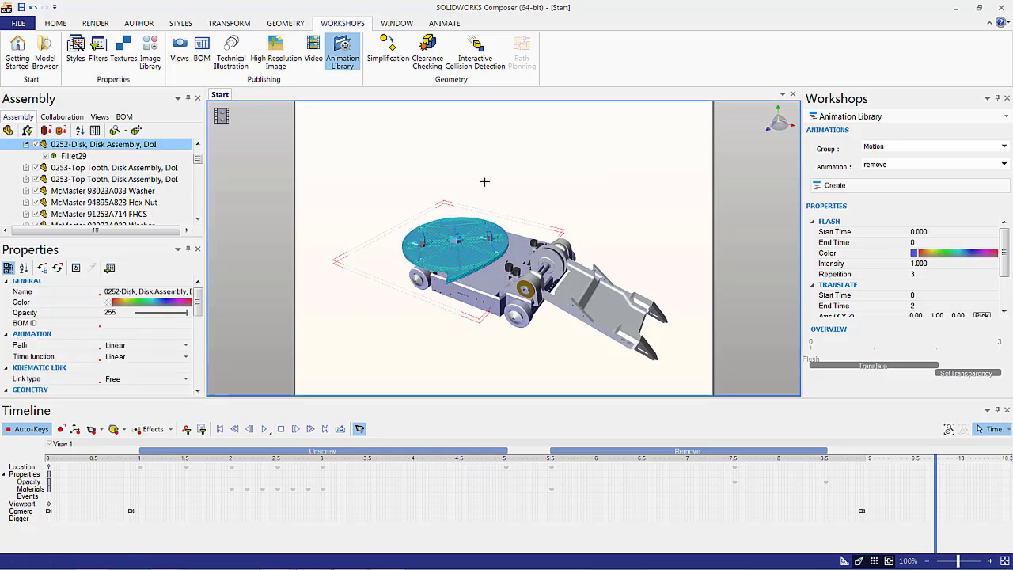
key("Up")
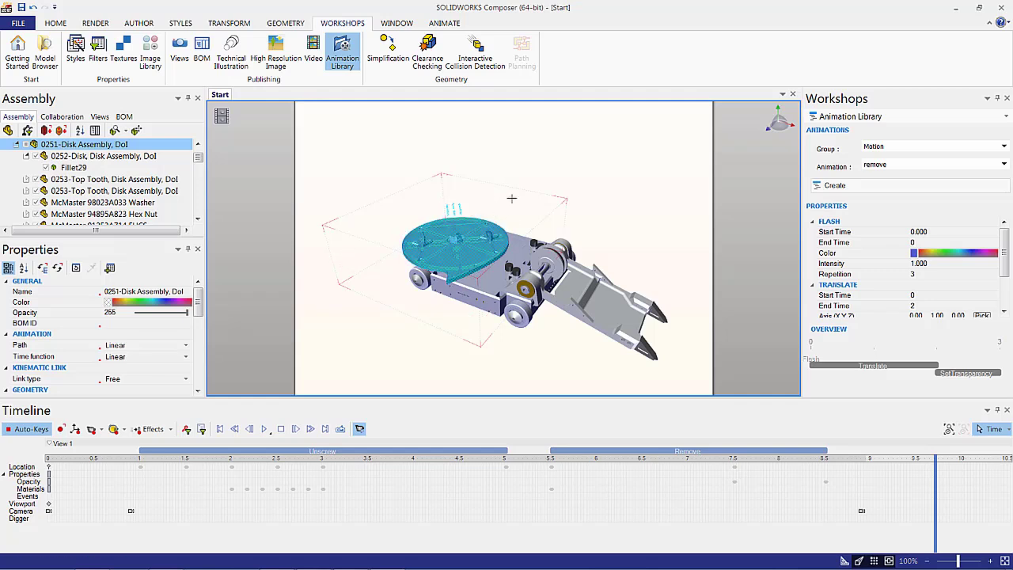
left_click(511, 197)
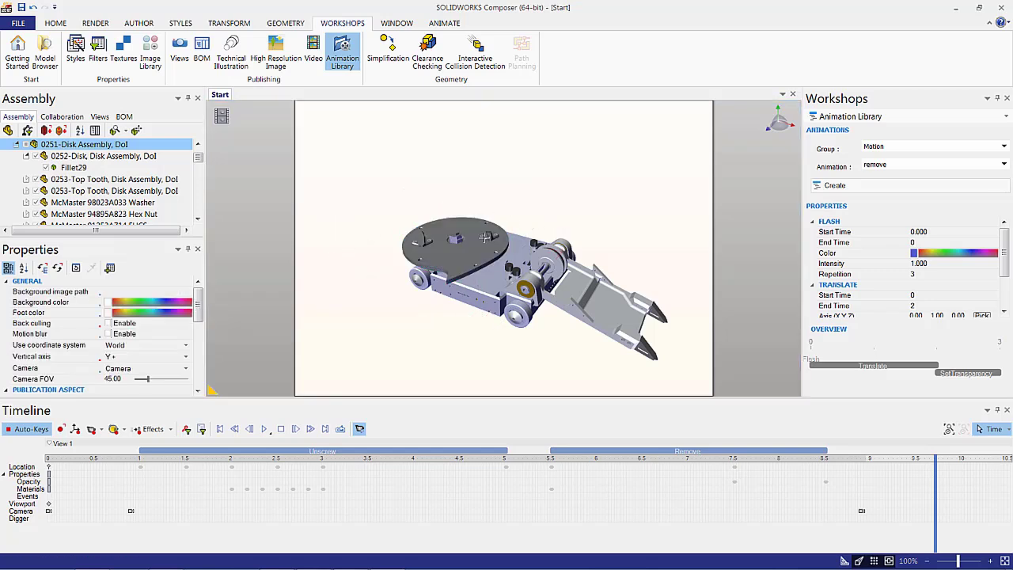
left_click(478, 245)
key("Up")
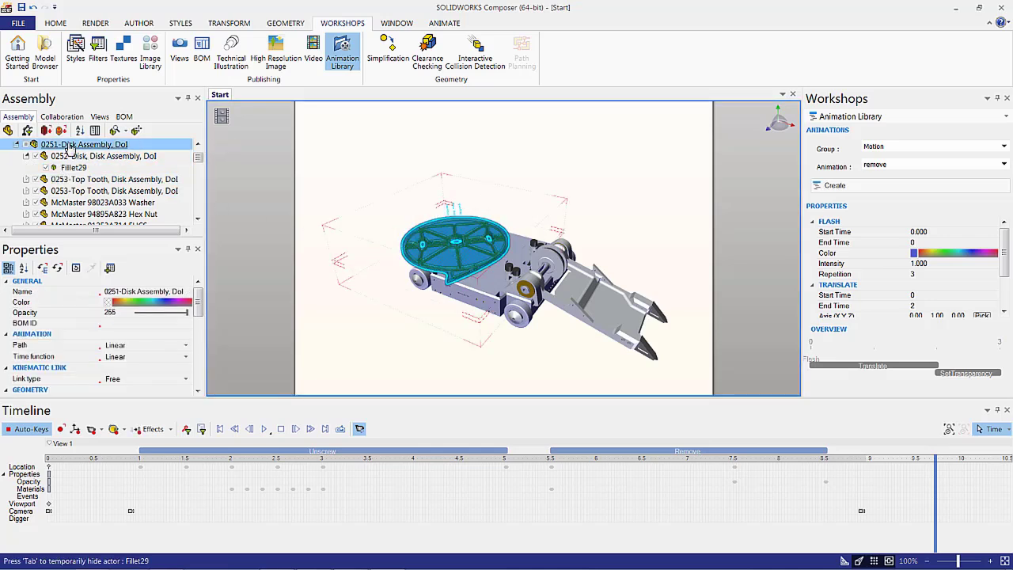
left_click(71, 169)
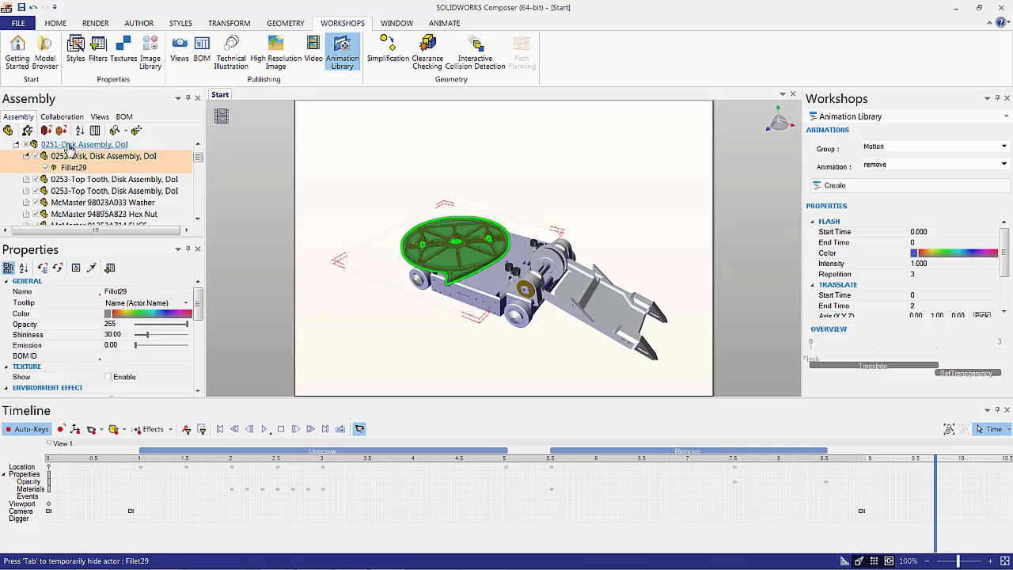
left_click(70, 146)
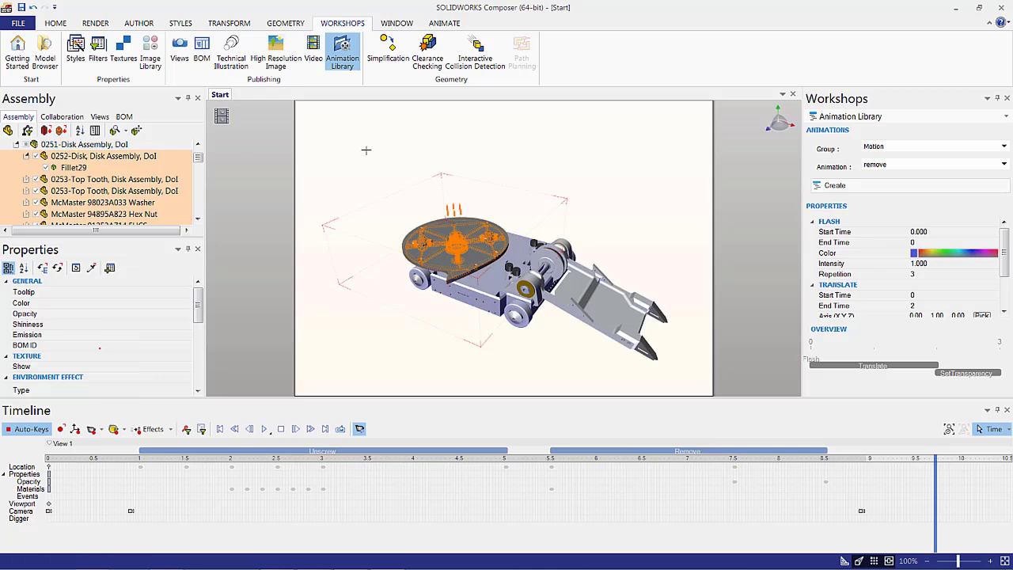
left_click(483, 168)
left_click(482, 231)
left_click(483, 231)
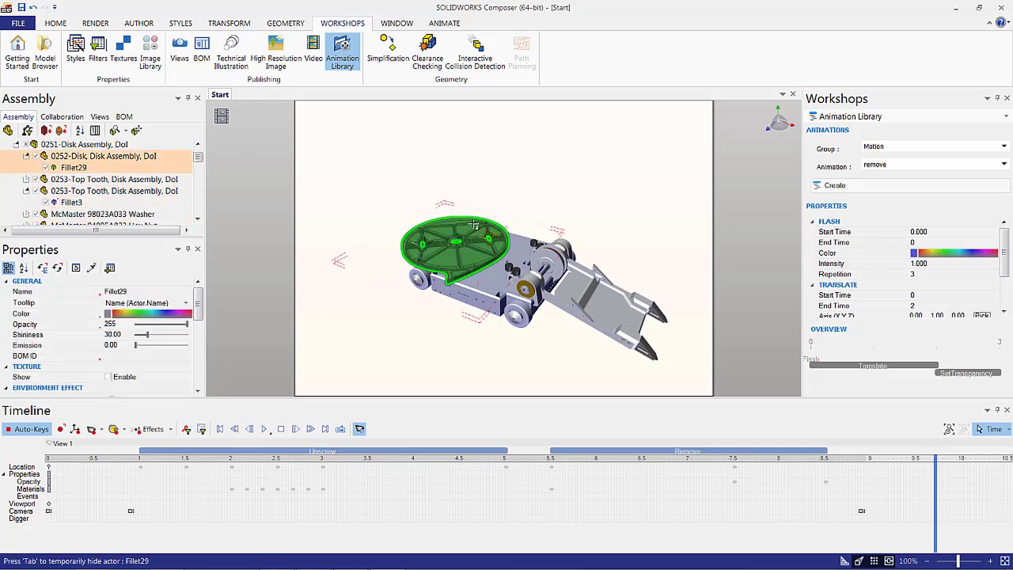
left_click(559, 142)
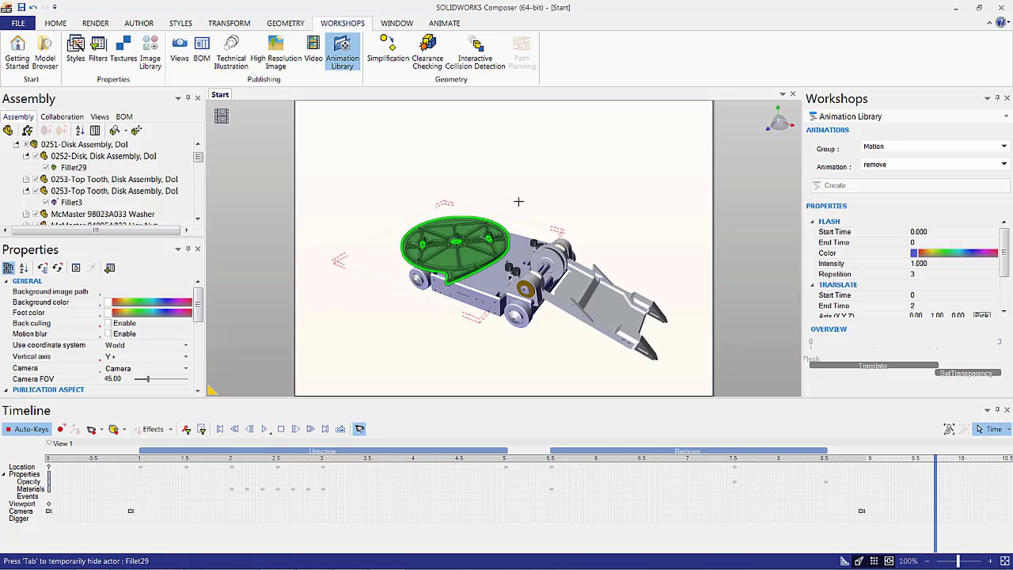
Select the parent disk assembly of the disk and record its location key at about 9.7 seconds
left_click(477, 224)
key("Tab")
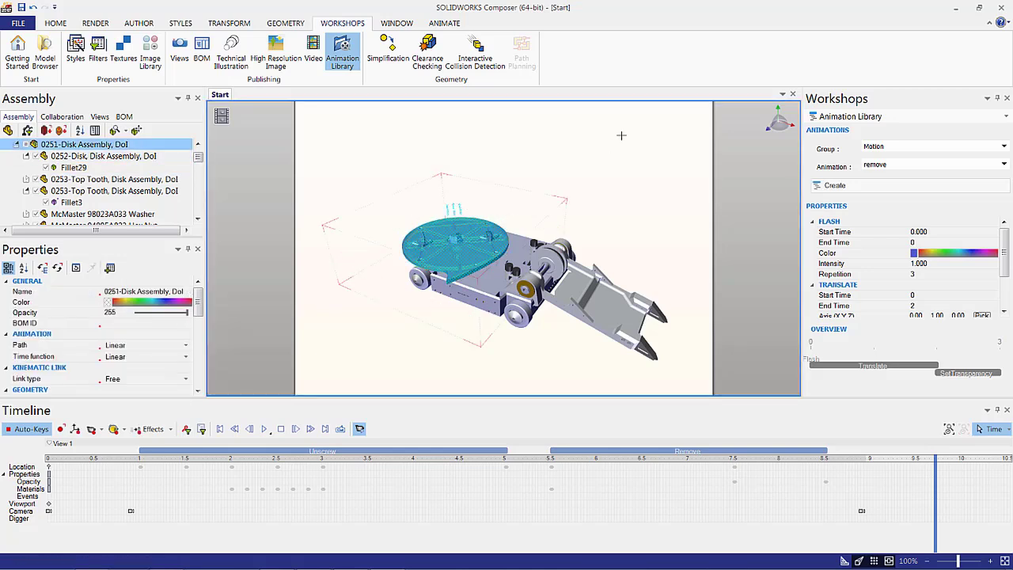
left_click(75, 431)
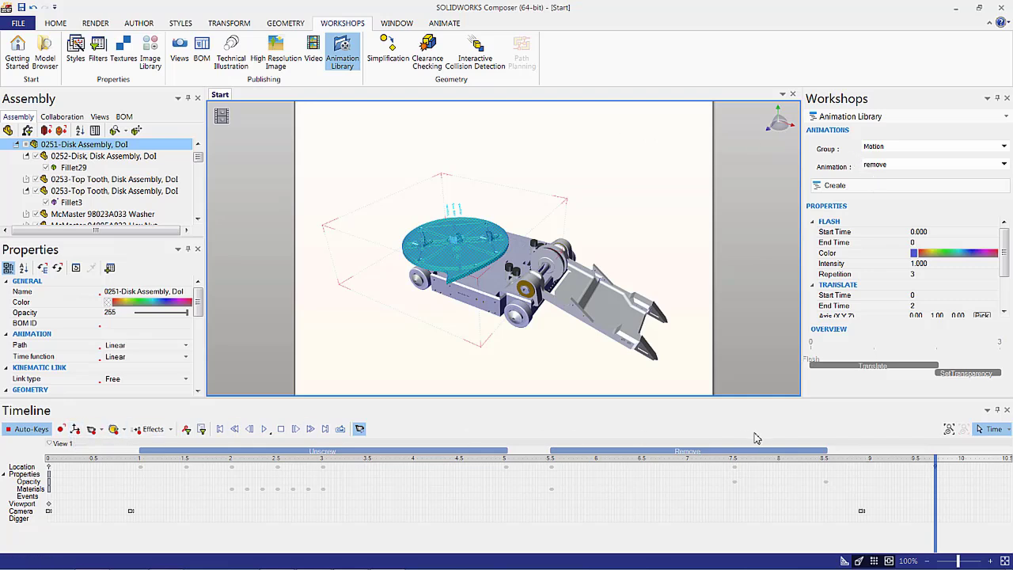
At about 11 seconds, translate the disk assembly straight up along its vertical axis, well clear of the robot's chassis
left_click_drag(936, 492, 855, 489)
right_click(518, 162)
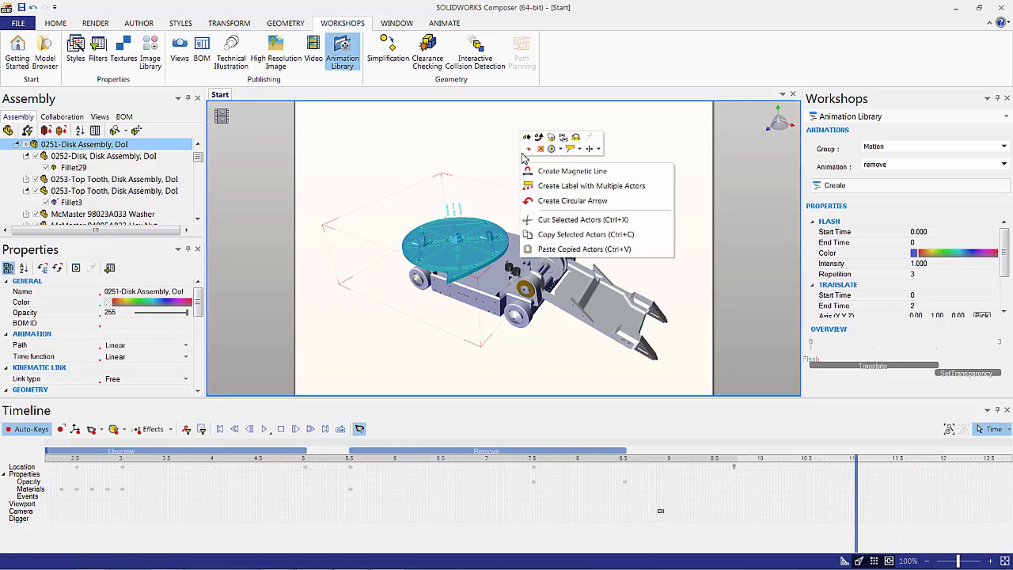
left_click(530, 145)
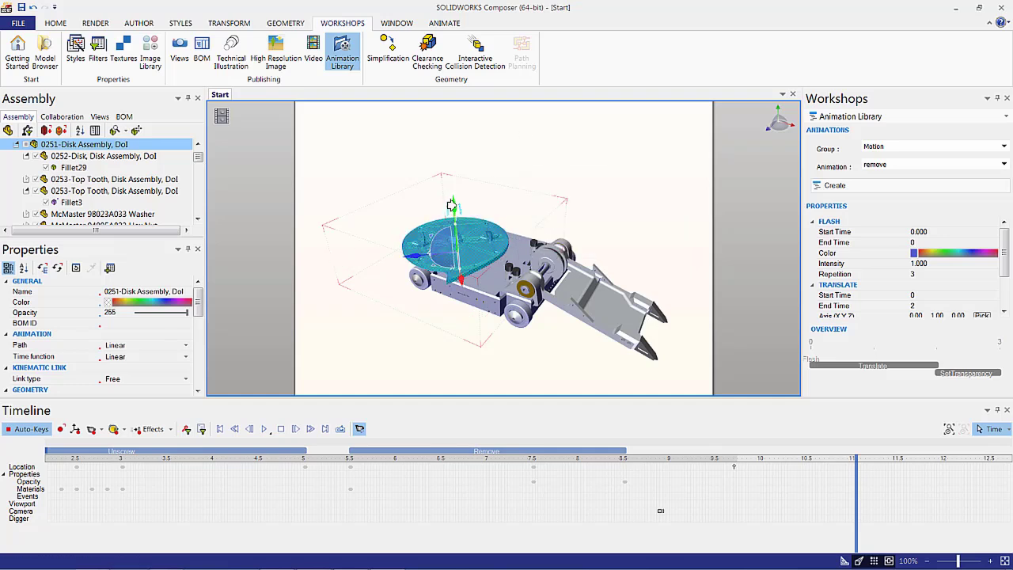
left_click_drag(451, 206, 444, 128)
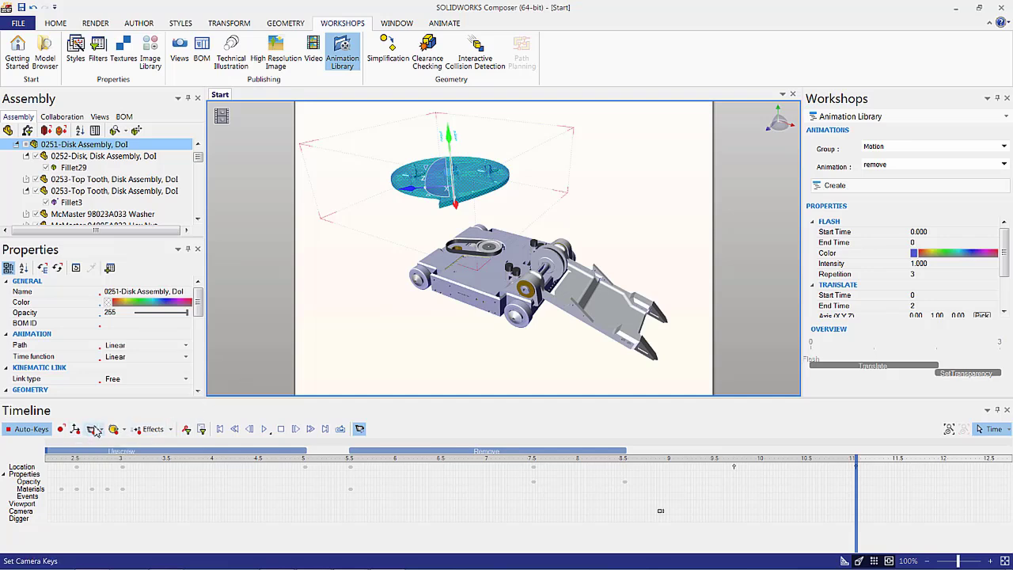
Record a camera key at about 11.9 seconds with the view tilted to look down on the raised disk assembly
left_click_drag(856, 481, 932, 481)
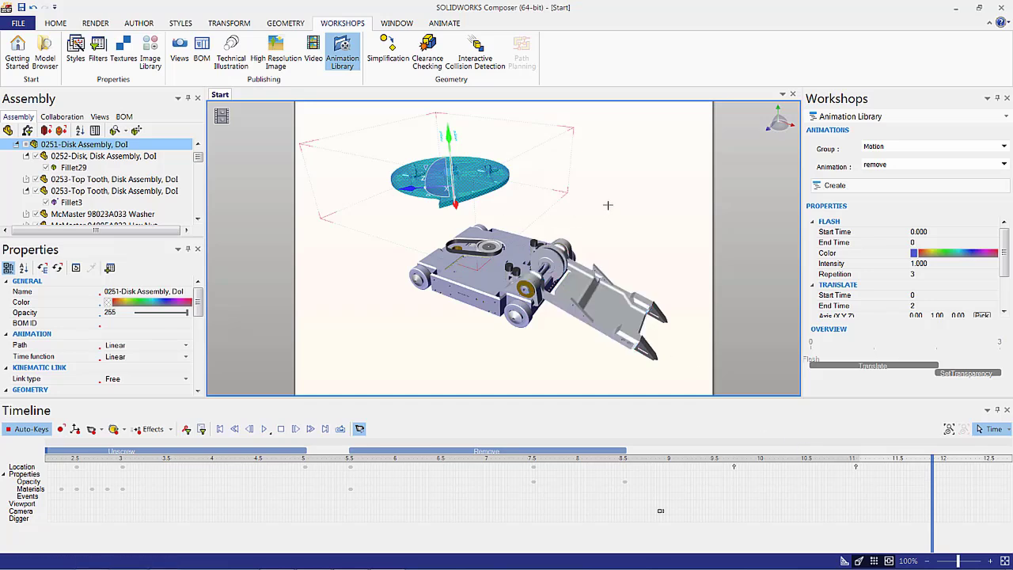
left_click_drag(608, 204, 637, 292)
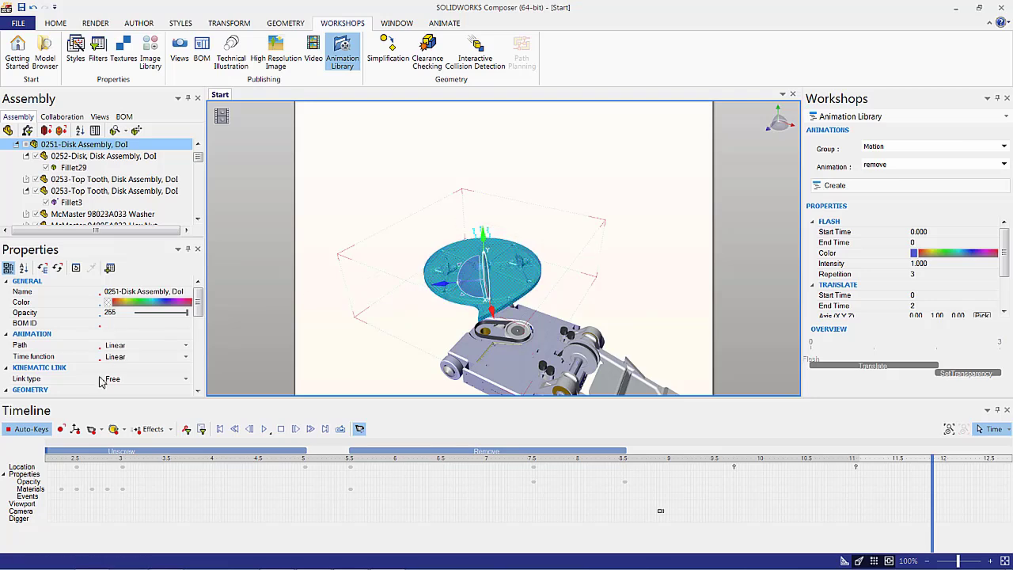
left_click(91, 428)
At about 12.25 seconds, select all parts of the raised disk assembly and explode them linearly along the vertical axis
left_click_drag(933, 476, 998, 474)
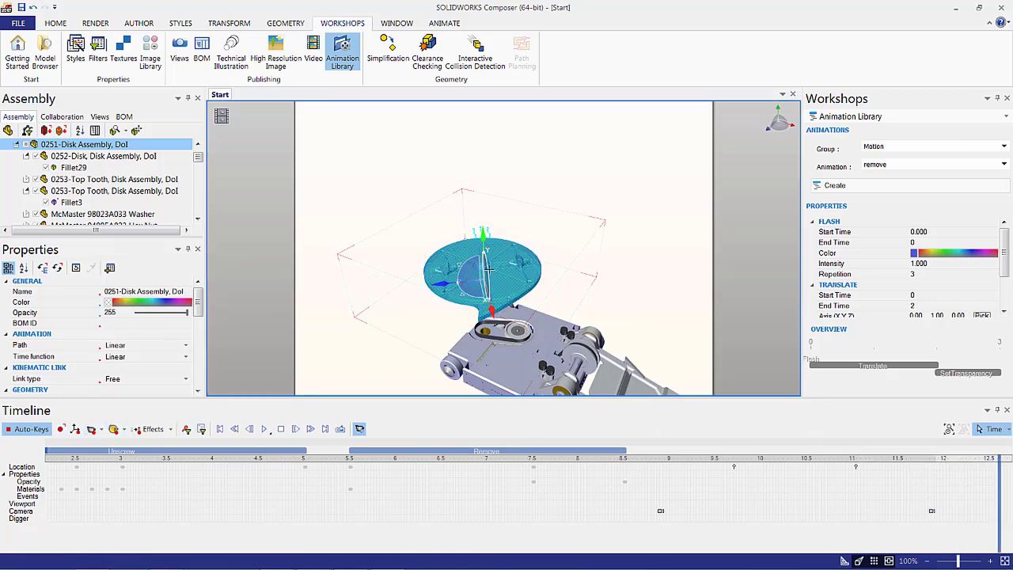
left_click(229, 23)
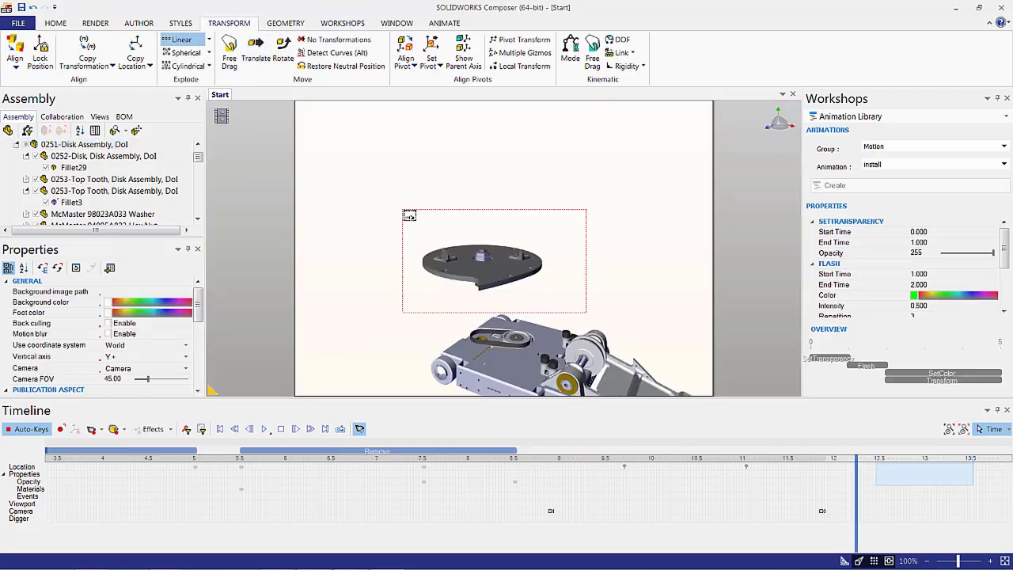
left_click_drag(563, 216, 498, 101)
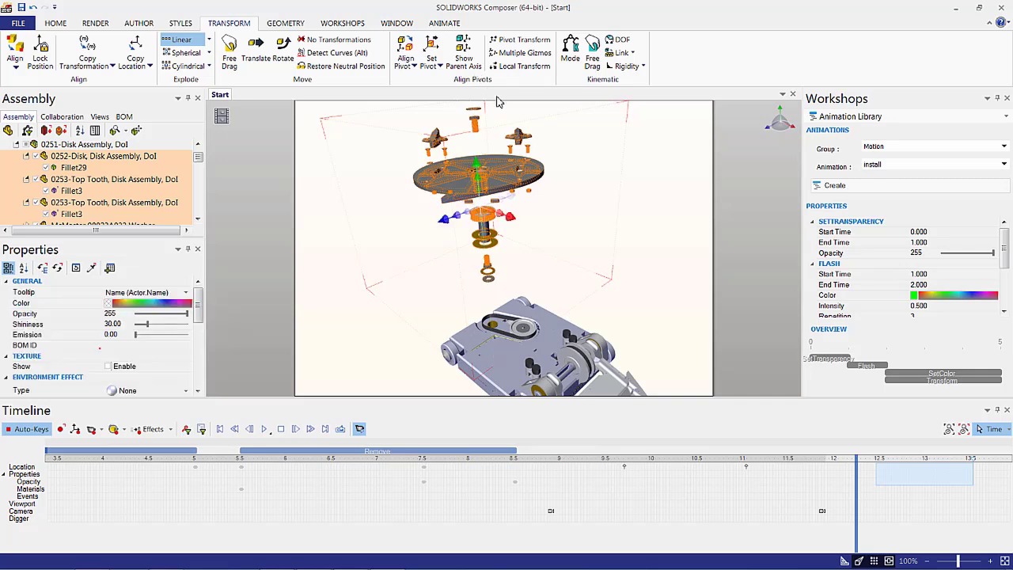
left_click(642, 195)
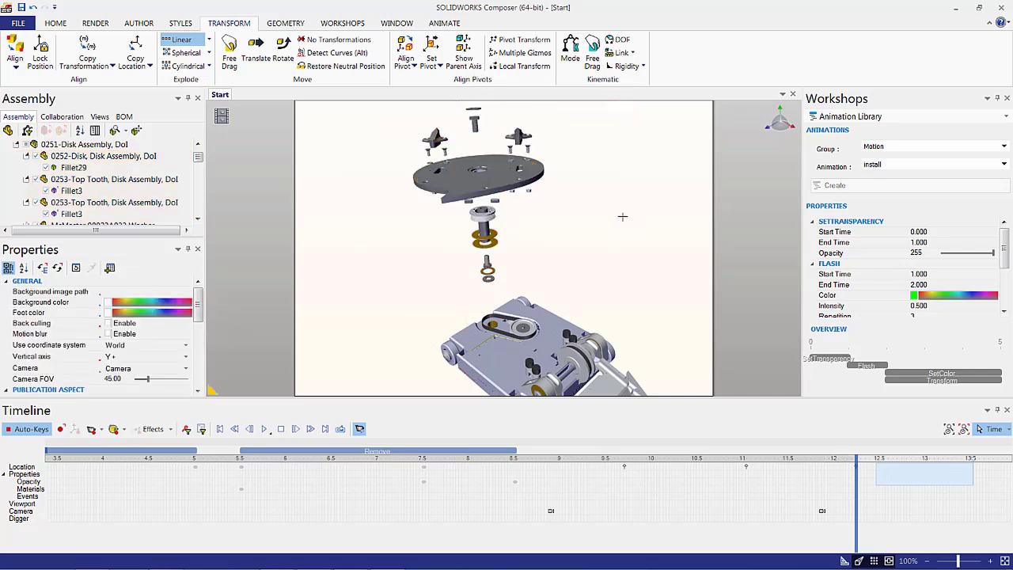
mouse_move(620, 222)
left_mouse_down()
mouse_move(644, 214)
mouse_move(606, 214)
mouse_move(606, 198)
mouse_move(623, 211)
mouse_move(609, 217)
left_mouse_up()
scroll(610, 217, "down", 3)
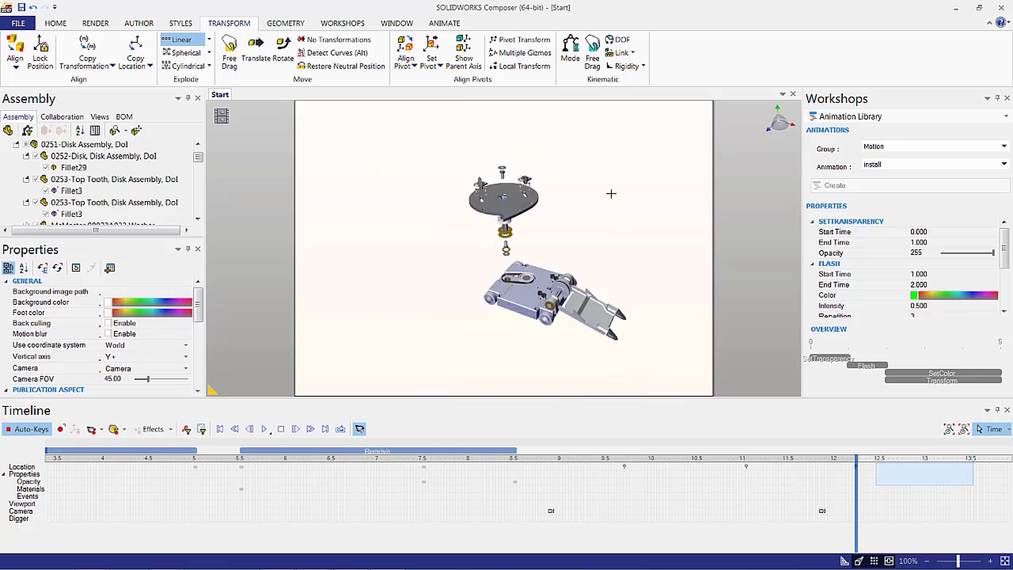
scroll(611, 240, "up", 2)
left_click_drag(651, 322, 649, 330)
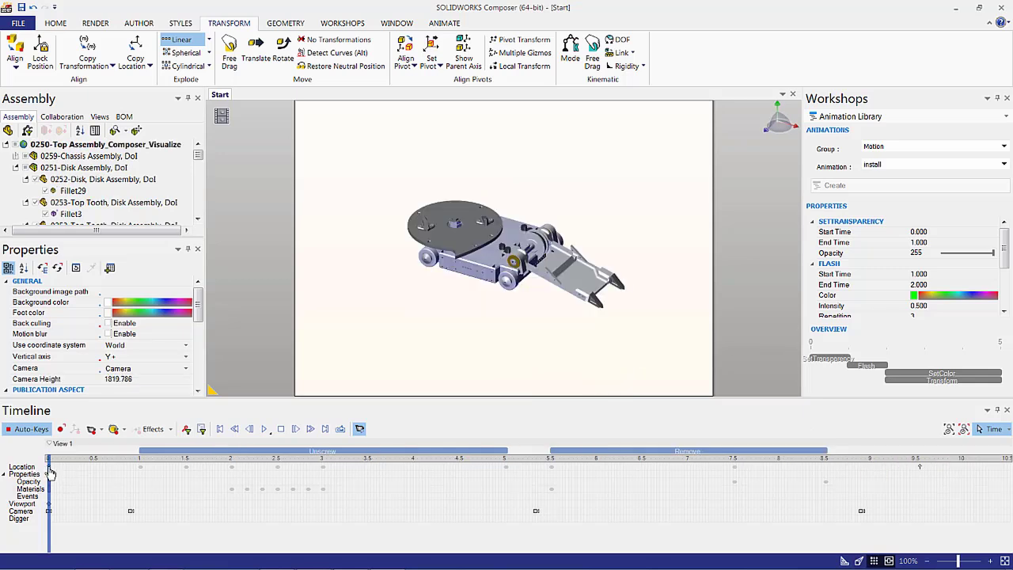
Scrub through the animation from its start, play it back, and examine the exploded disk assembly above the chassis
mouse_move(50, 472)
left_mouse_down()
mouse_move(894, 472)
mouse_move(871, 473)
left_mouse_up()
left_click(265, 429)
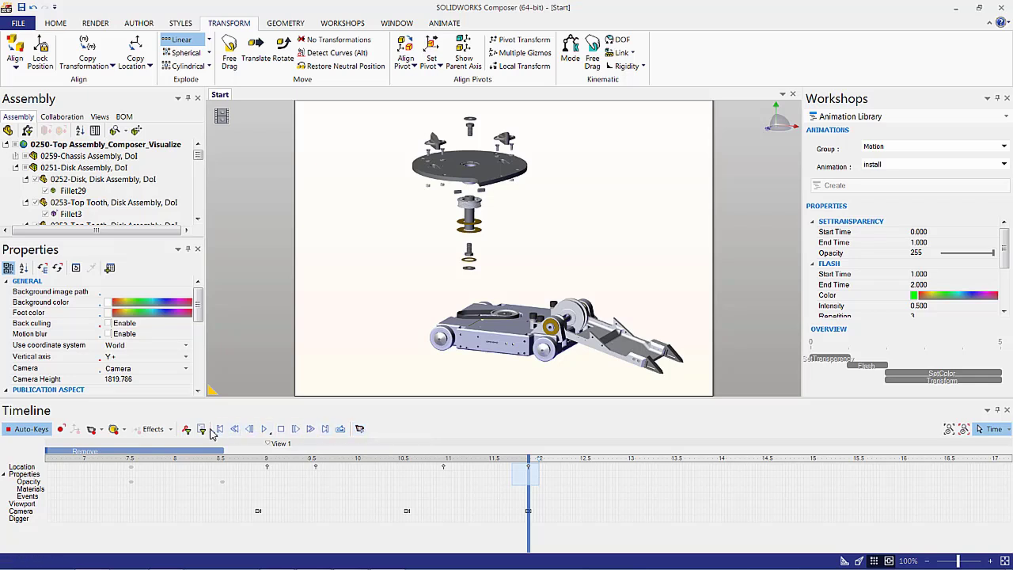
left_click(265, 428)
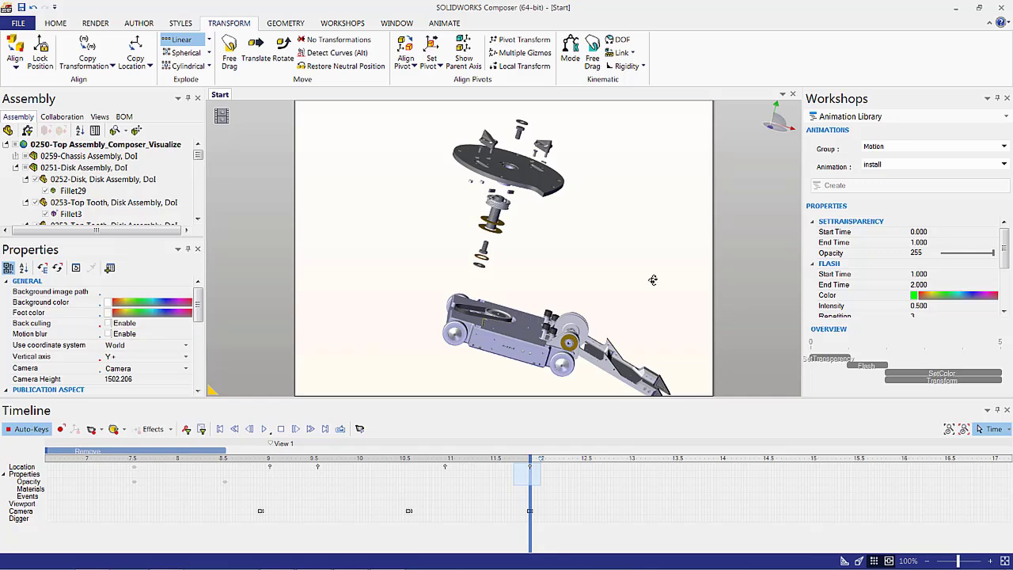
left_click_drag(653, 279, 635, 284)
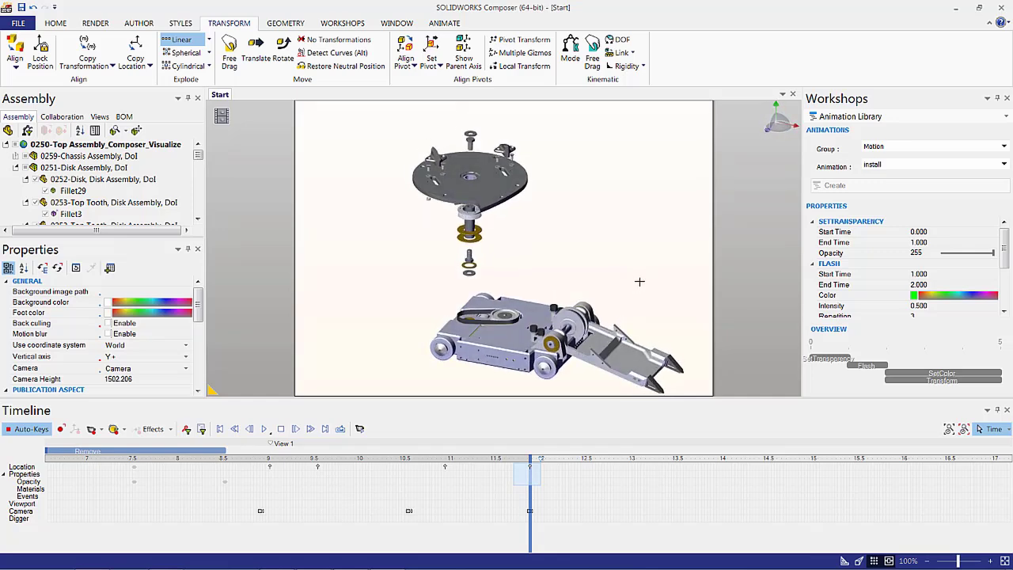